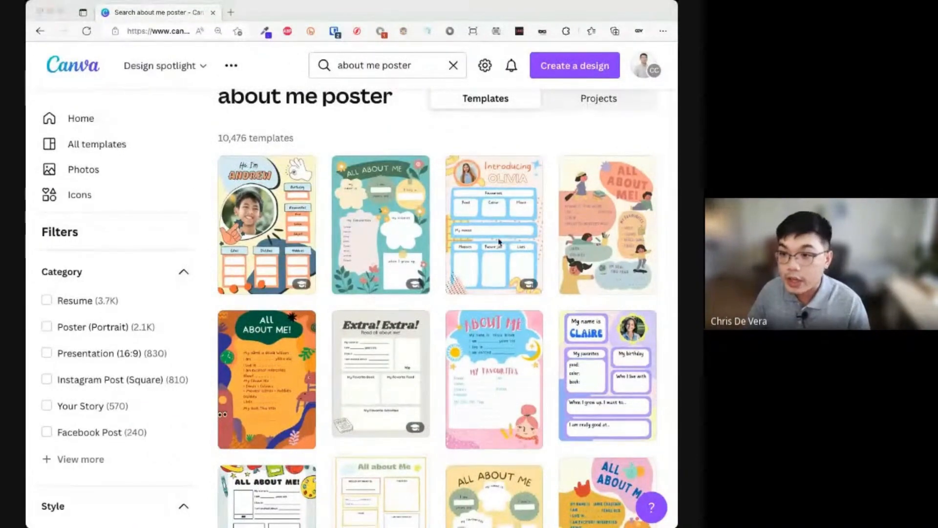
- Browse the template results and open the All About Me template with the plate drawing
{"action": "scroll", "coordinate": [499, 241], "scroll_direction": "down", "scroll_amount": 15}
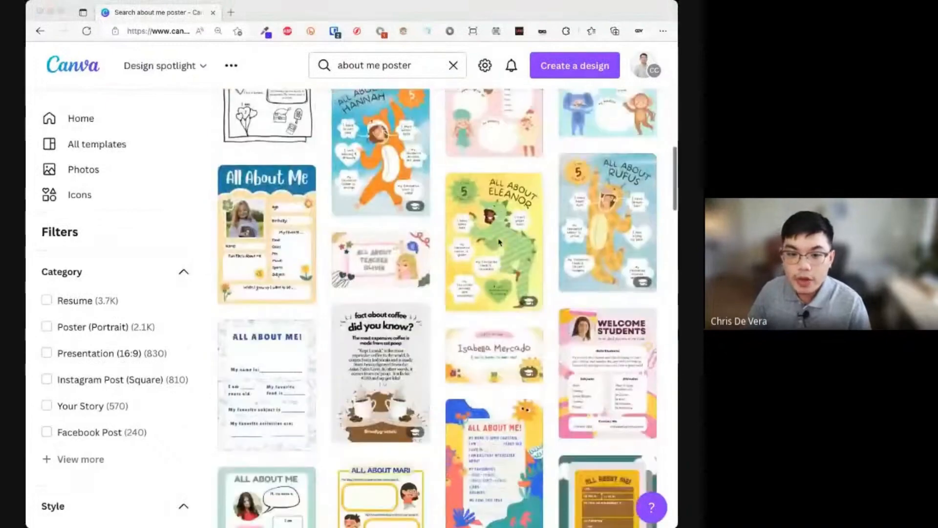
{"action": "scroll", "coordinate": [499, 240], "scroll_direction": "down", "scroll_amount": 15}
{"action": "scroll", "coordinate": [499, 241], "scroll_direction": "down", "scroll_amount": 15}
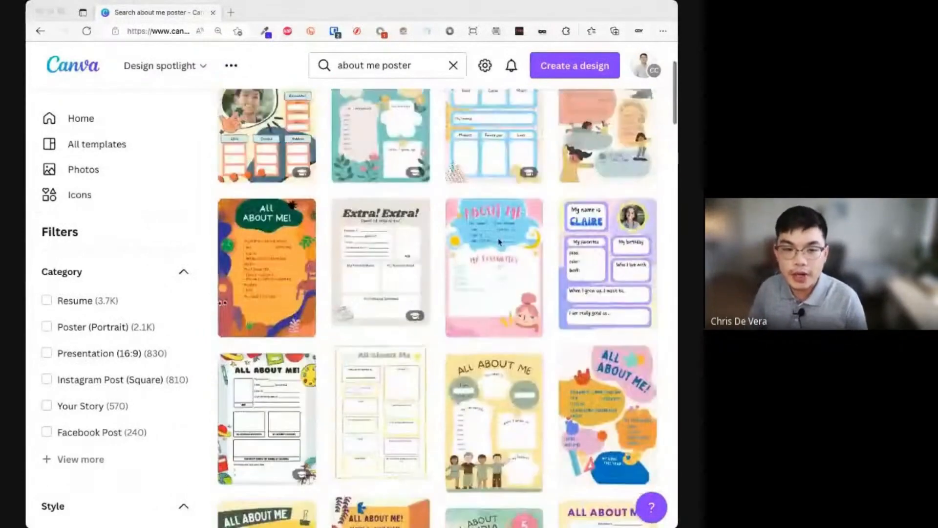
{"action": "scroll", "coordinate": [499, 241], "scroll_direction": "up", "scroll_amount": 3}
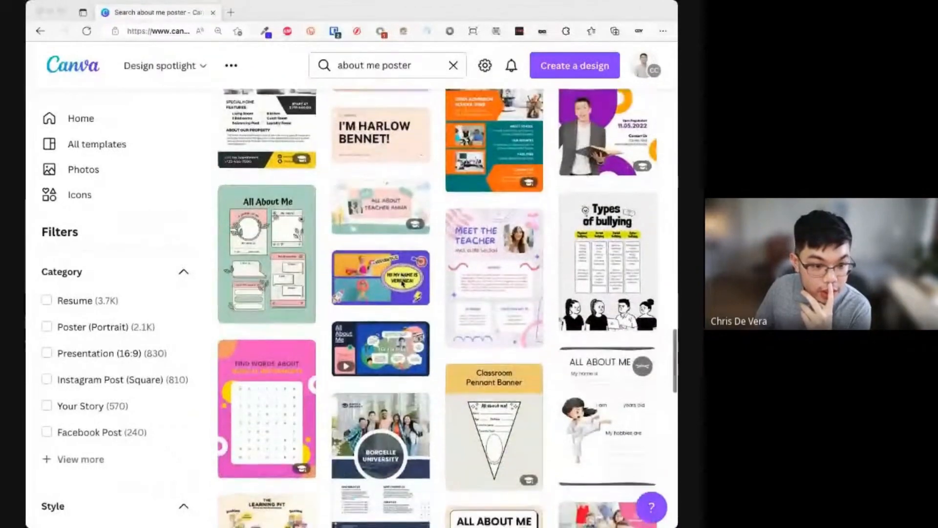
{"action": "scroll", "coordinate": [402, 283], "scroll_direction": "down", "scroll_amount": 10}
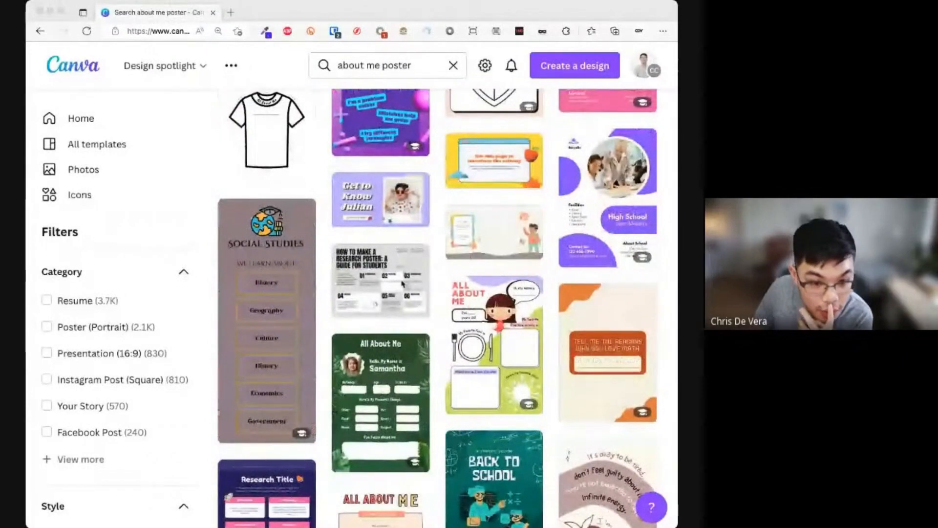
{"action": "left_click", "coordinate": [509, 366]}
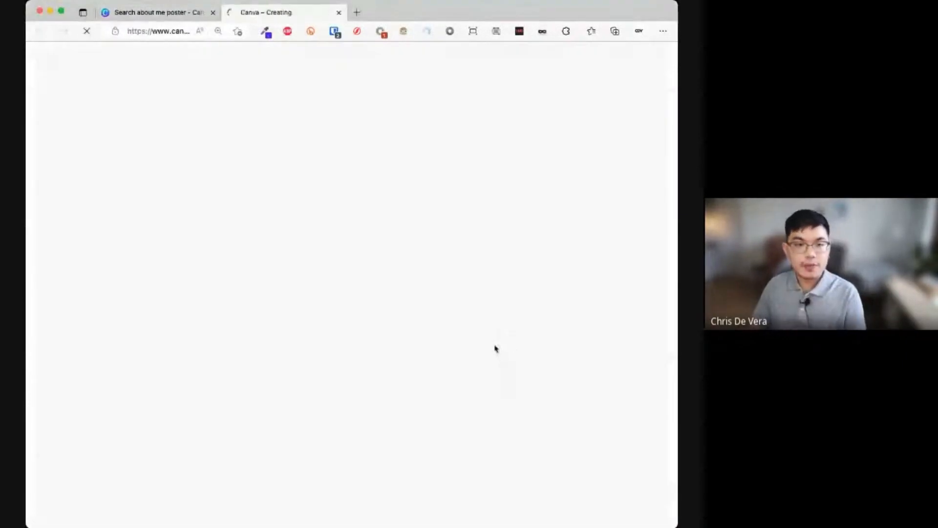
- Switch to the new All About Me design tab and collapse the template list to widen the workspace
{"action": "left_click", "coordinate": [165, 13]}
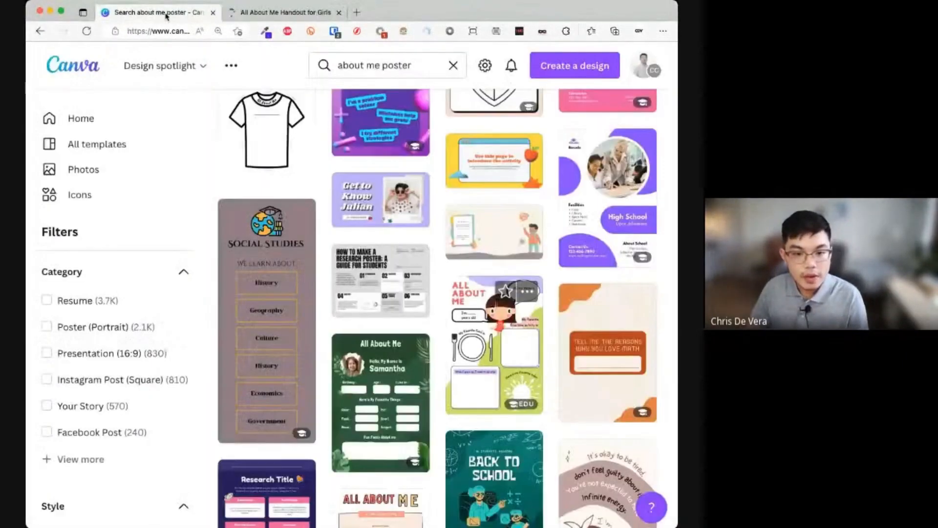
{"action": "left_click", "coordinate": [295, 14]}
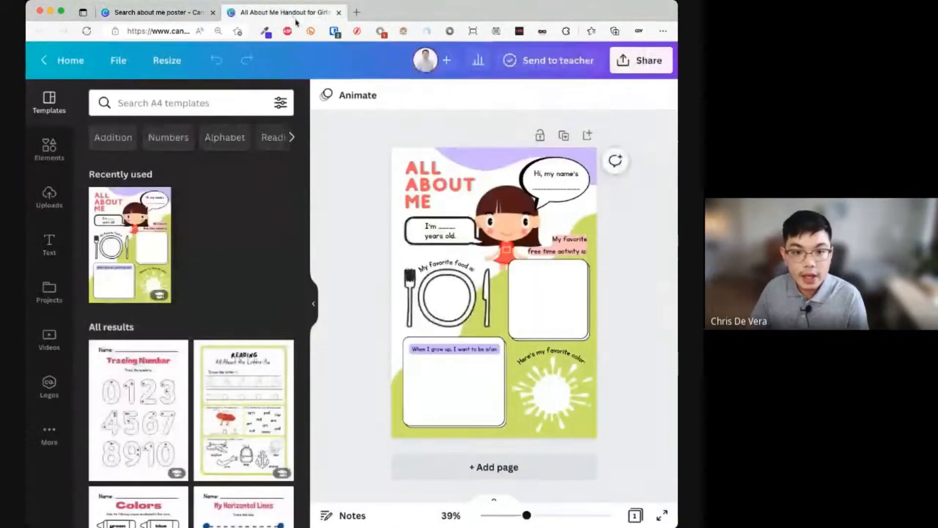
{"action": "left_click", "coordinate": [316, 312]}
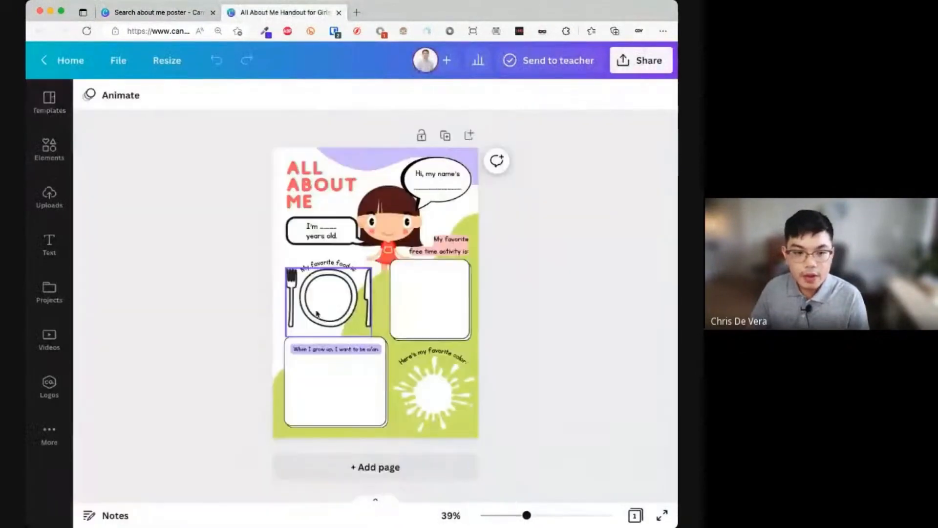
{"action": "scroll", "coordinate": [317, 313], "scroll_direction": "up", "scroll_amount": 3}
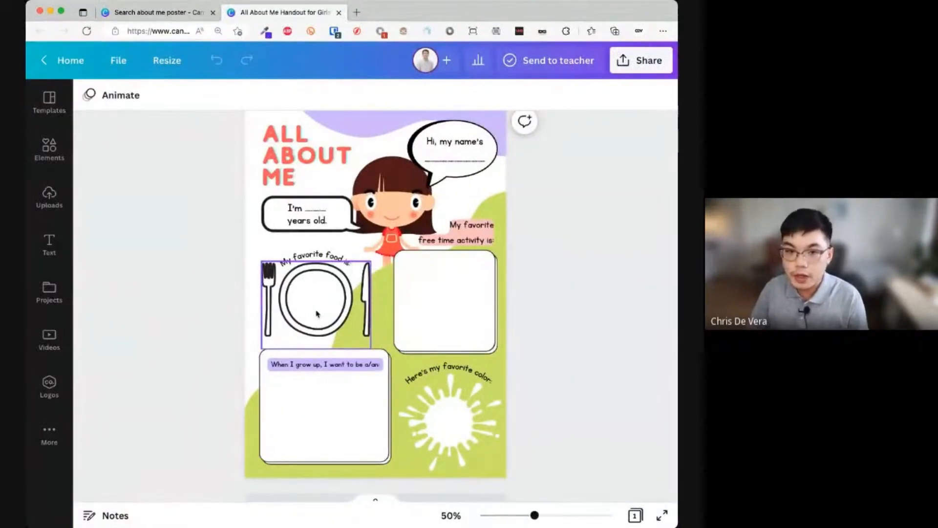
{"action": "scroll", "coordinate": [316, 314], "scroll_direction": "up", "scroll_amount": 3}
{"action": "scroll", "coordinate": [318, 310], "scroll_direction": "down", "scroll_amount": 3}
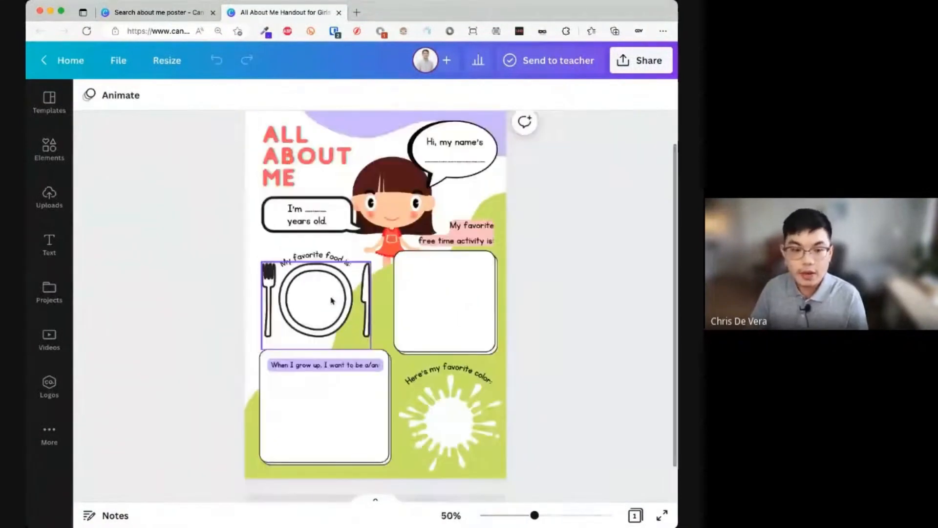
{"action": "scroll", "coordinate": [332, 293], "scroll_direction": "down", "scroll_amount": 3}
{"action": "scroll", "coordinate": [322, 283], "scroll_direction": "up", "scroll_amount": 3}
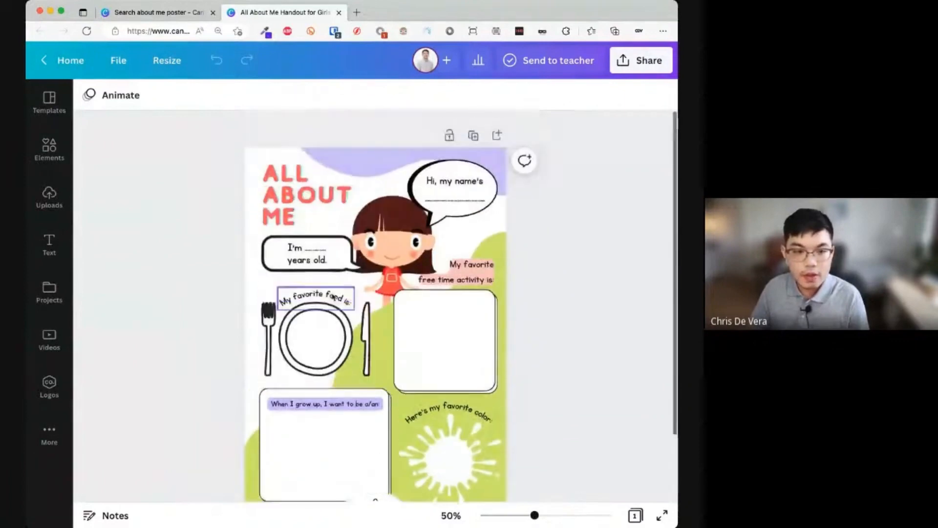
{"action": "scroll", "coordinate": [289, 260], "scroll_direction": "up", "scroll_amount": 6}
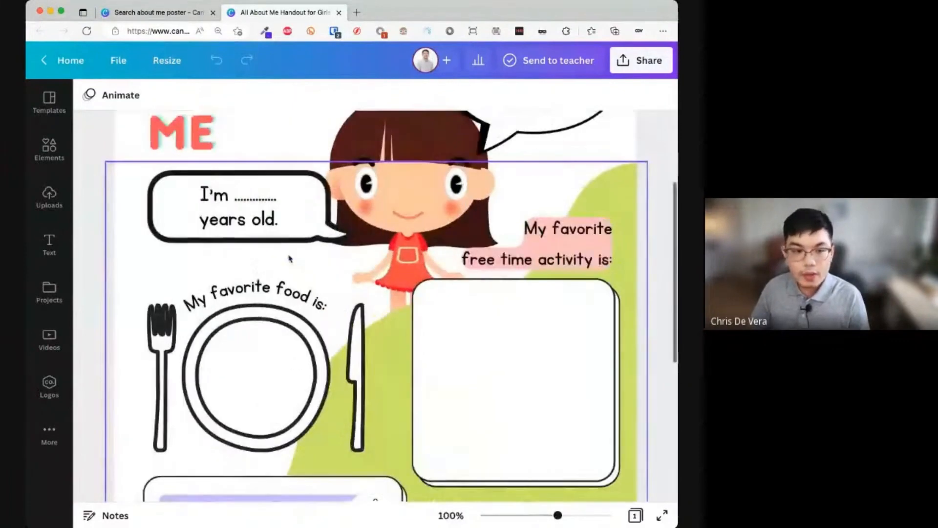
{"action": "scroll", "coordinate": [293, 256], "scroll_direction": "up", "scroll_amount": 3}
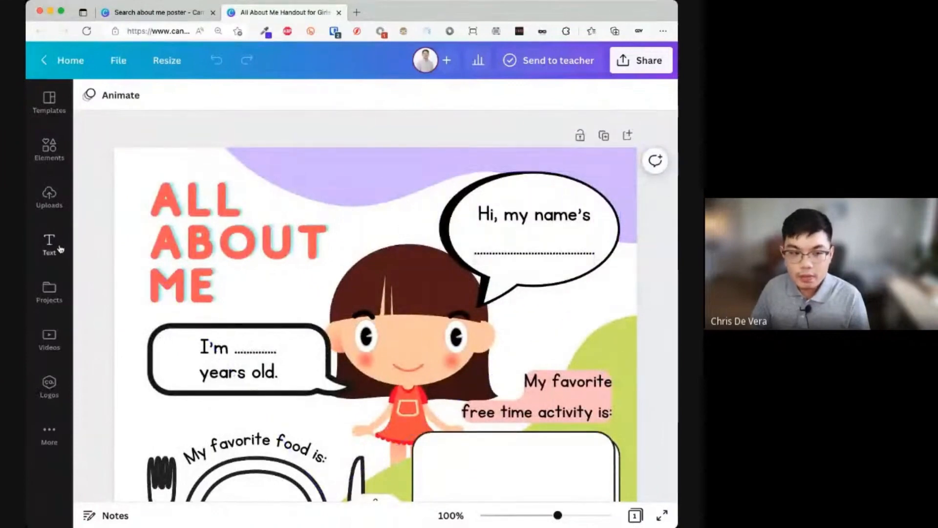
- Add a subheading text box with a first name inside the speech bubble
{"action": "left_click", "coordinate": [50, 245]}
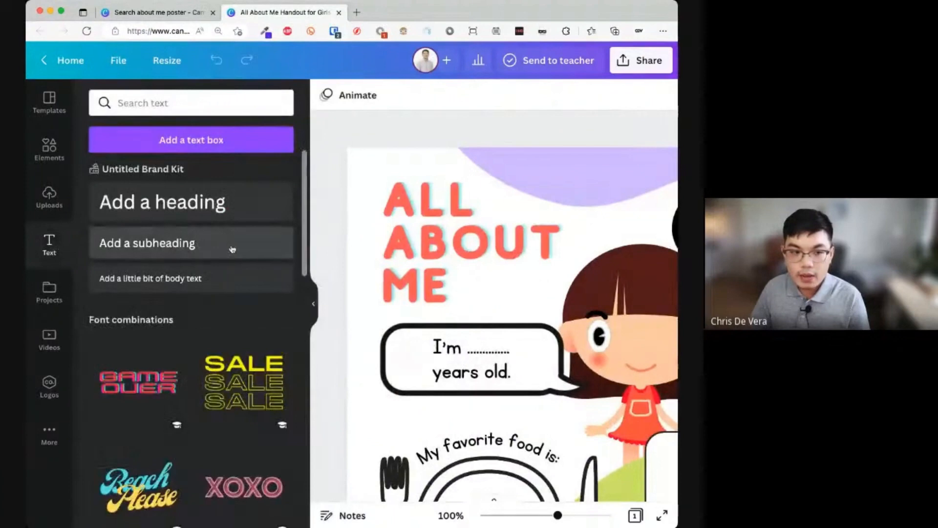
{"action": "left_click_drag", "start_coordinate": [264, 251], "coordinate": [581, 267]}
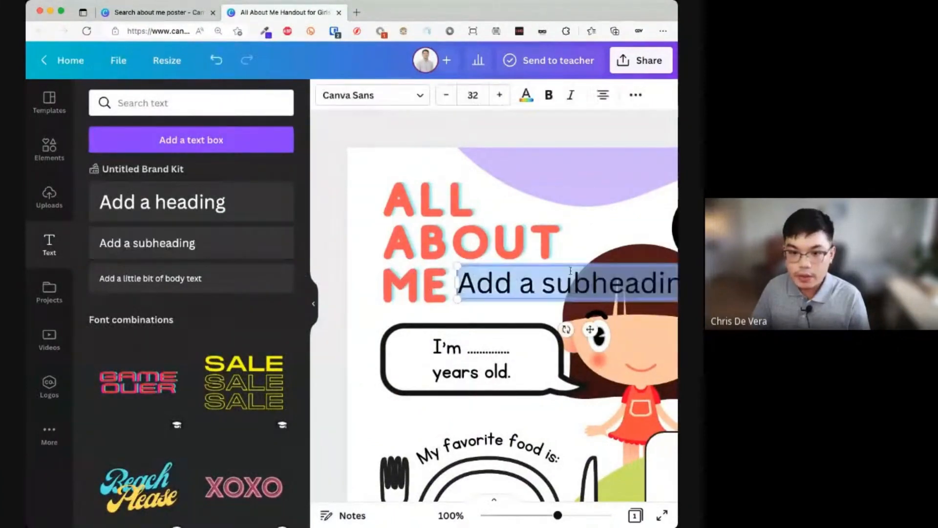
{"action": "left_click_drag", "start_coordinate": [413, 329], "coordinate": [605, 282]}
{"action": "type", "text": "Chris"}
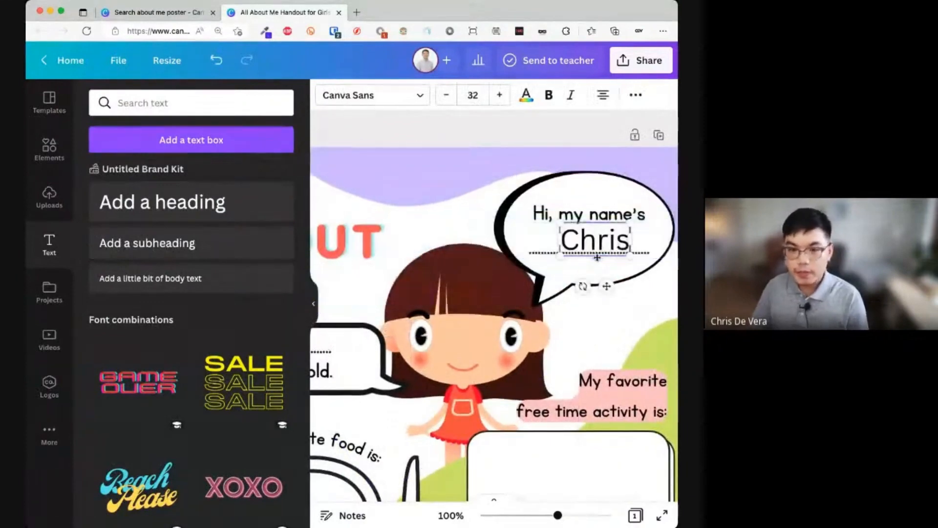
{"action": "left_click", "coordinate": [608, 299]}
{"action": "left_click_drag", "start_coordinate": [610, 248], "coordinate": [597, 246]}
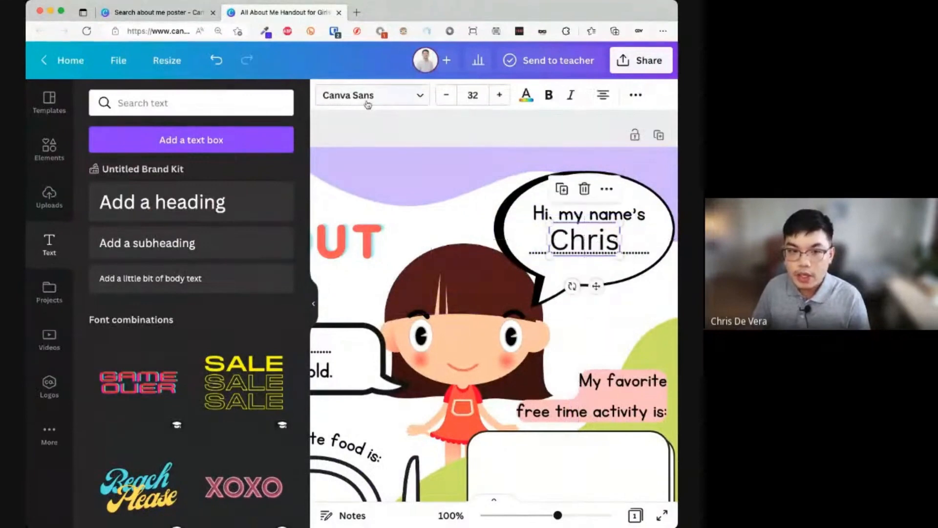
- Set the name in The Breaks Script font, found via a 'curs' search, and enlarge it
{"action": "left_click", "coordinate": [373, 99]}
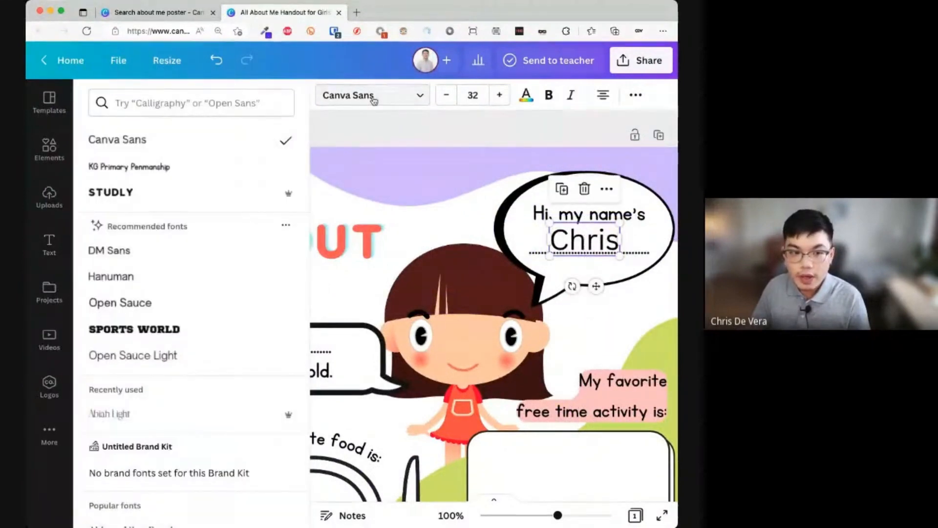
{"action": "left_click", "coordinate": [260, 104]}
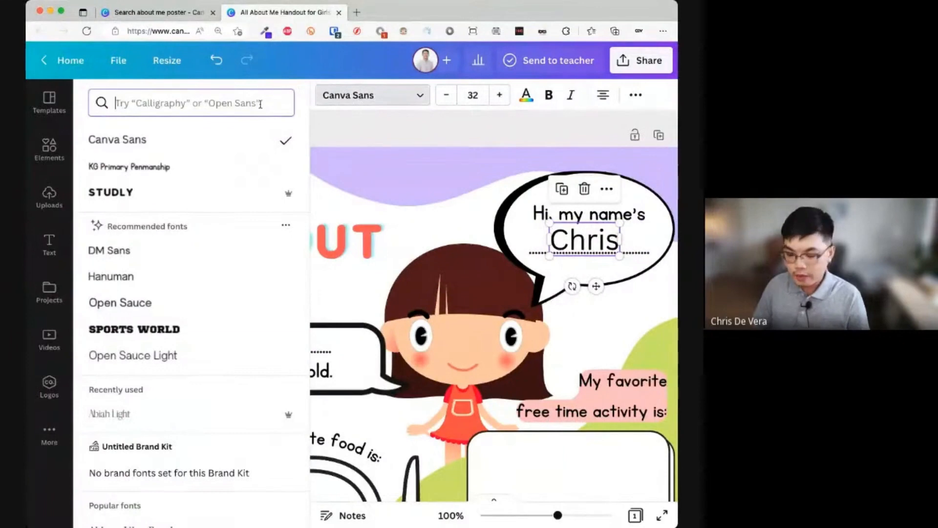
{"action": "type", "text": "cursive"}
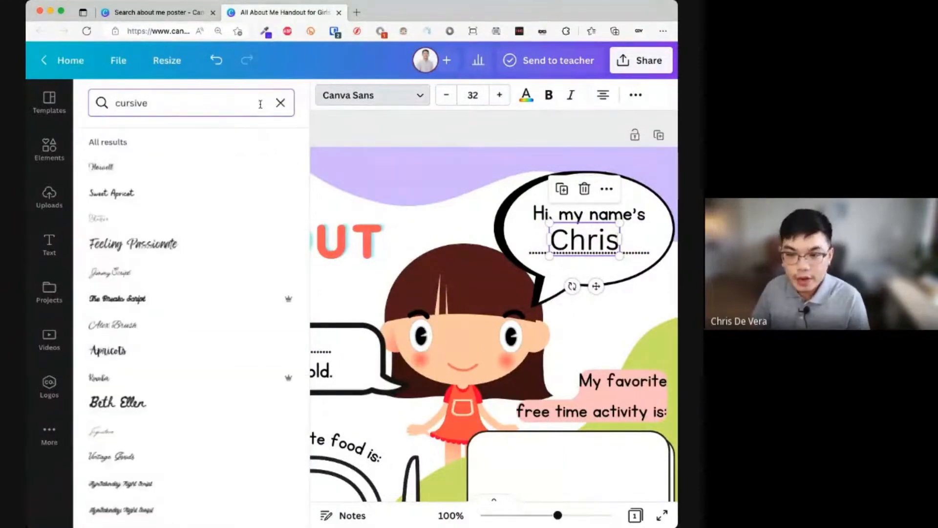
{"action": "left_click", "coordinate": [266, 248]}
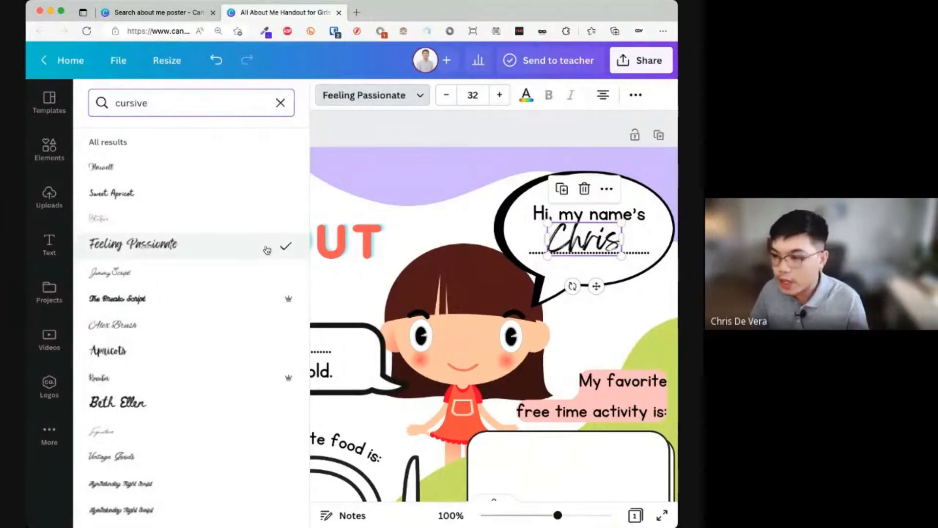
{"action": "left_click", "coordinate": [241, 219]}
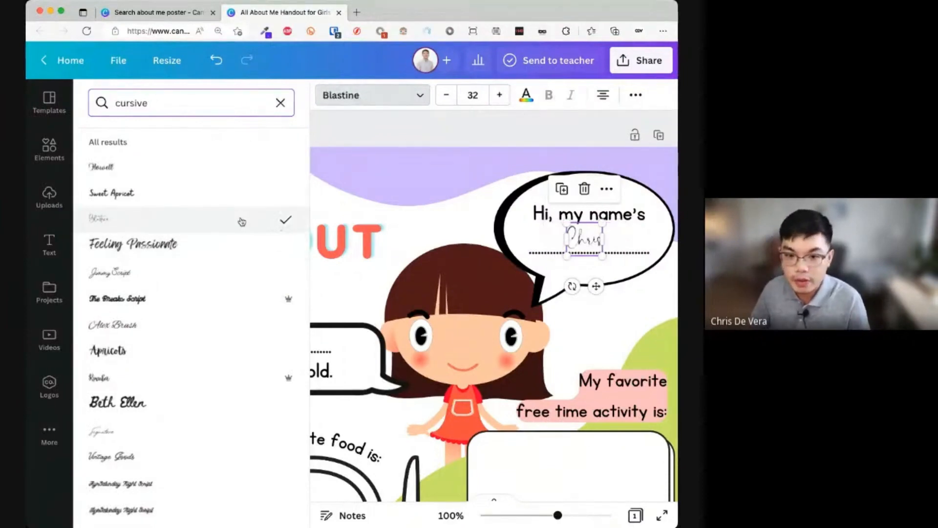
{"action": "left_click", "coordinate": [232, 296]}
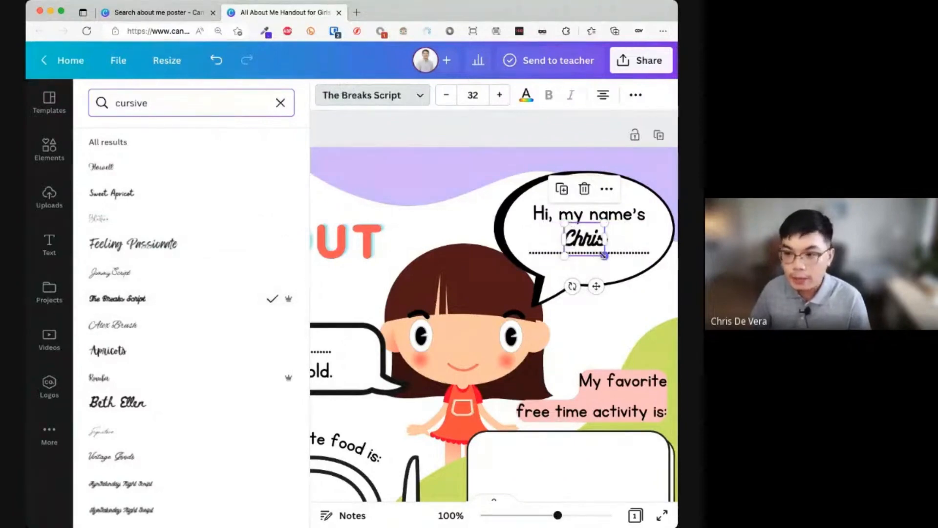
{"action": "left_click_drag", "start_coordinate": [604, 254], "coordinate": [629, 271]}
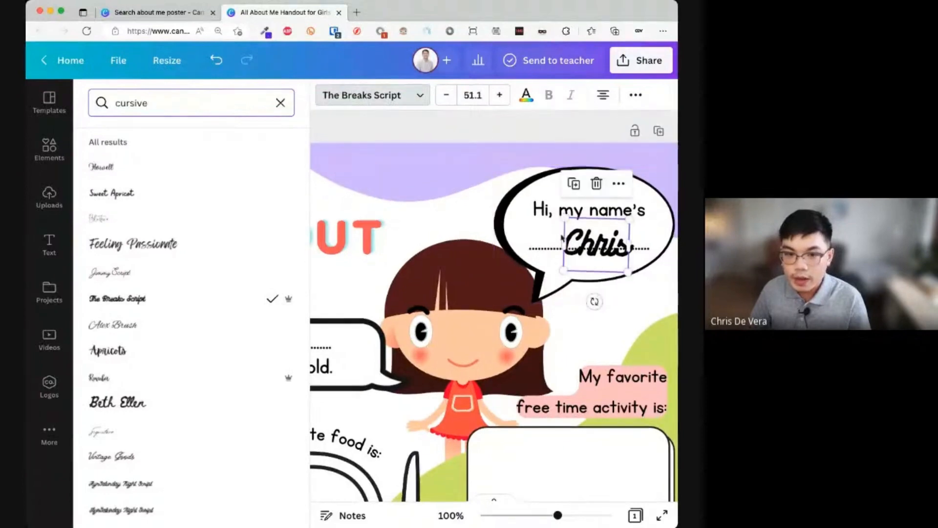
- Make the name text coral and slightly smaller
{"action": "left_click", "coordinate": [527, 98]}
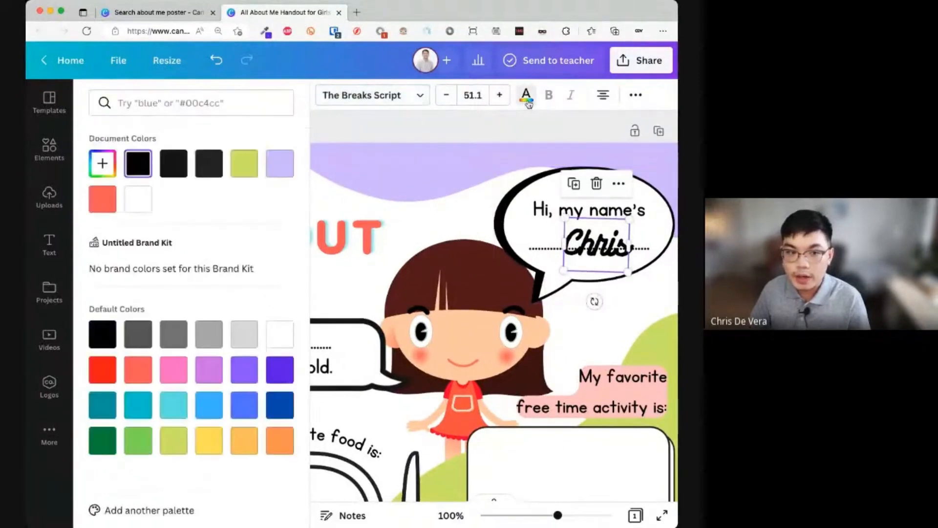
{"action": "left_click", "coordinate": [110, 205]}
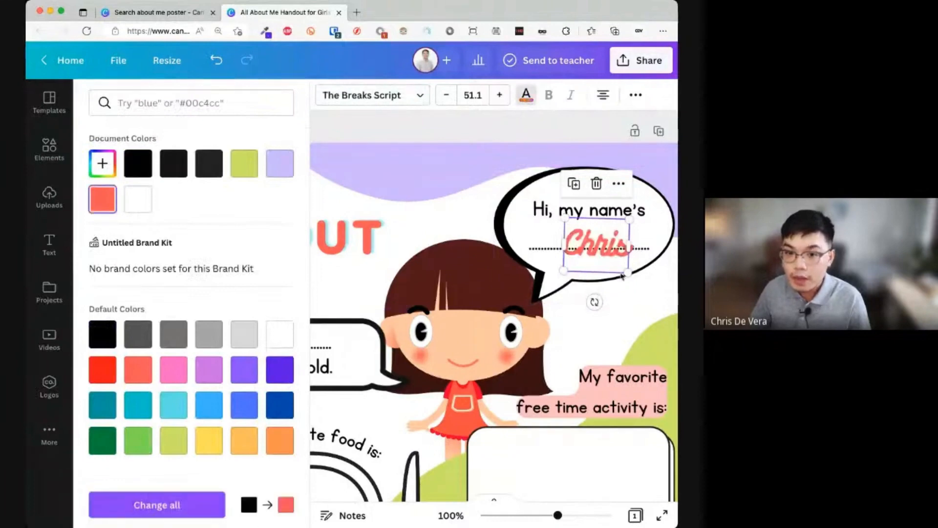
{"action": "left_click_drag", "start_coordinate": [627, 272], "coordinate": [615, 263]}
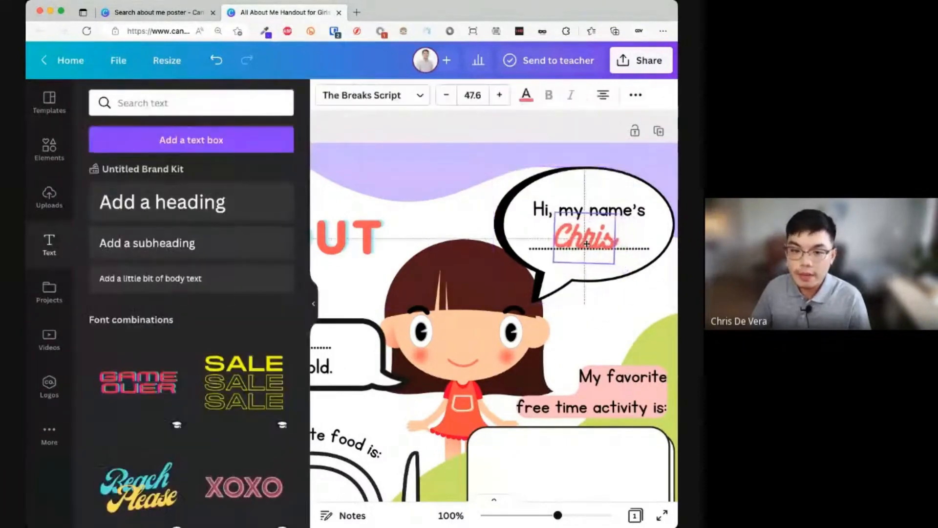
{"action": "left_click", "coordinate": [316, 306]}
- Turn the purple wave at the top of the poster blue
{"action": "key", "text": "super+minus"}
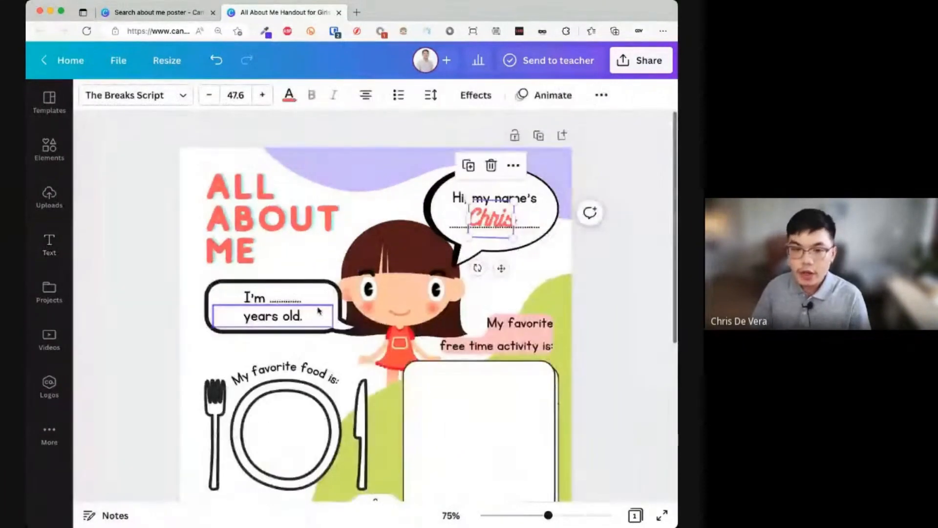
{"action": "left_click", "coordinate": [504, 379]}
{"action": "scroll", "coordinate": [505, 379], "scroll_direction": "down", "scroll_amount": 2}
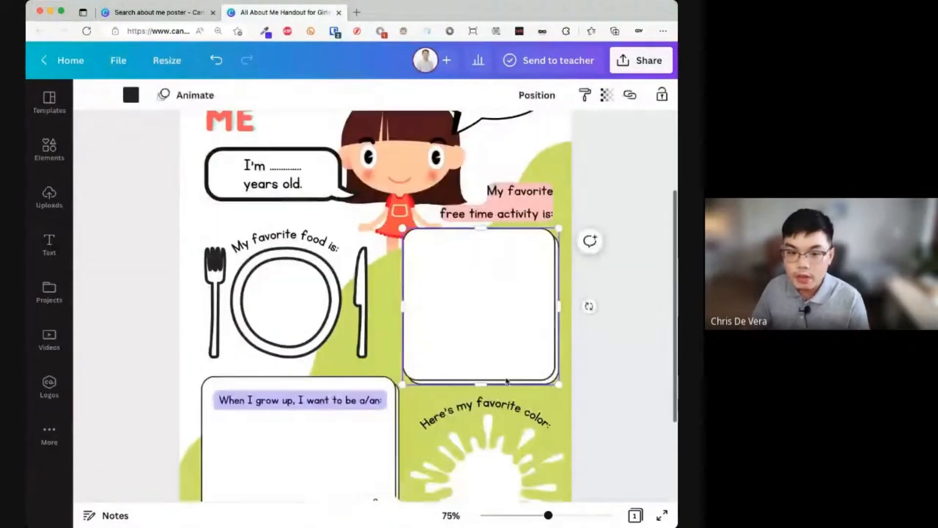
{"action": "key", "text": "super+minus"}
{"action": "scroll", "coordinate": [506, 381], "scroll_direction": "up", "scroll_amount": 1}
{"action": "left_click", "coordinate": [362, 164]}
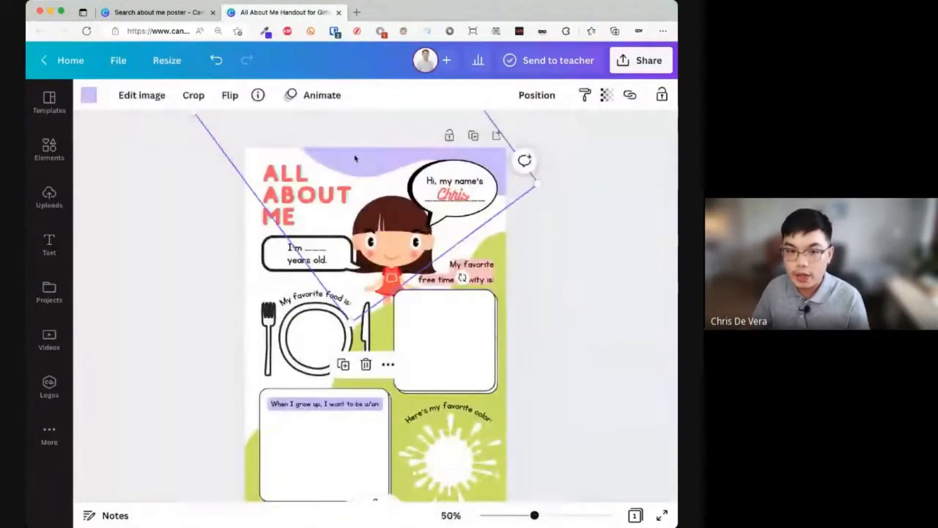
{"action": "left_click", "coordinate": [89, 96]}
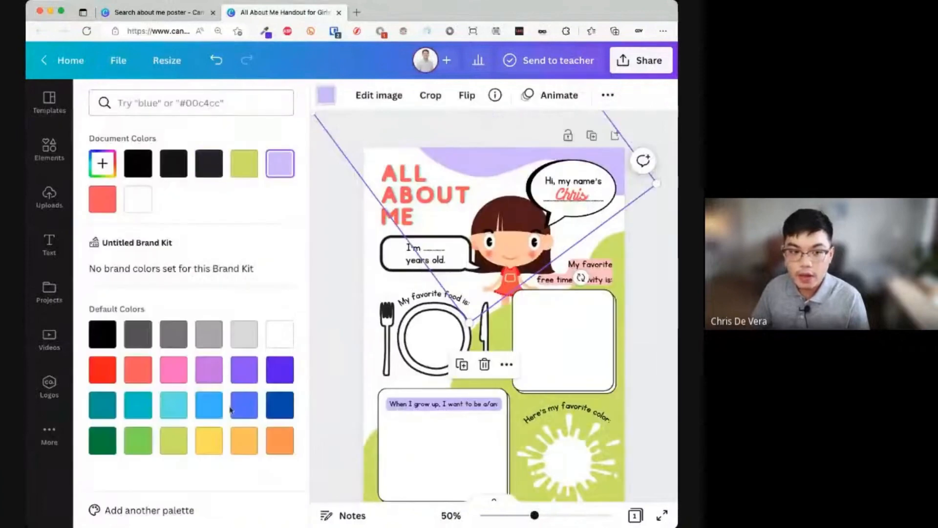
{"action": "left_click", "coordinate": [219, 416]}
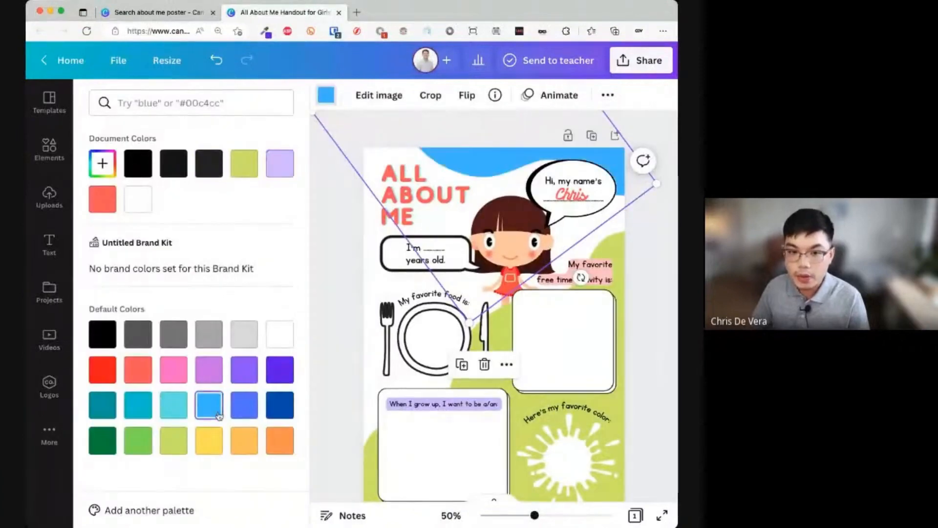
{"action": "left_click", "coordinate": [630, 252]}
- Recolour the green background shape light orange
{"action": "left_click", "coordinate": [502, 250]}
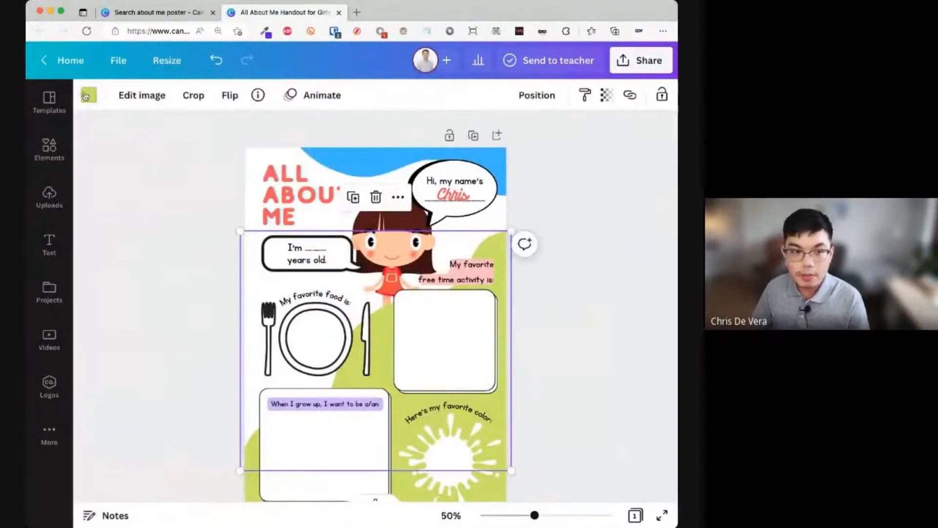
{"action": "left_click", "coordinate": [87, 96]}
{"action": "left_click", "coordinate": [251, 447]}
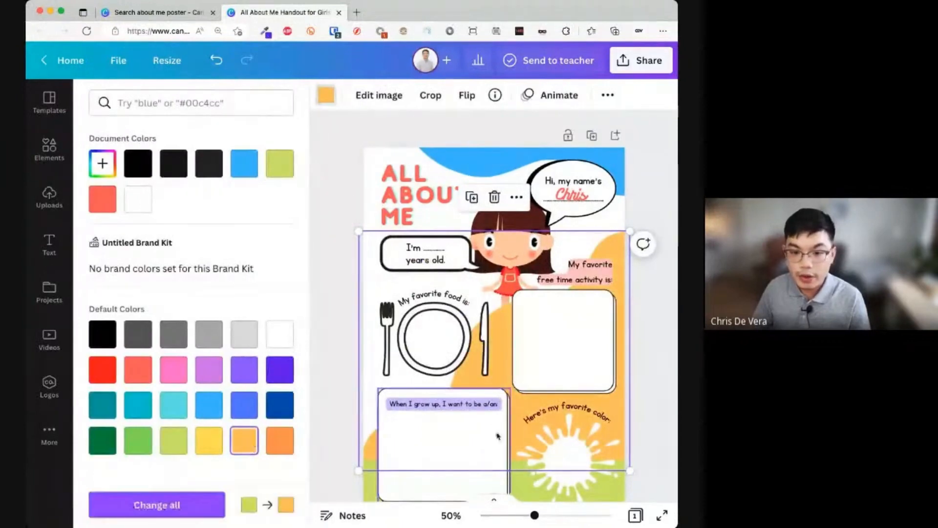
{"action": "scroll", "coordinate": [488, 391], "scroll_direction": "down", "scroll_amount": 3}
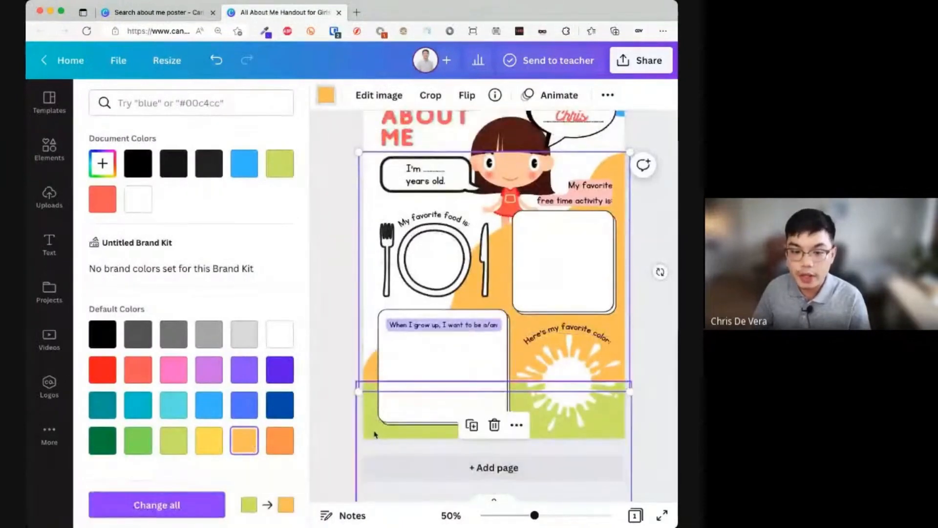
{"action": "left_click", "coordinate": [278, 447]}
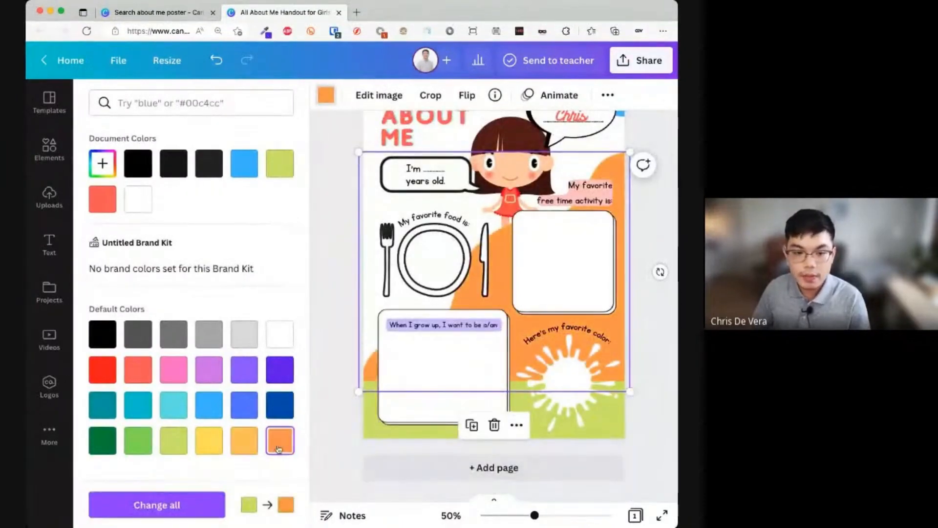
{"action": "left_click", "coordinate": [253, 446]}
{"action": "left_click", "coordinate": [392, 293]}
{"action": "scroll", "coordinate": [386, 288], "scroll_direction": "up", "scroll_amount": 2}
{"action": "left_click", "coordinate": [356, 267]}
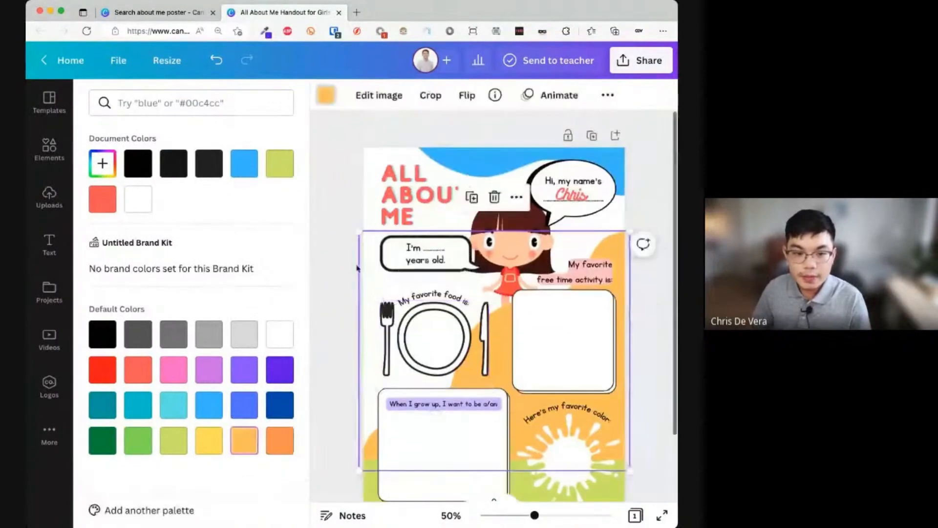
{"action": "left_click", "coordinate": [187, 247]}
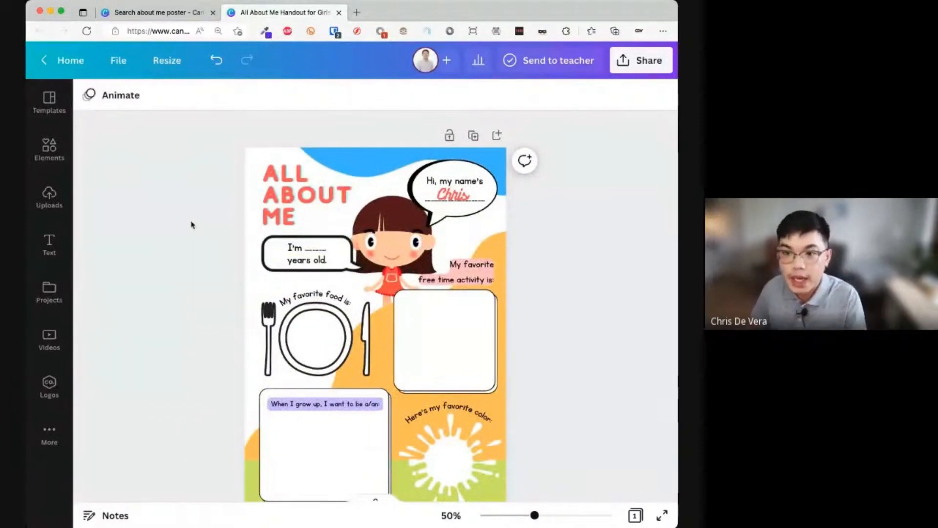
{"action": "scroll", "coordinate": [191, 223], "scroll_direction": "down", "scroll_amount": 3}
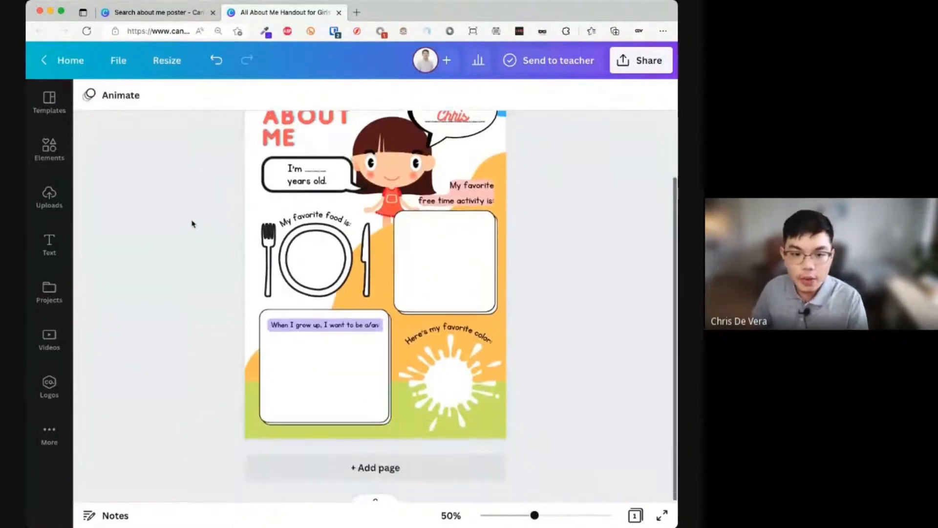
- Search Elements for 'bike' and fit the two-cyclists graphic inside the white activity box
{"action": "scroll", "coordinate": [190, 215], "scroll_direction": "up", "scroll_amount": 2}
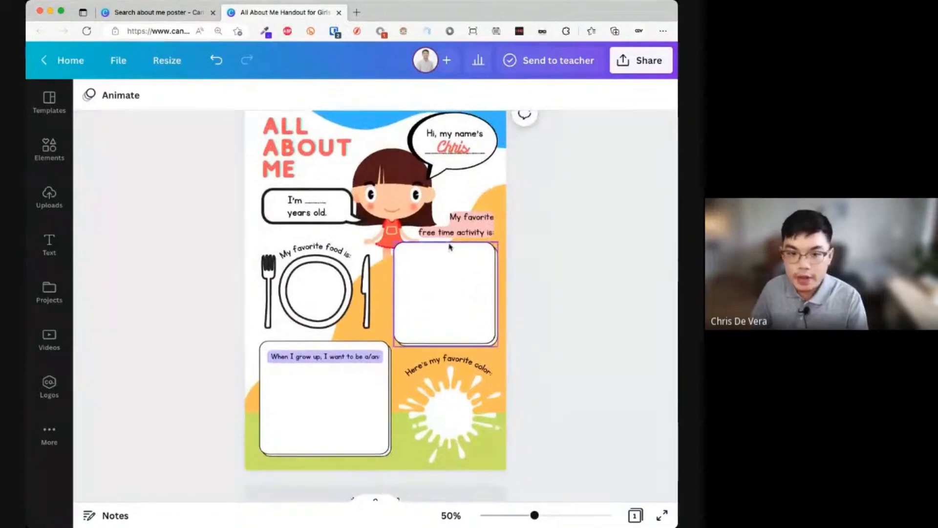
{"action": "left_click", "coordinate": [460, 238]}
{"action": "left_click", "coordinate": [455, 295]}
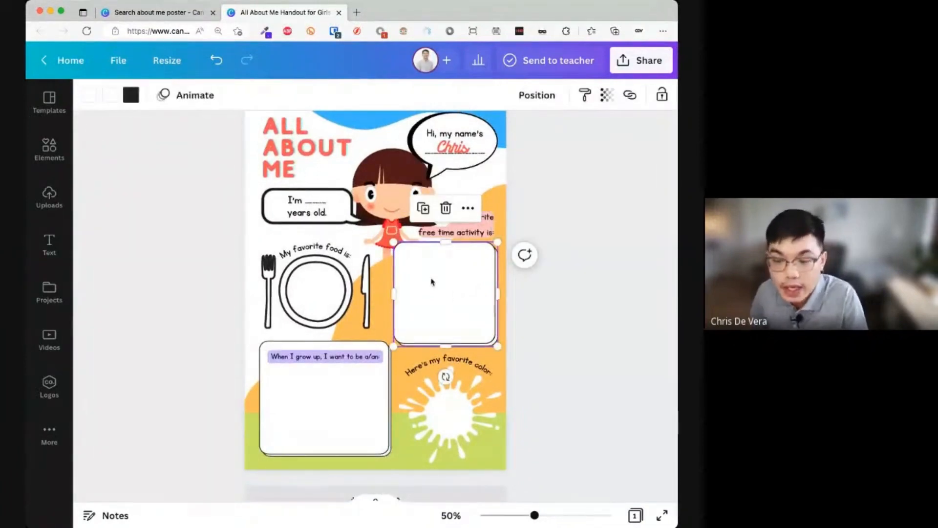
{"action": "left_click", "coordinate": [53, 153]}
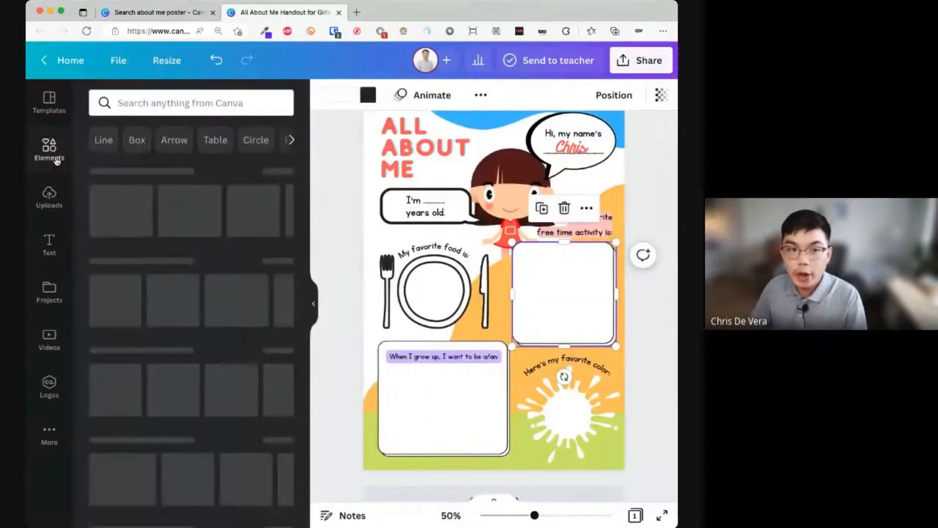
{"action": "left_click", "coordinate": [130, 110]}
{"action": "type", "text": "bike"}
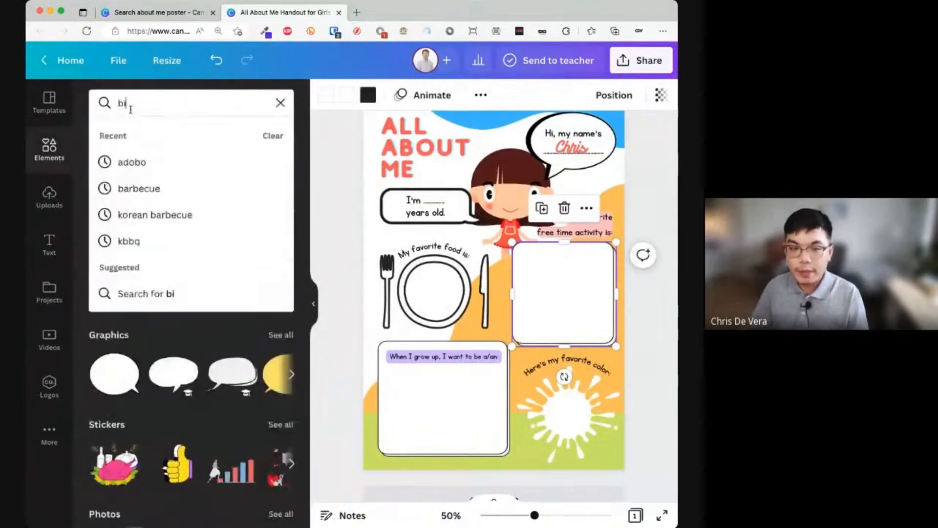
{"action": "key", "text": "Return"}
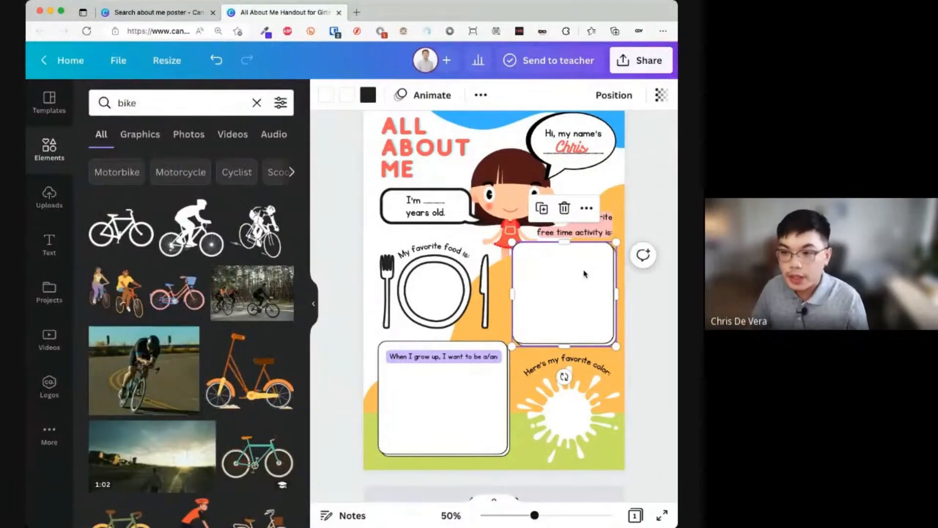
{"action": "left_click", "coordinate": [140, 138]}
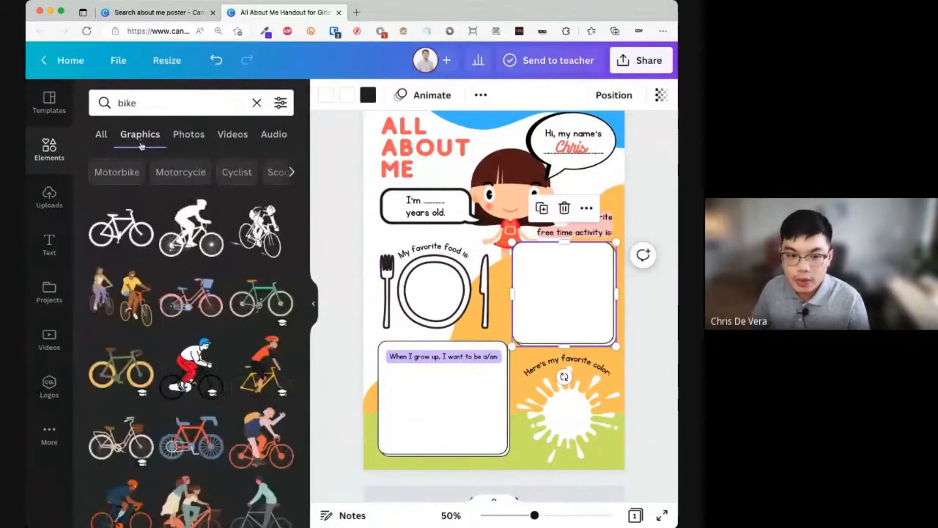
{"action": "left_click_drag", "start_coordinate": [128, 295], "coordinate": [557, 327]}
{"action": "left_click_drag", "start_coordinate": [666, 419], "coordinate": [580, 316]}
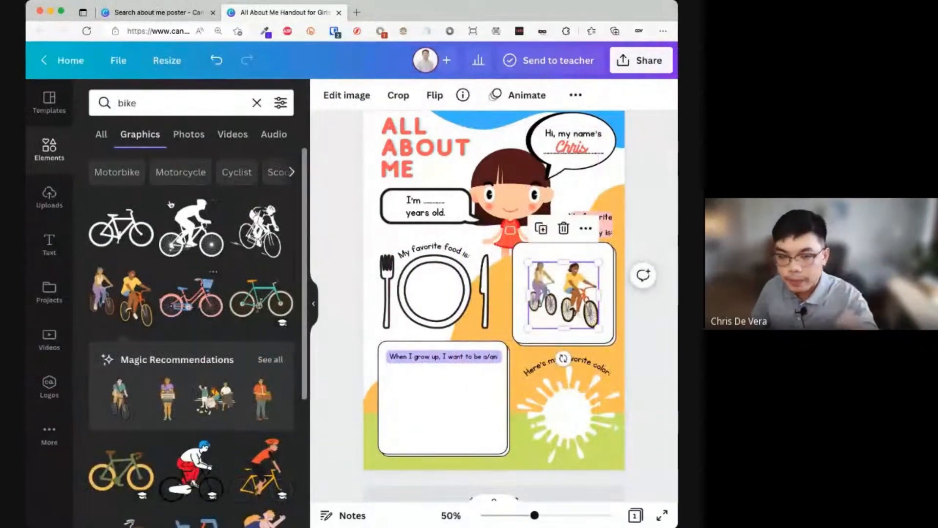
{"action": "left_click", "coordinate": [185, 140]}
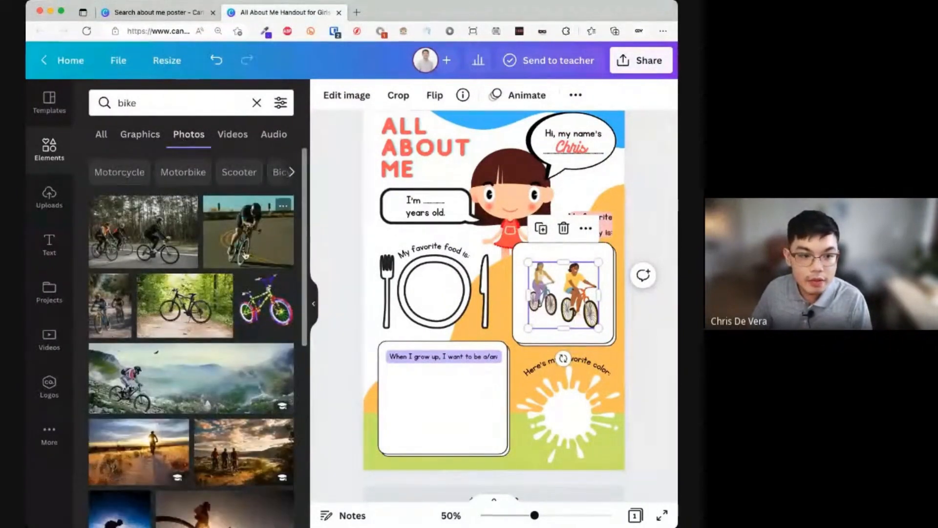
- Drag the road cyclist photo onto the activity box and resize it to fit
{"action": "left_click_drag", "start_coordinate": [259, 247], "coordinate": [499, 272]}
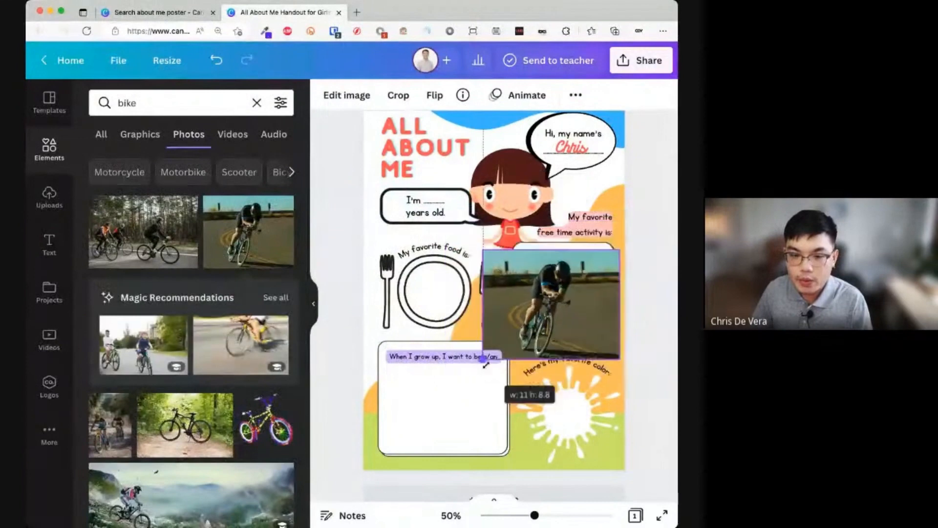
{"action": "left_click_drag", "start_coordinate": [552, 304], "coordinate": [560, 298]}
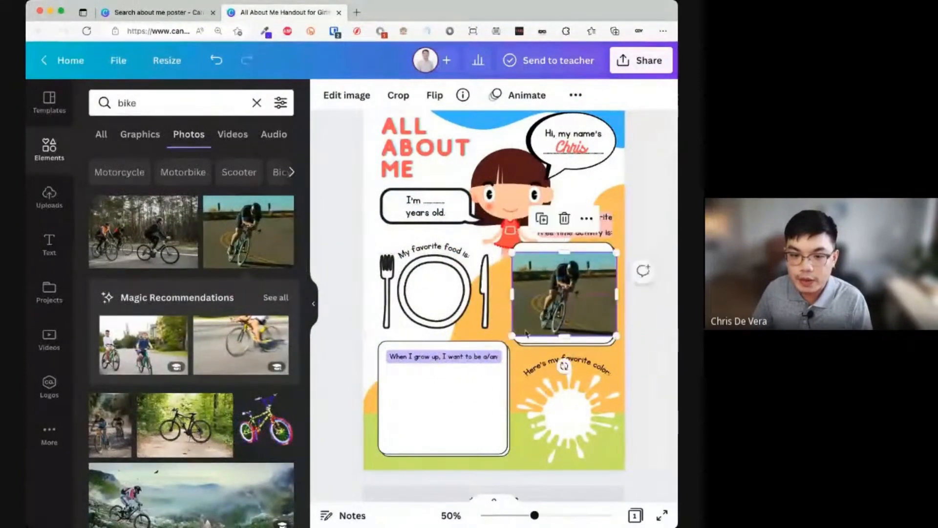
{"action": "left_click_drag", "start_coordinate": [507, 340], "coordinate": [515, 334]}
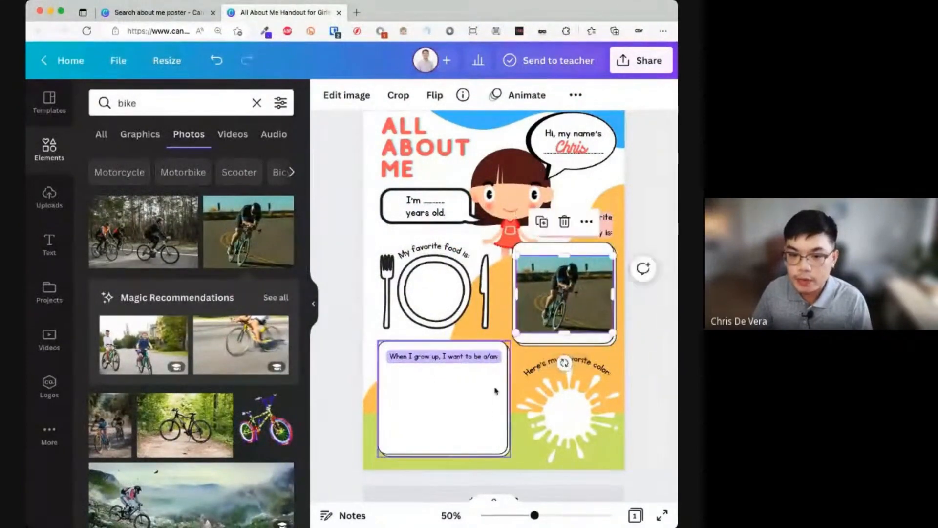
{"action": "left_click", "coordinate": [553, 350]}
{"action": "left_click", "coordinate": [561, 318]}
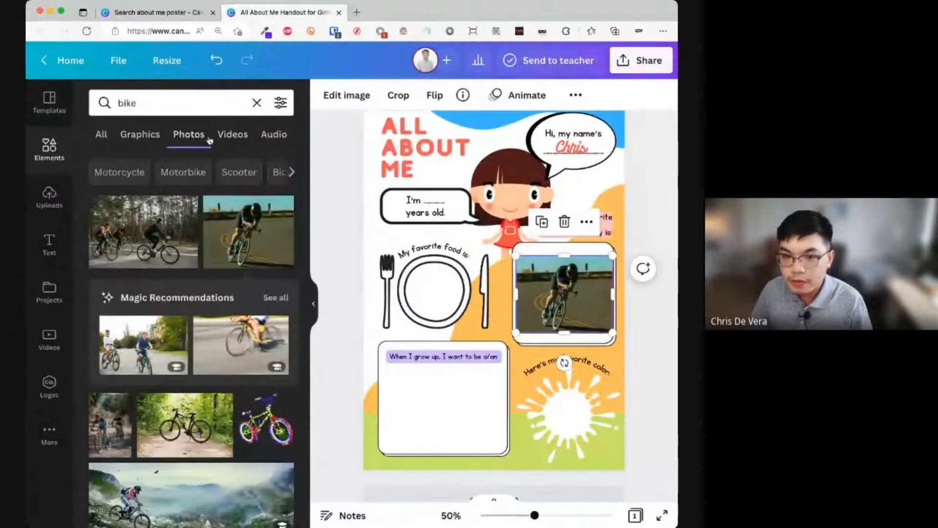
- Add the 10.0s muddy mountain-bike video from the bike video results to the page
{"action": "left_click", "coordinate": [234, 138]}
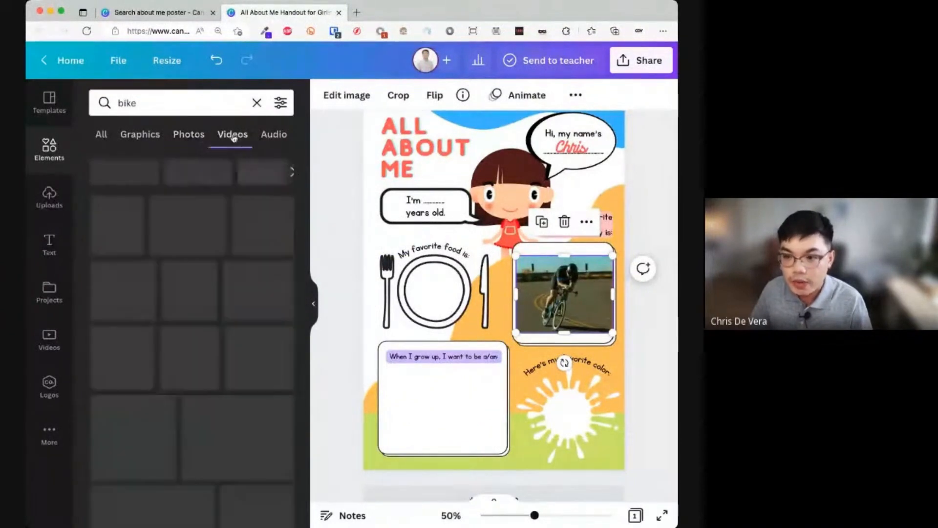
{"action": "mouse_move", "coordinate": [123, 256]}
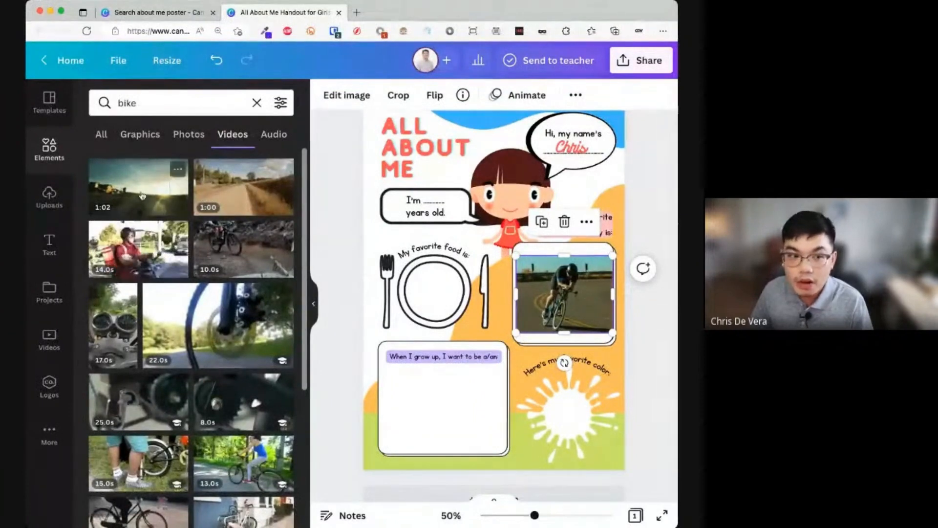
{"action": "mouse_move", "coordinate": [221, 244]}
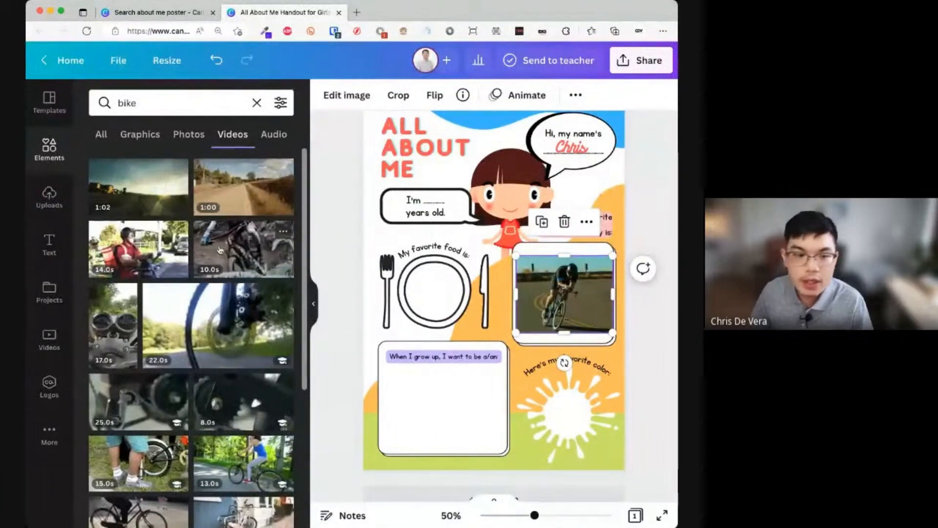
{"action": "left_click_drag", "start_coordinate": [327, 229], "coordinate": [421, 302]}
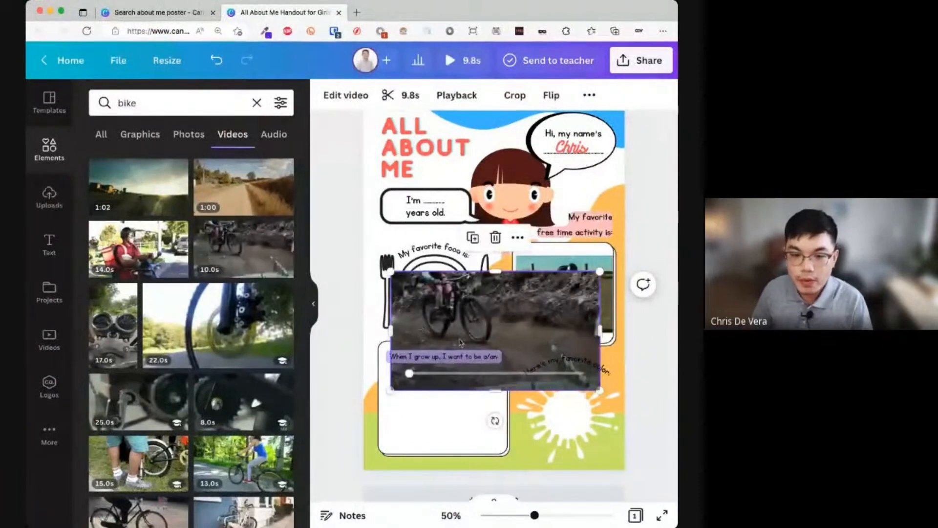
- Delete the bike photo and the two-cyclists illustration from the activity frame
{"action": "left_click", "coordinate": [567, 294]}
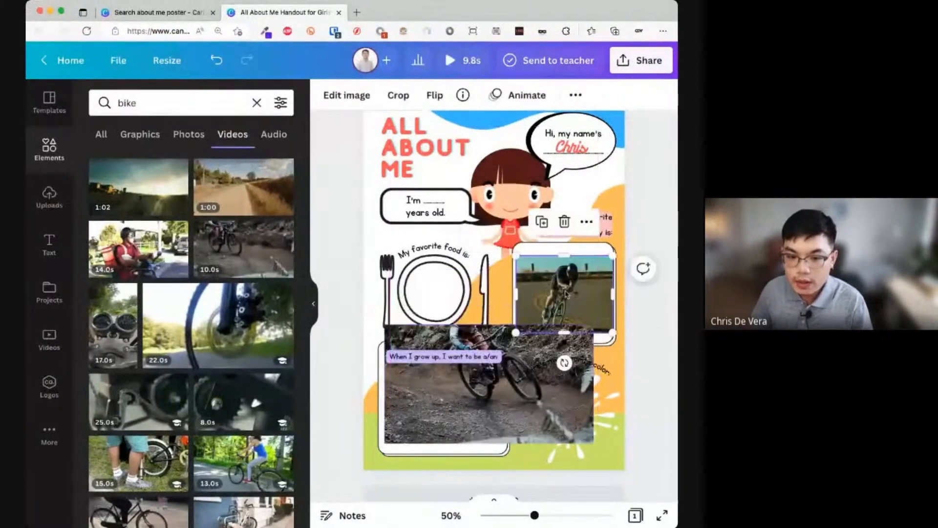
{"action": "left_click", "coordinate": [565, 223]}
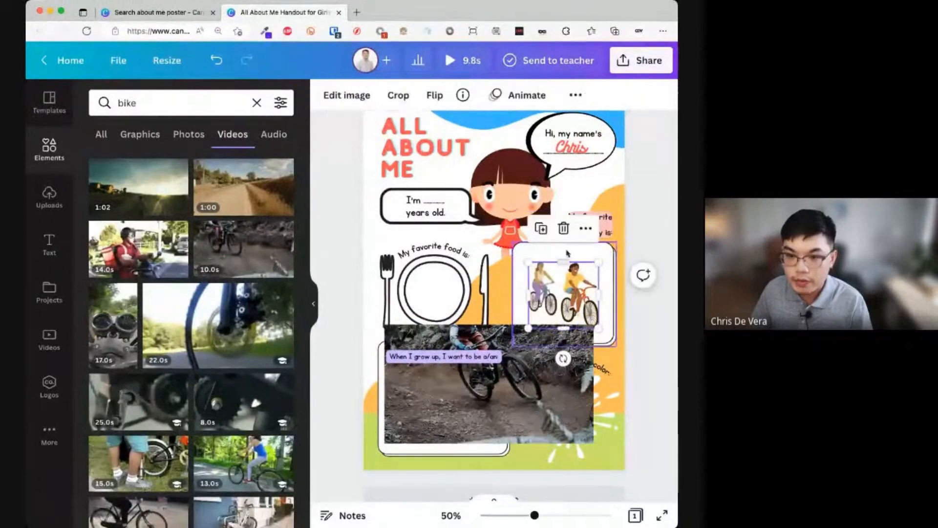
{"action": "left_click", "coordinate": [564, 235]}
{"action": "left_click_drag", "start_coordinate": [546, 367], "coordinate": [562, 328]}
{"action": "key", "text": "super+z"}
- Shrink and centre the bike video inside the activity frame
{"action": "left_click_drag", "start_coordinate": [509, 383], "coordinate": [519, 309]}
{"action": "left_click", "coordinate": [493, 322]}
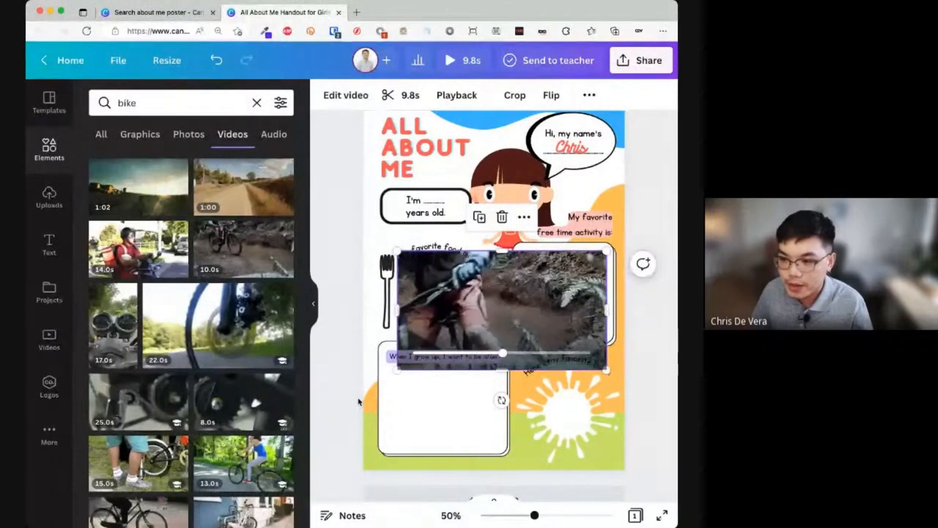
{"action": "left_click_drag", "start_coordinate": [399, 369], "coordinate": [515, 303]}
{"action": "left_click_drag", "start_coordinate": [534, 267], "coordinate": [537, 284]}
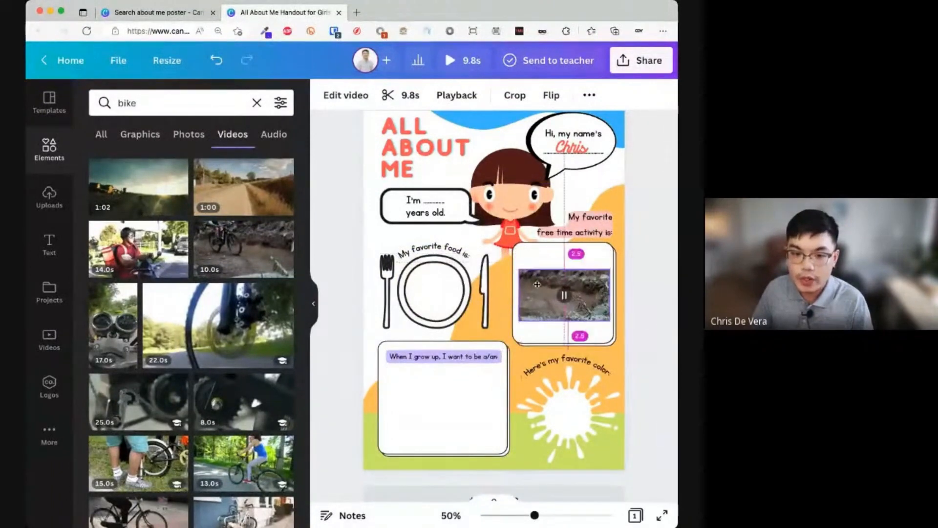
{"action": "left_click", "coordinate": [314, 318]}
- Search Elements for 'spaghetti' and show the graphic results
{"action": "left_click", "coordinate": [313, 320]}
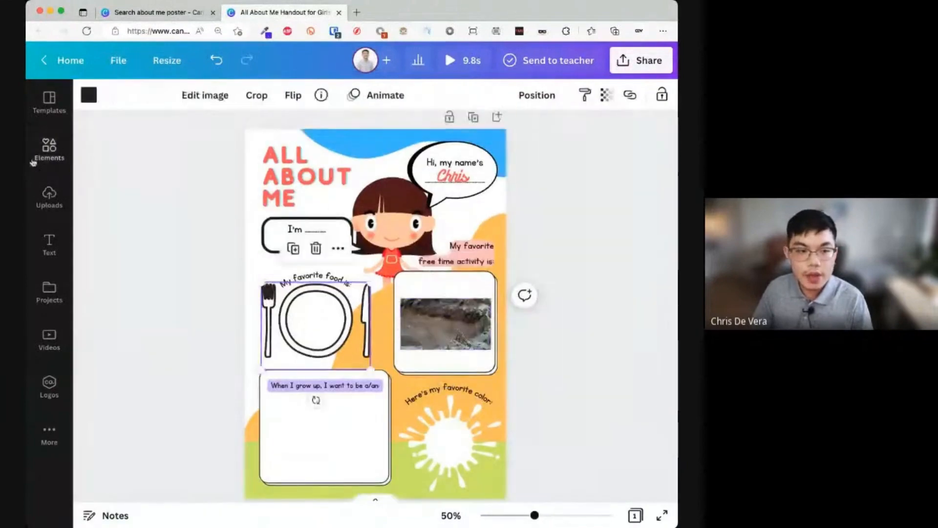
{"action": "left_click", "coordinate": [34, 161]}
{"action": "double_click", "coordinate": [151, 105]}
{"action": "type", "text": "spaghe"}
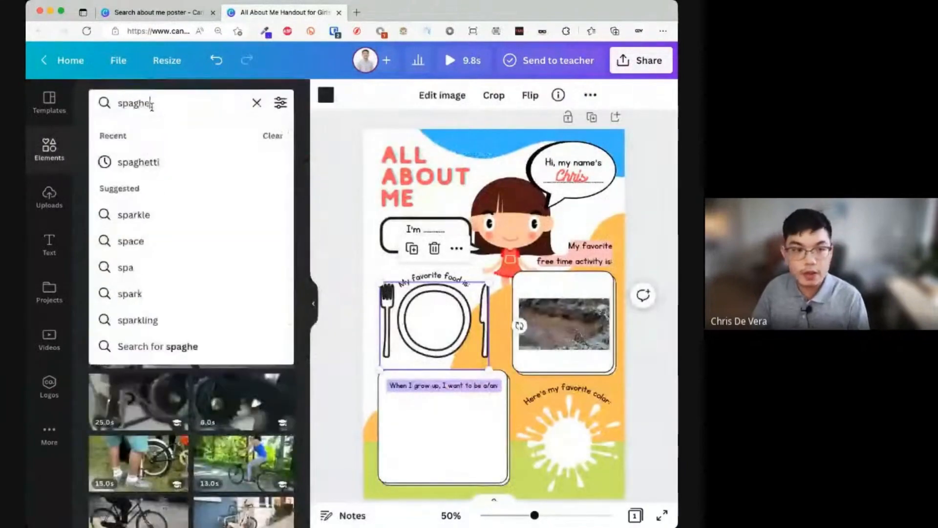
{"action": "type", "text": "tti"}
{"action": "key", "text": "Return"}
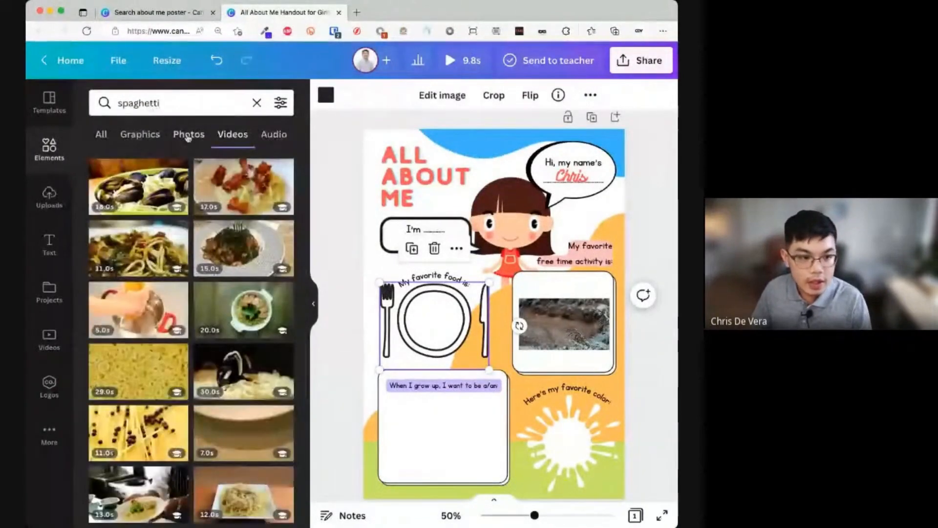
{"action": "left_click", "coordinate": [188, 136]}
{"action": "left_click", "coordinate": [140, 135]}
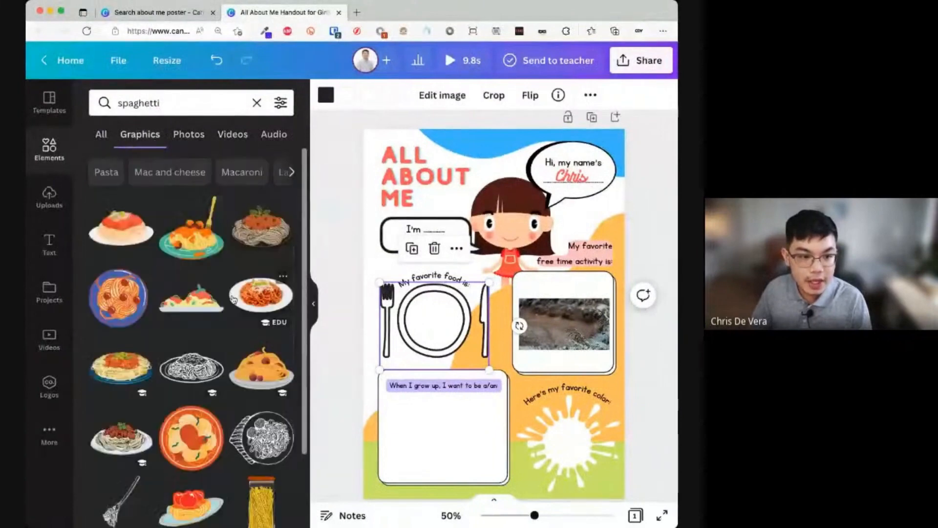
{"action": "scroll", "coordinate": [233, 297], "scroll_direction": "down", "scroll_amount": 3}
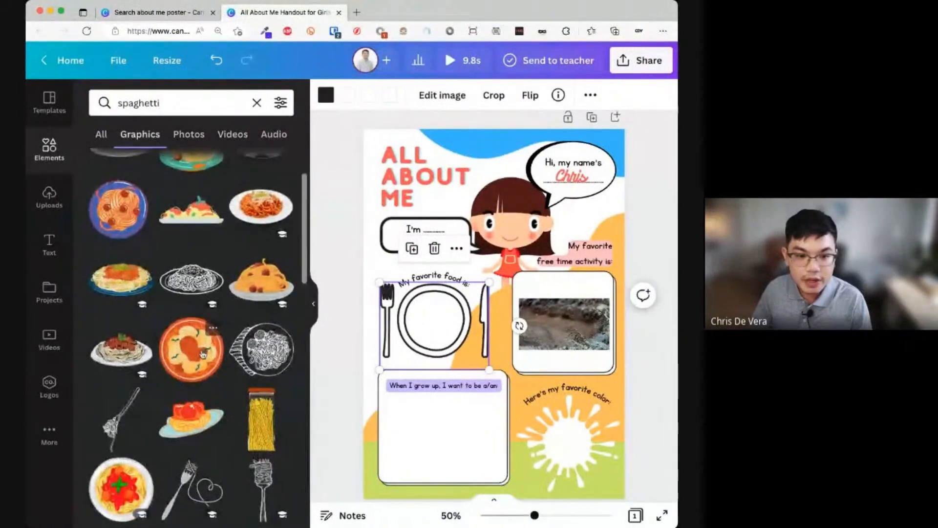
- Place the orange spaghetti plate graphic, shrunk to size, on the plate drawing
{"action": "left_click", "coordinate": [203, 354]}
{"action": "mouse_move", "coordinate": [597, 417]}
{"action": "left_mouse_down"}
{"action": "mouse_move", "coordinate": [533, 347]}
{"action": "mouse_move", "coordinate": [445, 333]}
{"action": "left_mouse_up"}
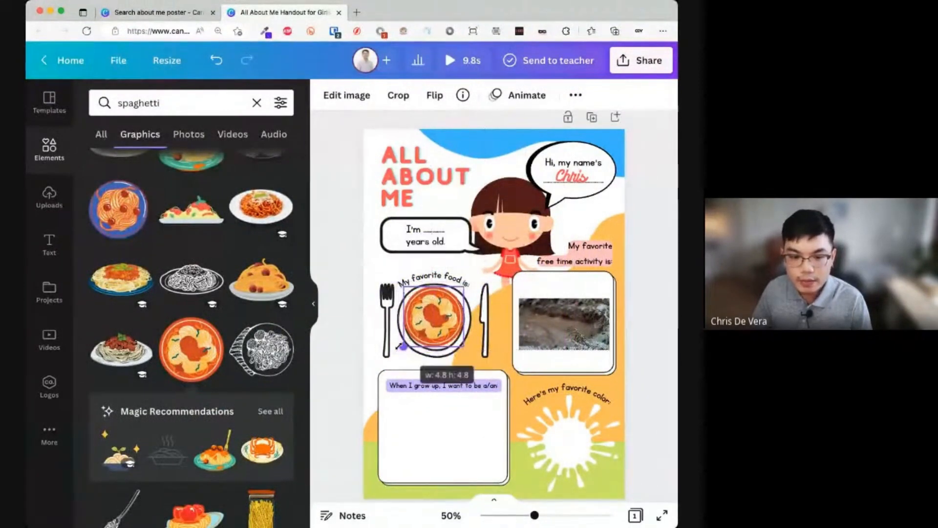
{"action": "left_click", "coordinate": [533, 399]}
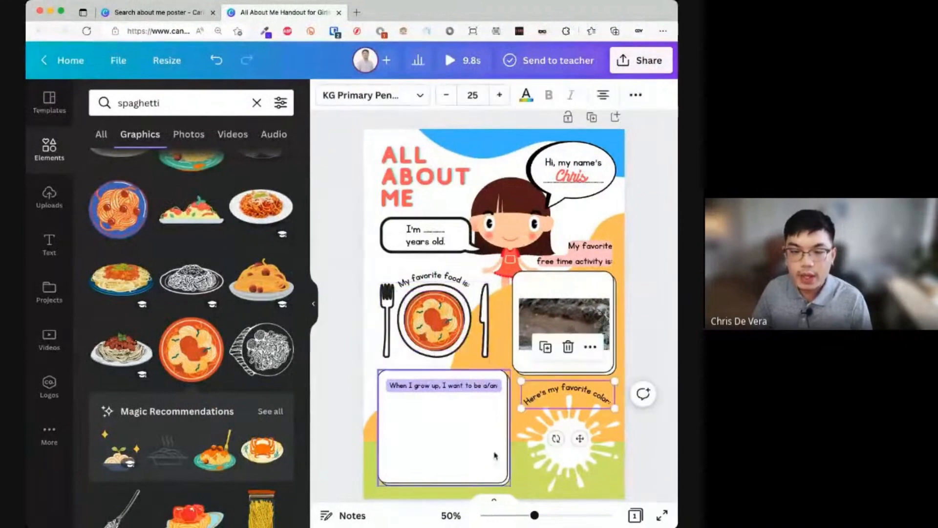
{"action": "left_click", "coordinate": [453, 444]}
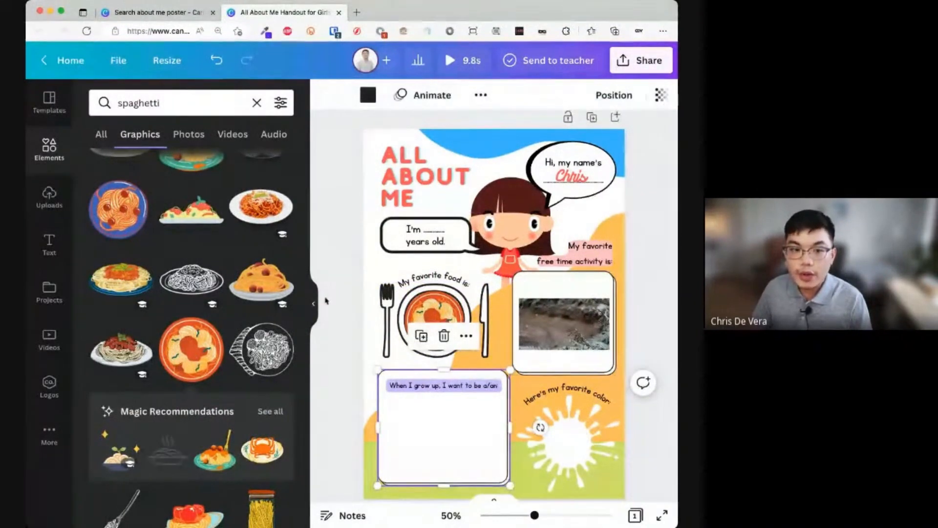
{"action": "left_click", "coordinate": [316, 306]}
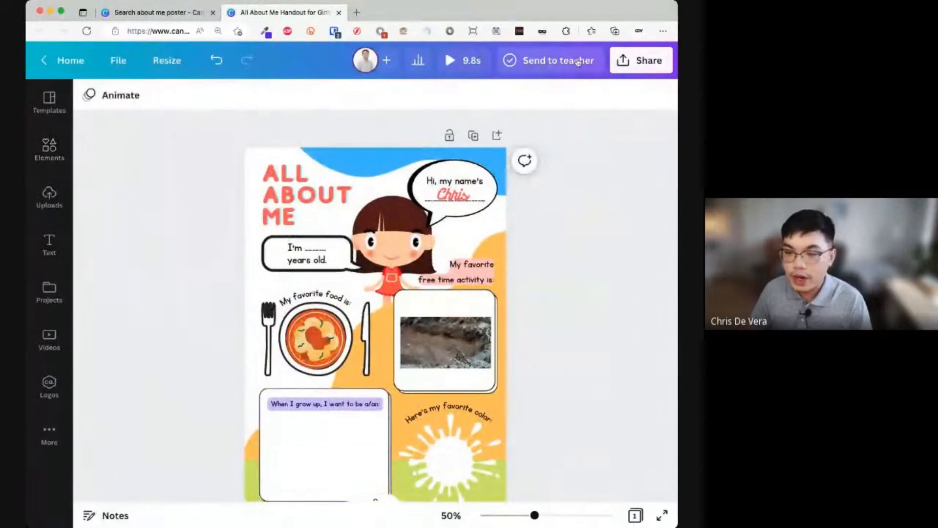
- Generate a view-only link from the Share options and copy its URL
{"action": "left_click", "coordinate": [619, 66]}
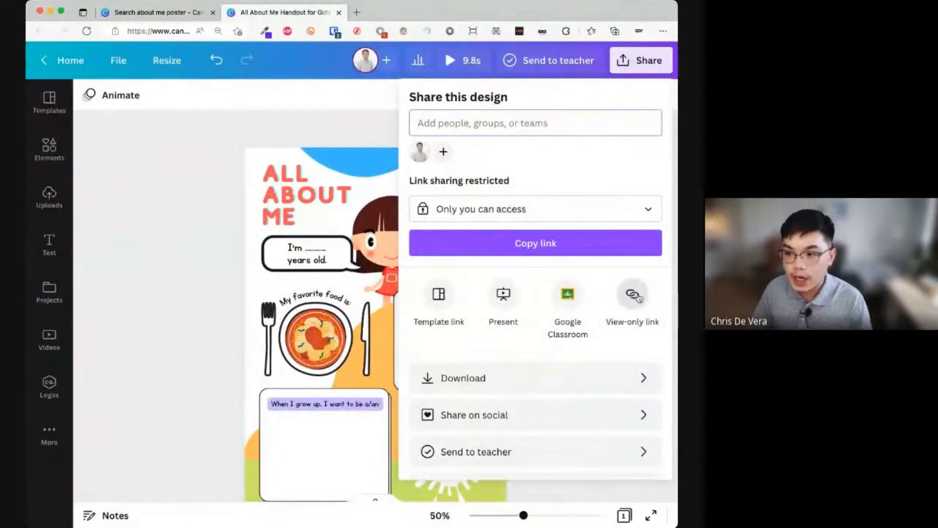
{"action": "left_click", "coordinate": [644, 63]}
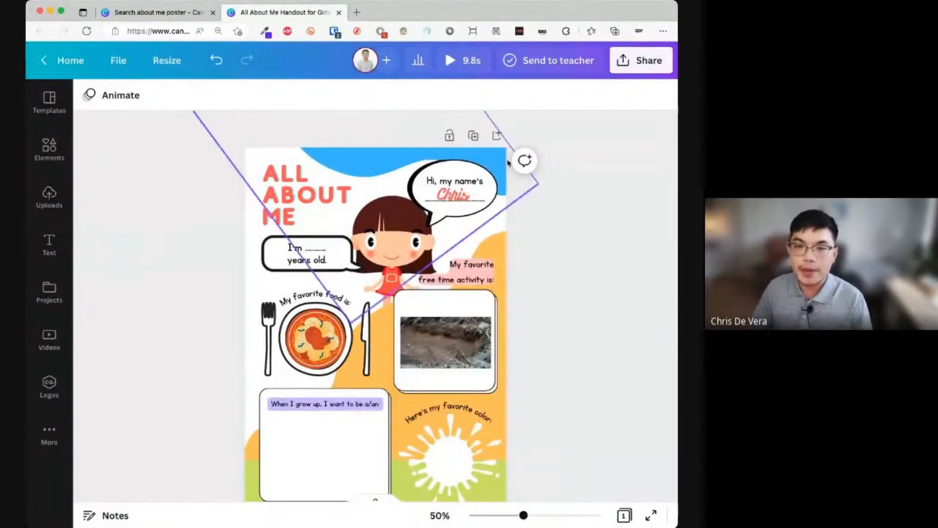
{"action": "left_click", "coordinate": [648, 65]}
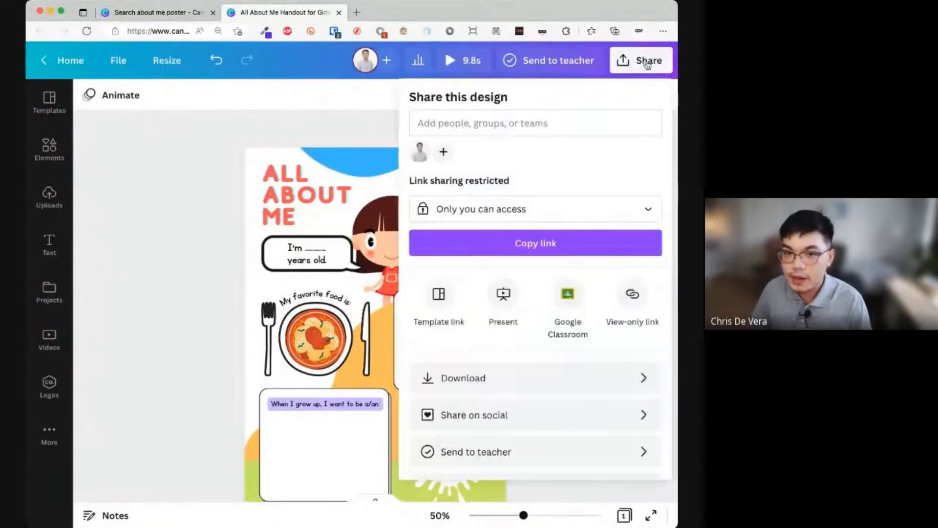
{"action": "left_click", "coordinate": [629, 295]}
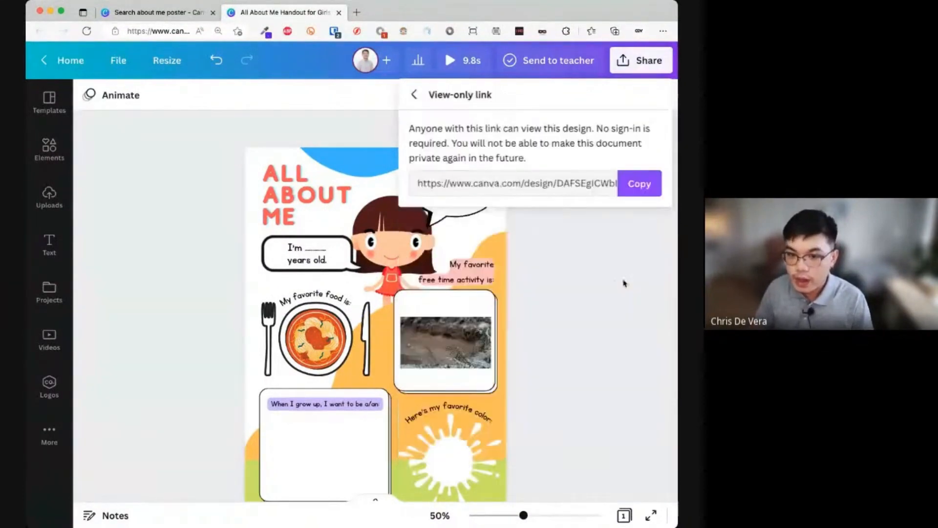
{"action": "left_click", "coordinate": [645, 193]}
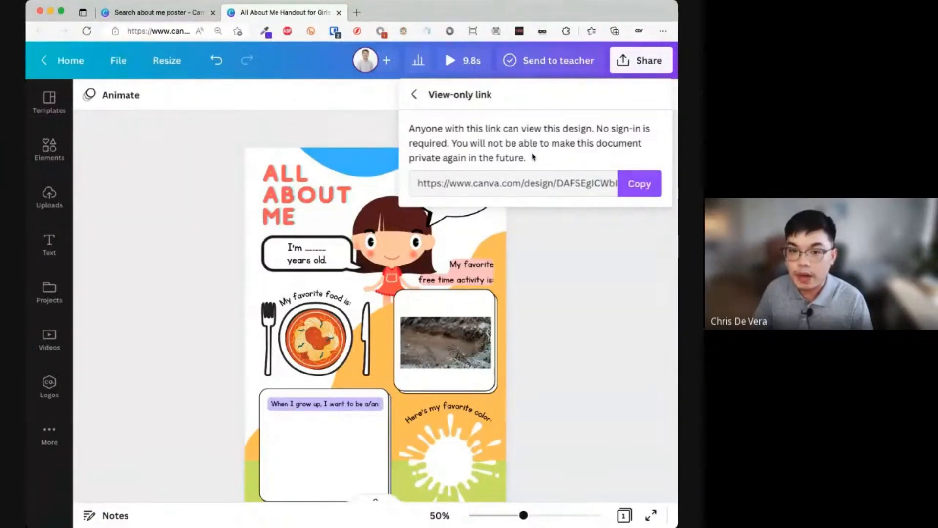
{"action": "left_click", "coordinate": [637, 186]}
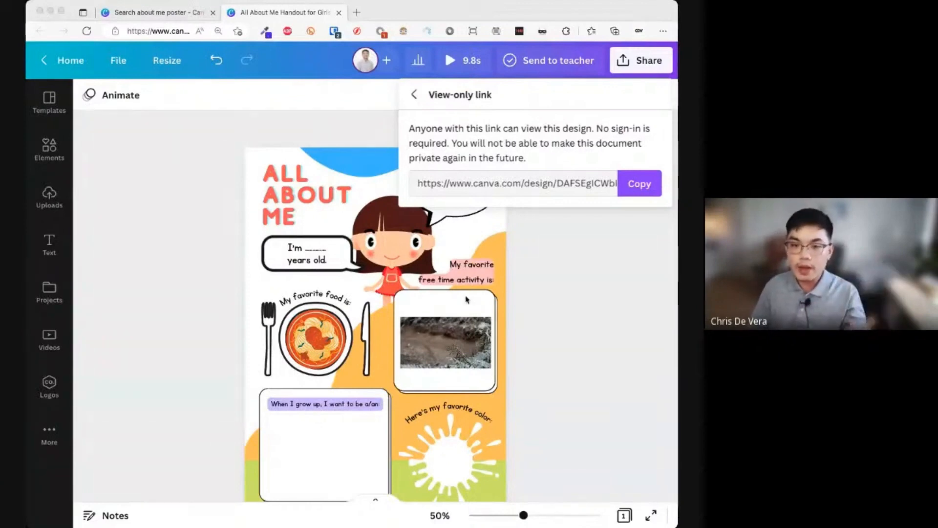
{"action": "scroll", "coordinate": [467, 299], "scroll_direction": "down", "scroll_amount": 1}
- Dismiss the view-only link panel to return to the finished handout
{"action": "left_click", "coordinate": [465, 330]}
{"action": "left_click", "coordinate": [465, 329]}
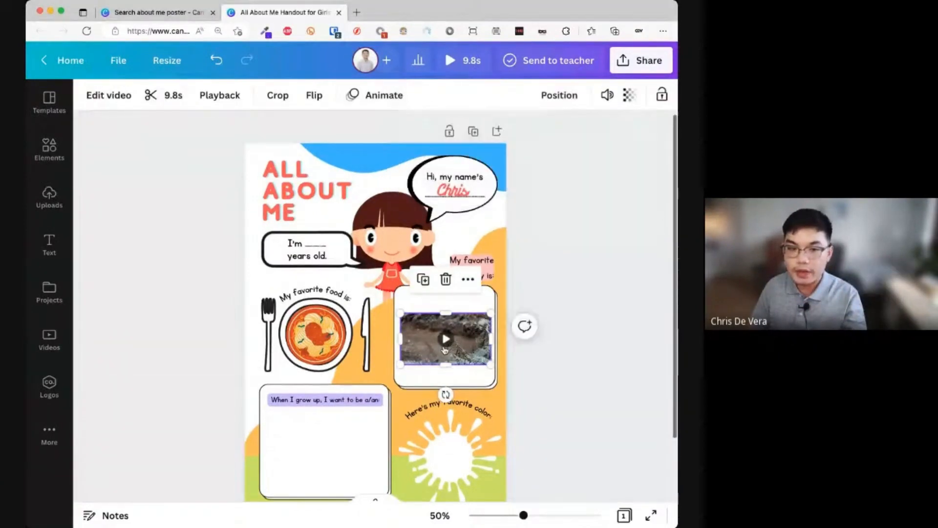
{"action": "scroll", "coordinate": [373, 352], "scroll_direction": "down", "scroll_amount": 3}
{"action": "left_click", "coordinate": [374, 369]}
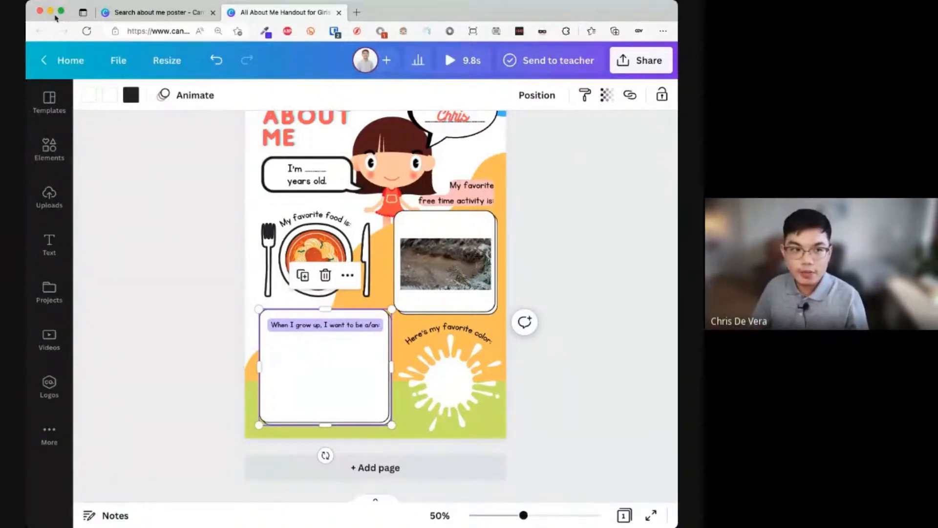
{"action": "left_click", "coordinate": [50, 13]}
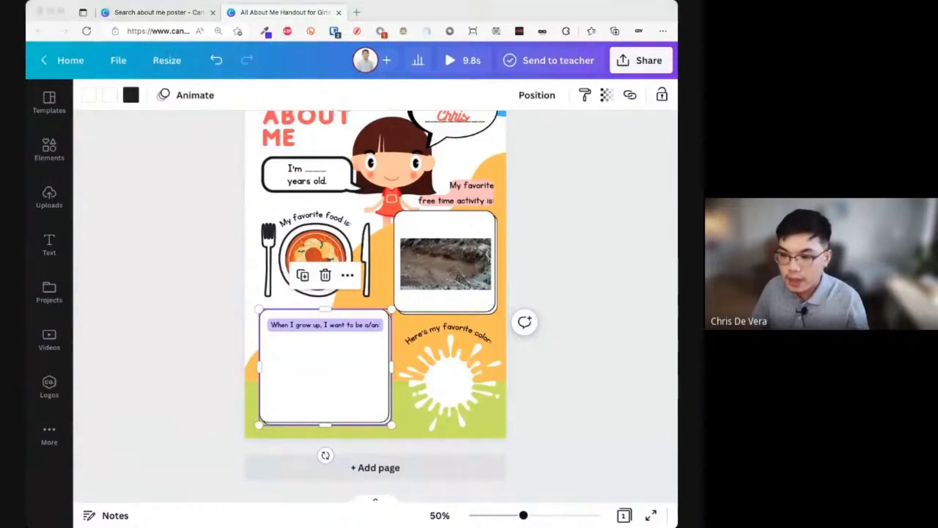
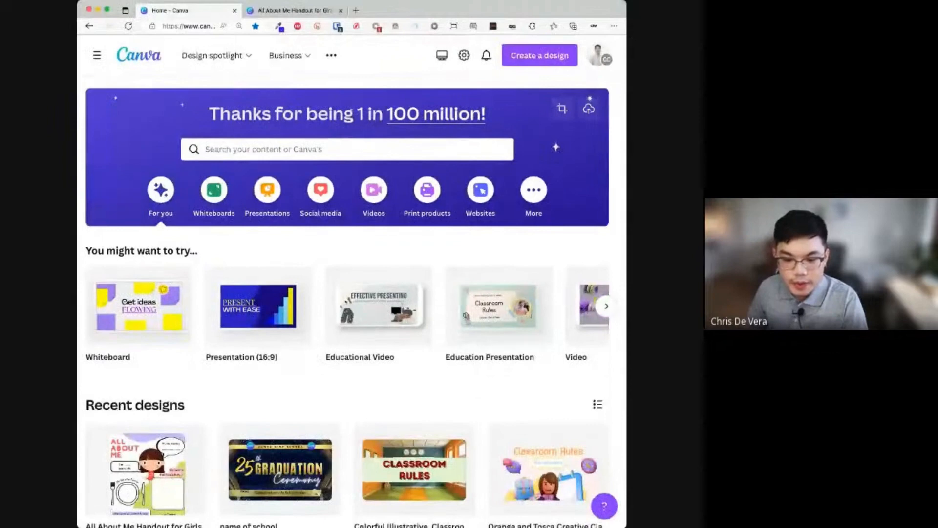
- Close the handout design and search Canva templates for 'certificate'
{"action": "left_click", "coordinate": [427, 146]}
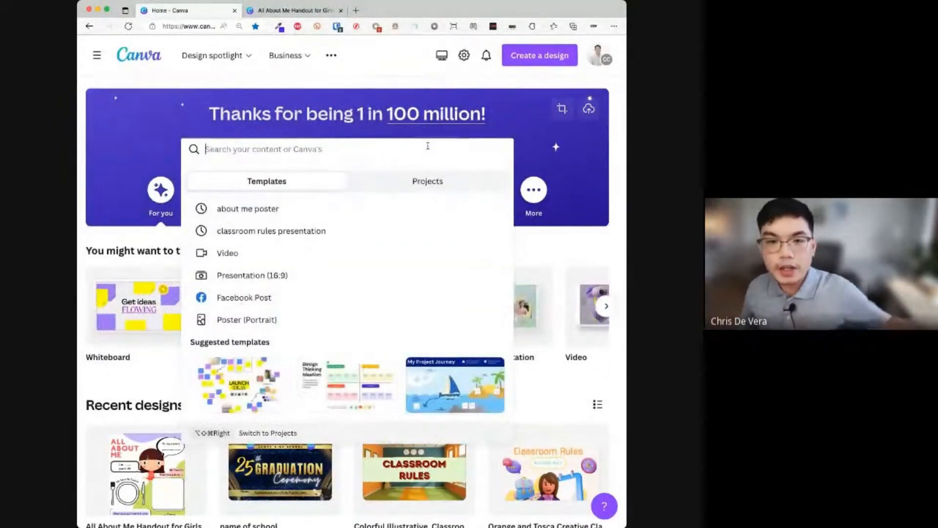
{"action": "left_click", "coordinate": [341, 10]}
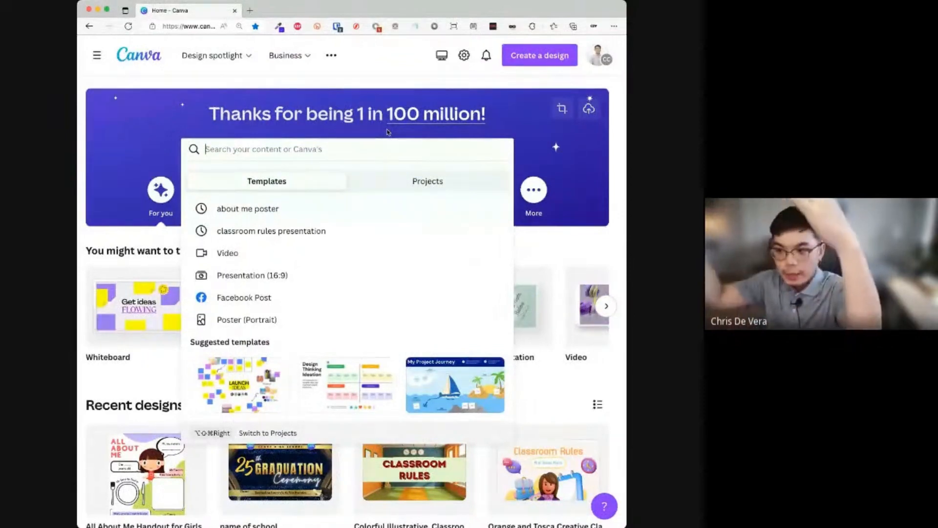
{"action": "type", "text": "c"}
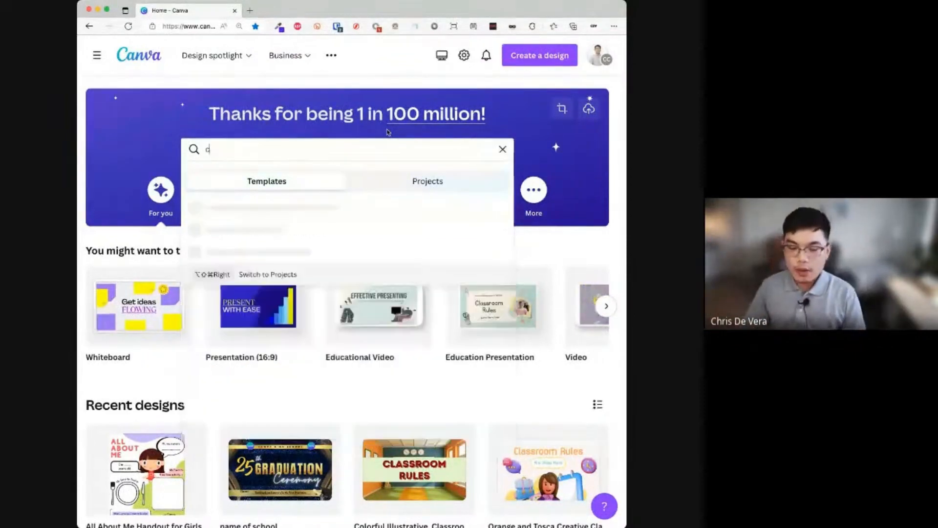
{"action": "type", "text": "ertificate"}
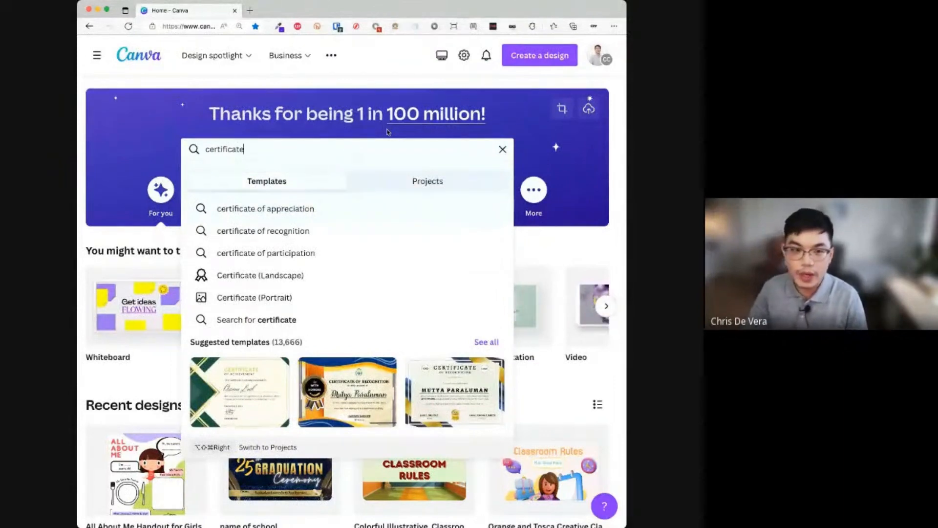
{"action": "key", "text": "Return"}
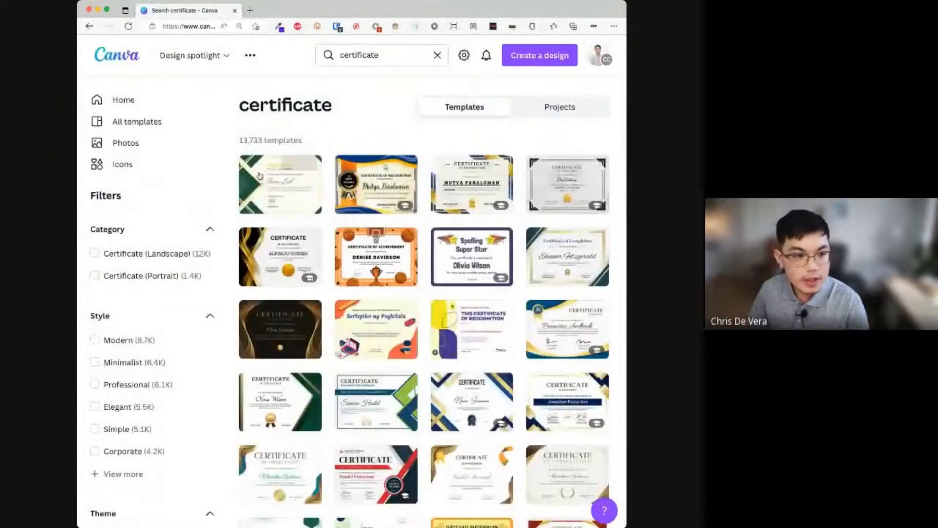
- Open the gold Certificate of Achievement template from the search results
{"action": "scroll", "coordinate": [554, 141], "scroll_direction": "up", "scroll_amount": 3}
{"action": "scroll", "coordinate": [500, 236], "scroll_direction": "down", "scroll_amount": 3}
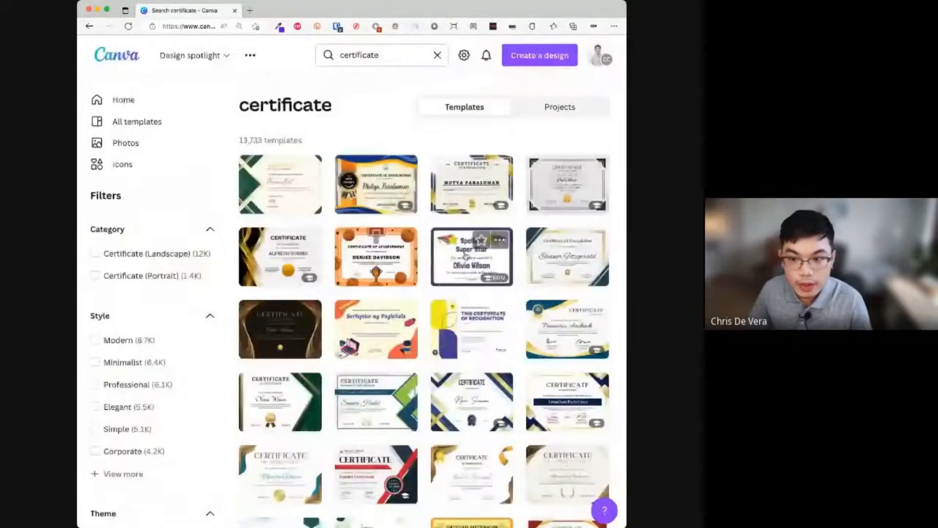
{"action": "scroll", "coordinate": [466, 254], "scroll_direction": "up", "scroll_amount": 8}
{"action": "scroll", "coordinate": [417, 250], "scroll_direction": "left", "scroll_amount": 1}
{"action": "scroll", "coordinate": [417, 250], "scroll_direction": "up", "scroll_amount": 2}
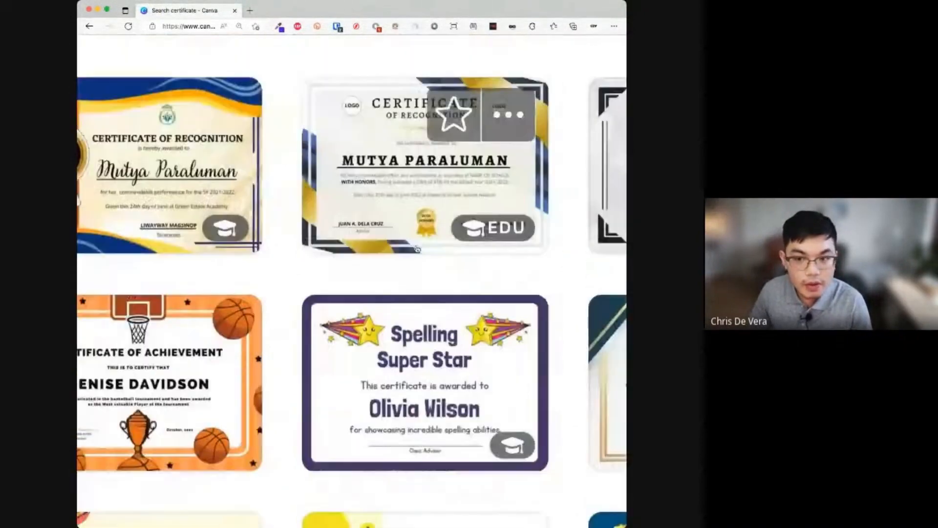
{"action": "scroll", "coordinate": [417, 249], "scroll_direction": "left", "scroll_amount": 4}
{"action": "scroll", "coordinate": [417, 249], "scroll_direction": "left", "scroll_amount": 2}
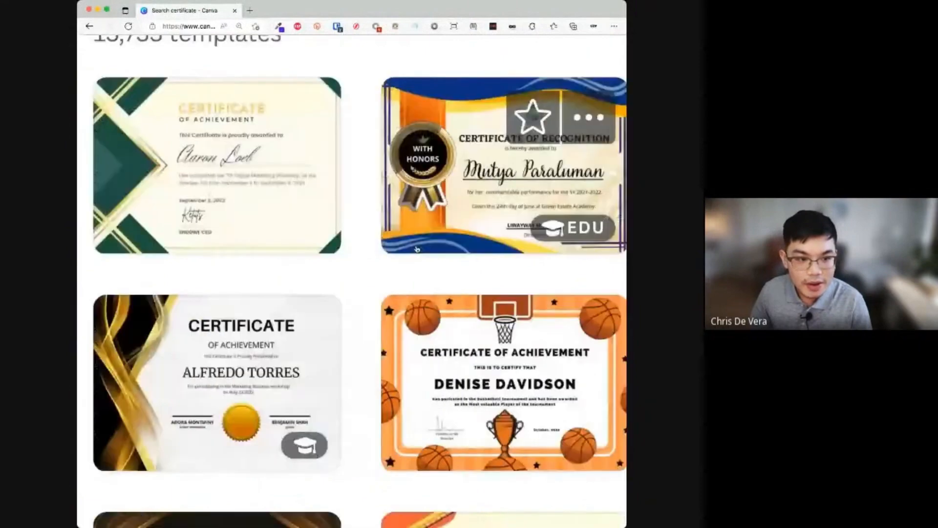
{"action": "scroll", "coordinate": [417, 249], "scroll_direction": "down", "scroll_amount": 3}
{"action": "scroll", "coordinate": [417, 249], "scroll_direction": "right", "scroll_amount": 1}
{"action": "scroll", "coordinate": [417, 249], "scroll_direction": "down", "scroll_amount": 2}
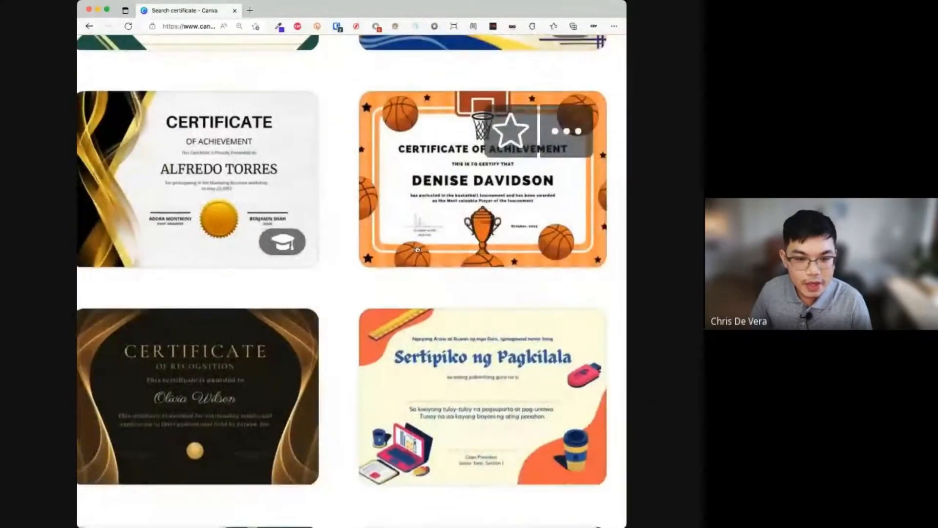
{"action": "mouse_move", "coordinate": [440, 197]}
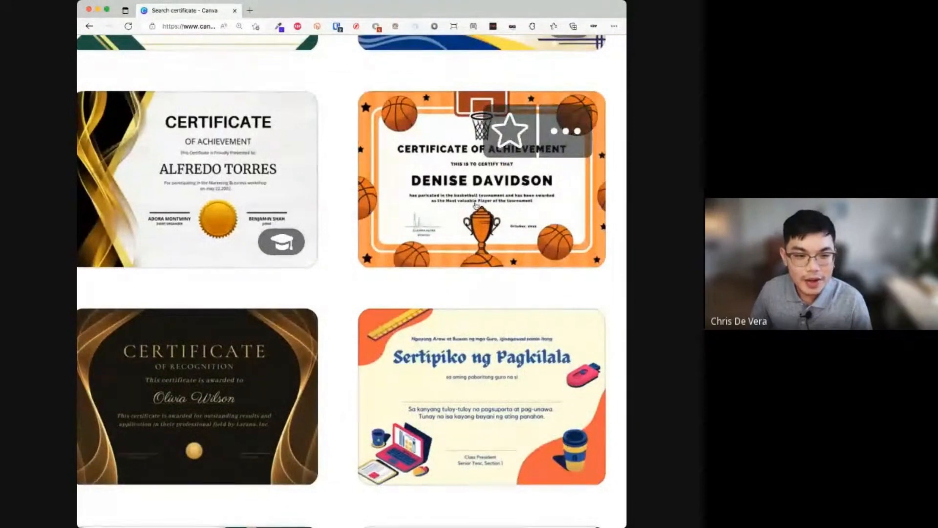
{"action": "scroll", "coordinate": [299, 229], "scroll_direction": "left", "scroll_amount": 3}
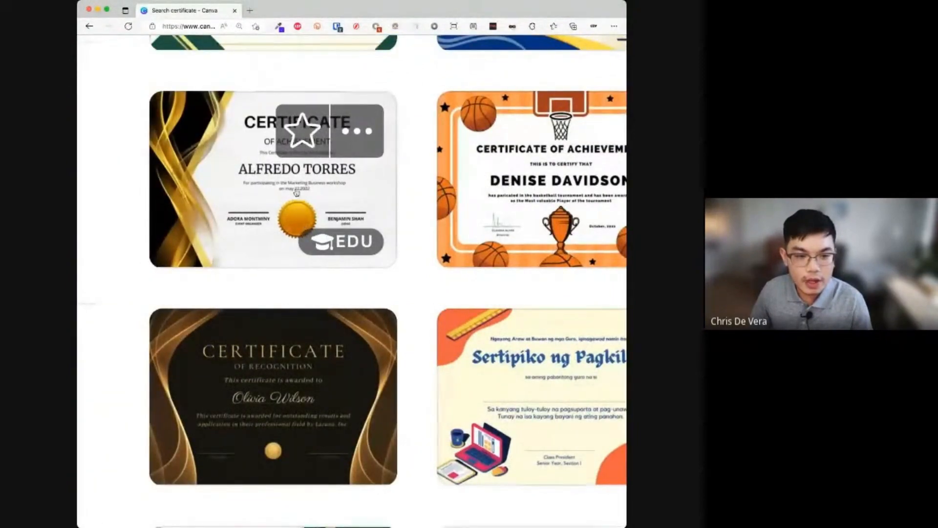
{"action": "scroll", "coordinate": [297, 193], "scroll_direction": "down", "scroll_amount": 5}
{"action": "left_click", "coordinate": [266, 197]}
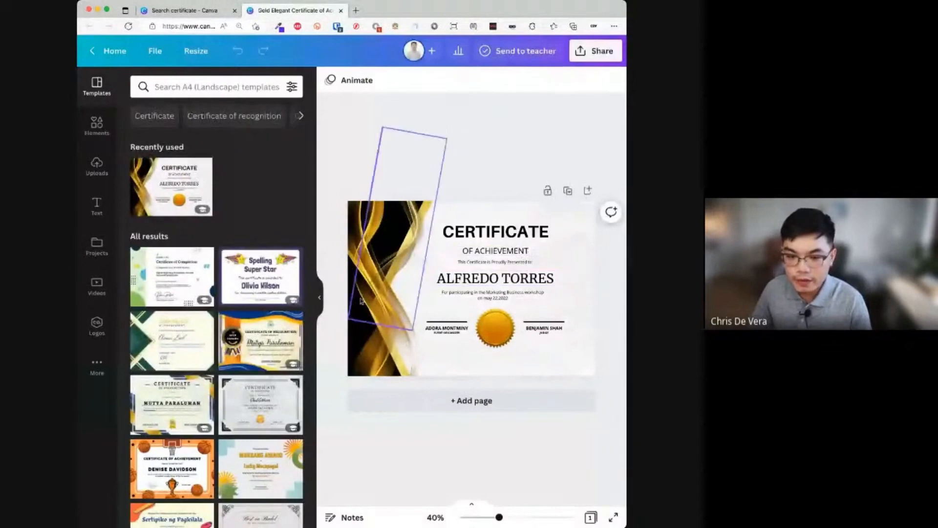
- Capitalise 'may' to 'May' in the certificate's participation date line
{"action": "left_click", "coordinate": [319, 297]}
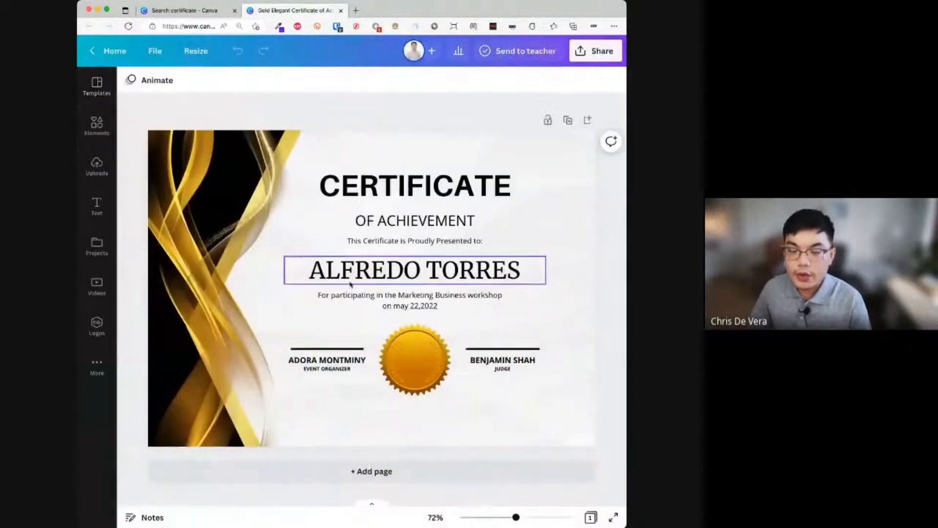
{"action": "left_click", "coordinate": [399, 305]}
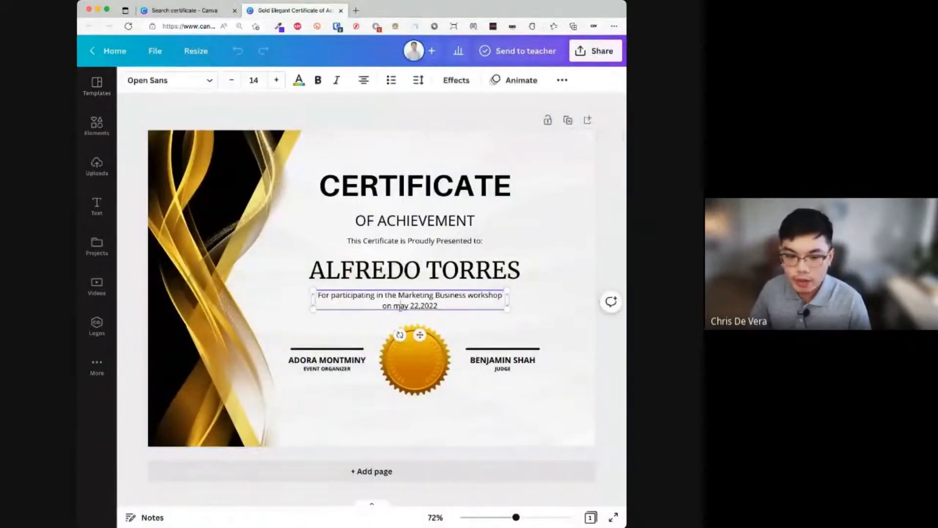
{"action": "key", "text": "BackSpace"}
{"action": "type", "text": "M"}
- Duplicate the certificate three times, giving each copy a different student's full name
{"action": "left_click", "coordinate": [488, 270]}
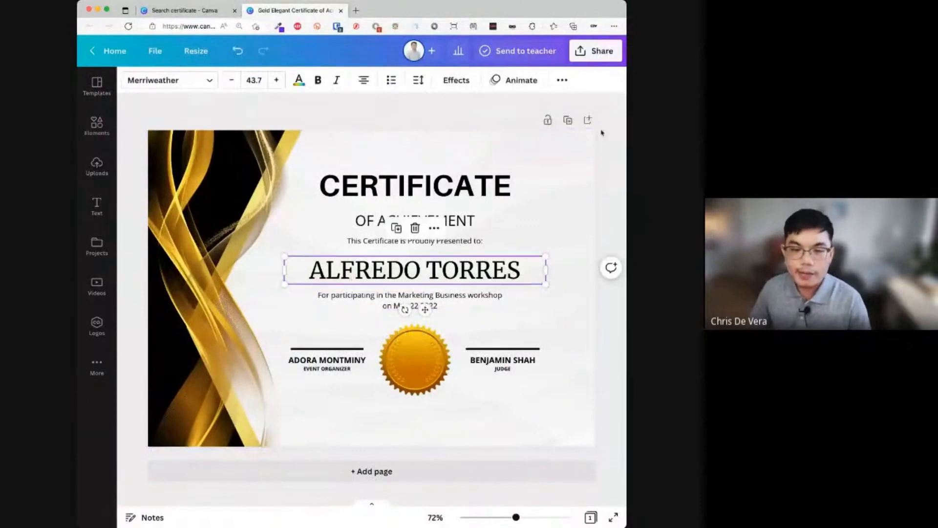
{"action": "left_click", "coordinate": [568, 121]}
{"action": "left_click", "coordinate": [498, 271]}
{"action": "left_click", "coordinate": [497, 267]}
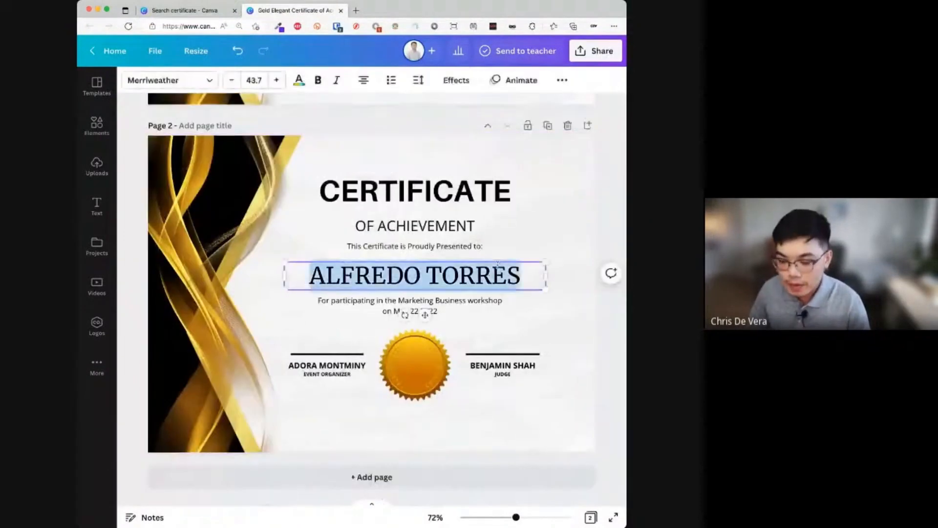
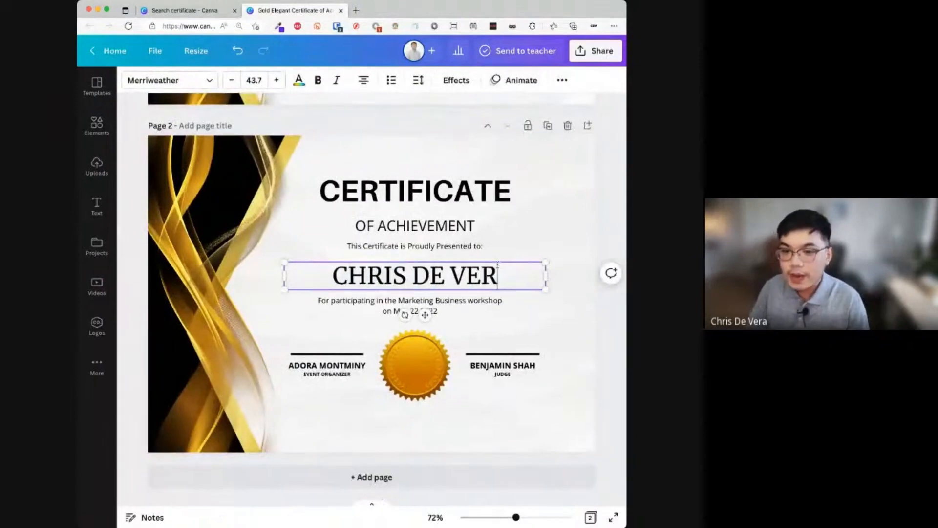
{"action": "left_click", "coordinate": [548, 127]}
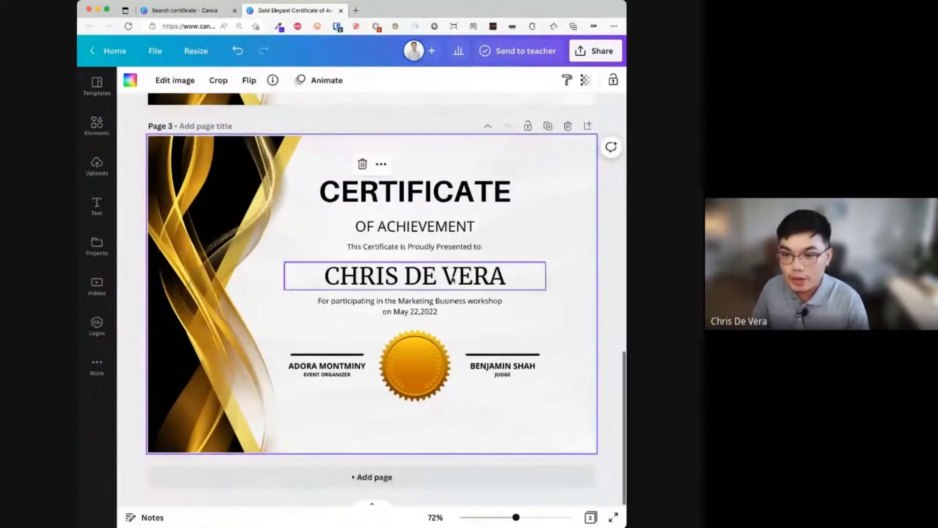
{"action": "double_click", "coordinate": [453, 280]}
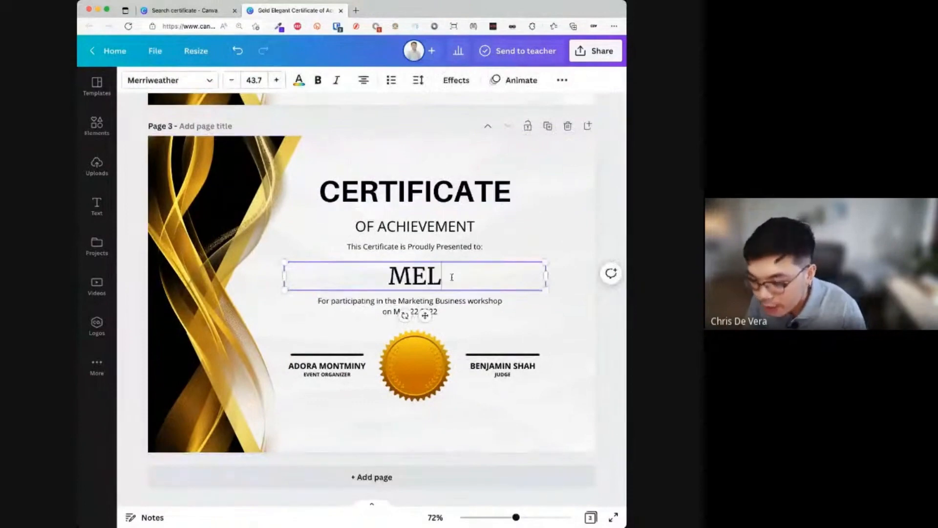
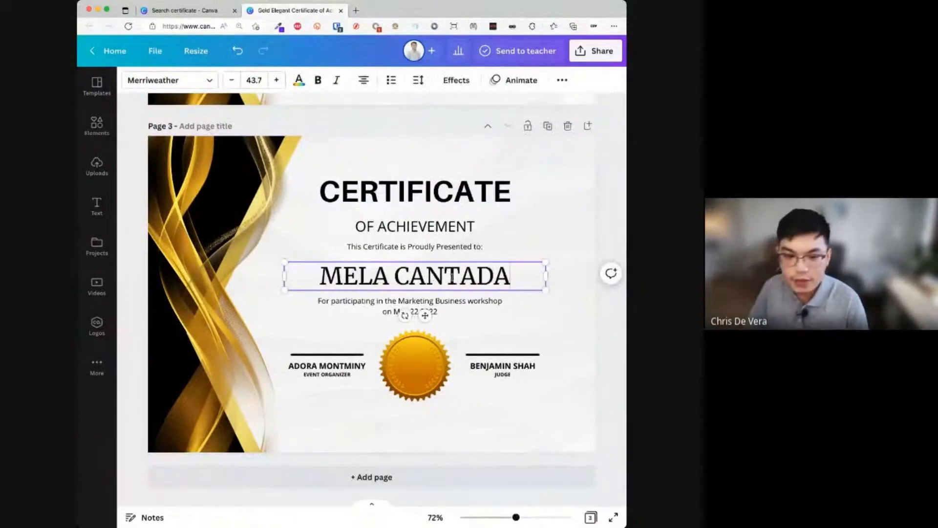
{"action": "left_click", "coordinate": [547, 126]}
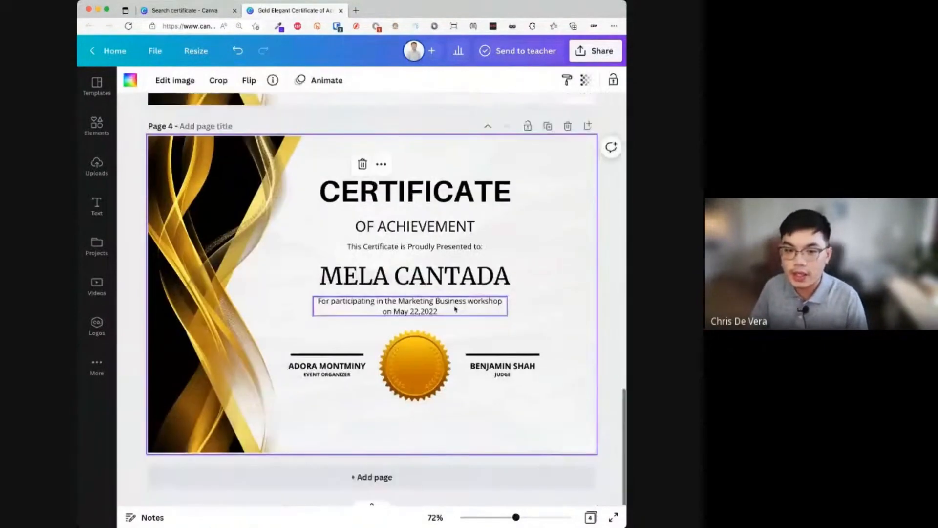
{"action": "double_click", "coordinate": [471, 279]}
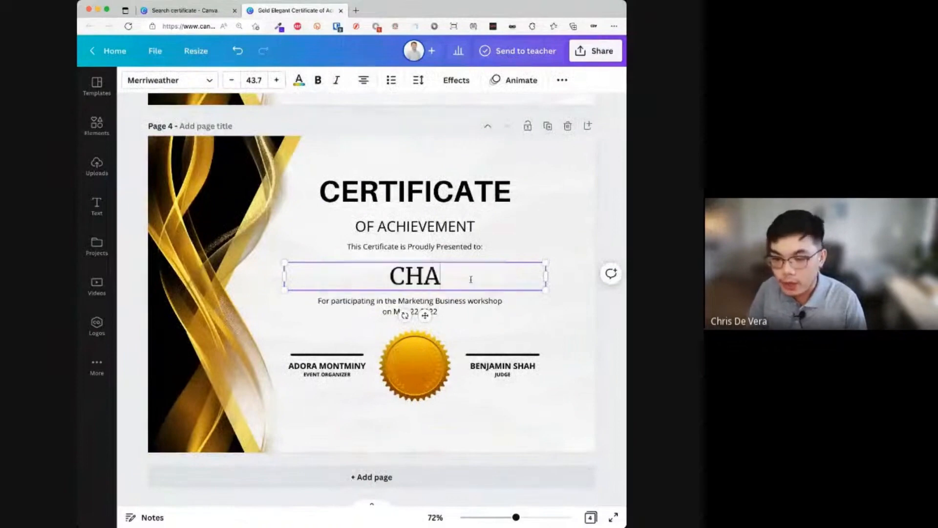
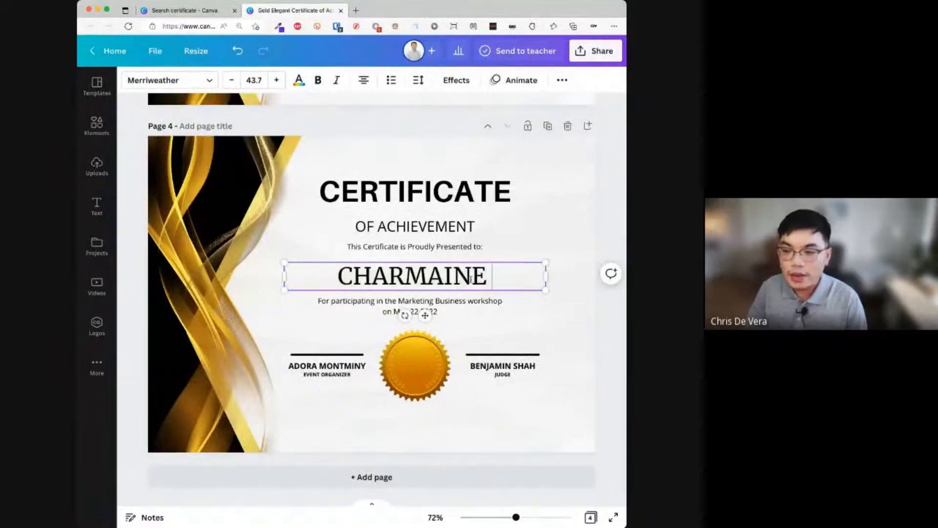
{"action": "left_click", "coordinate": [479, 336]}
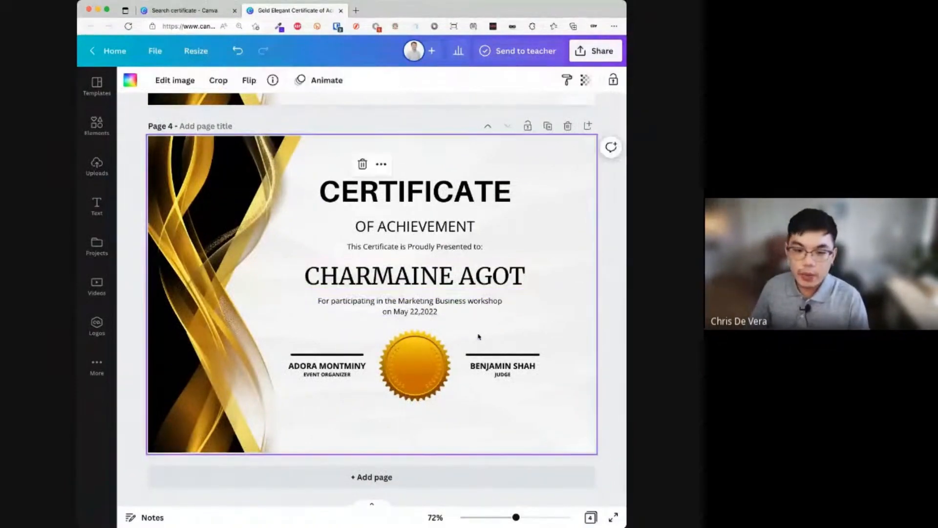
{"action": "scroll", "coordinate": [479, 337], "scroll_direction": "up", "scroll_amount": 10}
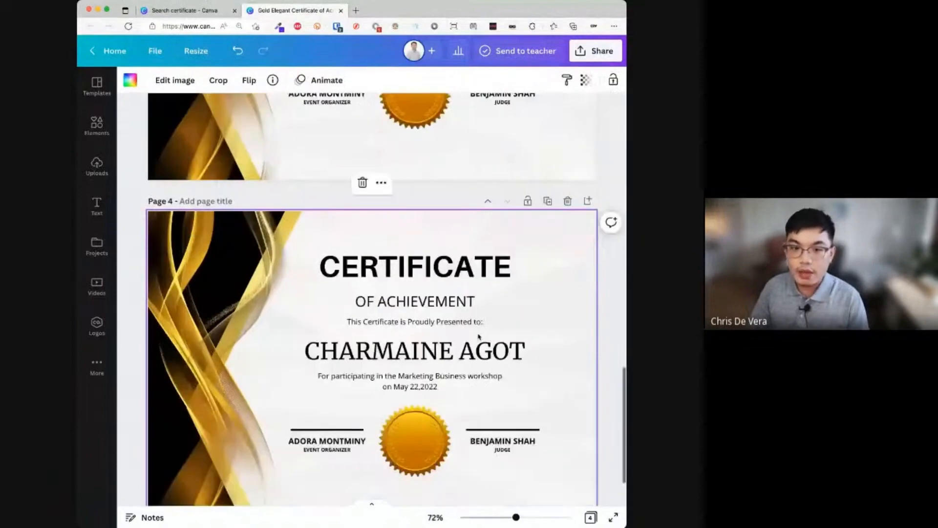
{"action": "scroll", "coordinate": [476, 340], "scroll_direction": "up", "scroll_amount": 5}
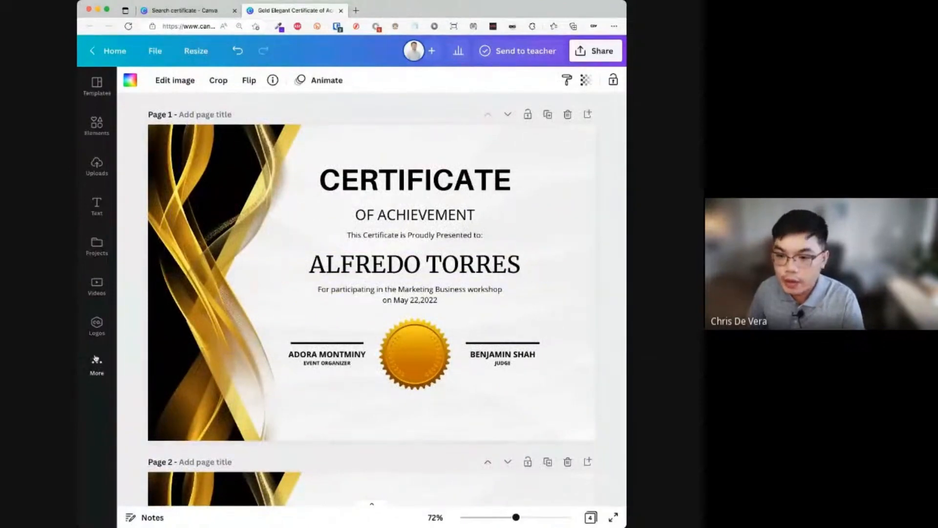
- Search the Apps panel for 'bulk create' and open the Bulk create app
{"action": "scroll", "coordinate": [98, 366], "scroll_direction": "up", "scroll_amount": 5}
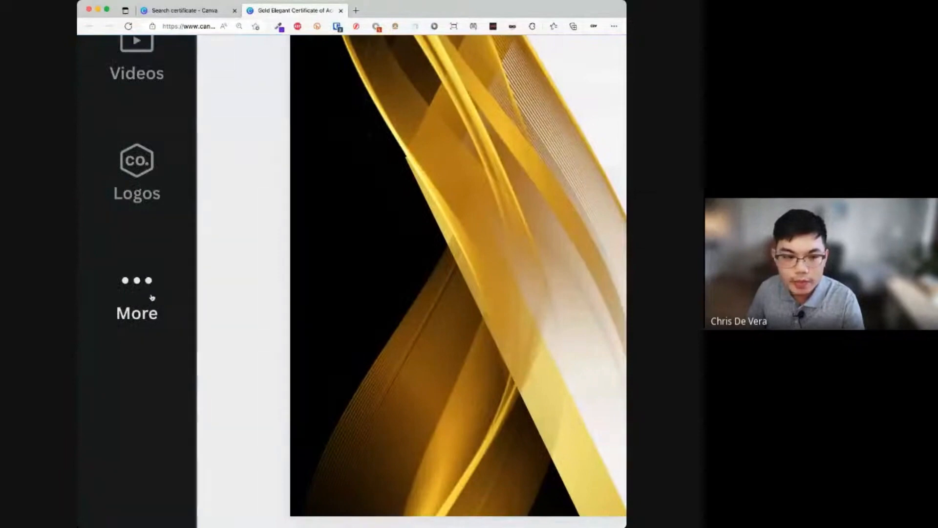
{"action": "left_click", "coordinate": [149, 299]}
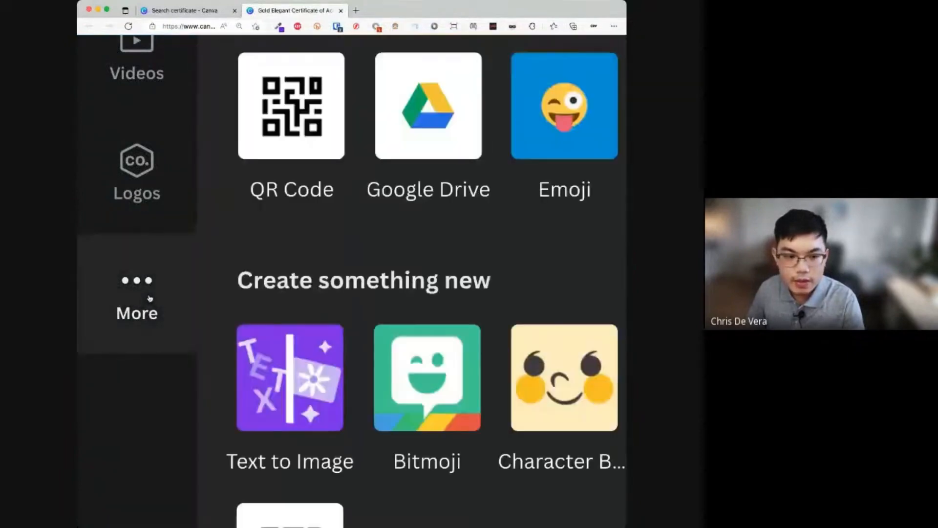
{"action": "scroll", "coordinate": [150, 298], "scroll_direction": "down", "scroll_amount": 5}
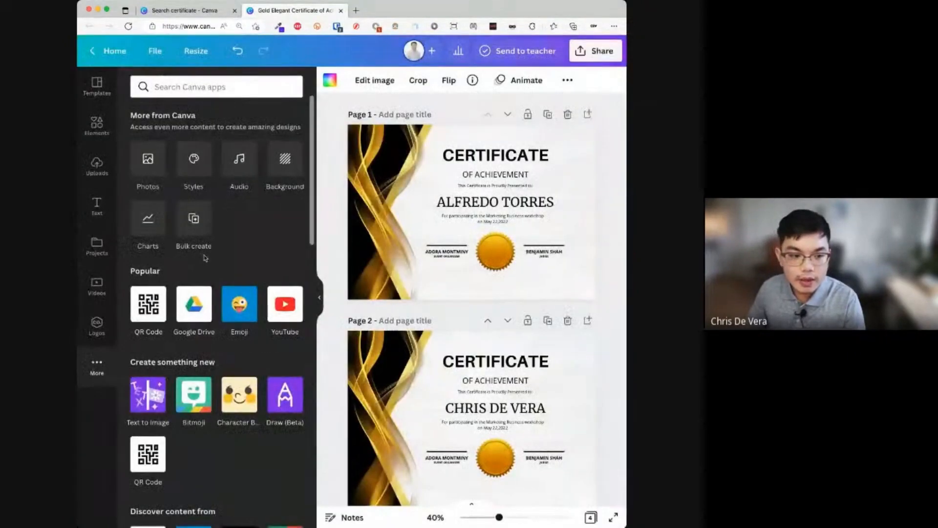
{"action": "scroll", "coordinate": [205, 258], "scroll_direction": "down", "scroll_amount": 10}
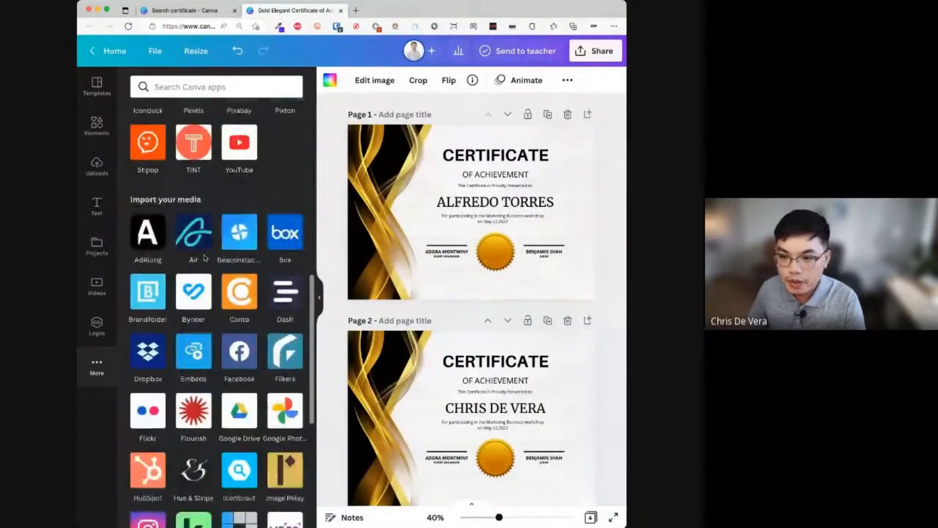
{"action": "scroll", "coordinate": [205, 259], "scroll_direction": "down", "scroll_amount": 6}
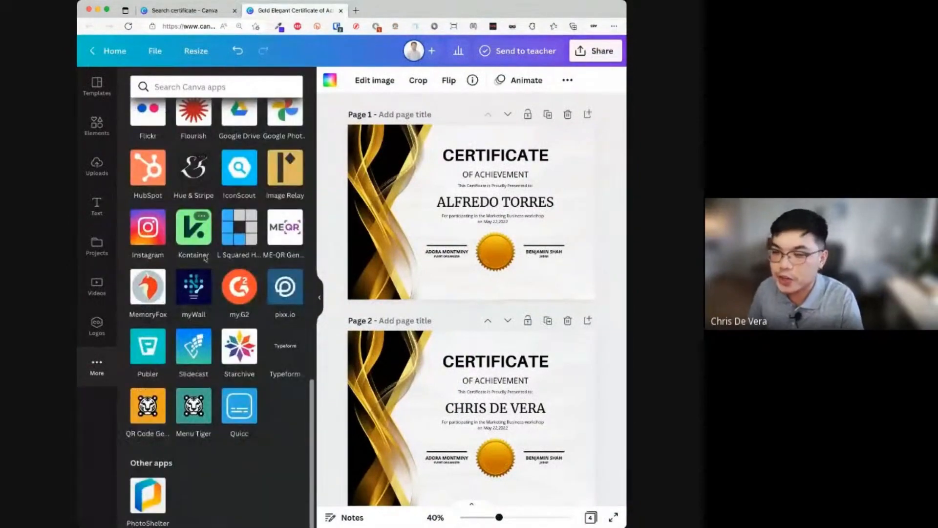
{"action": "scroll", "coordinate": [206, 258], "scroll_direction": "up", "scroll_amount": 15}
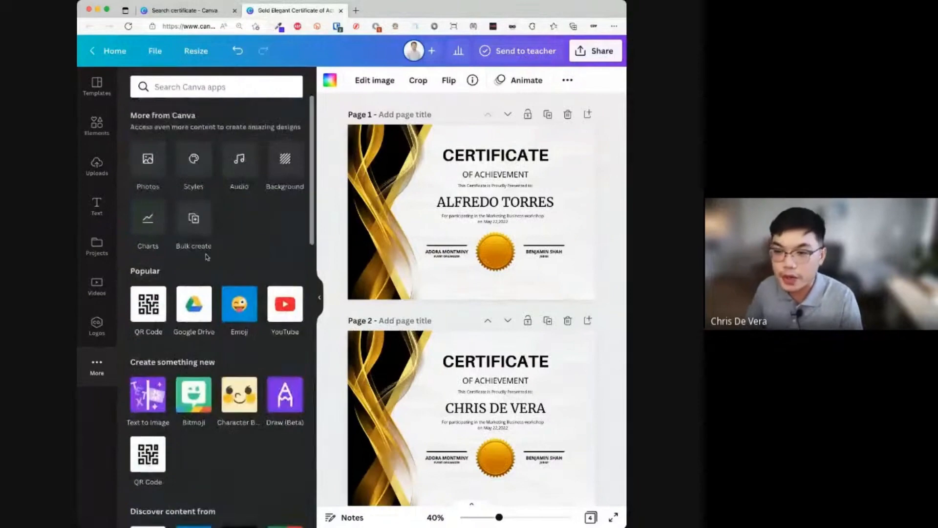
{"action": "scroll", "coordinate": [207, 258], "scroll_direction": "down", "scroll_amount": 10}
{"action": "scroll", "coordinate": [207, 257], "scroll_direction": "up", "scroll_amount": 9}
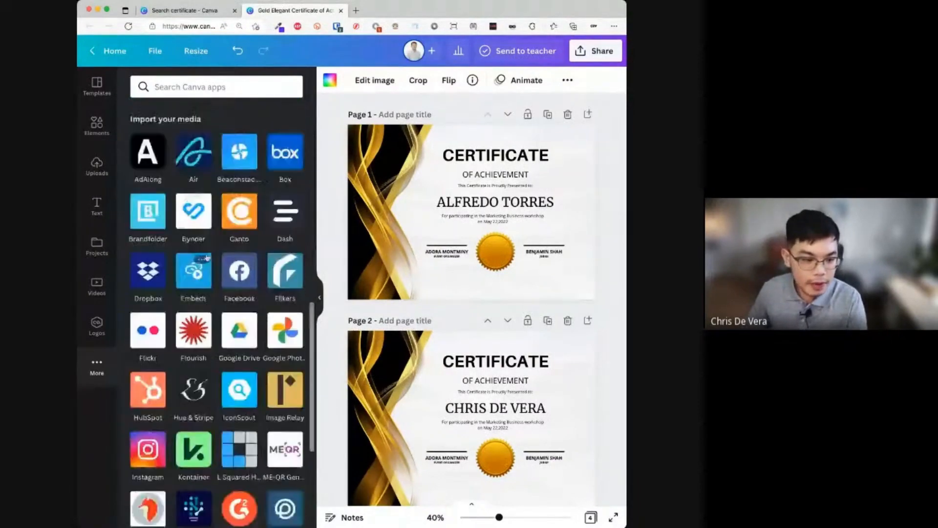
{"action": "scroll", "coordinate": [207, 257], "scroll_direction": "up", "scroll_amount": 3}
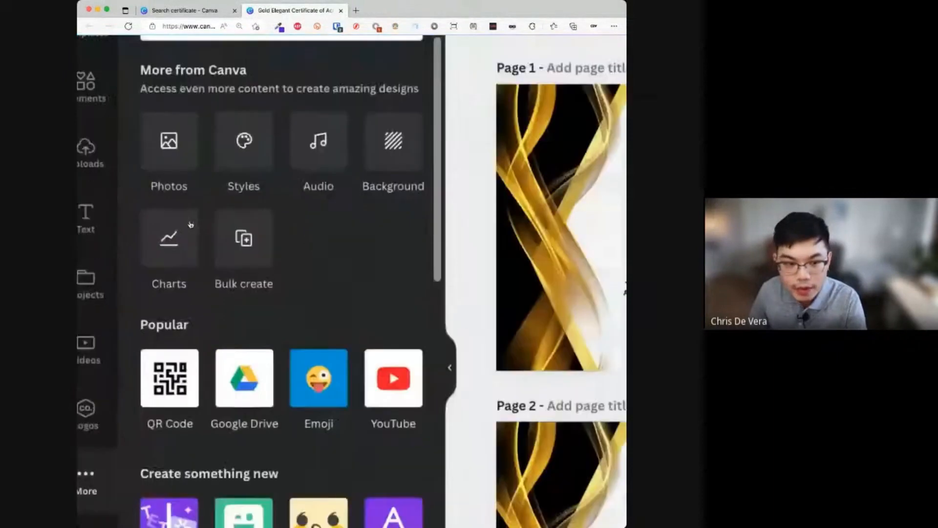
{"action": "scroll", "coordinate": [340, 287], "scroll_direction": "down", "scroll_amount": 5}
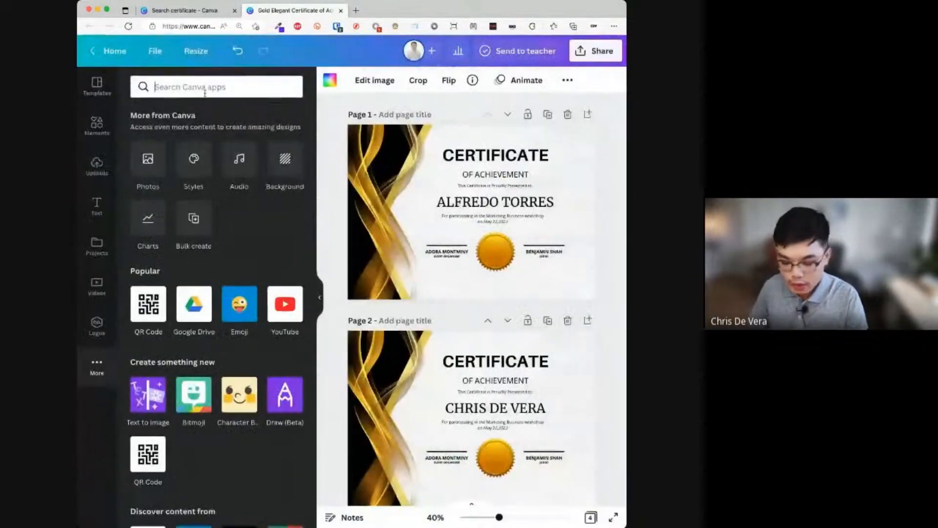
{"action": "type", "text": "bulk create"}
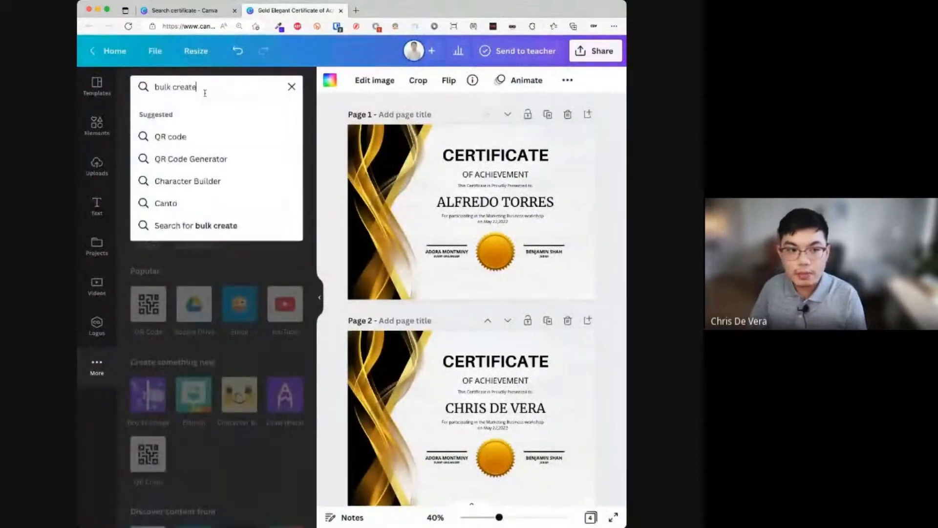
{"action": "key", "text": "Return"}
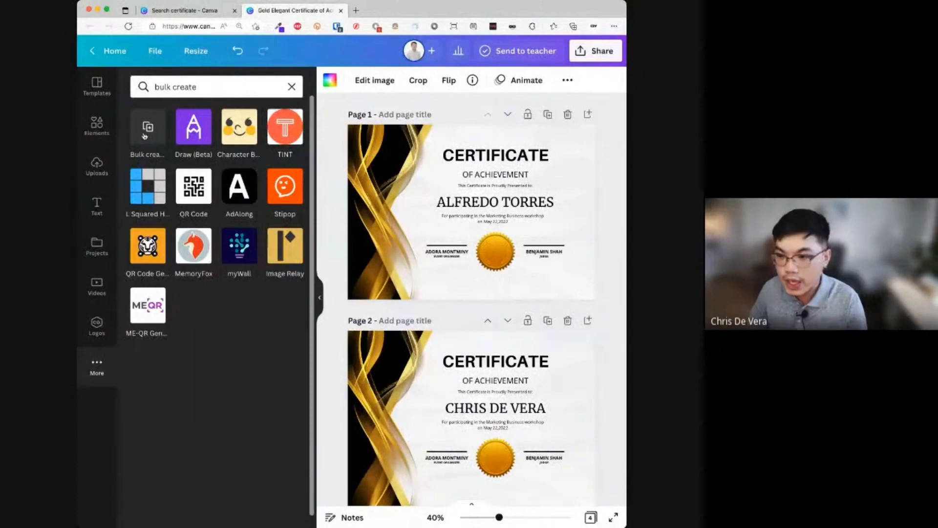
{"action": "left_click", "coordinate": [146, 129]}
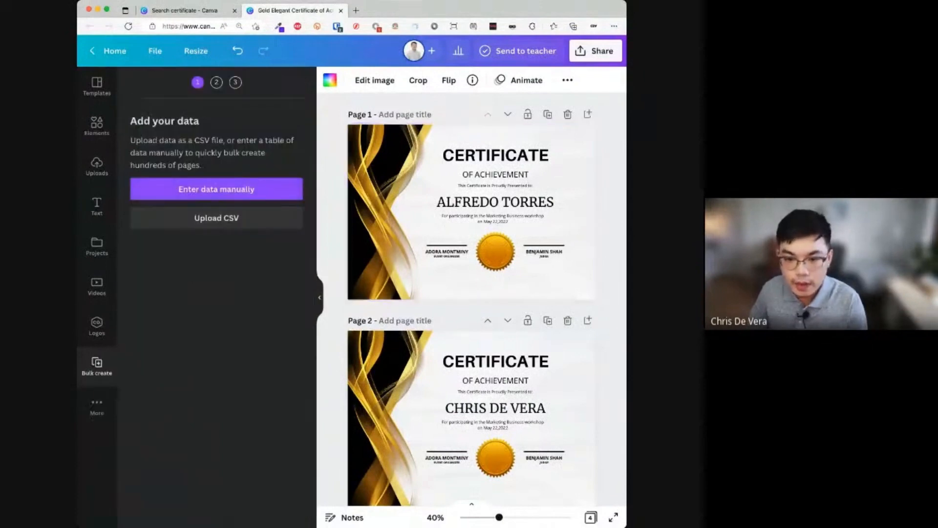
- Choose manual data entry and delete the Email column, keeping only Name
{"action": "left_click_drag", "start_coordinate": [627, 220], "coordinate": [672, 220]}
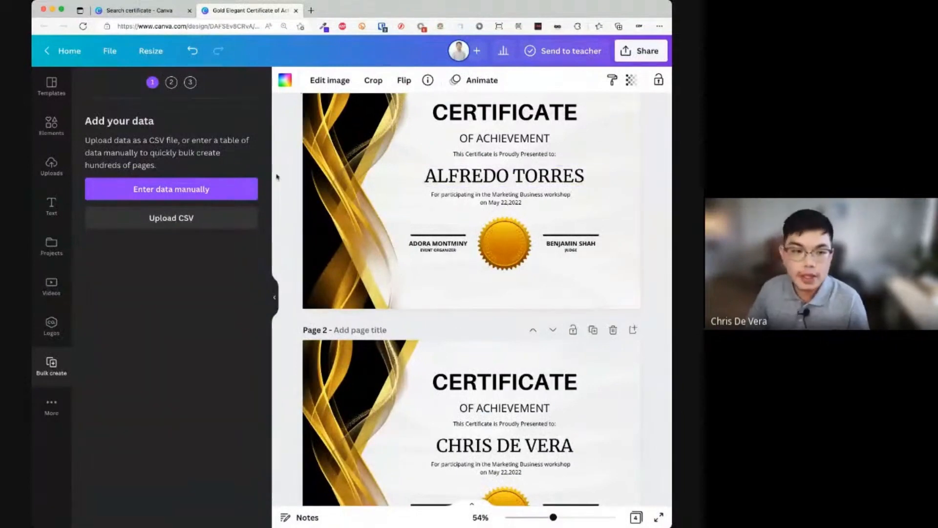
{"action": "left_click", "coordinate": [209, 193]}
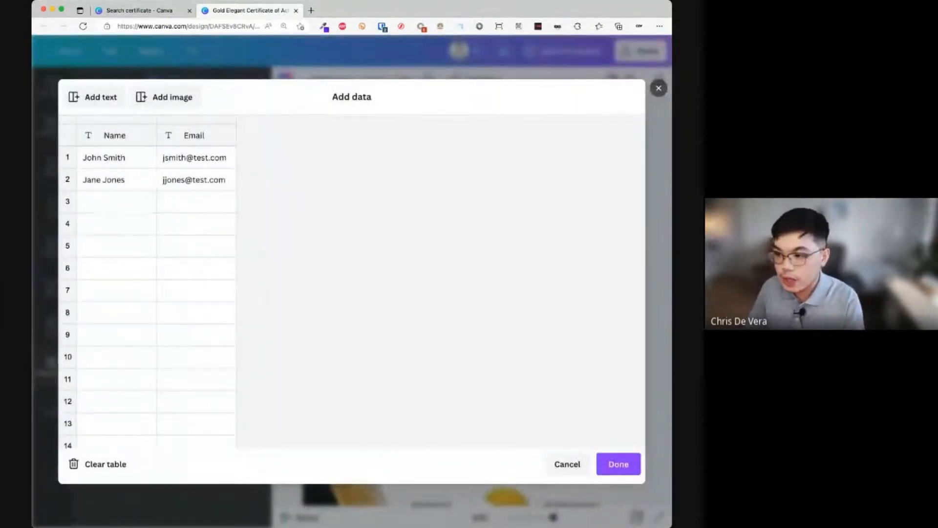
{"action": "left_click", "coordinate": [118, 189]}
{"action": "left_click", "coordinate": [121, 162]}
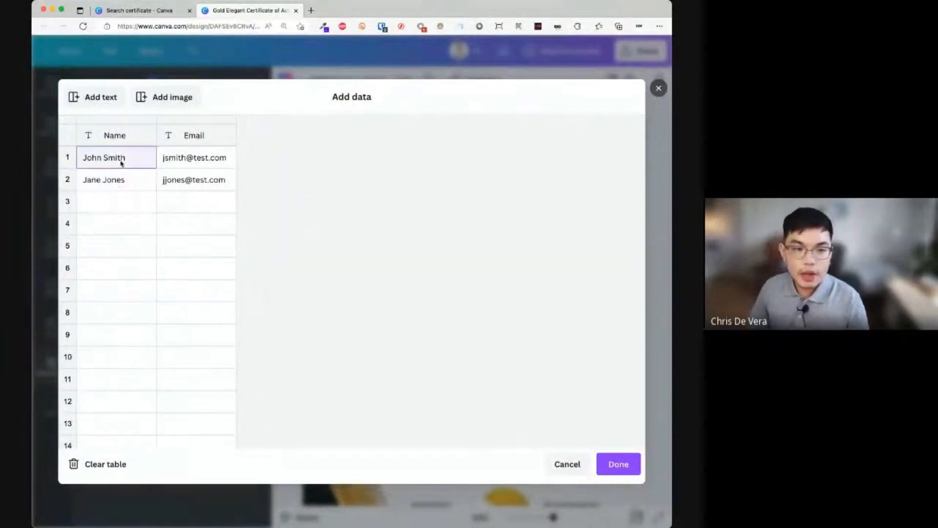
{"action": "left_click", "coordinate": [203, 144]}
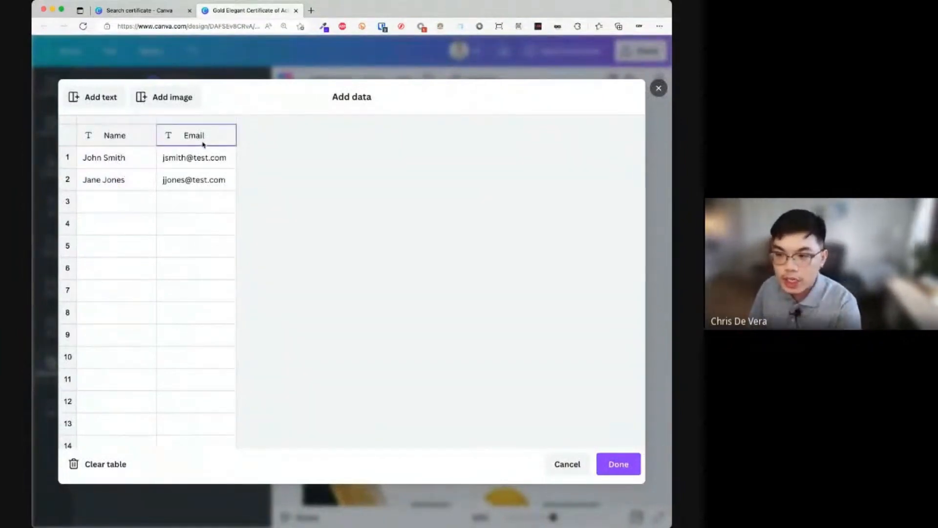
{"action": "right_click", "coordinate": [214, 139]}
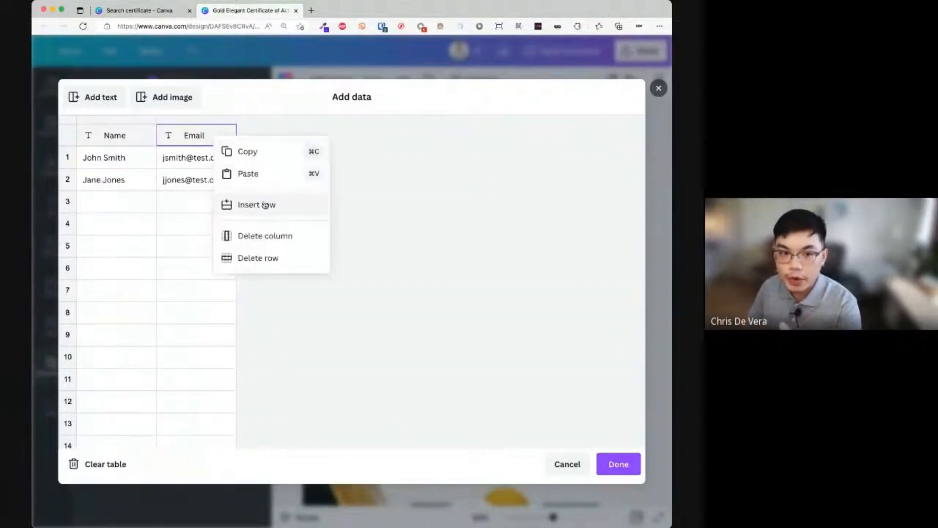
{"action": "left_click", "coordinate": [165, 206]}
{"action": "right_click", "coordinate": [199, 142]}
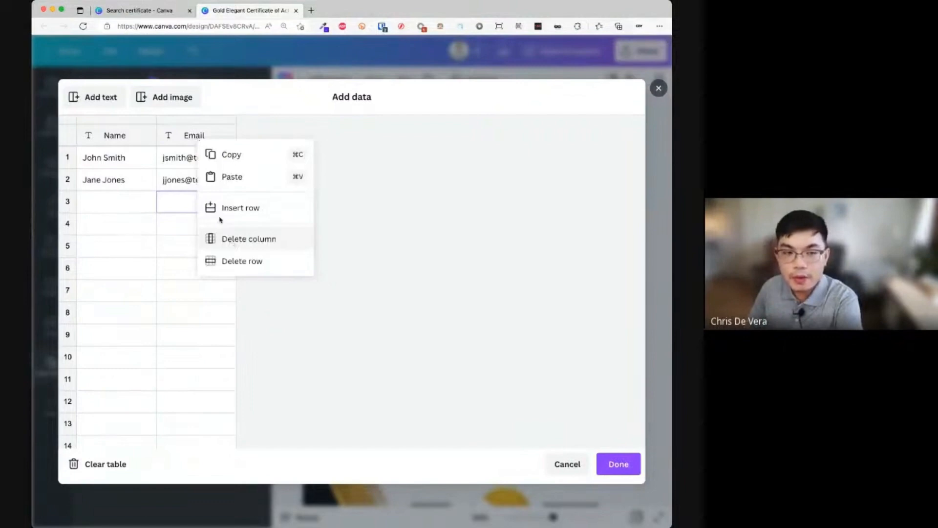
{"action": "left_click", "coordinate": [191, 133]}
{"action": "left_click", "coordinate": [190, 134]}
{"action": "right_click", "coordinate": [188, 136]}
{"action": "left_click", "coordinate": [250, 239]}
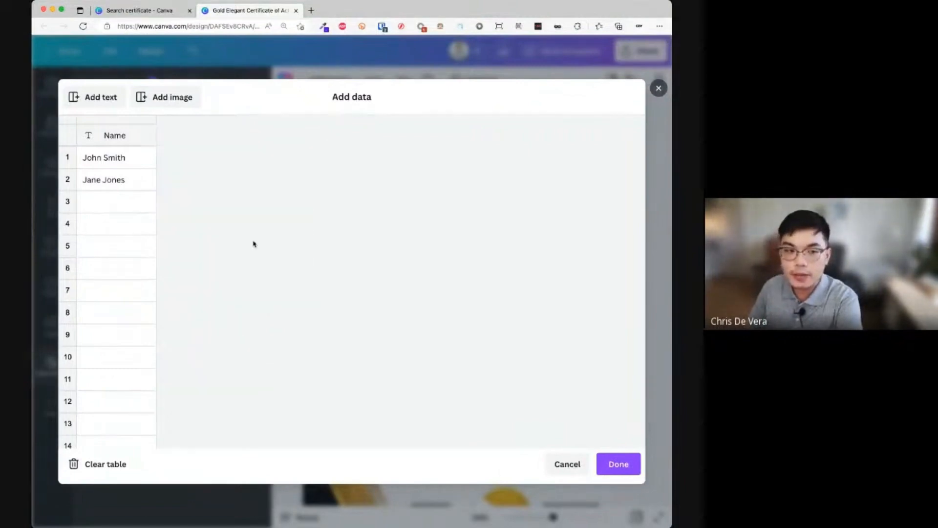
- Type eight more student names into rows 3–10 of the Name column
{"action": "left_click", "coordinate": [116, 161]}
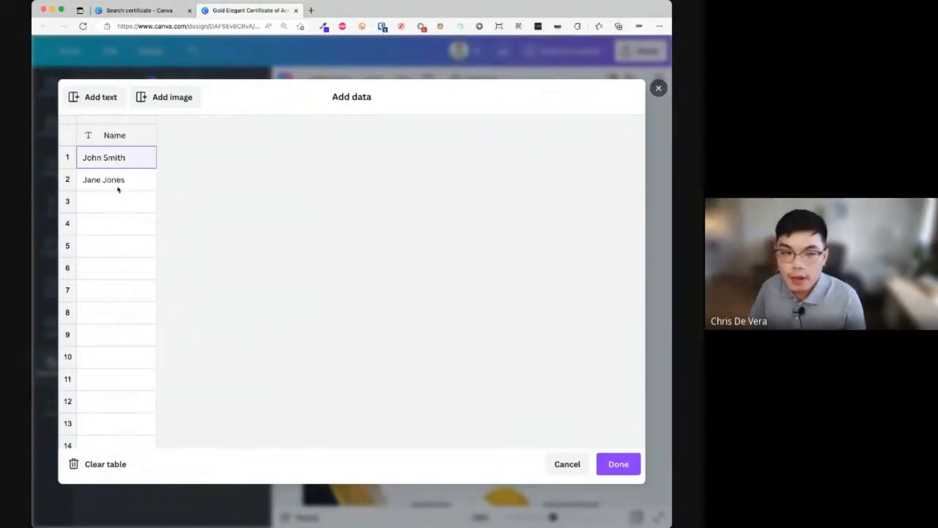
{"action": "left_click", "coordinate": [117, 189]}
{"action": "left_click", "coordinate": [118, 202]}
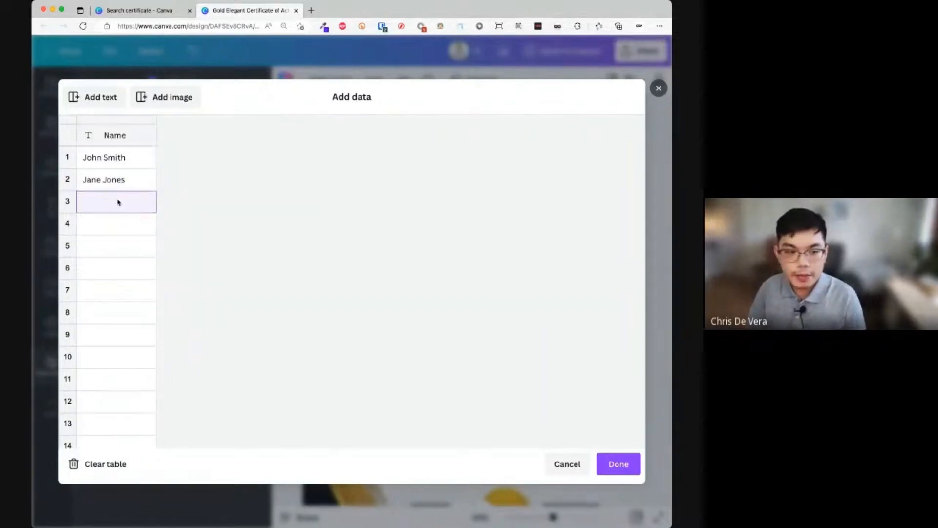
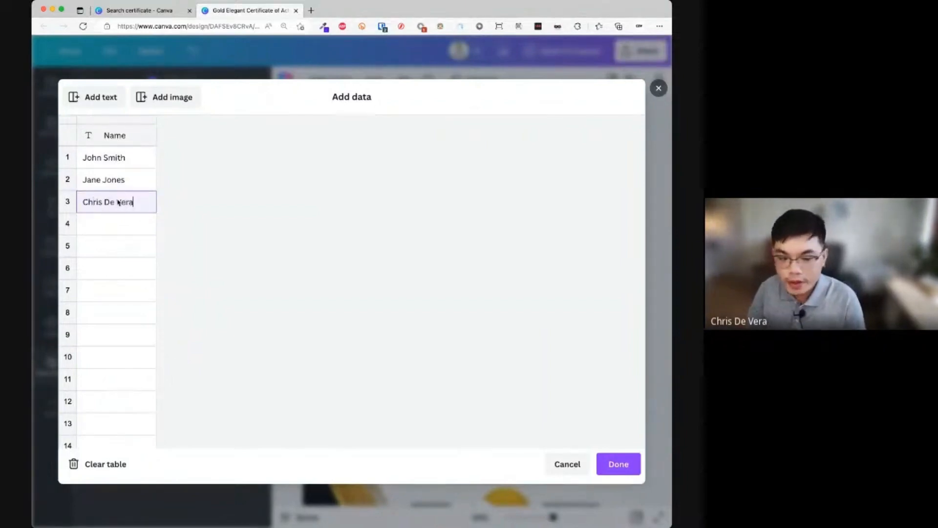
{"action": "key", "text": "Return"}
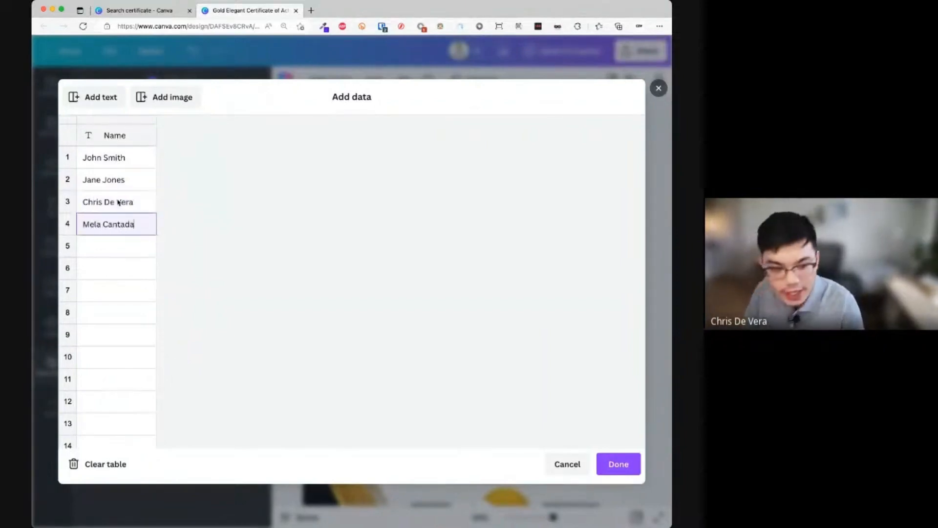
{"action": "key", "text": "Return"}
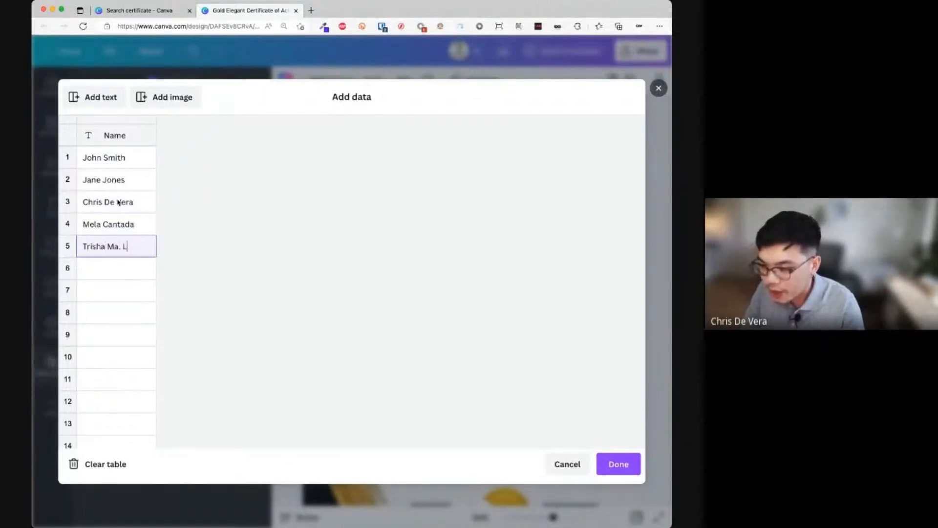
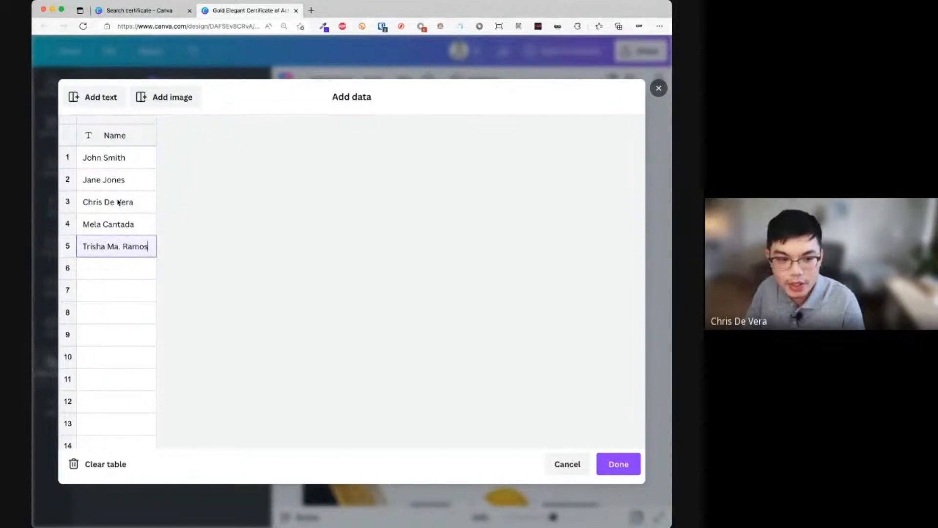
{"action": "key", "text": "Return"}
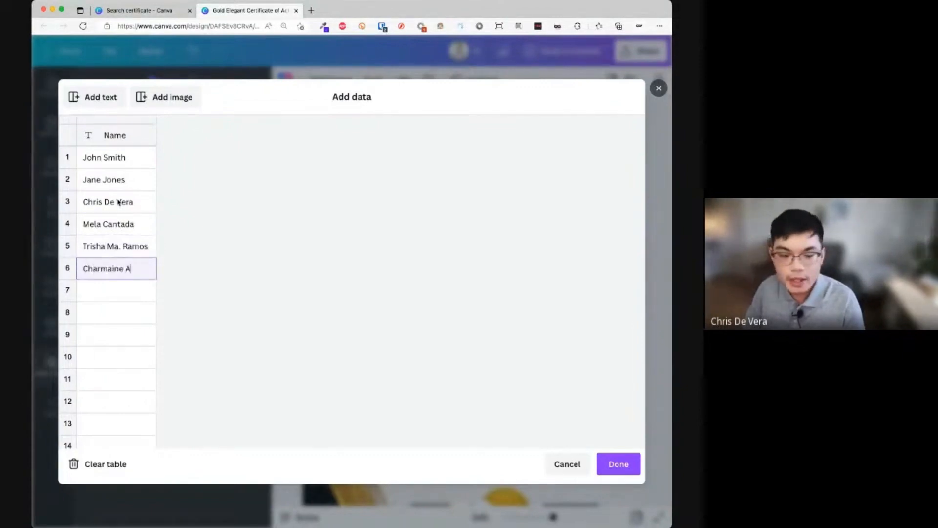
{"action": "key", "text": "Return"}
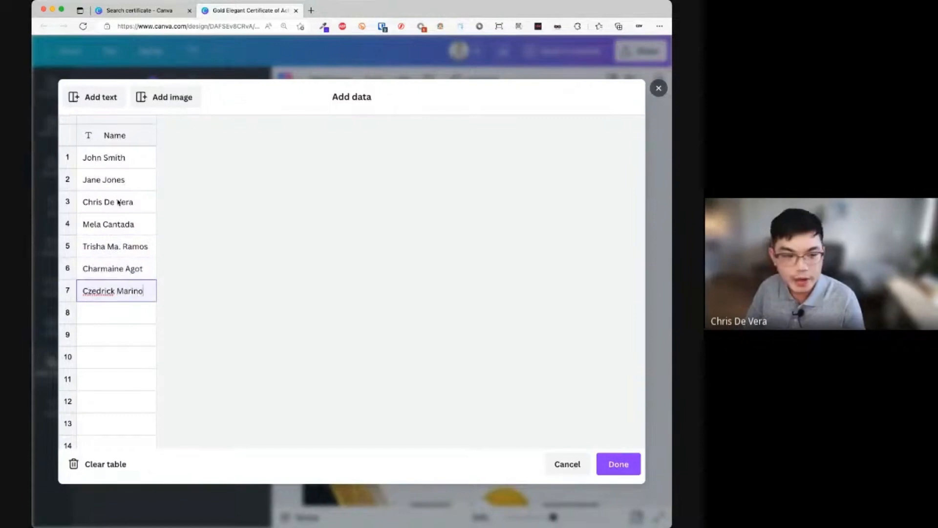
{"action": "key", "text": "Return"}
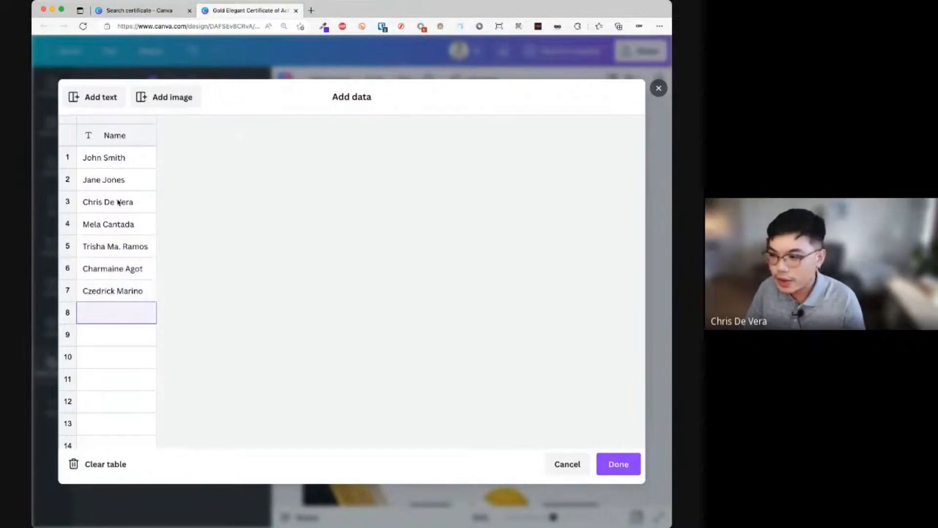
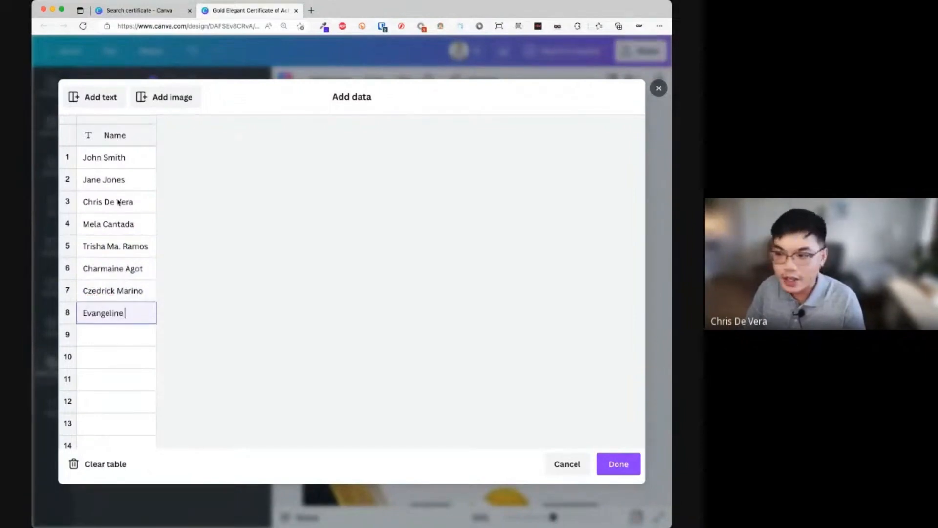
{"action": "key", "text": "Return"}
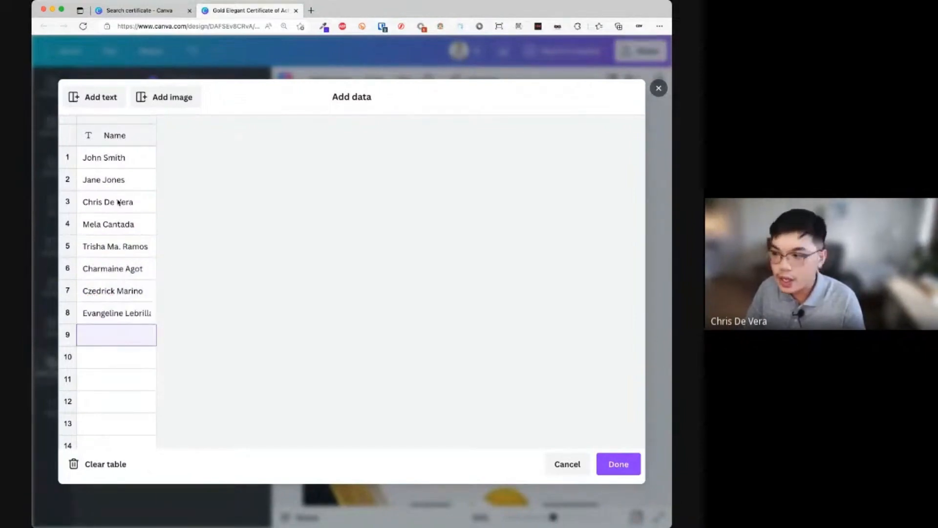
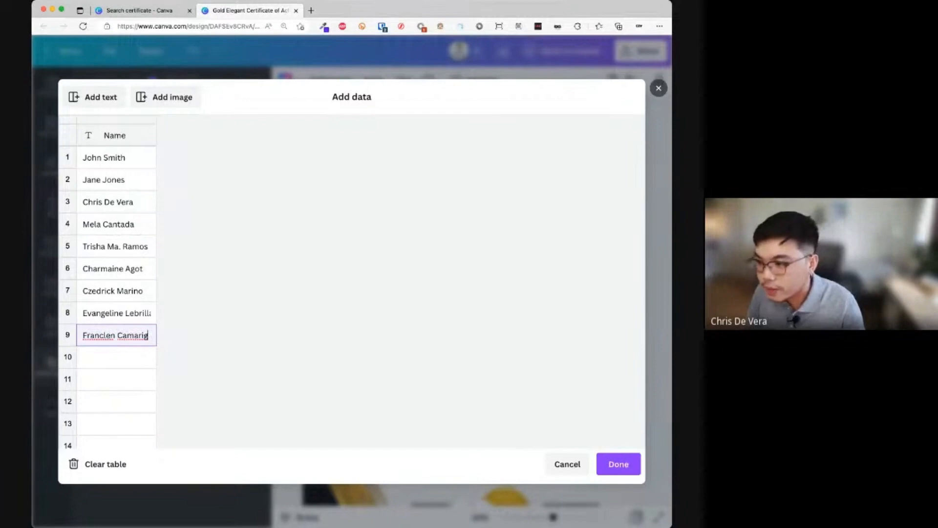
{"action": "left_click", "coordinate": [125, 367]}
{"action": "type", "text": "A"}
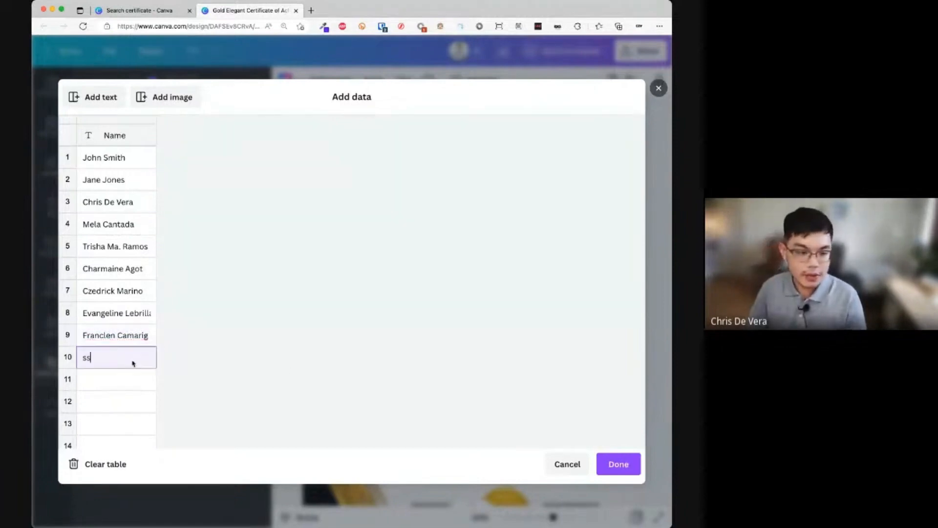
{"action": "type", "text": "shel"}
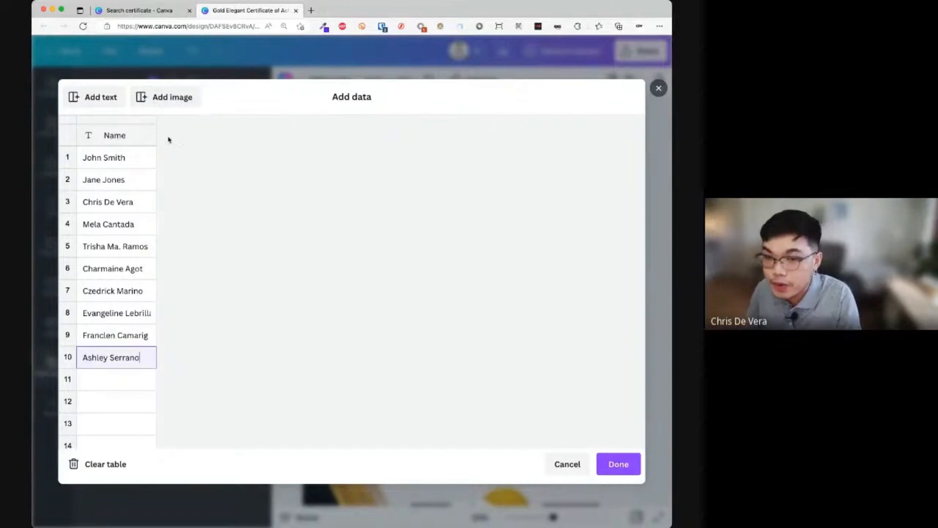
- Review the ten-name list and confirm it with Done
{"action": "right_click", "coordinate": [140, 156]}
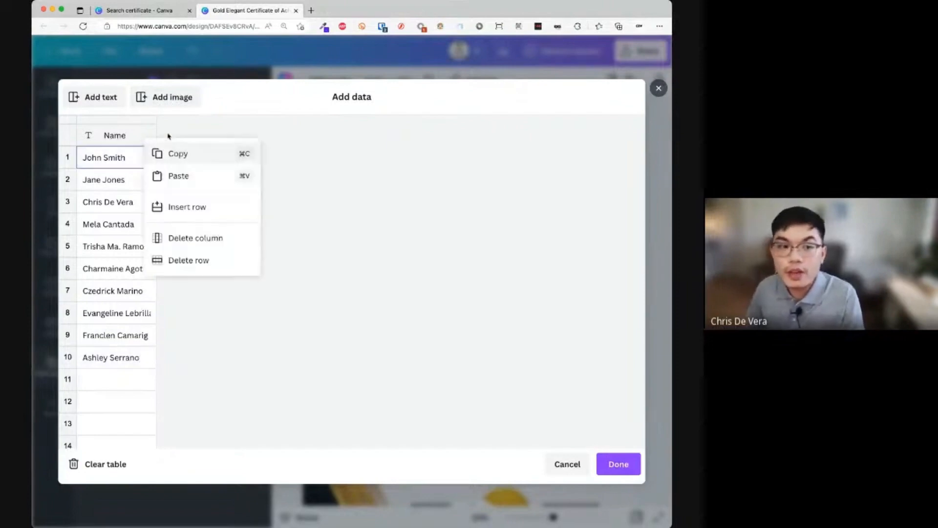
{"action": "left_click", "coordinate": [174, 96]}
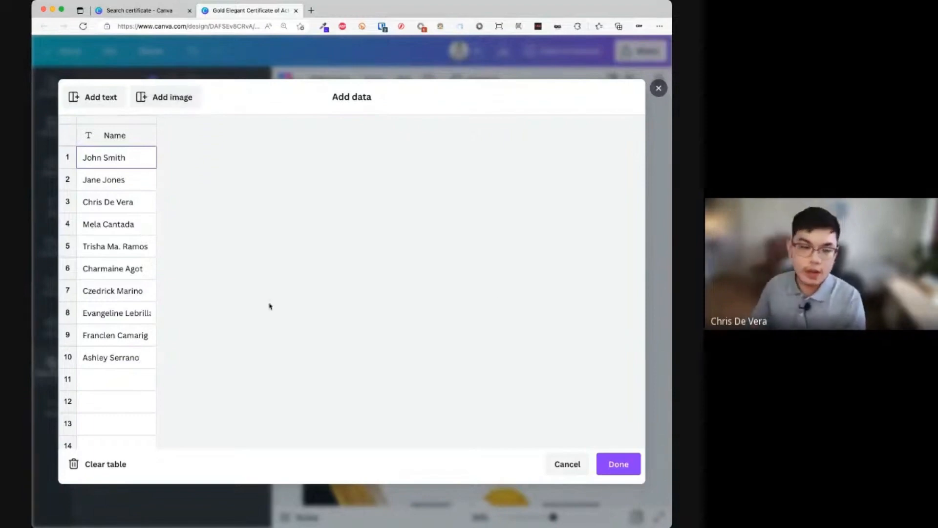
{"action": "left_click", "coordinate": [152, 317]}
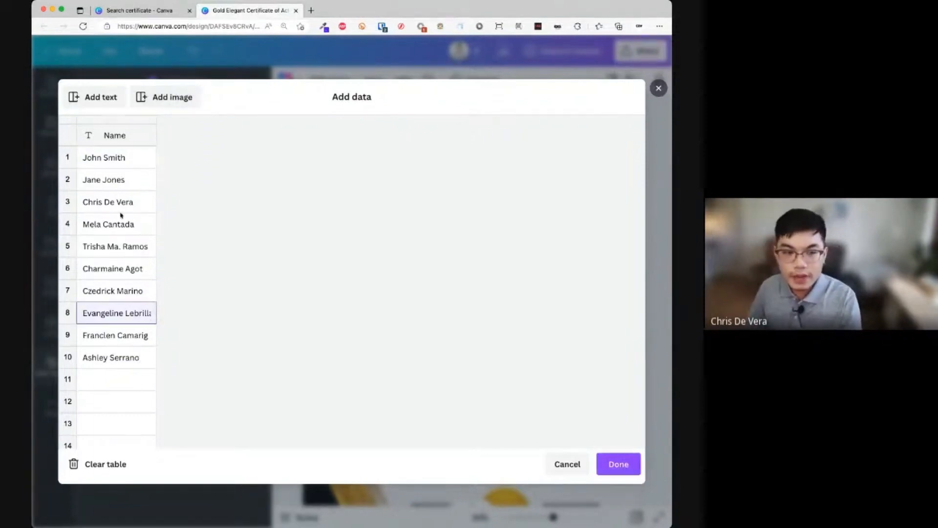
{"action": "left_click", "coordinate": [618, 464]}
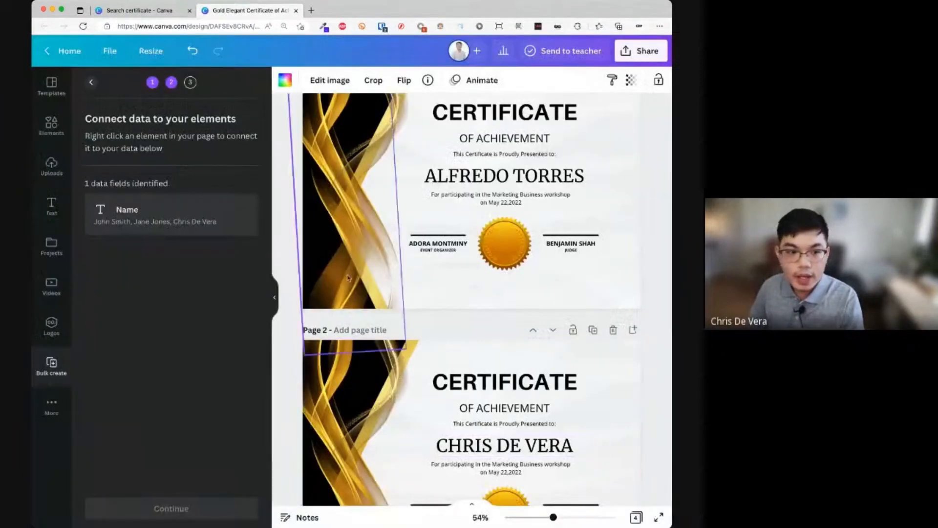
- Connect page 1's recipient name text to the Name data field, turning it into {NAME}
{"action": "scroll", "coordinate": [293, 245], "scroll_direction": "up", "scroll_amount": 2}
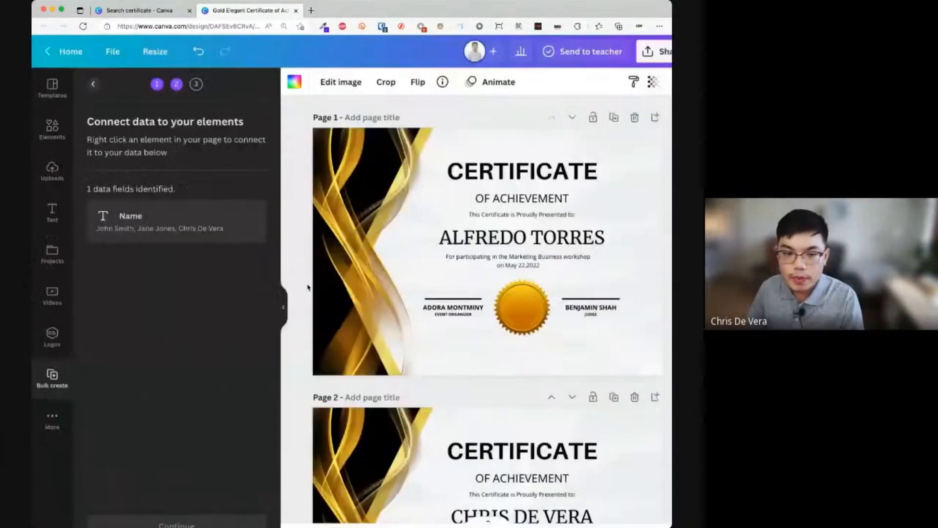
{"action": "left_click", "coordinate": [472, 239]}
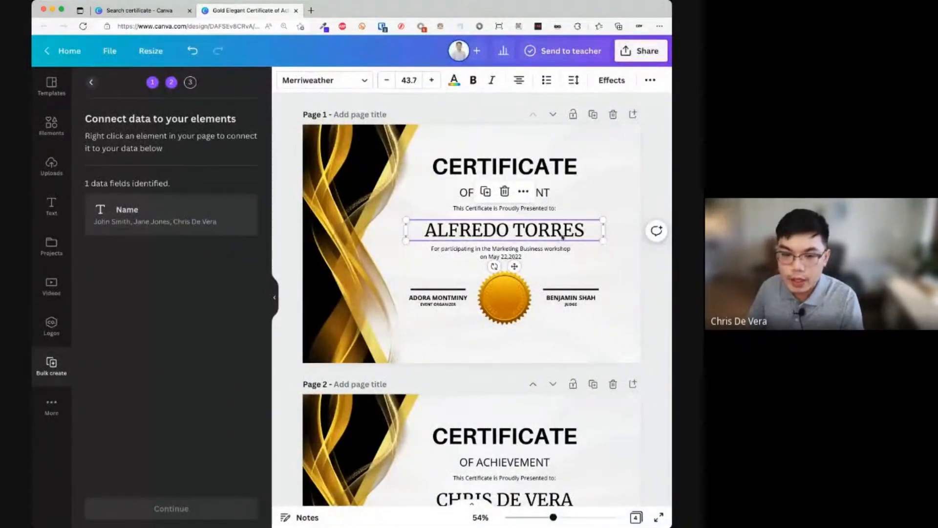
{"action": "right_click", "coordinate": [563, 237]}
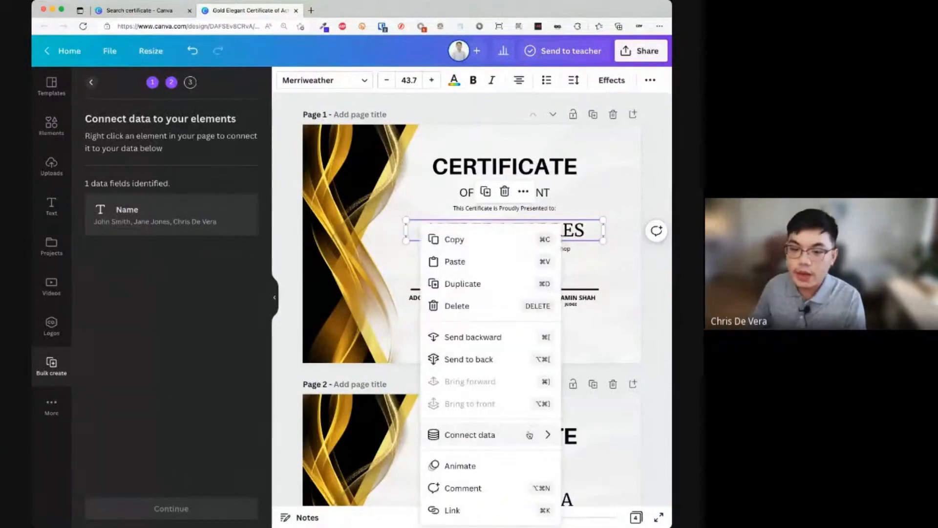
{"action": "mouse_move", "coordinate": [529, 434]}
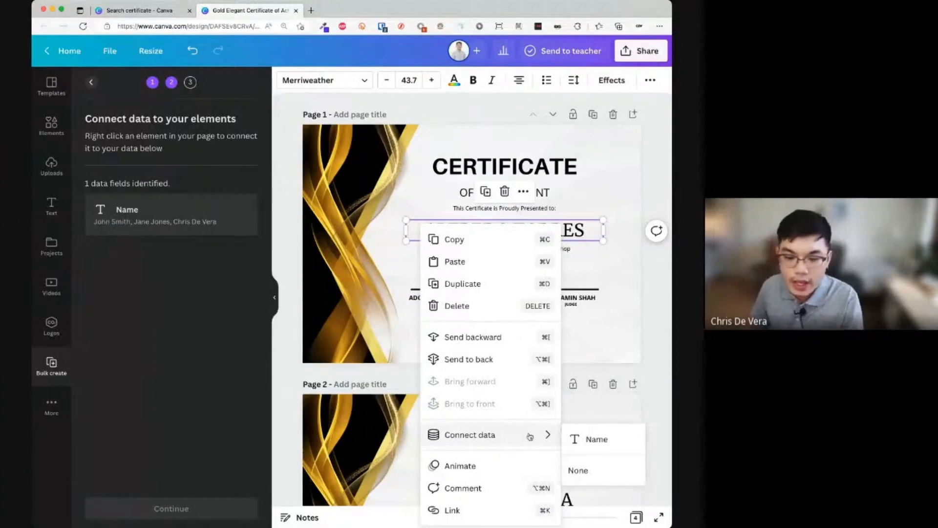
{"action": "left_click", "coordinate": [597, 451]}
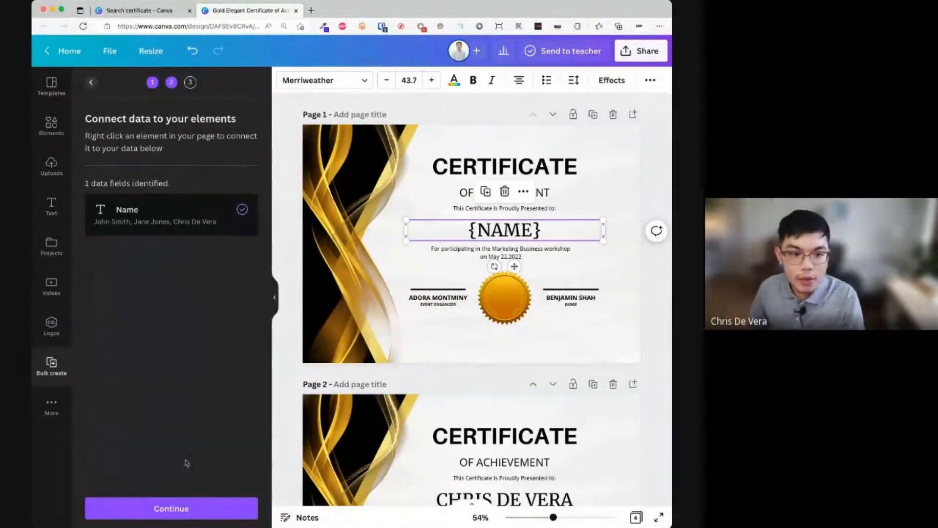
{"action": "scroll", "coordinate": [524, 252], "scroll_direction": "down", "scroll_amount": 2}
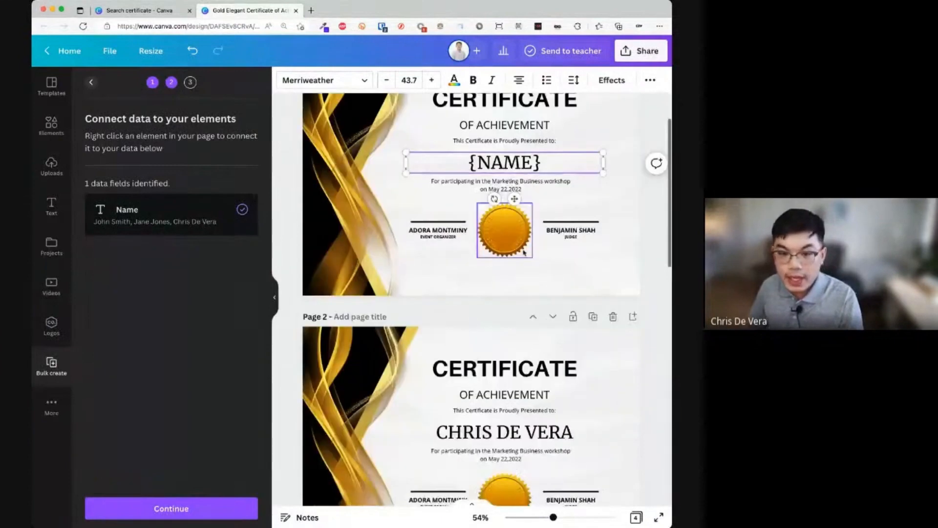
{"action": "scroll", "coordinate": [525, 239], "scroll_direction": "up", "scroll_amount": 2}
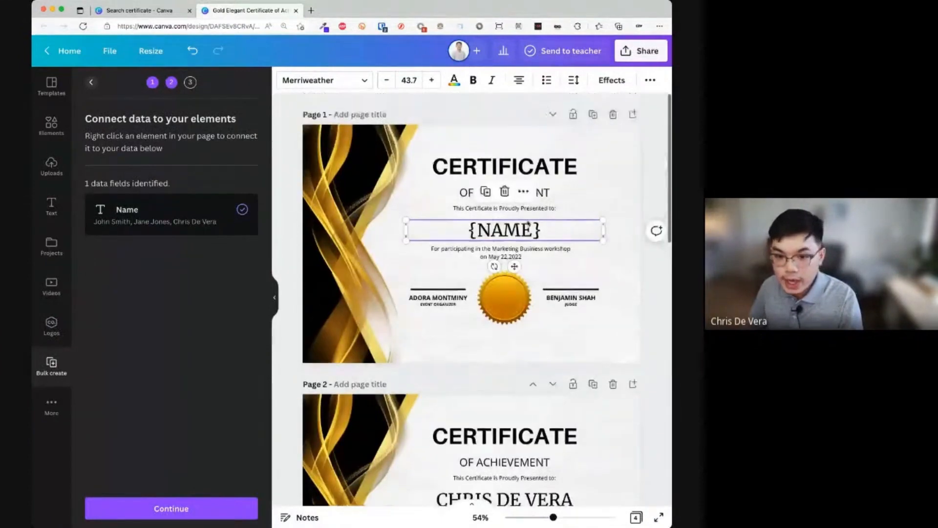
- Continue to Apply data, keep all ten names selected, and generate 10 pages
{"action": "left_click", "coordinate": [207, 509]}
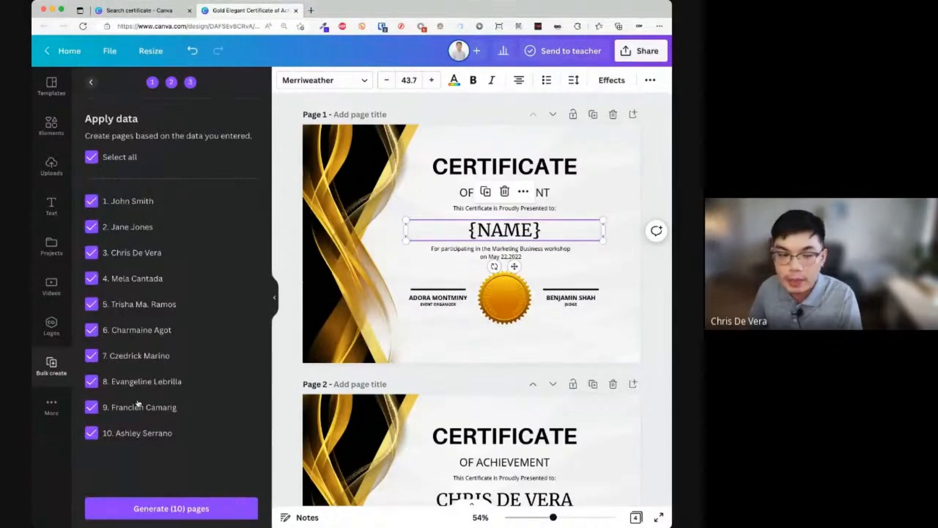
{"action": "left_click", "coordinate": [128, 281]}
{"action": "left_click", "coordinate": [129, 304]}
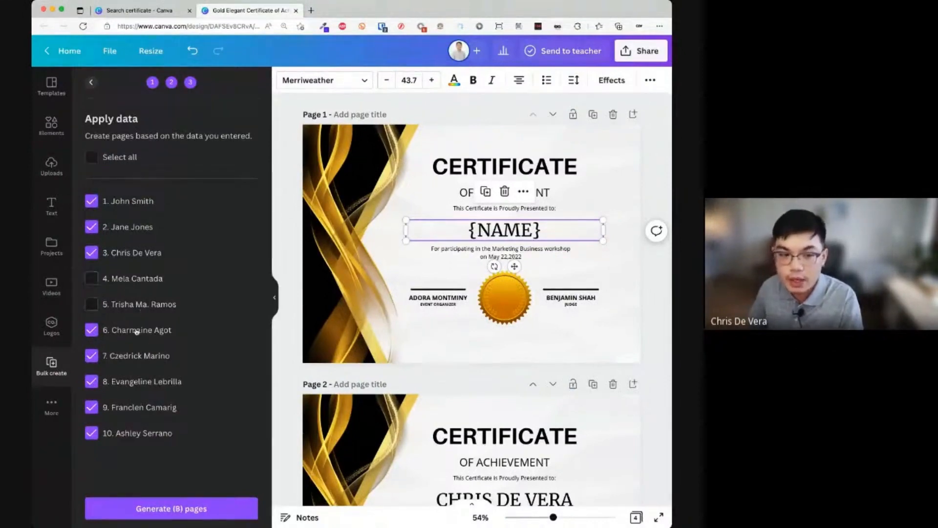
{"action": "left_click", "coordinate": [135, 330]}
{"action": "left_click", "coordinate": [140, 356]}
{"action": "left_click", "coordinate": [145, 380]}
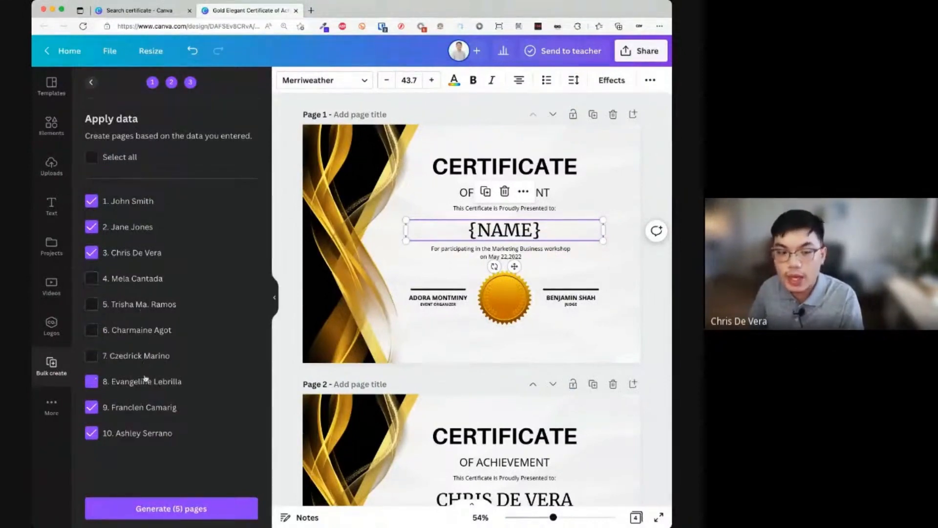
{"action": "left_click", "coordinate": [119, 159]}
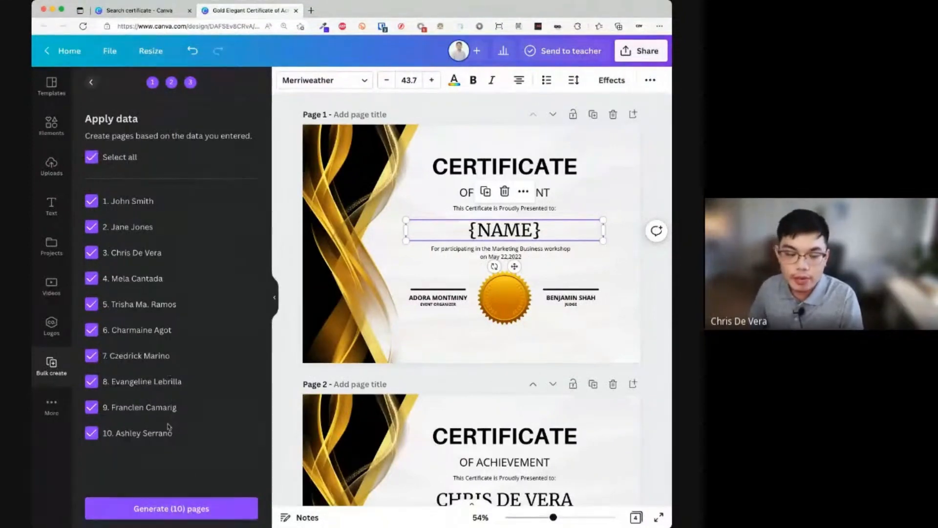
{"action": "left_click", "coordinate": [214, 512]}
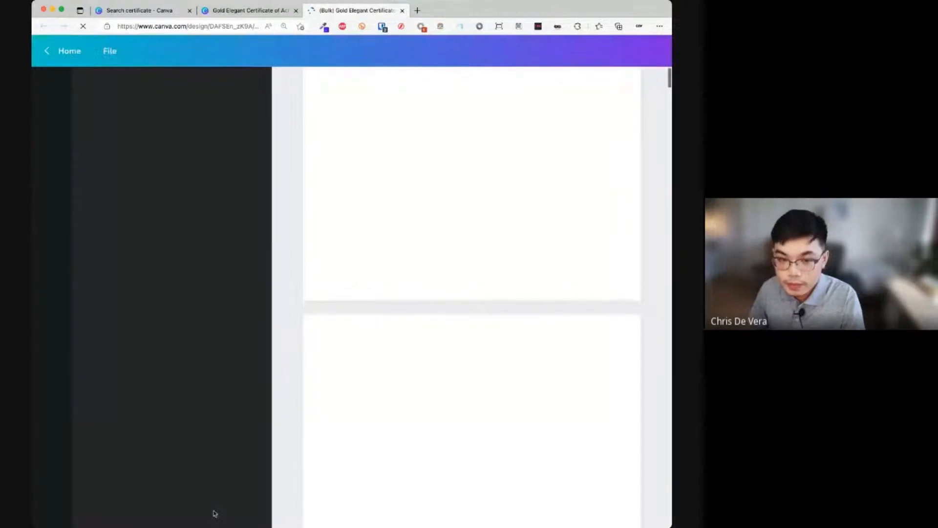
- Scroll through the generated certificate pages to check each recipient name
{"action": "scroll", "coordinate": [403, 375], "scroll_direction": "down", "scroll_amount": 5}
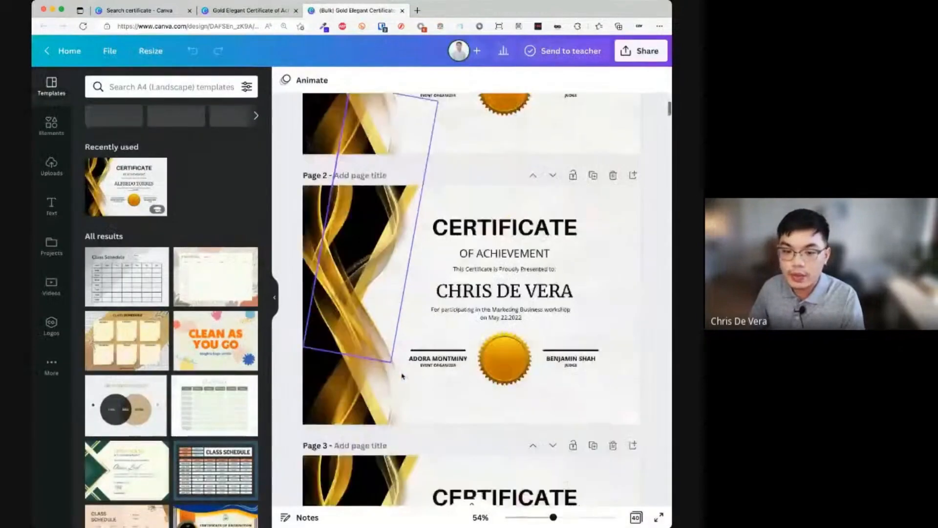
{"action": "scroll", "coordinate": [402, 376], "scroll_direction": "down", "scroll_amount": 20}
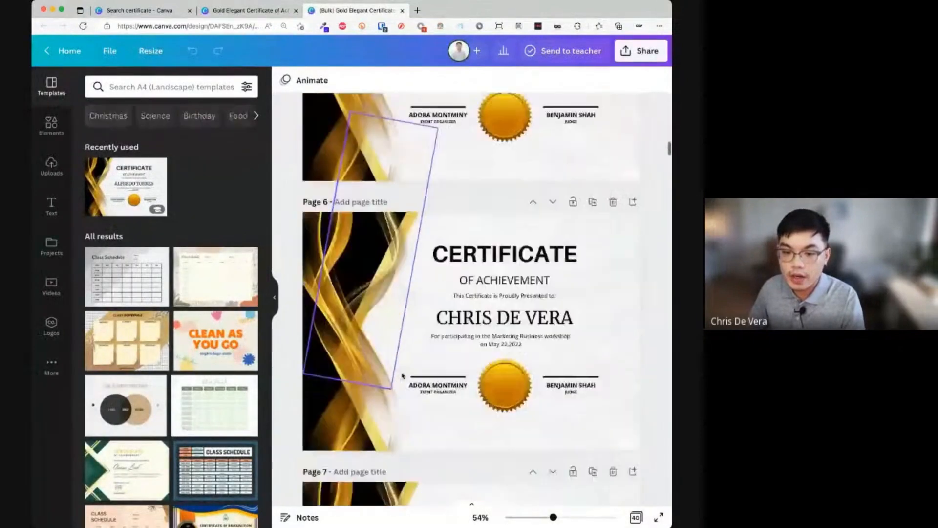
{"action": "scroll", "coordinate": [402, 375], "scroll_direction": "up", "scroll_amount": 20}
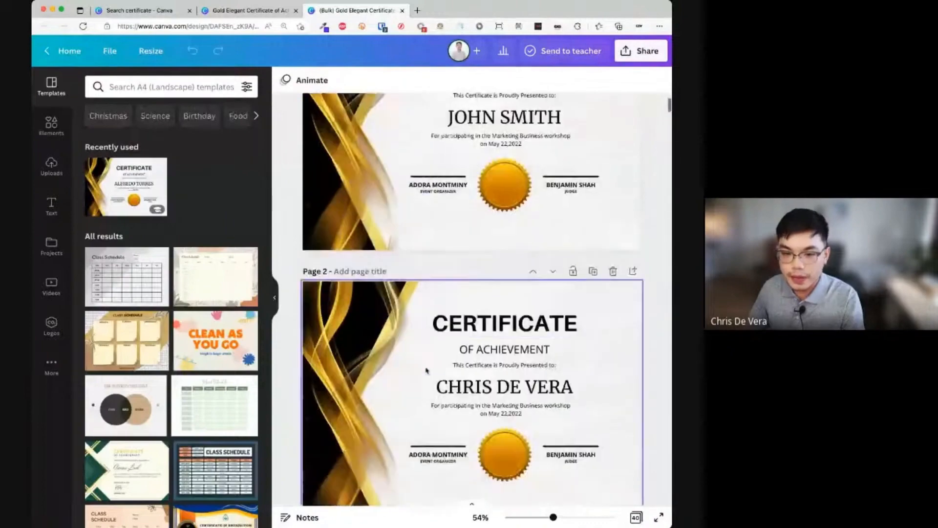
{"action": "scroll", "coordinate": [624, 494], "scroll_direction": "up", "scroll_amount": 3}
{"action": "scroll", "coordinate": [593, 426], "scroll_direction": "down", "scroll_amount": 15}
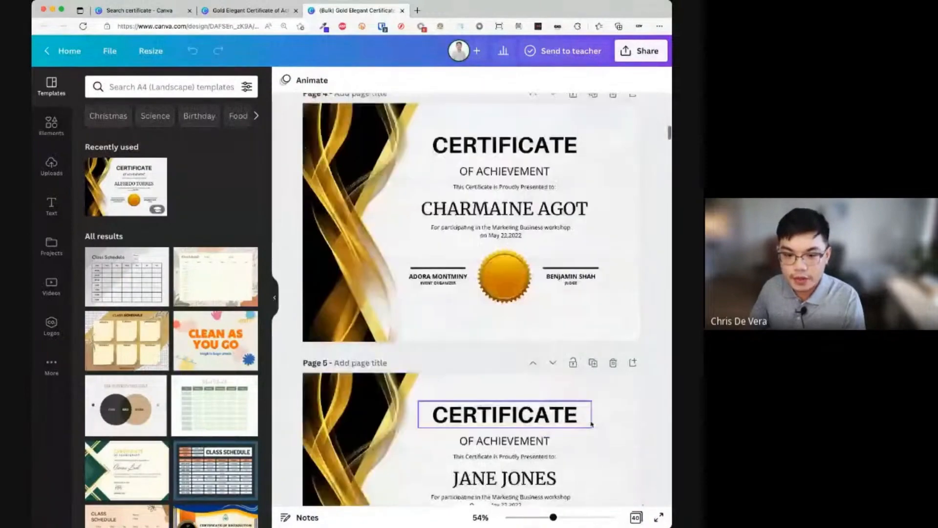
{"action": "scroll", "coordinate": [592, 425], "scroll_direction": "down", "scroll_amount": 12}
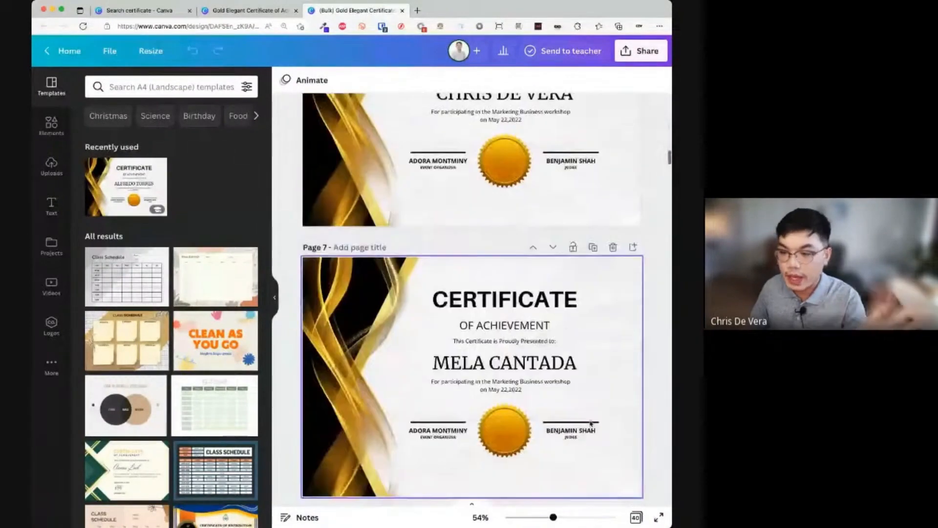
{"action": "scroll", "coordinate": [591, 425], "scroll_direction": "down", "scroll_amount": 8}
{"action": "scroll", "coordinate": [591, 424], "scroll_direction": "up", "scroll_amount": 4}
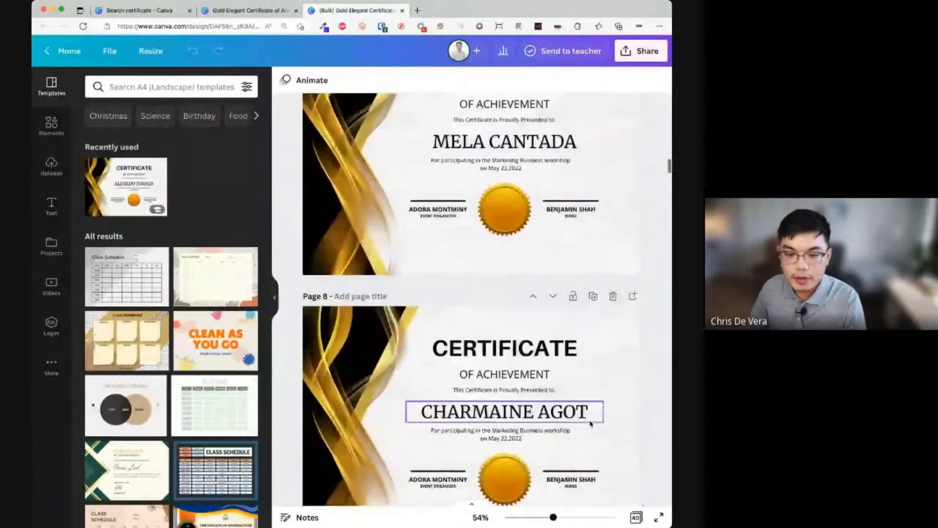
{"action": "scroll", "coordinate": [591, 424], "scroll_direction": "down", "scroll_amount": 12}
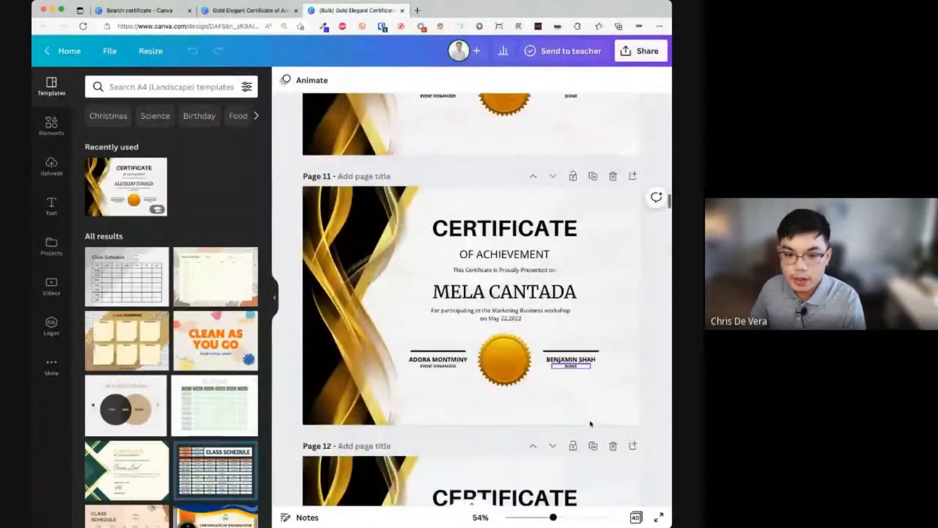
{"action": "scroll", "coordinate": [591, 424], "scroll_direction": "down", "scroll_amount": 18}
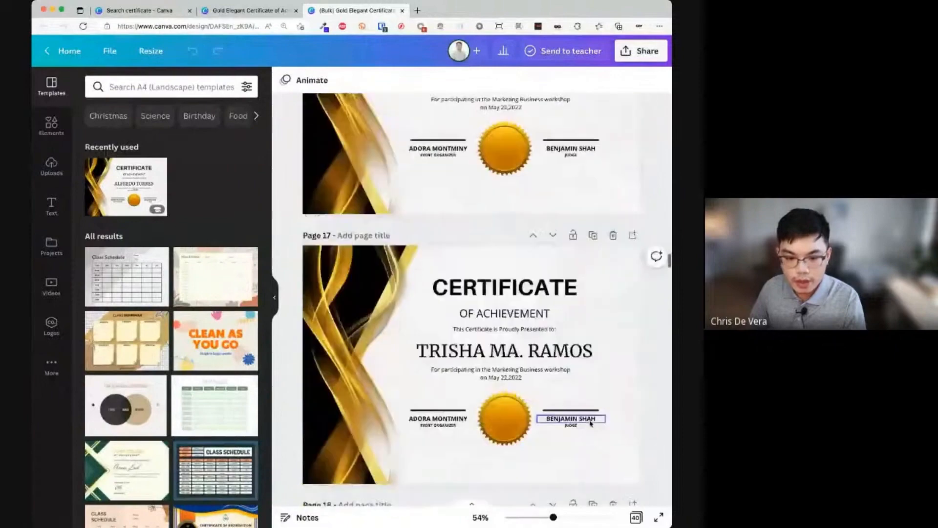
{"action": "scroll", "coordinate": [591, 424], "scroll_direction": "down", "scroll_amount": 4}
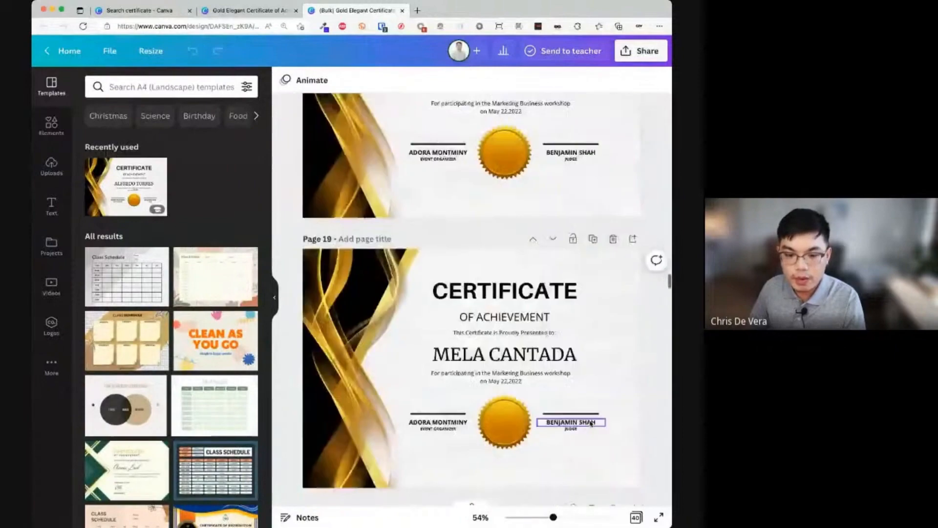
{"action": "scroll", "coordinate": [592, 423], "scroll_direction": "down", "scroll_amount": 10}
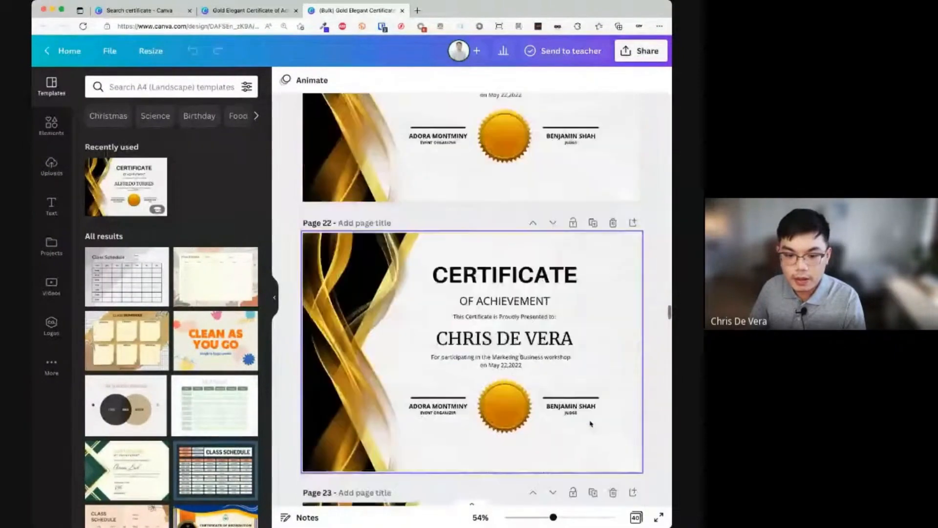
{"action": "scroll", "coordinate": [591, 422], "scroll_direction": "down", "scroll_amount": 7}
- Locate page 29 in the grid view and open it, selecting its two-line name
{"action": "left_click", "coordinate": [636, 517]}
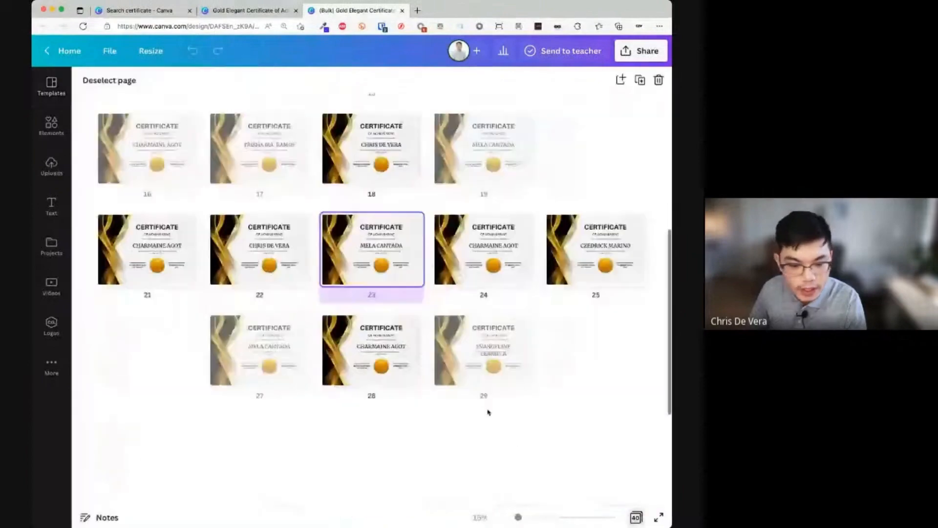
{"action": "scroll", "coordinate": [488, 412], "scroll_direction": "down", "scroll_amount": 5}
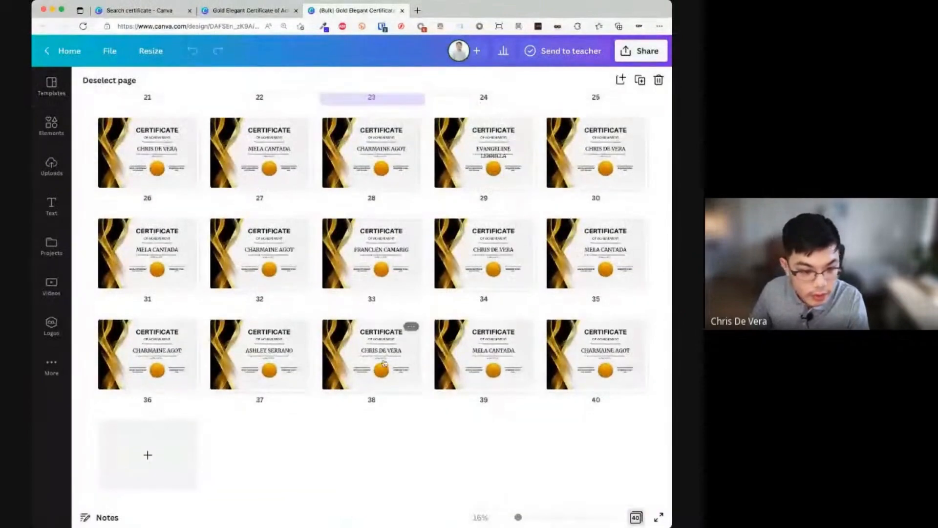
{"action": "left_click", "coordinate": [269, 371]}
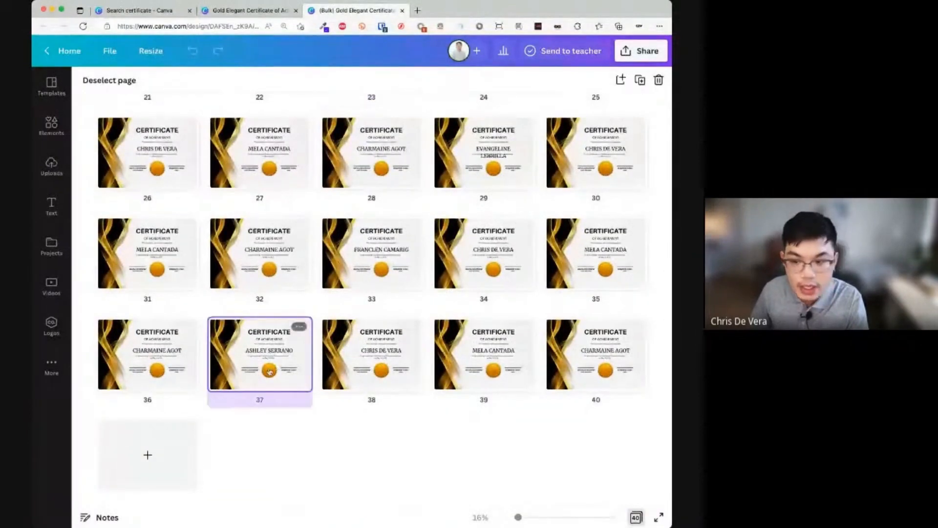
{"action": "left_click", "coordinate": [396, 280]}
{"action": "left_click", "coordinate": [479, 179]}
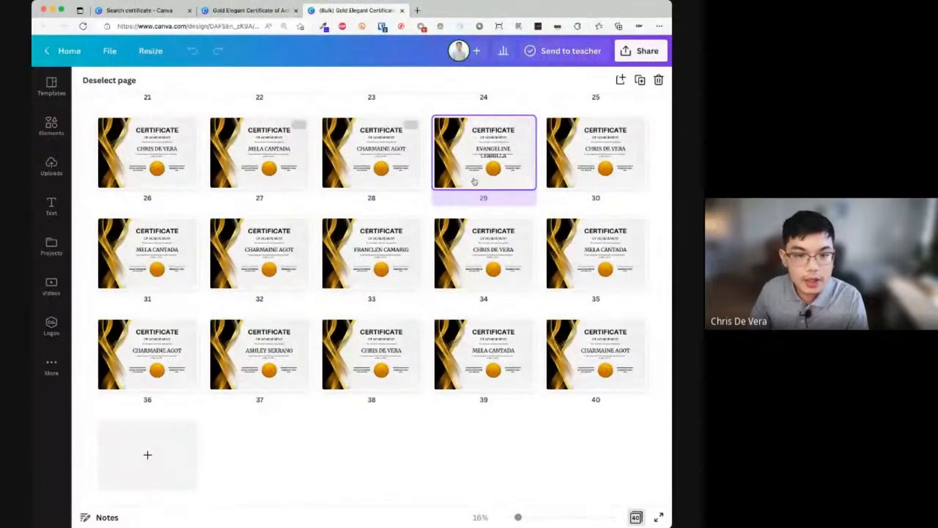
{"action": "double_click", "coordinate": [474, 179]}
{"action": "left_click", "coordinate": [534, 290]}
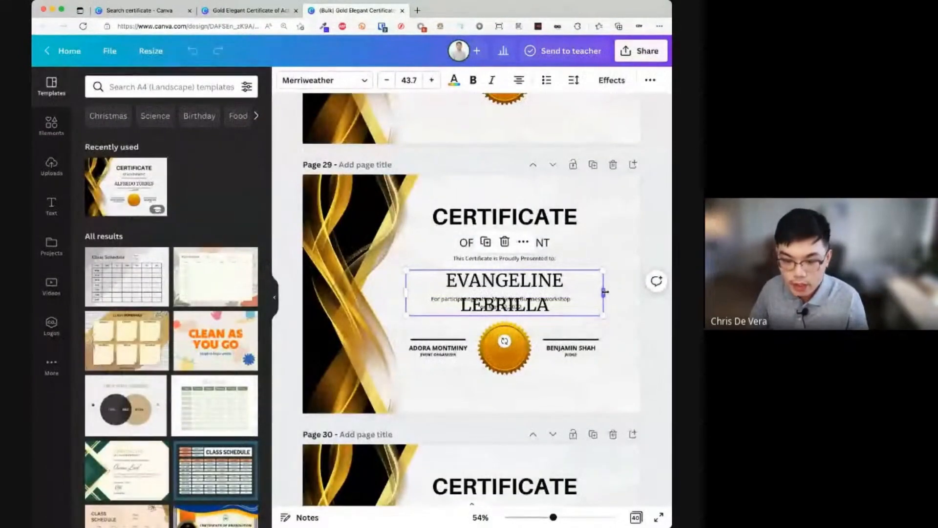
- Widen page 29's name box so the long name fits on one line
{"action": "left_click_drag", "start_coordinate": [605, 292], "coordinate": [641, 291]}
{"action": "scroll", "coordinate": [597, 324], "scroll_direction": "up", "scroll_amount": 5}
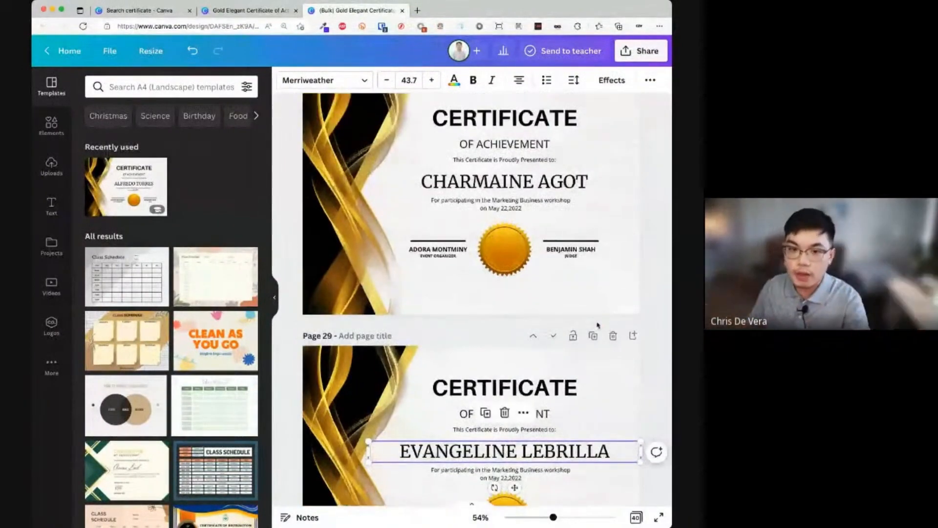
{"action": "scroll", "coordinate": [587, 320], "scroll_direction": "down", "scroll_amount": 15}
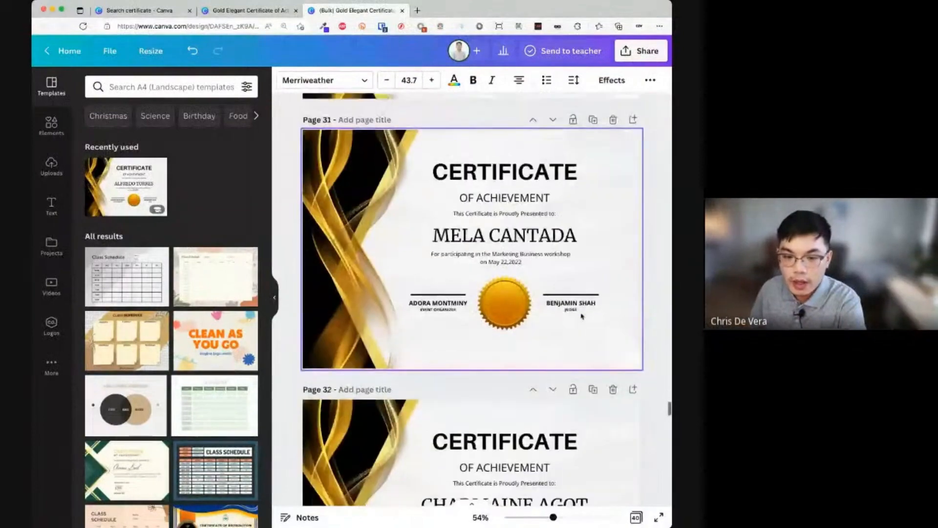
{"action": "scroll", "coordinate": [577, 320], "scroll_direction": "up", "scroll_amount": 20}
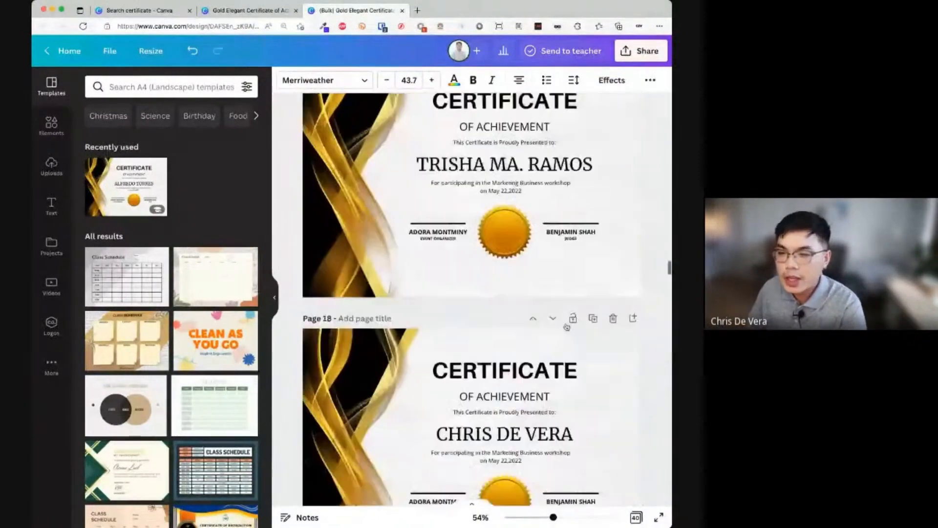
{"action": "scroll", "coordinate": [567, 326], "scroll_direction": "up", "scroll_amount": 12}
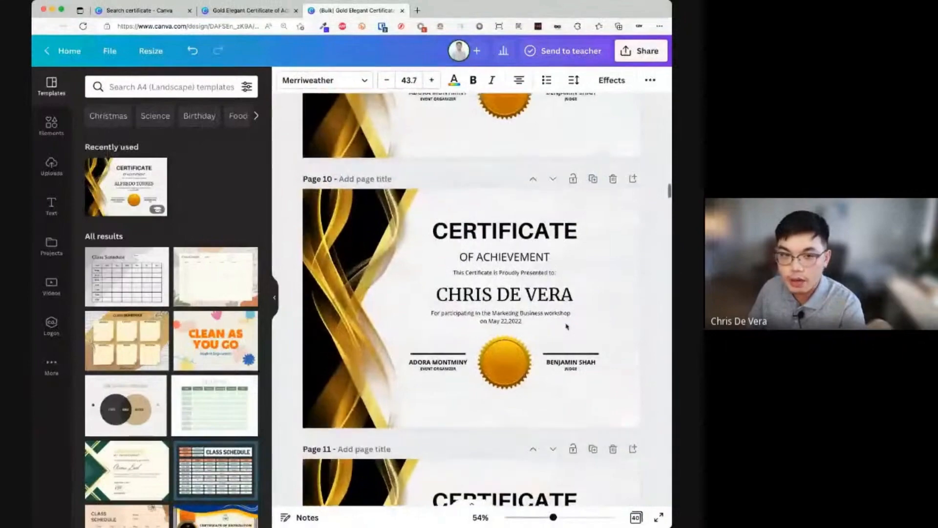
- Compare the template and bulk-generated designs, scrolling the bulk design to page 40
{"action": "left_click", "coordinate": [248, 11]}
{"action": "scroll", "coordinate": [593, 329], "scroll_direction": "down", "scroll_amount": 15}
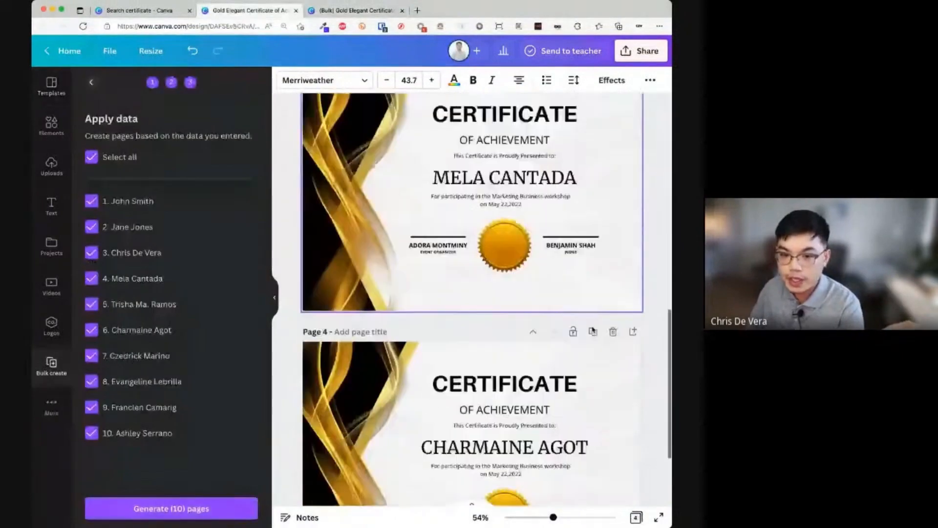
{"action": "scroll", "coordinate": [593, 328], "scroll_direction": "up", "scroll_amount": 15}
{"action": "left_click", "coordinate": [357, 11]}
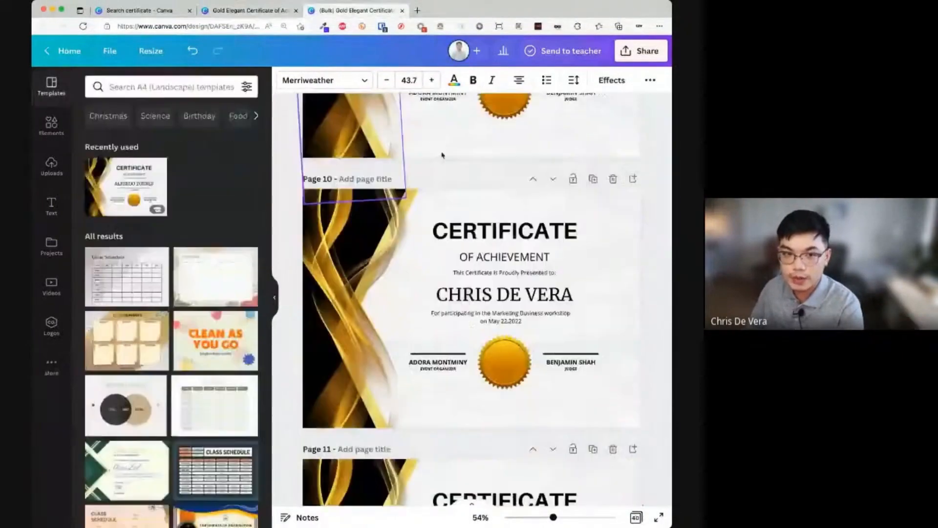
{"action": "scroll", "coordinate": [578, 318], "scroll_direction": "down", "scroll_amount": 20}
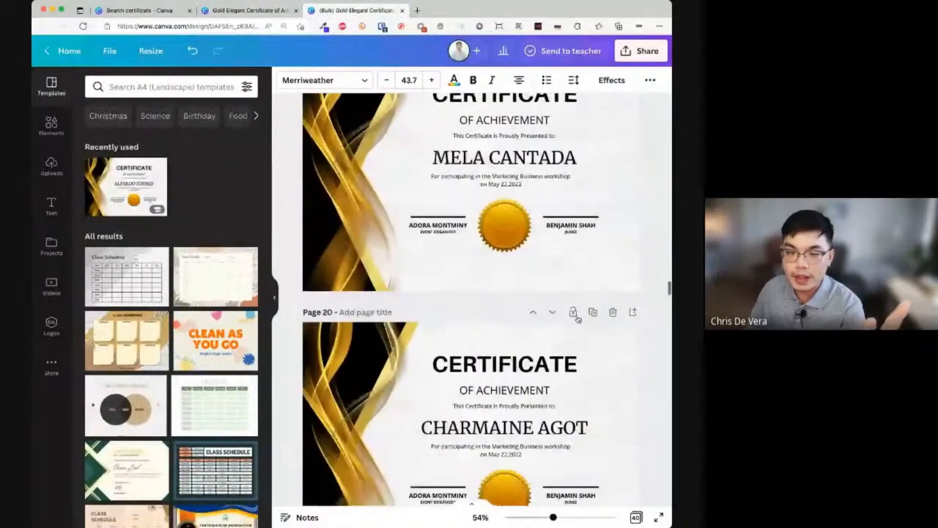
{"action": "left_click", "coordinate": [232, 10]}
{"action": "scroll", "coordinate": [508, 193], "scroll_direction": "up", "scroll_amount": 2}
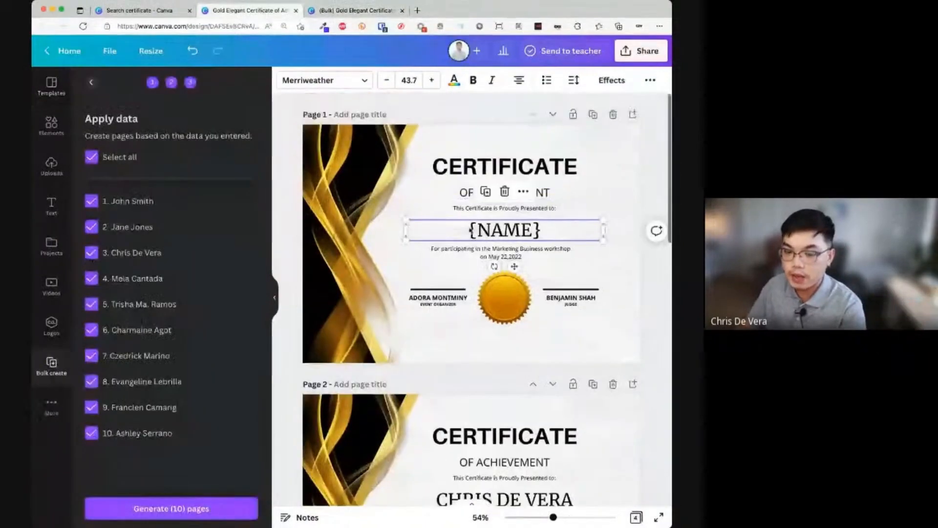
{"action": "left_click", "coordinate": [368, 11]}
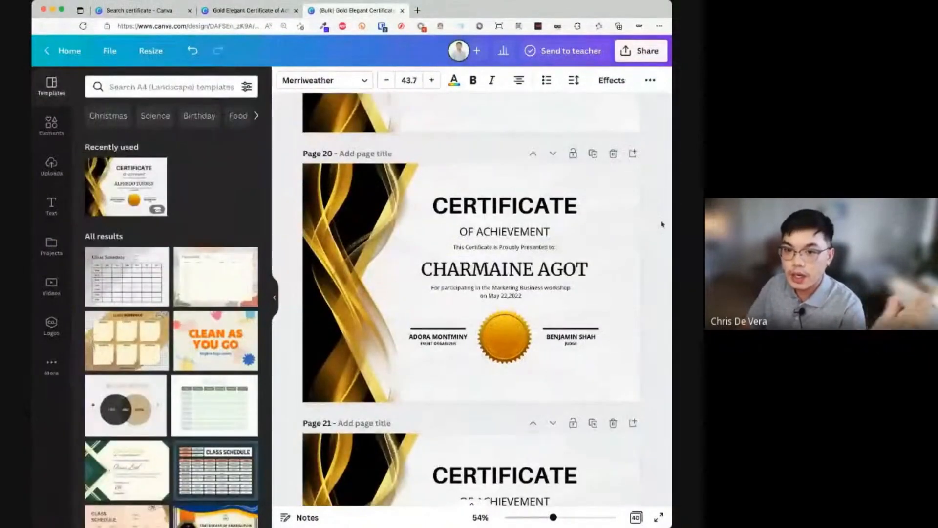
{"action": "scroll", "coordinate": [668, 371], "scroll_direction": "down", "scroll_amount": 20}
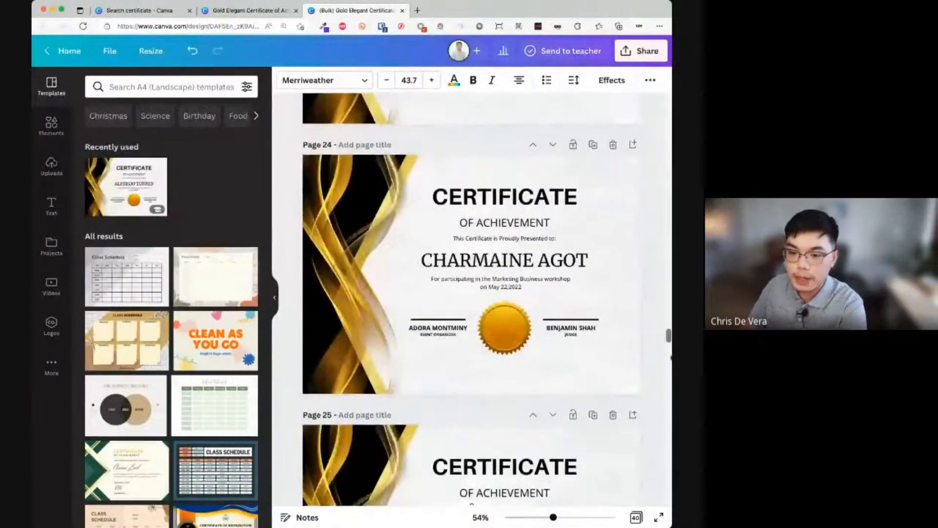
{"action": "left_click_drag", "start_coordinate": [669, 371], "coordinate": [667, 510]}
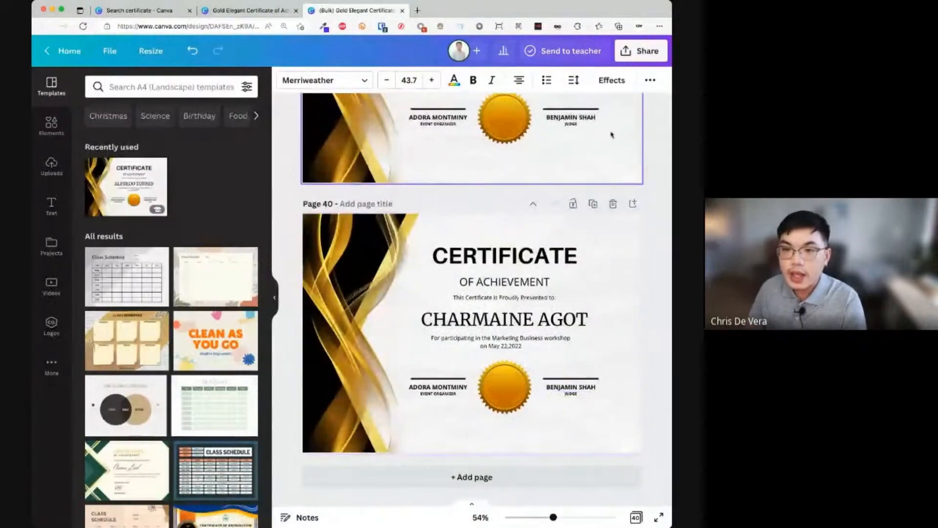
- Check the download settings for the 40 certificates with file type PDF Print, then close them
{"action": "left_click", "coordinate": [626, 55]}
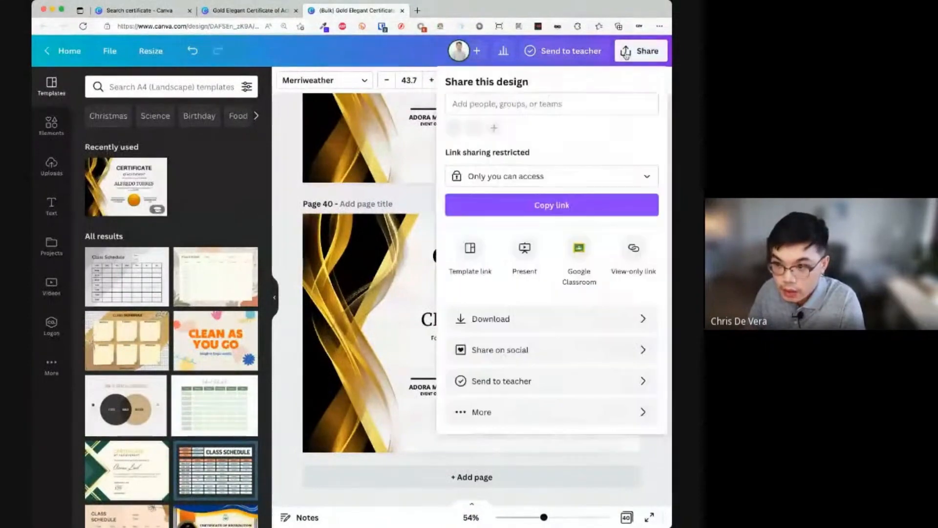
{"action": "left_click", "coordinate": [536, 325]}
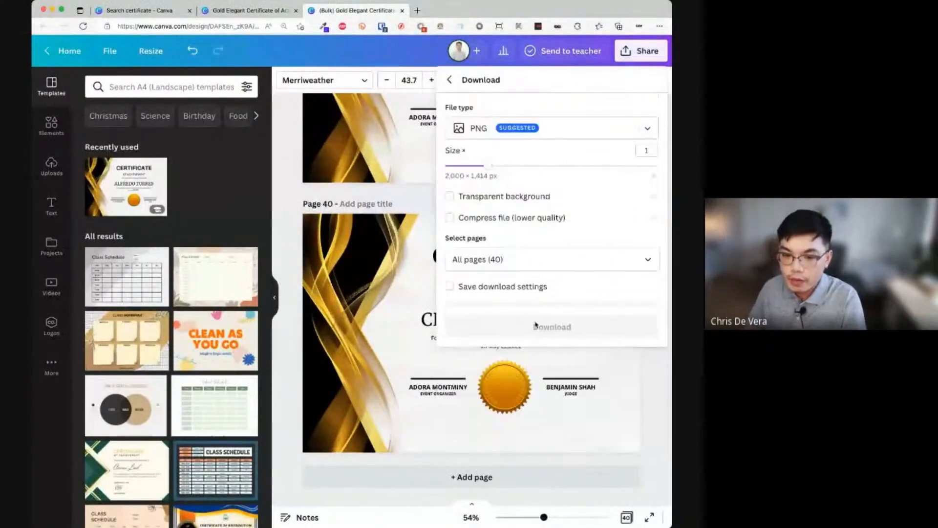
{"action": "left_click", "coordinate": [531, 135]}
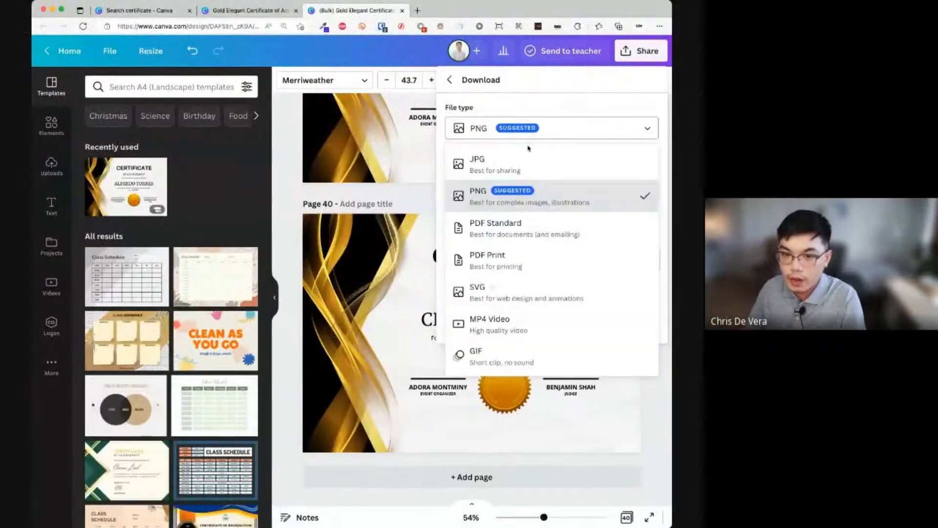
{"action": "left_click", "coordinate": [538, 253]}
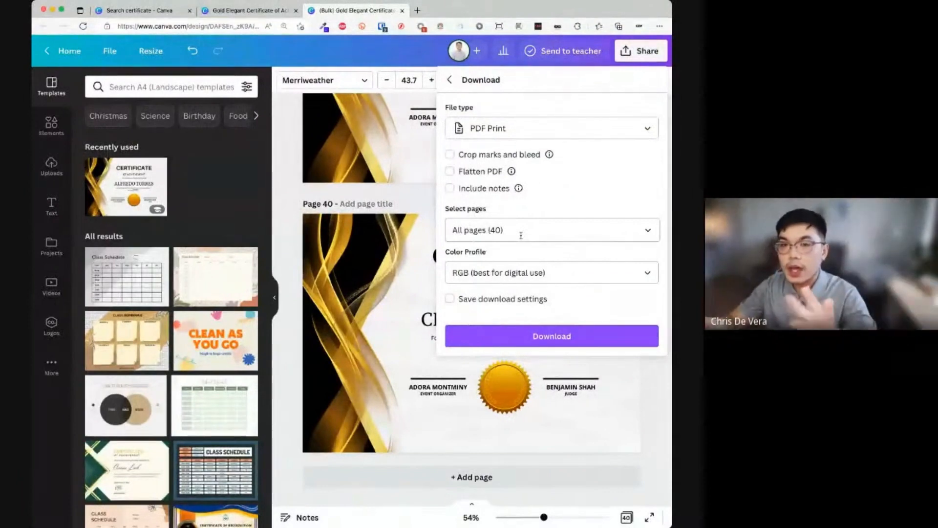
{"action": "left_click", "coordinate": [427, 318]}
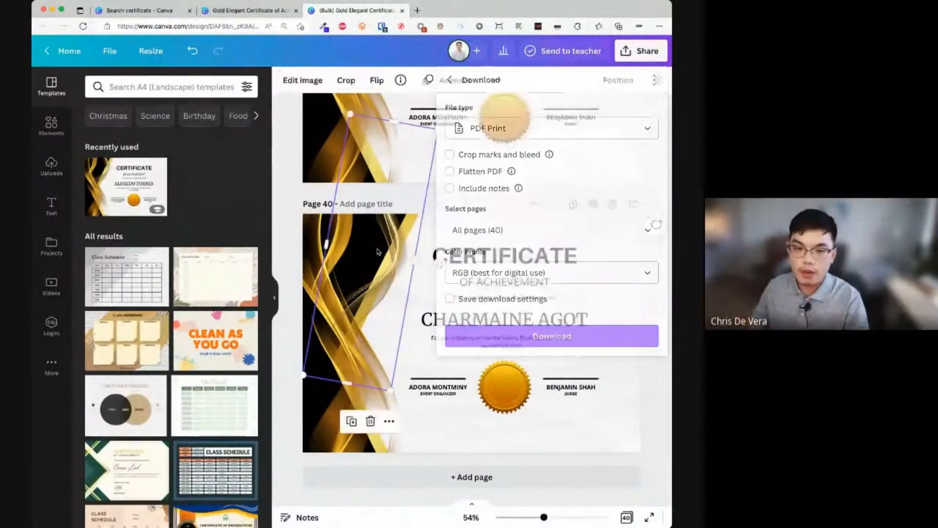
- Select the gold swirl image on page 37, then return to the certificate template search results
{"action": "scroll", "coordinate": [599, 295], "scroll_direction": "up", "scroll_amount": 10}
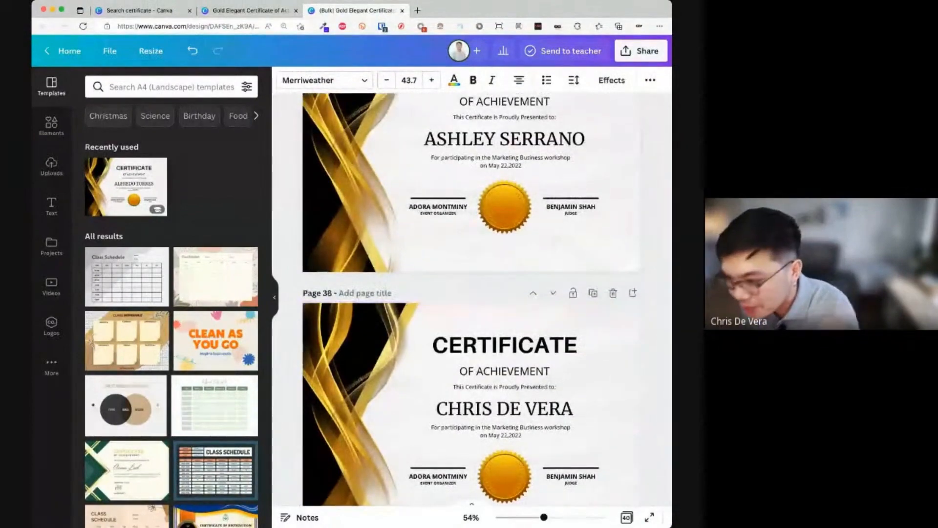
{"action": "left_click", "coordinate": [302, 264]}
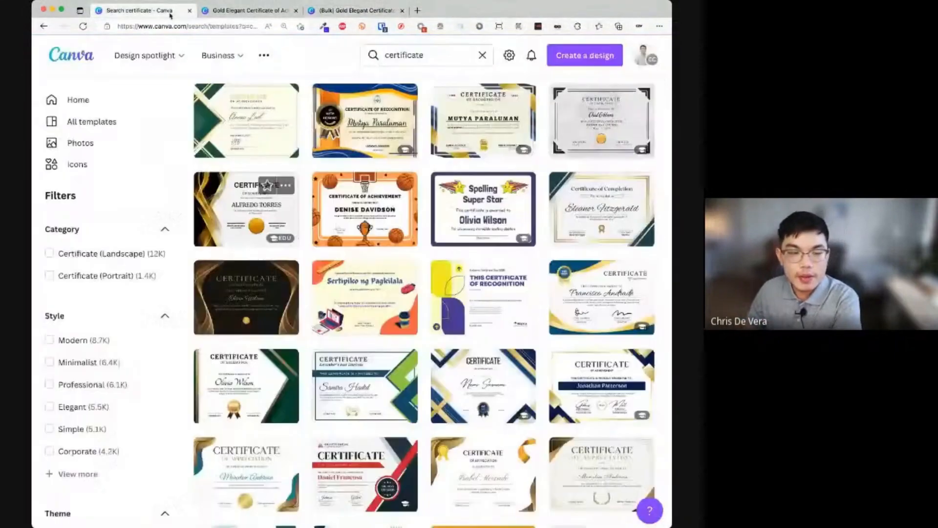
{"action": "left_click", "coordinate": [171, 14]}
{"action": "left_click", "coordinate": [396, 56]}
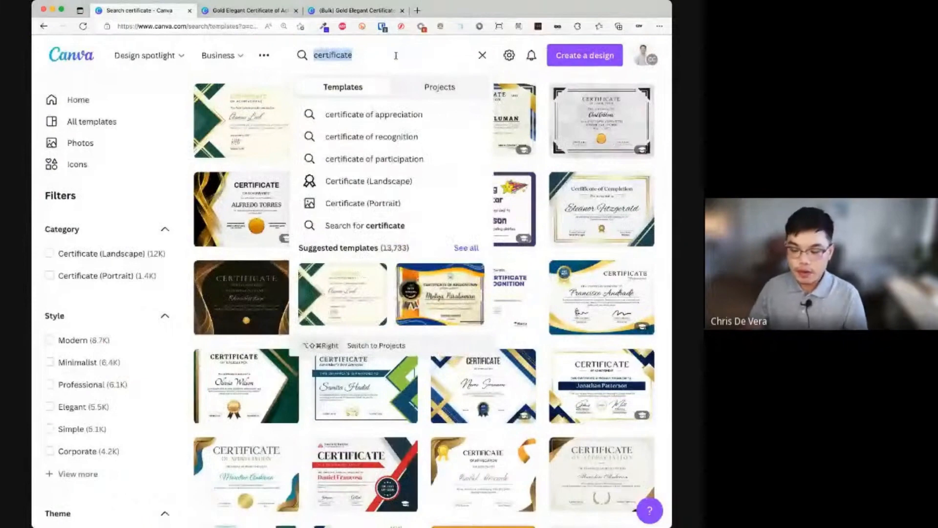
- Search templates for 'storybook' and open the Meet My Family story book template
{"action": "type", "text": "storybo"}
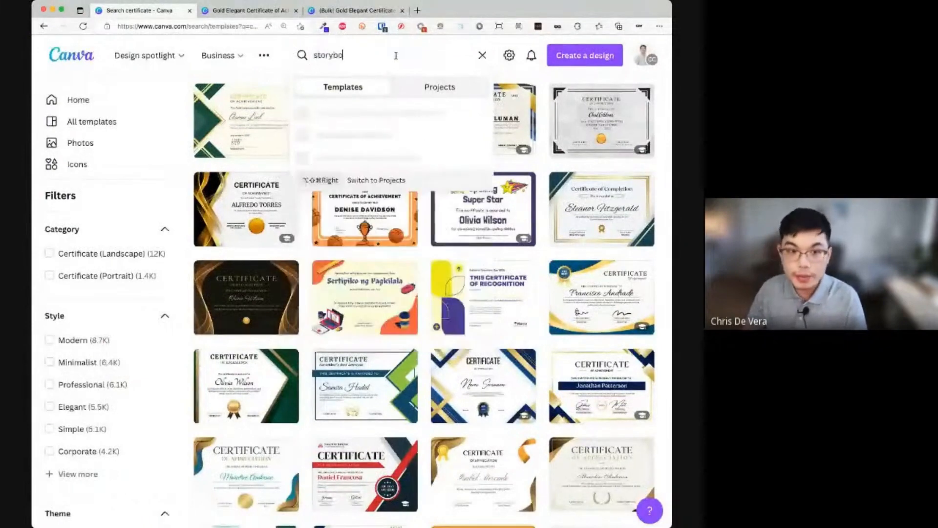
{"action": "type", "text": "ok"}
{"action": "key", "text": "Return"}
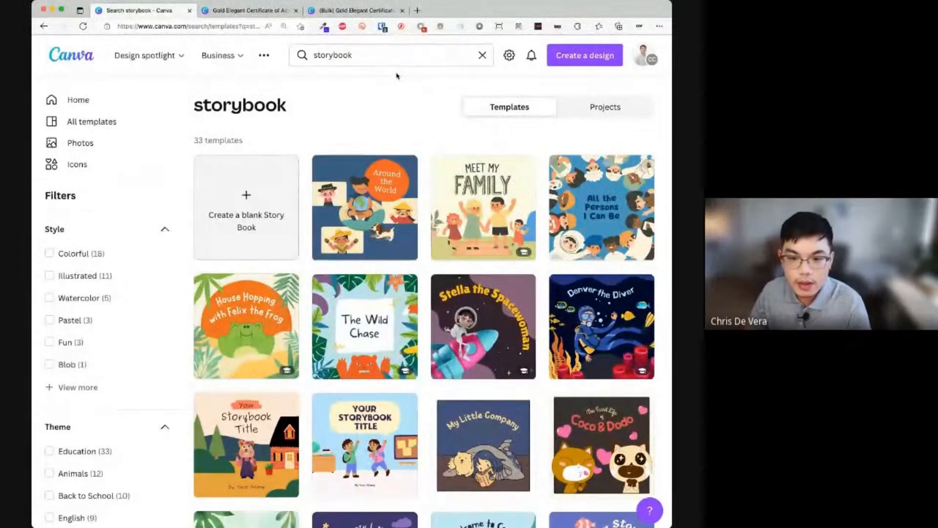
{"action": "mouse_move", "coordinate": [499, 216]}
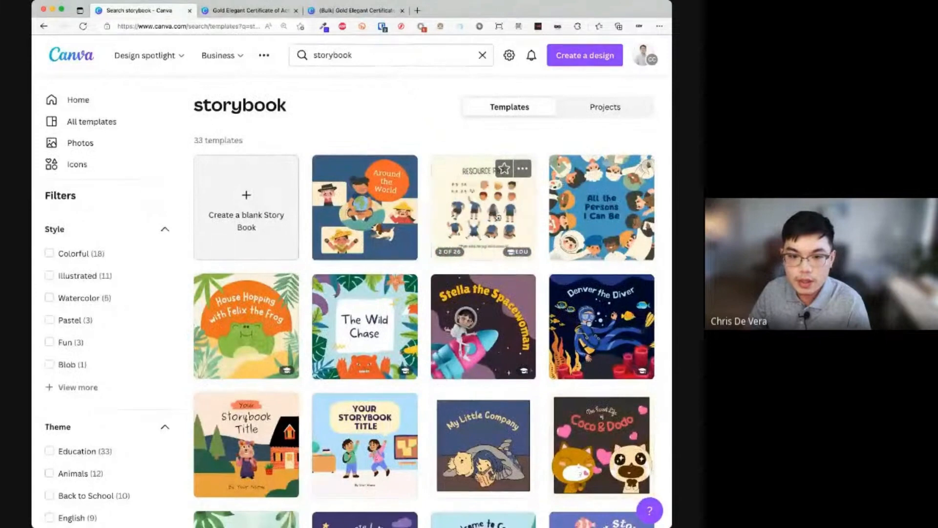
{"action": "left_click", "coordinate": [499, 216]}
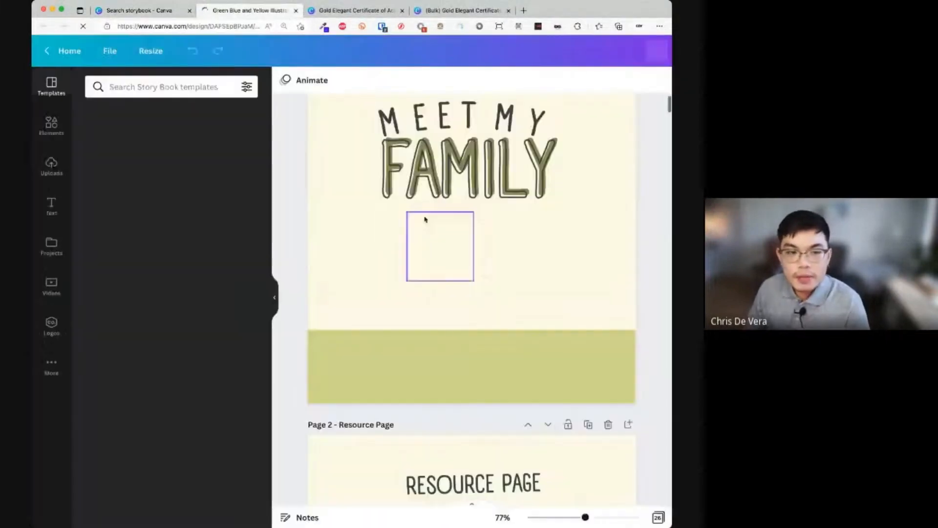
{"action": "scroll", "coordinate": [395, 228], "scroll_direction": "down", "scroll_amount": 3}
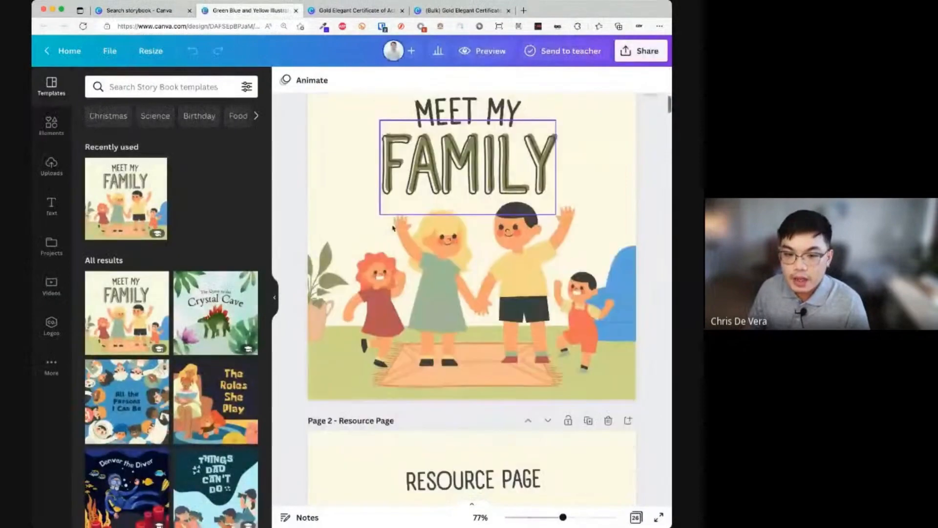
{"action": "scroll", "coordinate": [394, 227], "scroll_direction": "down", "scroll_amount": 7}
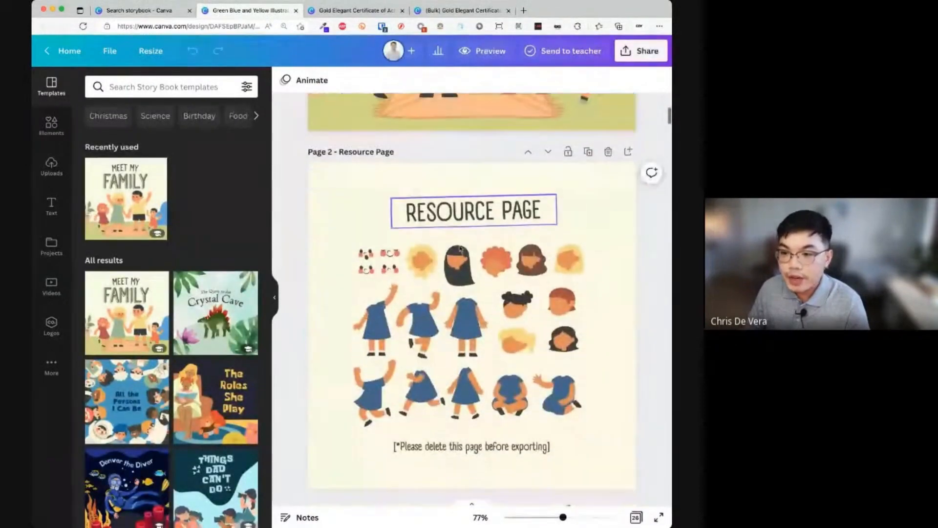
{"action": "left_click", "coordinate": [275, 299]}
{"action": "scroll", "coordinate": [322, 313], "scroll_direction": "down", "scroll_amount": 5}
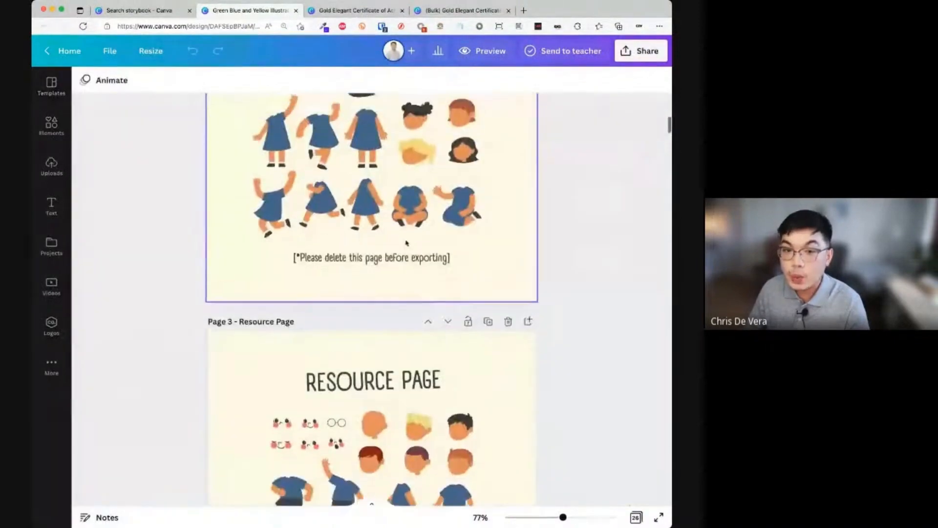
{"action": "scroll", "coordinate": [406, 243], "scroll_direction": "down", "scroll_amount": 5}
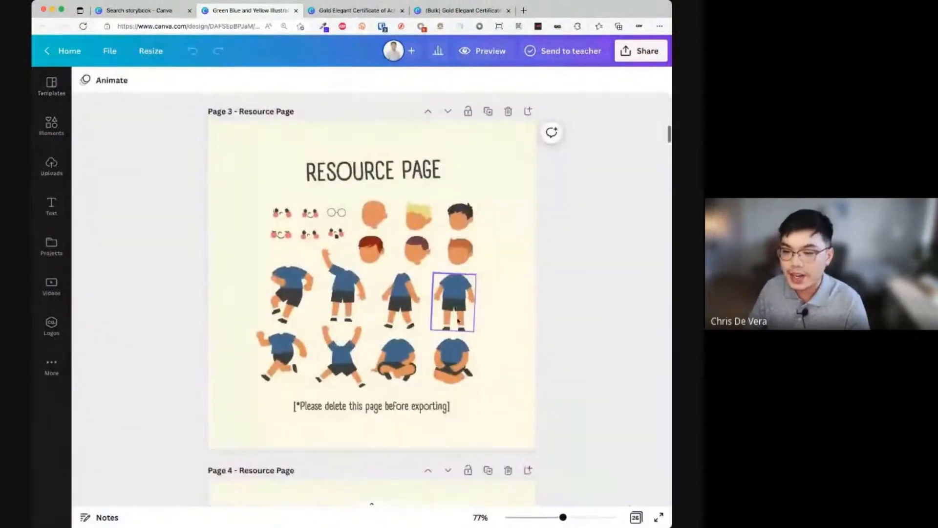
{"action": "scroll", "coordinate": [458, 320], "scroll_direction": "down", "scroll_amount": 5}
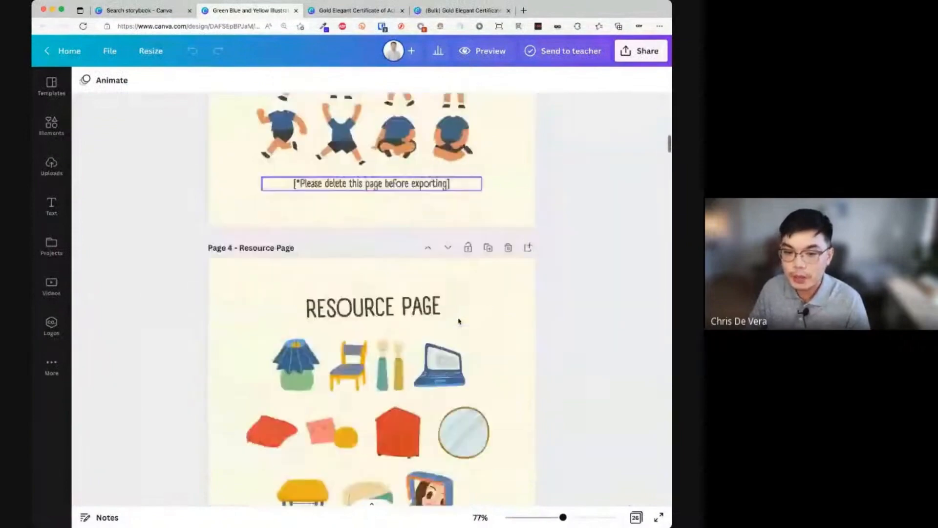
{"action": "scroll", "coordinate": [459, 320], "scroll_direction": "down", "scroll_amount": 6}
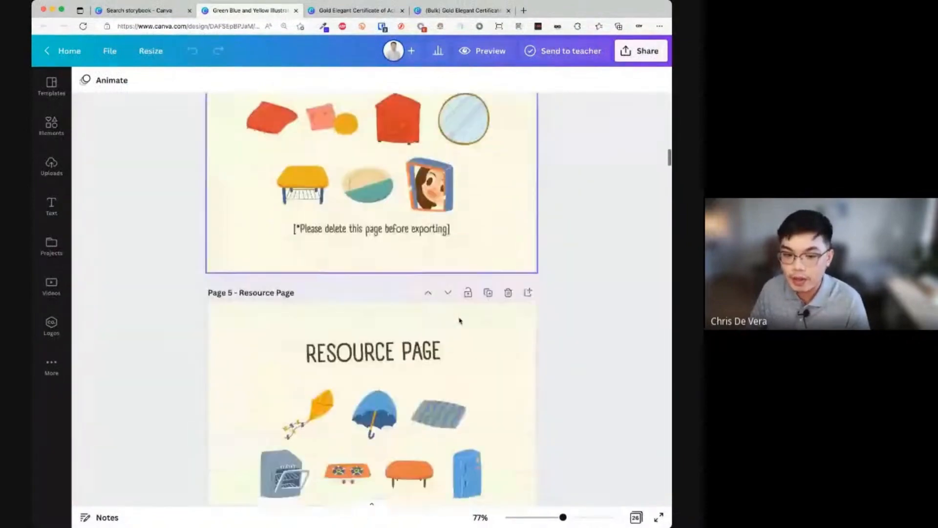
{"action": "scroll", "coordinate": [460, 321], "scroll_direction": "down", "scroll_amount": 15}
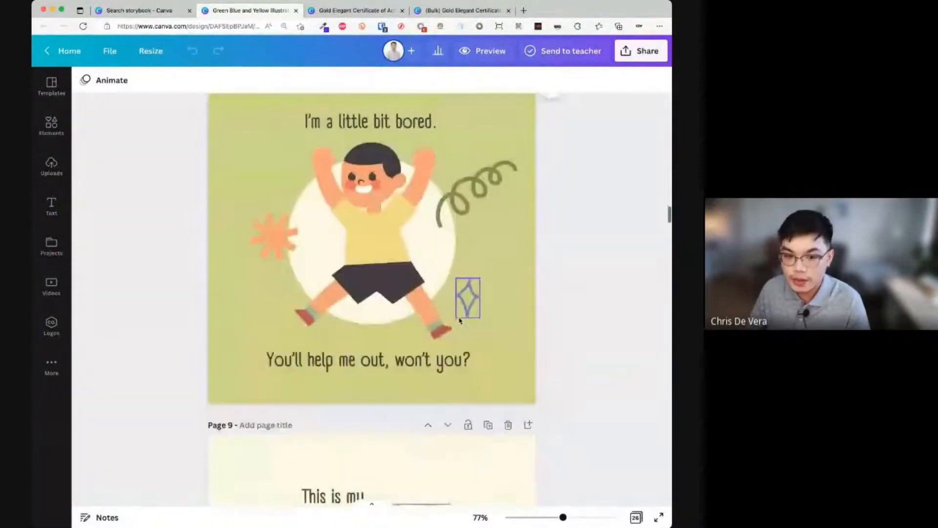
{"action": "left_click", "coordinate": [363, 255]}
{"action": "scroll", "coordinate": [373, 256], "scroll_direction": "up", "scroll_amount": 20}
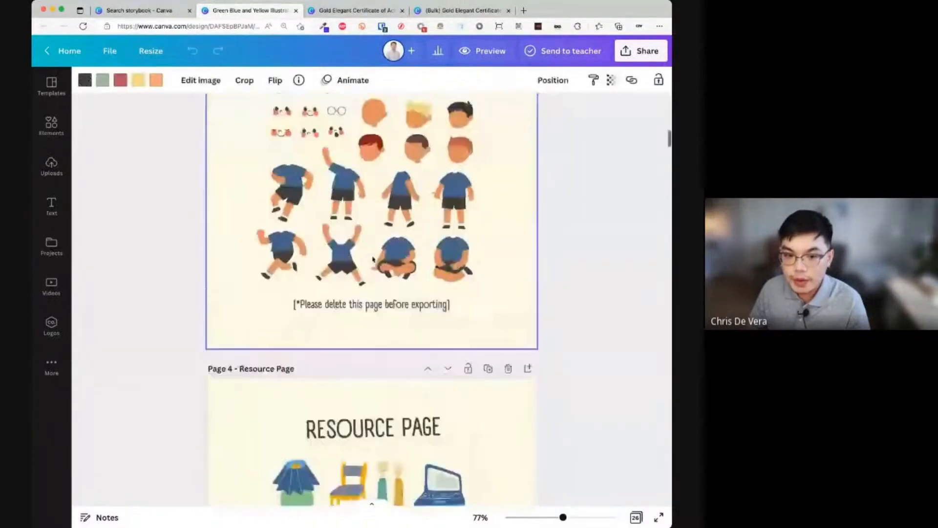
{"action": "scroll", "coordinate": [373, 259], "scroll_direction": "up", "scroll_amount": 4}
{"action": "left_click", "coordinate": [453, 306]}
{"action": "left_click_drag", "start_coordinate": [454, 305], "coordinate": [503, 308]}
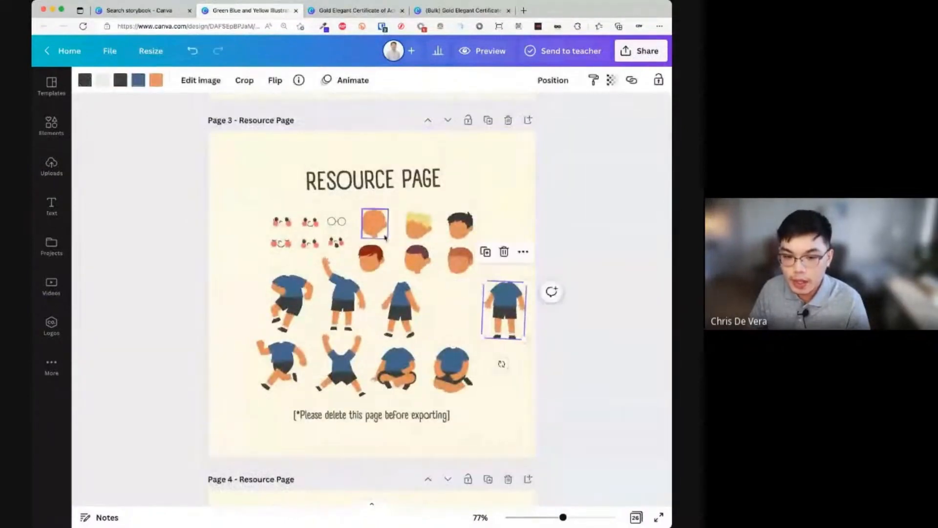
{"action": "left_click", "coordinate": [419, 224]}
{"action": "left_click_drag", "start_coordinate": [418, 225], "coordinate": [506, 266]}
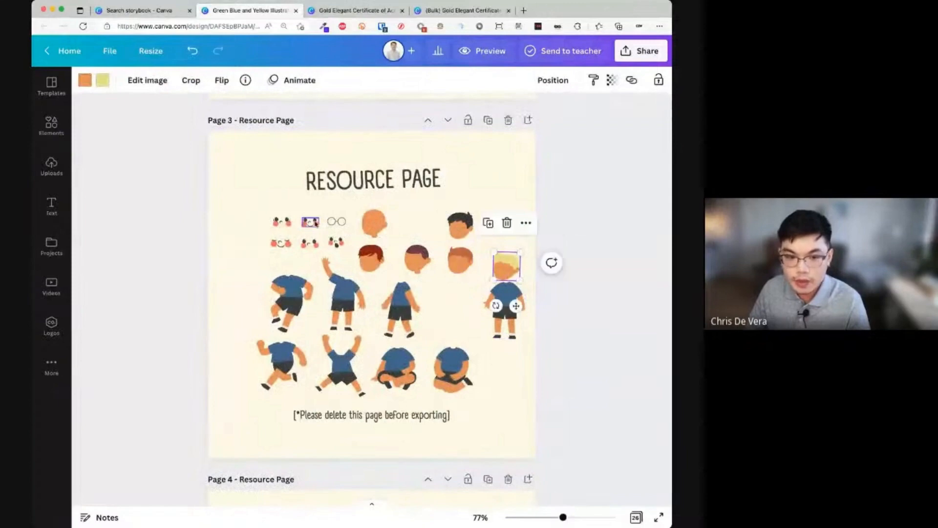
{"action": "left_click_drag", "start_coordinate": [315, 223], "coordinate": [508, 271]}
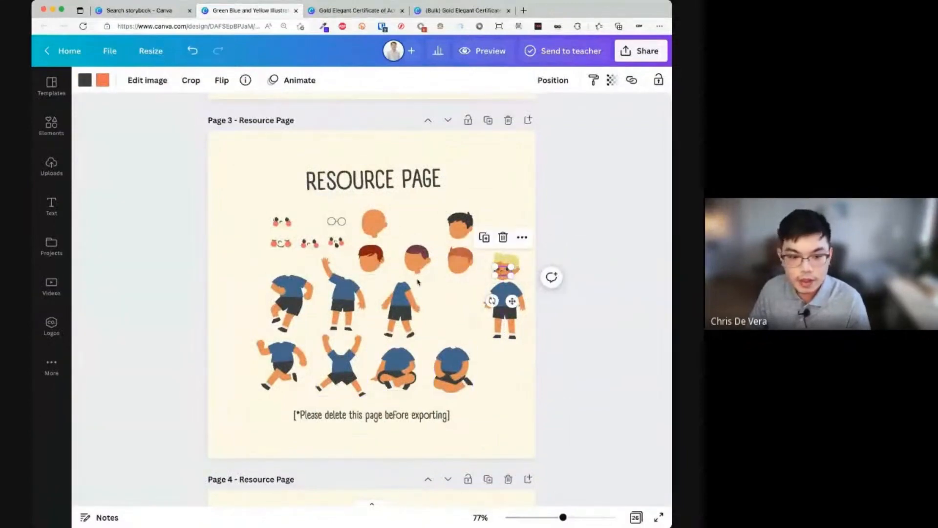
{"action": "left_click_drag", "start_coordinate": [521, 368], "coordinate": [503, 238]}
{"action": "left_click_drag", "start_coordinate": [507, 267], "coordinate": [506, 151]}
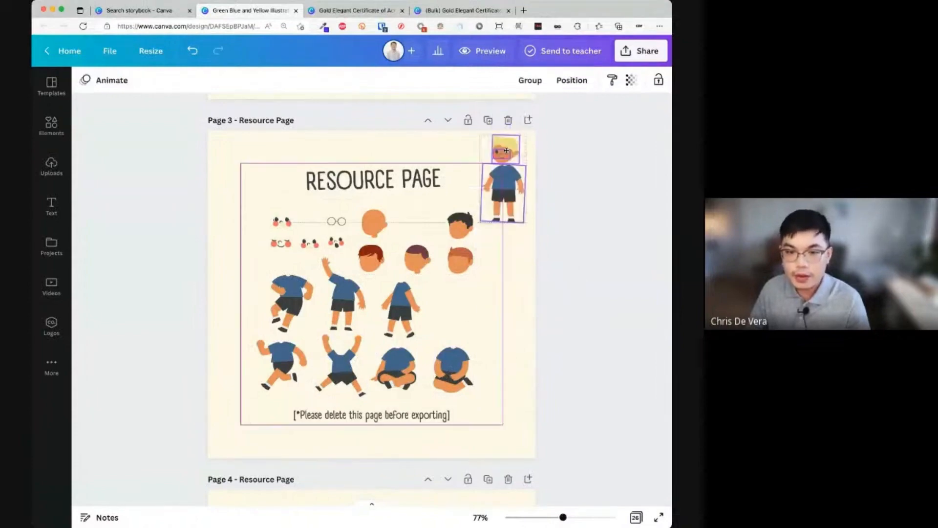
{"action": "scroll", "coordinate": [513, 203], "scroll_direction": "up", "scroll_amount": 5}
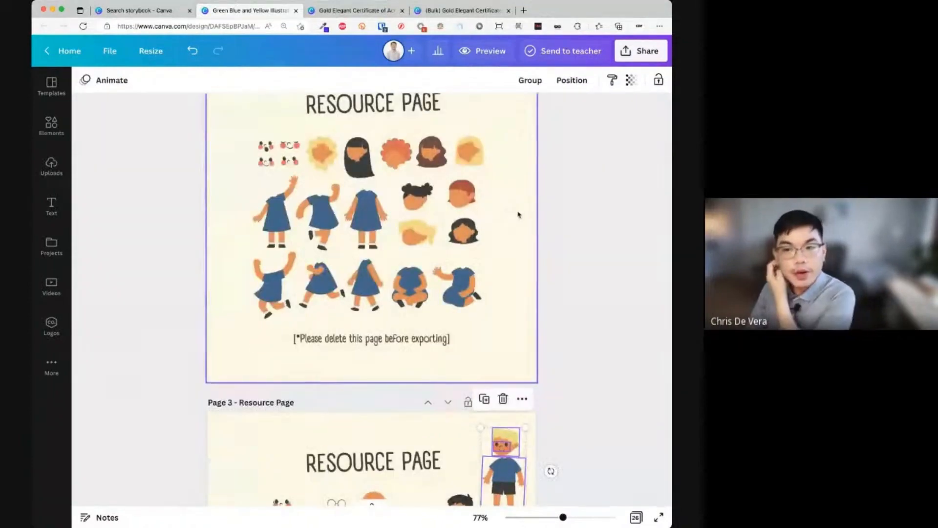
{"action": "scroll", "coordinate": [519, 214], "scroll_direction": "up", "scroll_amount": 8}
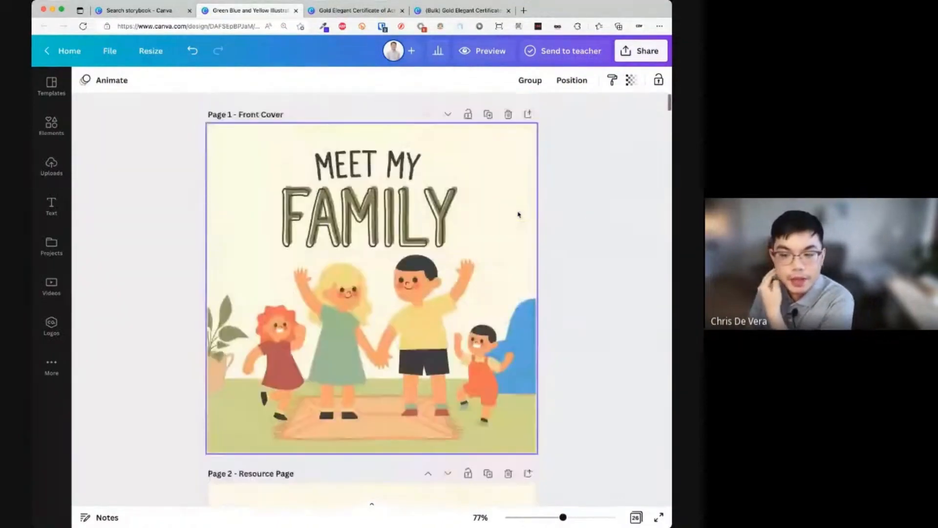
{"action": "scroll", "coordinate": [477, 216], "scroll_direction": "down", "scroll_amount": 5}
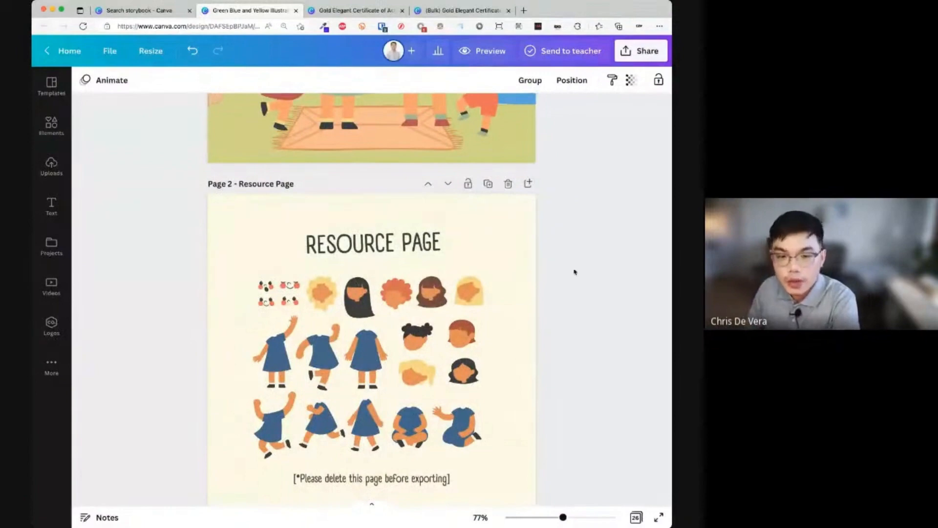
- Add a blank Page 3 after the Resource Page and bring up the More apps panel
{"action": "left_click", "coordinate": [529, 184]}
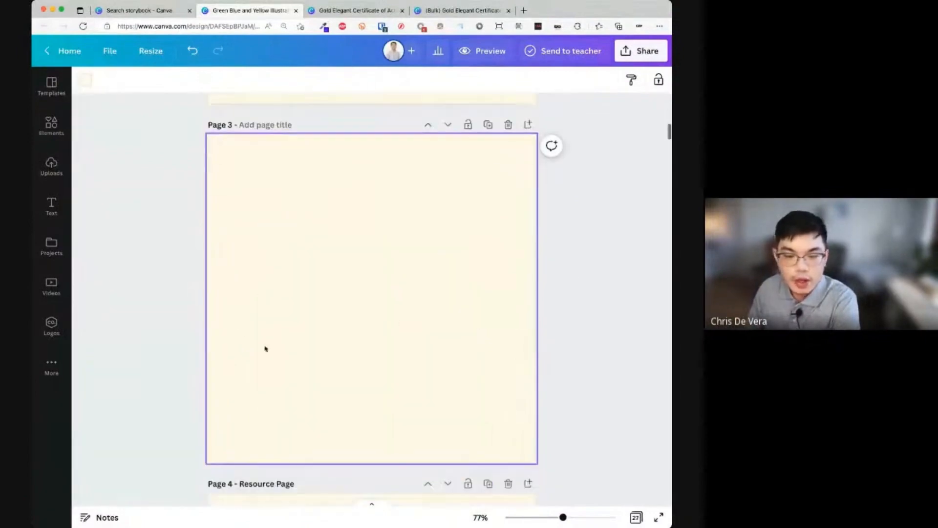
{"action": "scroll", "coordinate": [48, 370], "scroll_direction": "up", "scroll_amount": 5}
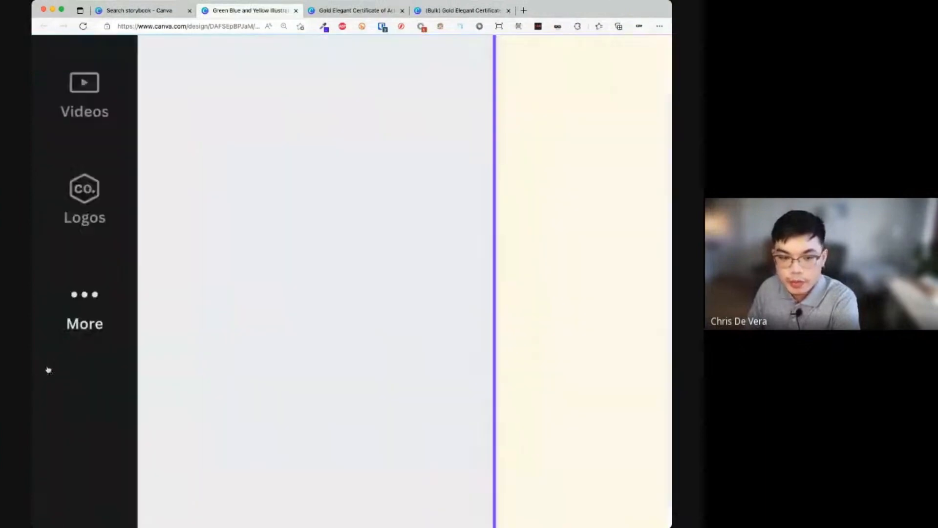
{"action": "left_click", "coordinate": [67, 304]}
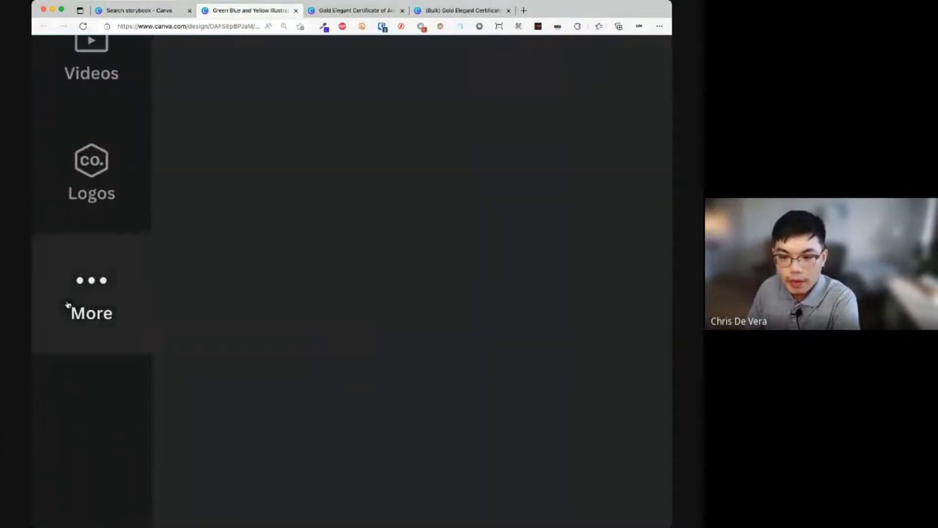
{"action": "scroll", "coordinate": [175, 278], "scroll_direction": "down", "scroll_amount": 5}
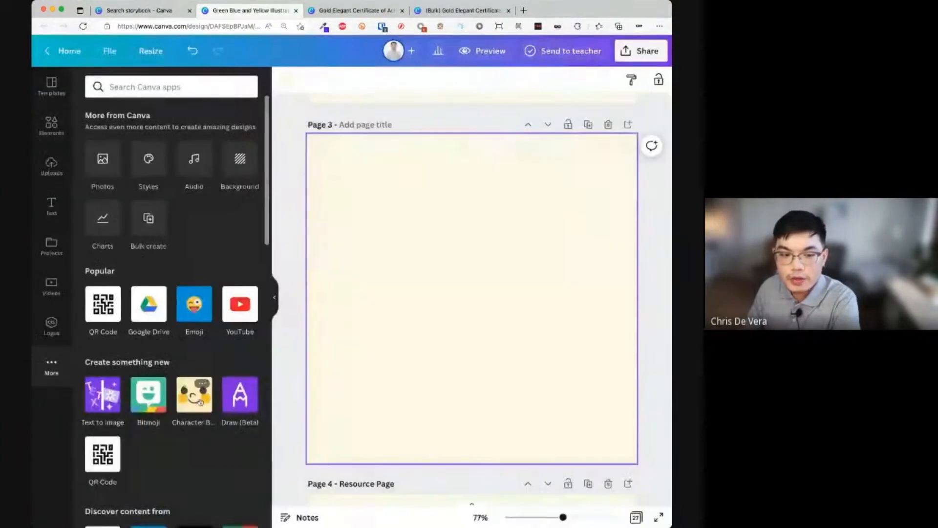
{"action": "scroll", "coordinate": [194, 405], "scroll_direction": "up", "scroll_amount": 5}
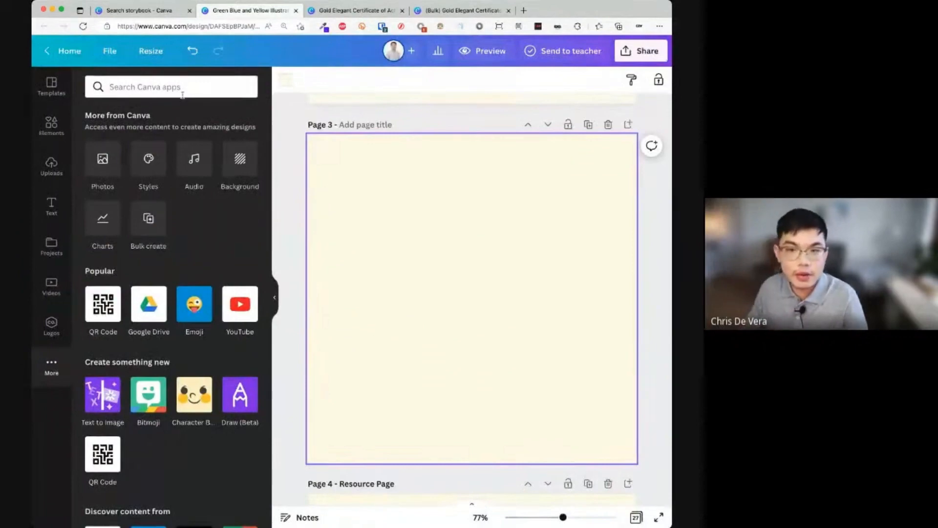
- Search apps for 'character builder' and view the Character Builder app's details and previews
{"action": "left_click", "coordinate": [183, 95]}
{"action": "type", "text": "charac"}
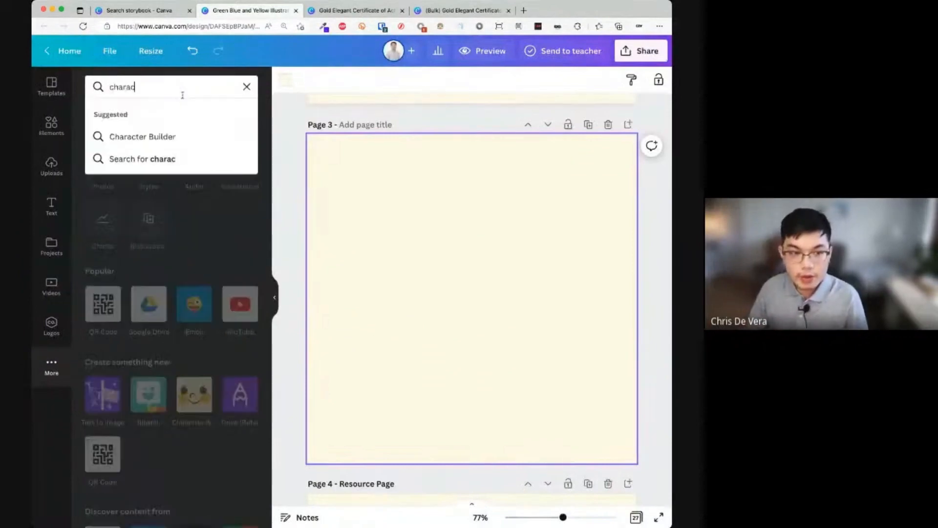
{"action": "type", "text": "ter builder"}
{"action": "key", "text": "Return"}
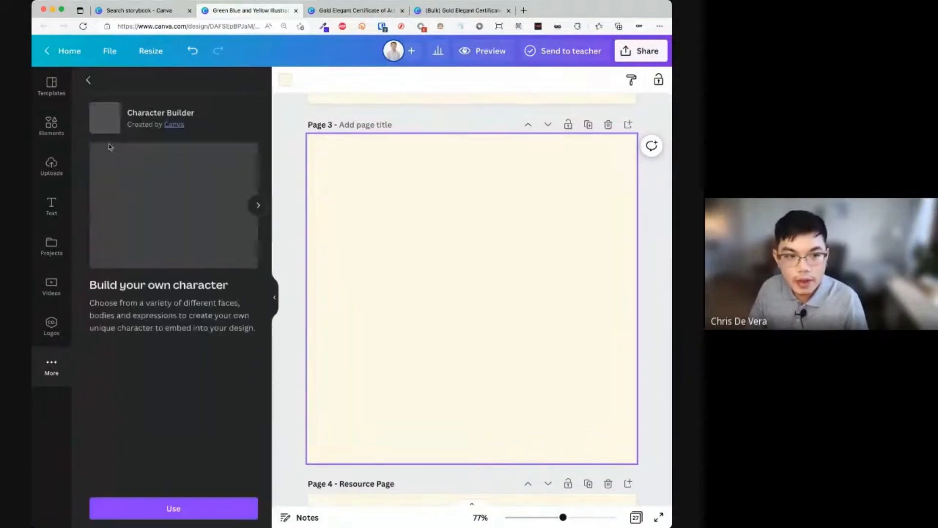
{"action": "left_click", "coordinate": [111, 145]}
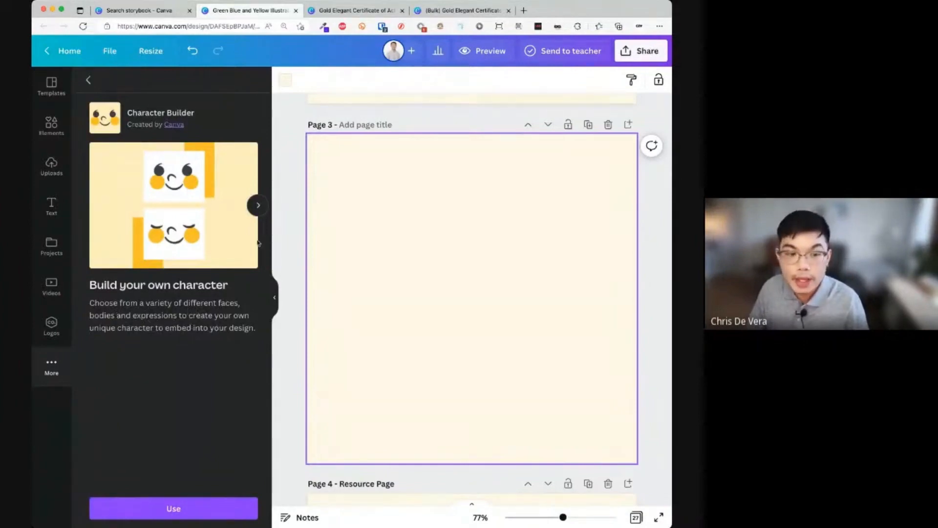
{"action": "left_click", "coordinate": [257, 205]}
{"action": "left_click", "coordinate": [257, 205]}
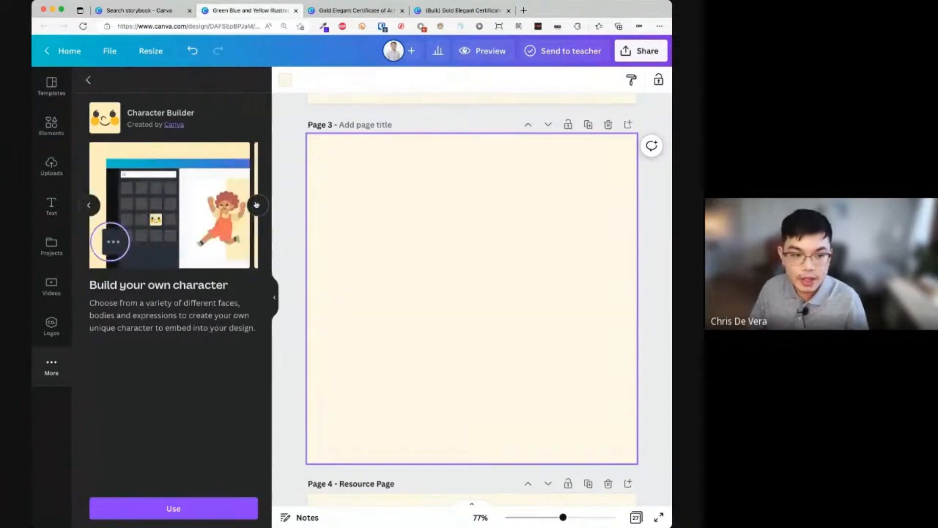
- Start Character Builder and add a bald-headed character to Page 3
{"action": "left_click", "coordinate": [183, 508]}
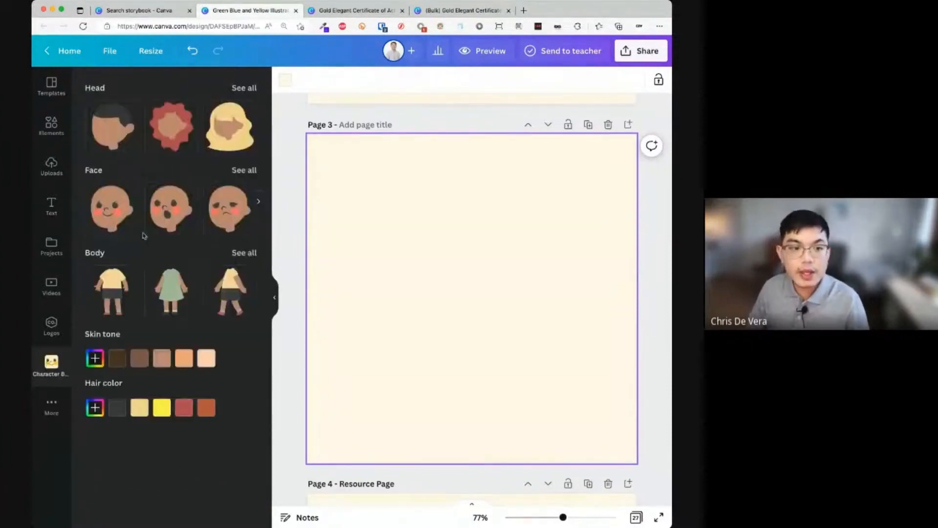
{"action": "scroll", "coordinate": [161, 128], "scroll_direction": "right", "scroll_amount": 5}
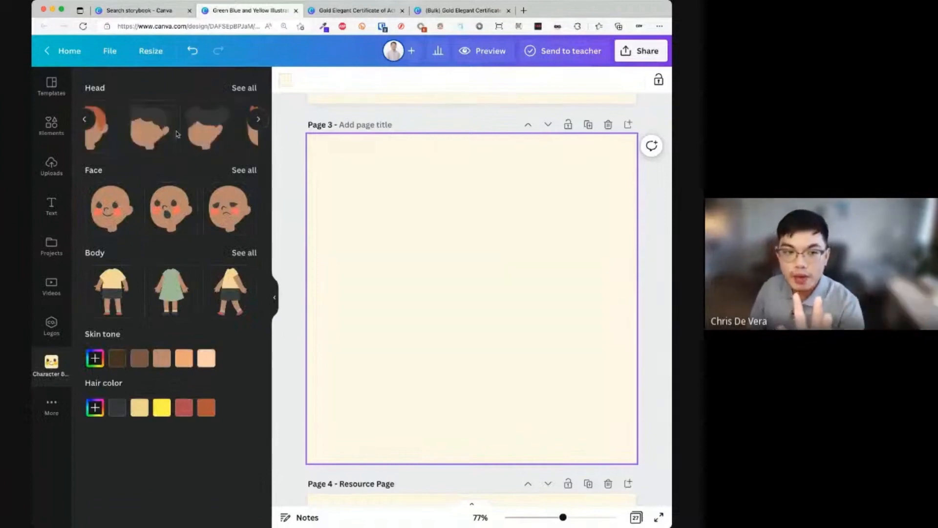
{"action": "scroll", "coordinate": [177, 135], "scroll_direction": "right", "scroll_amount": 5}
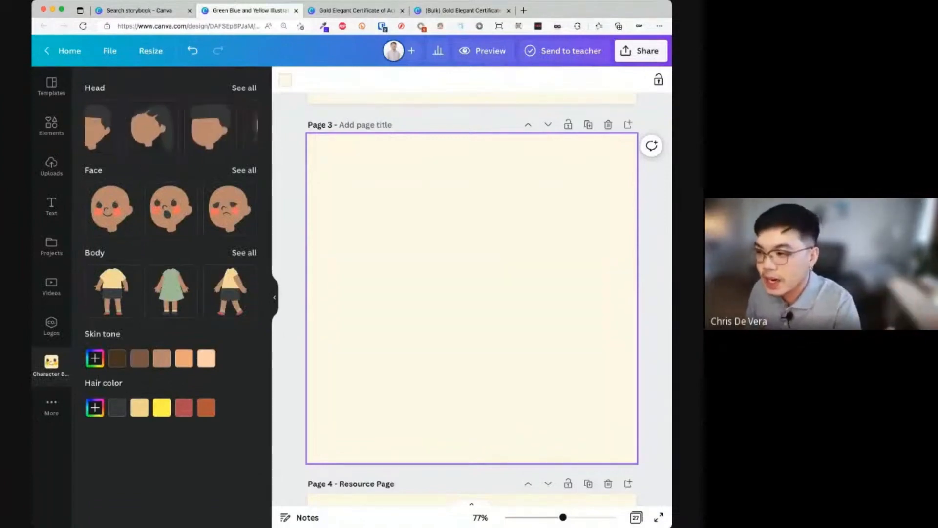
{"action": "scroll", "coordinate": [183, 150], "scroll_direction": "right", "scroll_amount": 3}
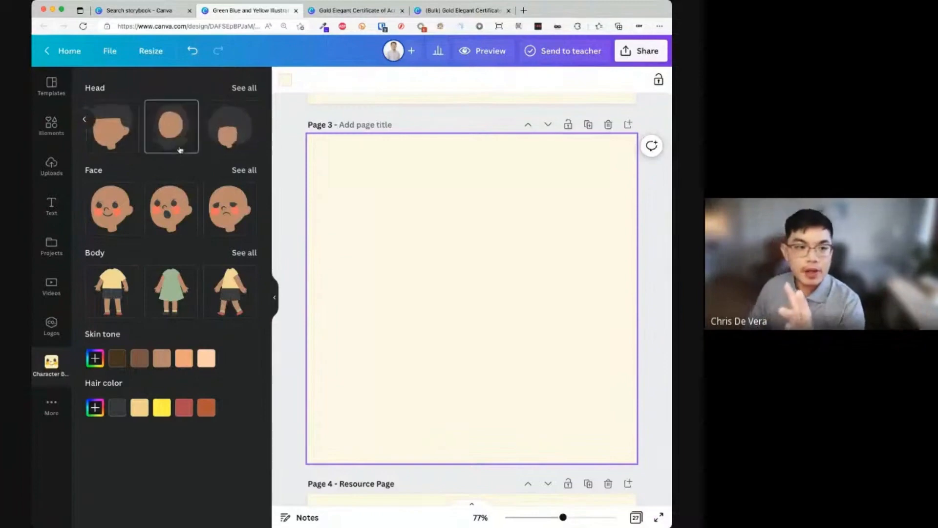
{"action": "left_click", "coordinate": [250, 89]}
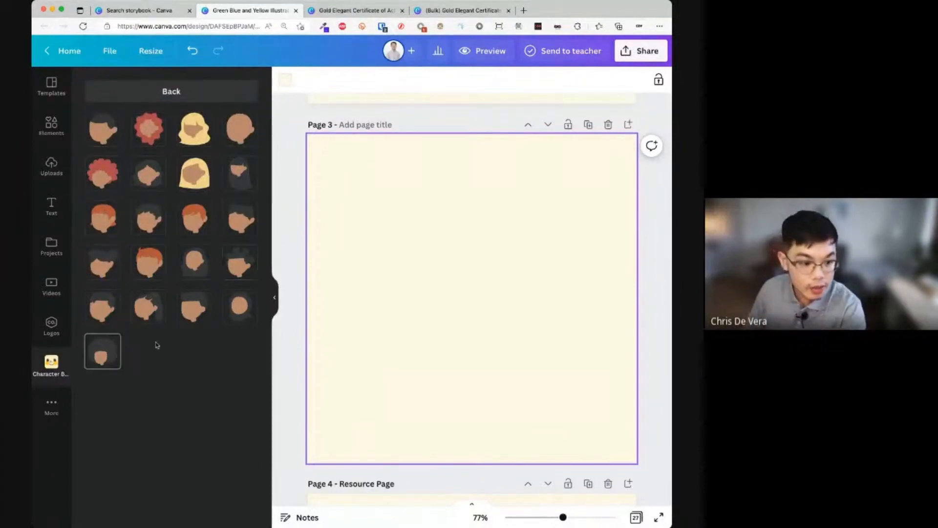
{"action": "left_click", "coordinate": [244, 315]}
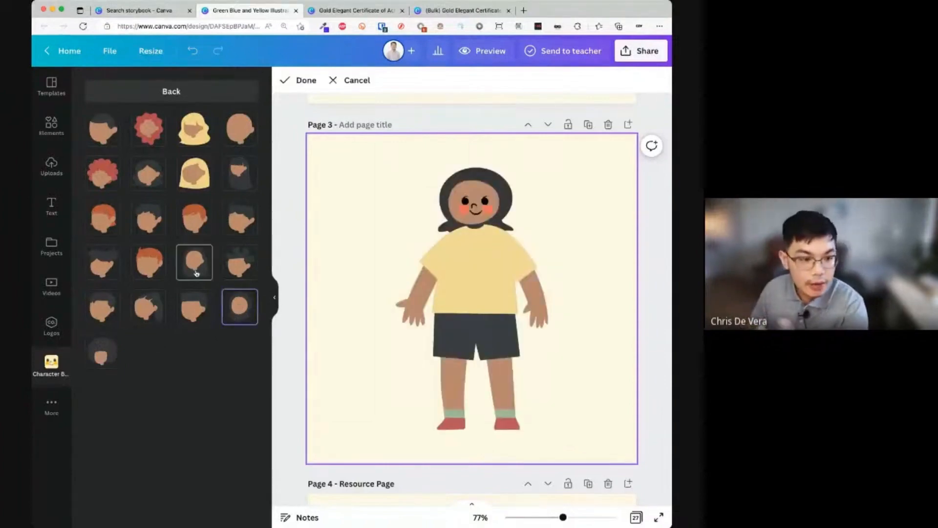
- Try puffed, wavy, bob and afro hairstyles, settling on the short dark bob
{"action": "left_click", "coordinate": [240, 263]}
{"action": "left_click", "coordinate": [239, 218]}
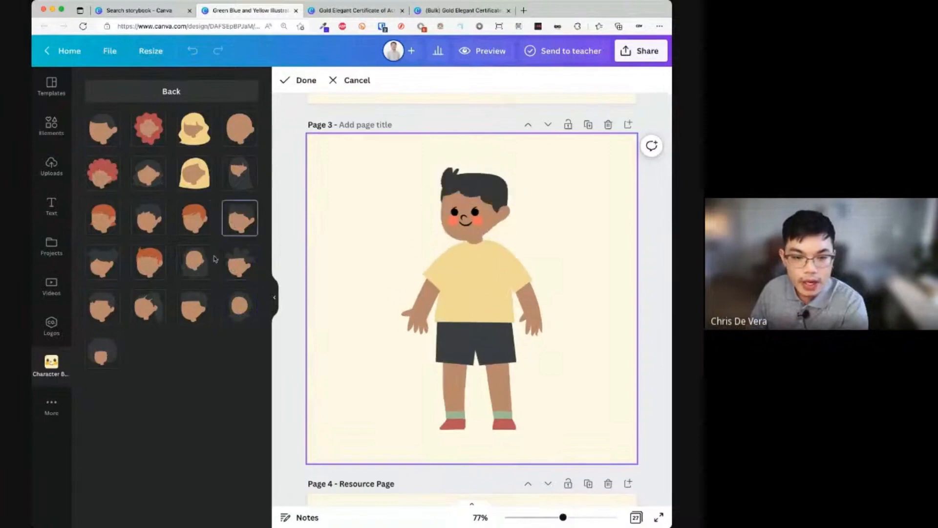
{"action": "left_click", "coordinate": [194, 262]}
{"action": "left_click", "coordinate": [148, 173]}
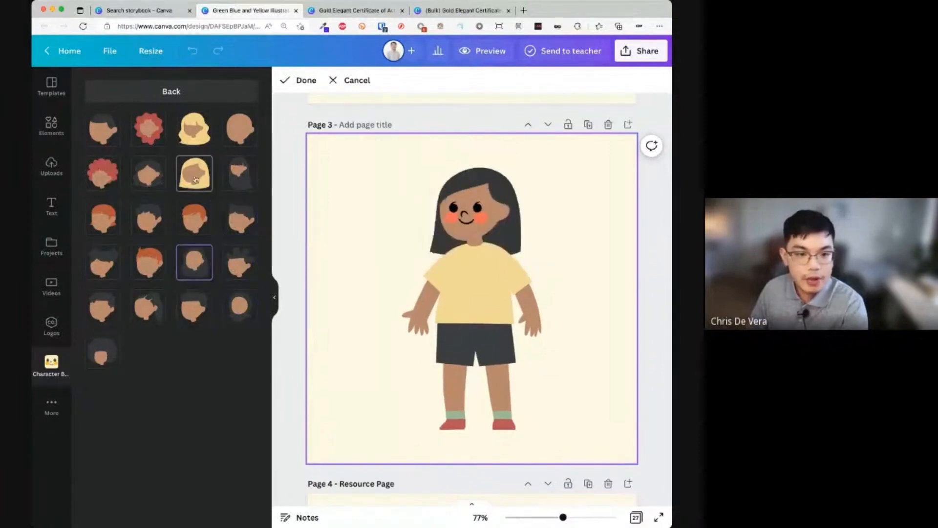
{"action": "left_click", "coordinate": [105, 176]}
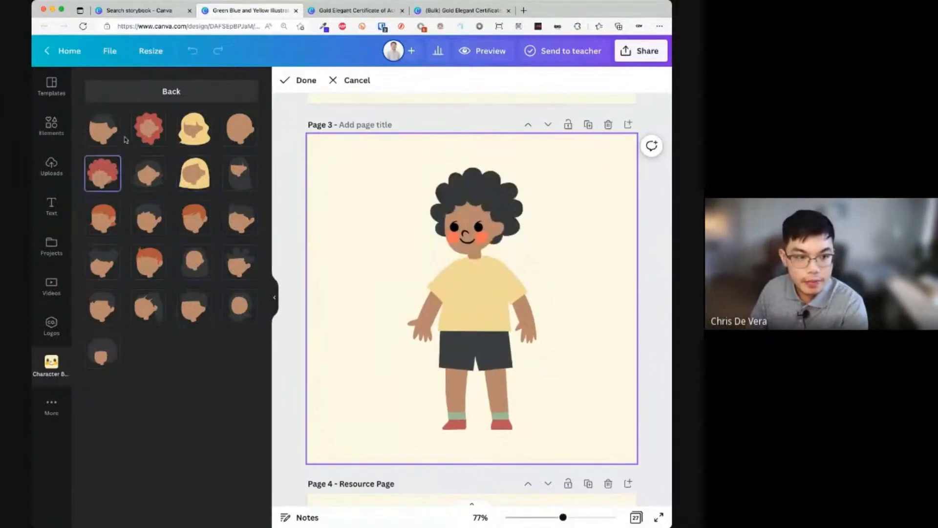
{"action": "left_click", "coordinate": [149, 139]}
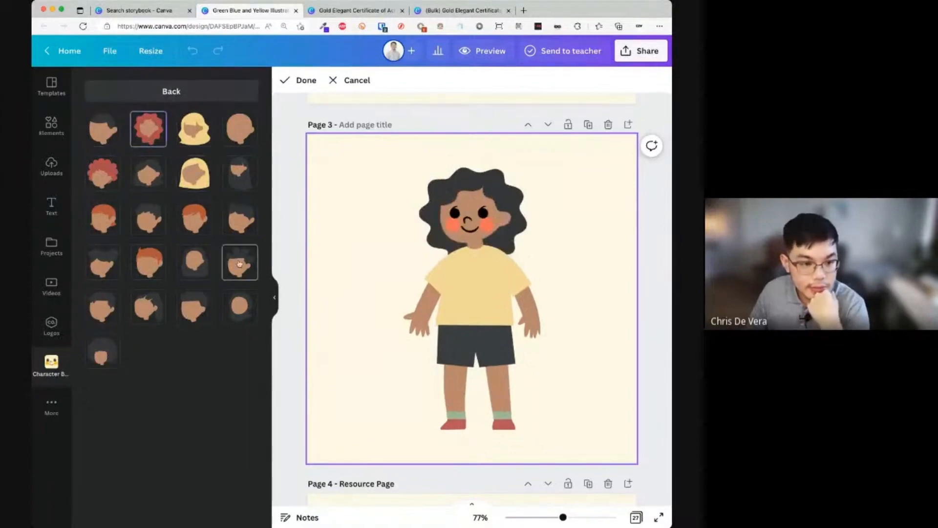
{"action": "left_click", "coordinate": [241, 308]}
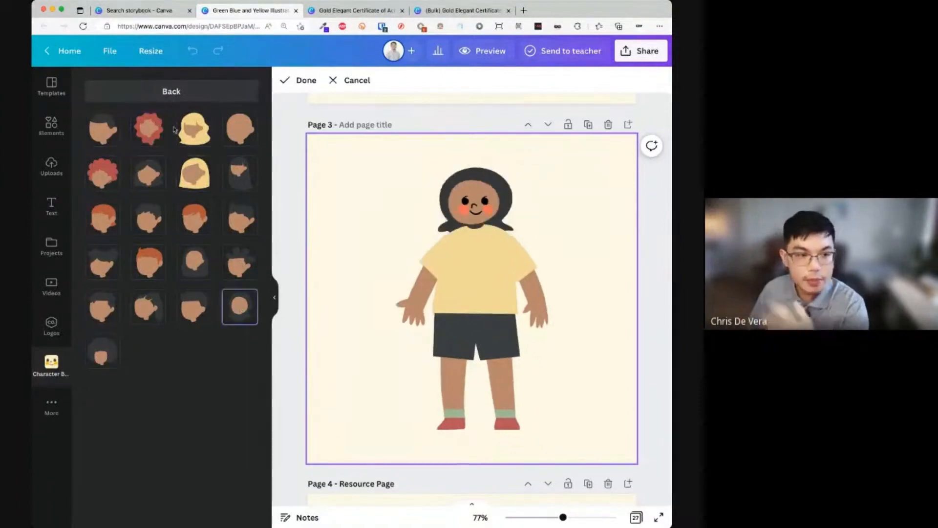
{"action": "left_click", "coordinate": [175, 91]}
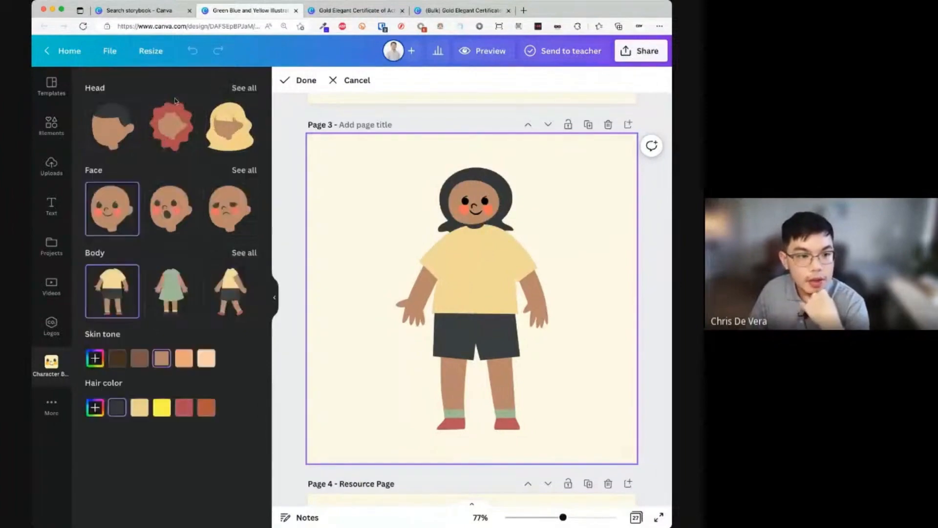
- Try surprised, frowning, angry and smiling expressions on the character's face
{"action": "left_click", "coordinate": [158, 216]}
{"action": "left_click", "coordinate": [213, 224]}
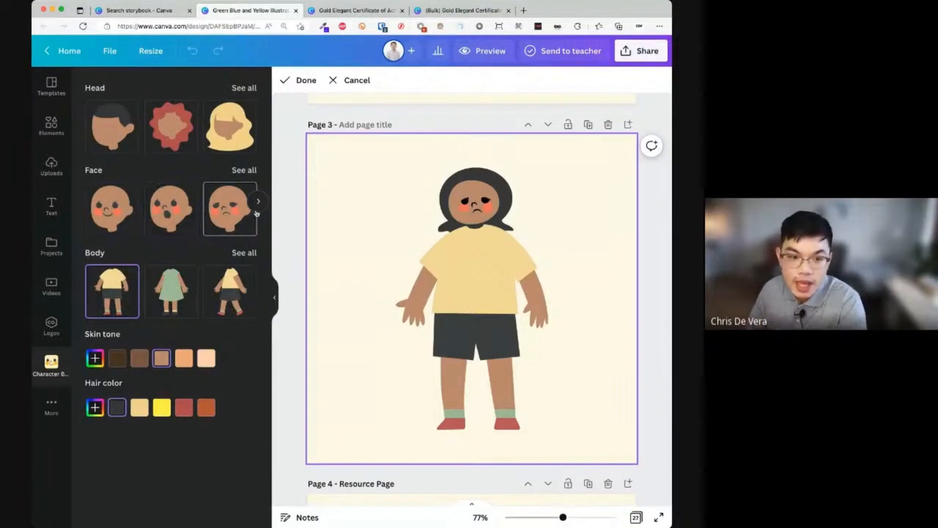
{"action": "left_click", "coordinate": [252, 171]}
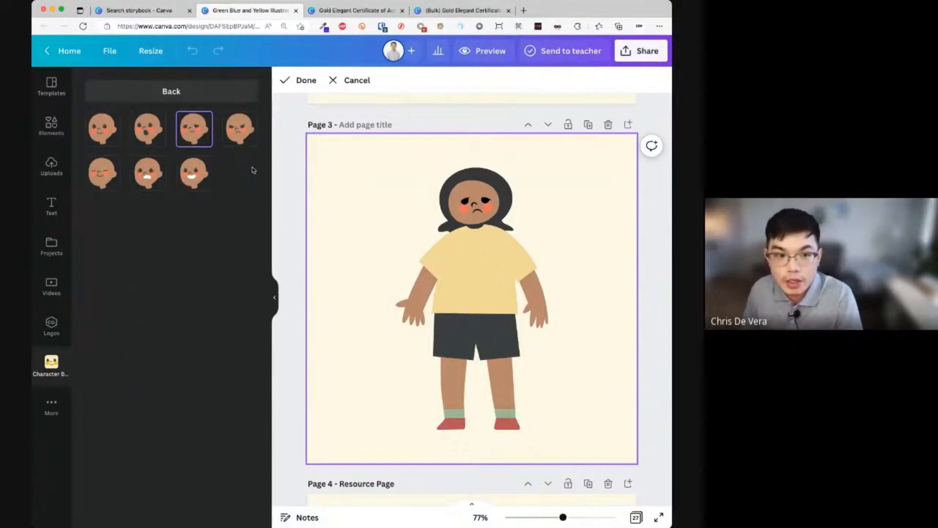
{"action": "left_click", "coordinate": [239, 130]}
{"action": "left_click", "coordinate": [210, 177]}
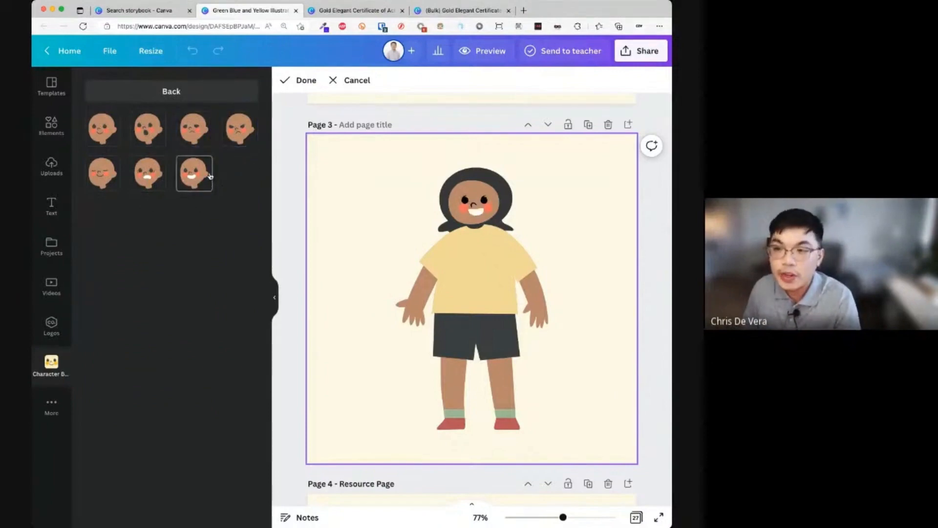
{"action": "left_click", "coordinate": [145, 175]}
{"action": "left_click", "coordinate": [103, 173]}
{"action": "left_click", "coordinate": [148, 129]}
{"action": "left_click", "coordinate": [187, 129]}
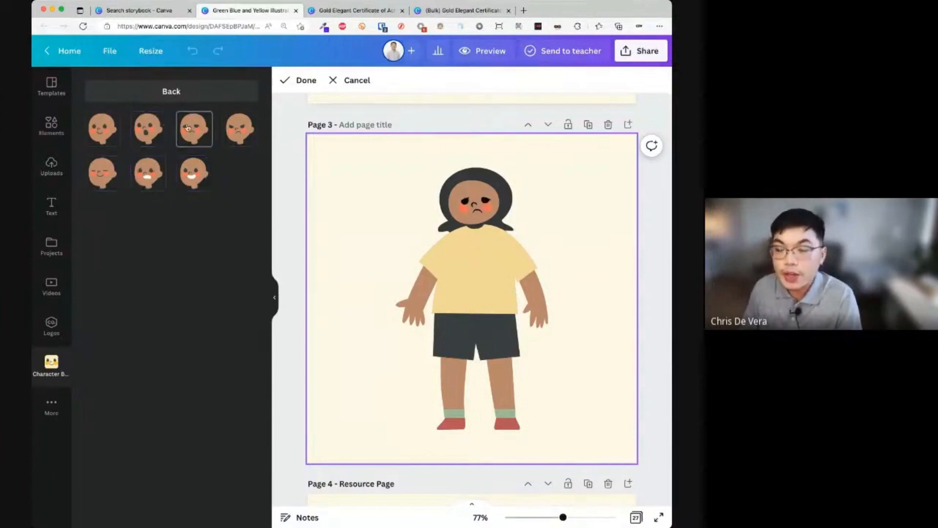
- Compare surprised, angry and smiling faces again and settle on the sad face
{"action": "left_click", "coordinate": [159, 139]}
{"action": "left_click", "coordinate": [193, 139]}
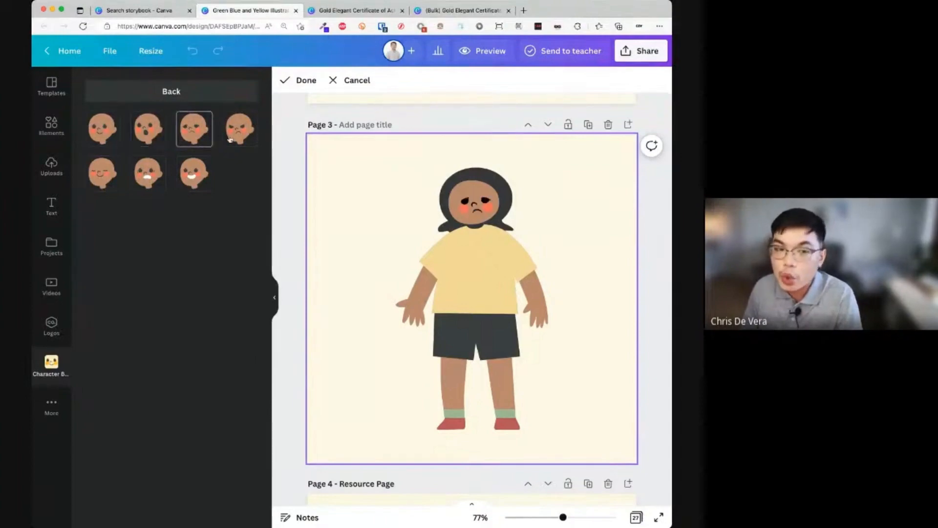
{"action": "left_click", "coordinate": [234, 139]}
{"action": "left_click", "coordinate": [210, 167]}
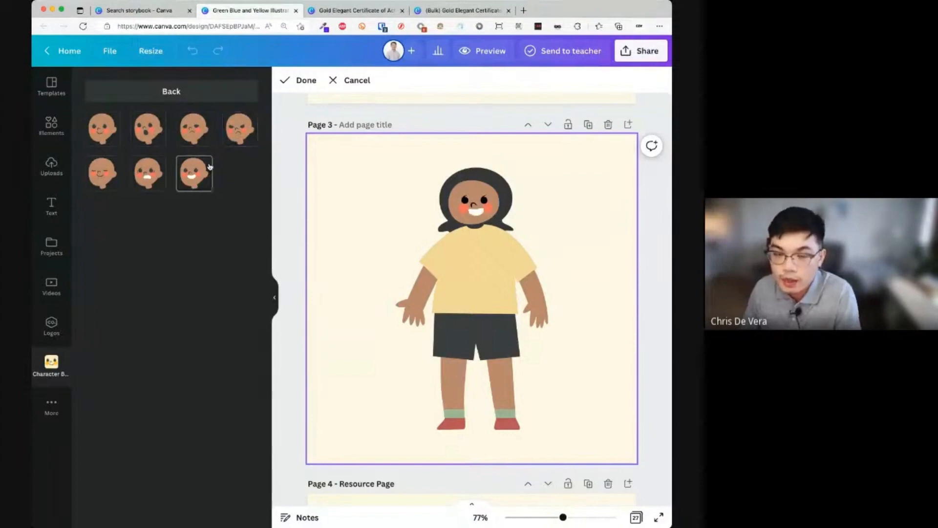
{"action": "left_click", "coordinate": [239, 129]}
{"action": "left_click", "coordinate": [148, 137]}
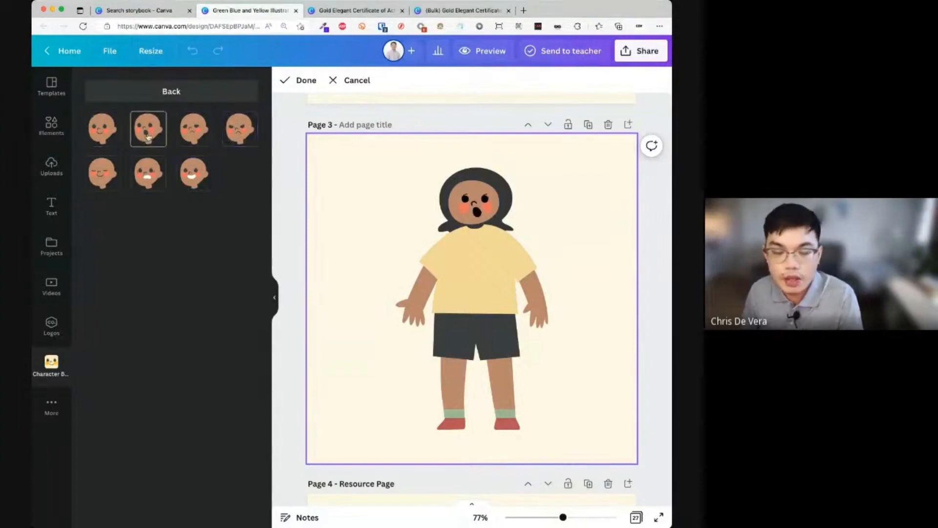
{"action": "left_click", "coordinate": [194, 134]}
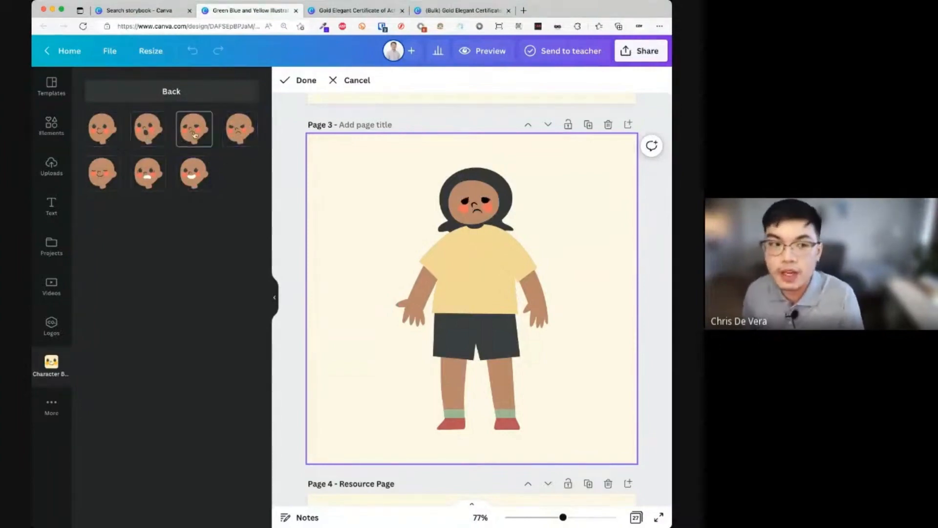
{"action": "left_click", "coordinate": [203, 98]}
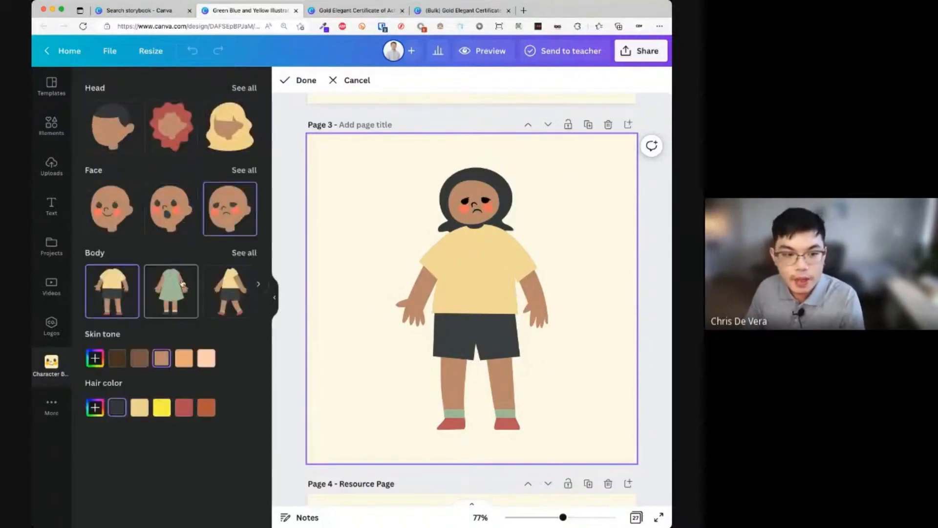
{"action": "left_click", "coordinate": [243, 253]}
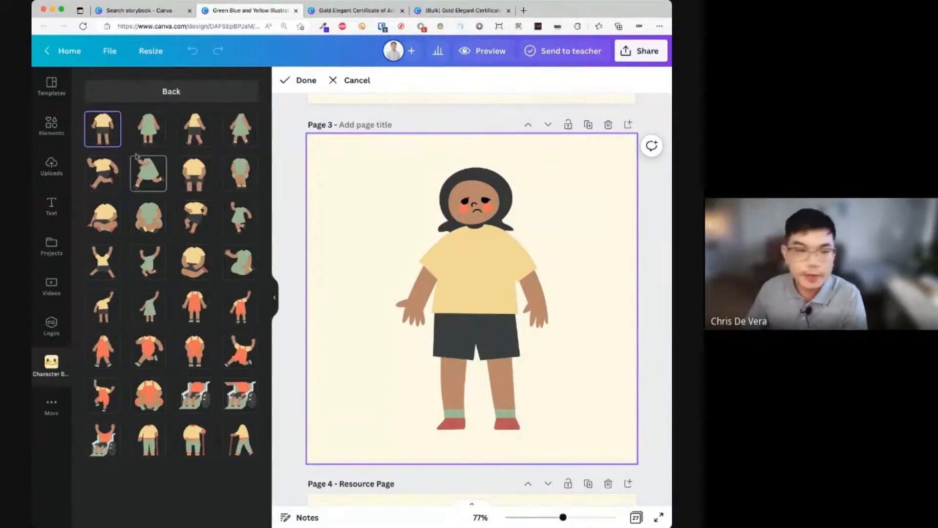
- Try the green dress, yellow-shirt outfit, standing, waving and jumping body poses
{"action": "left_click", "coordinate": [142, 137]}
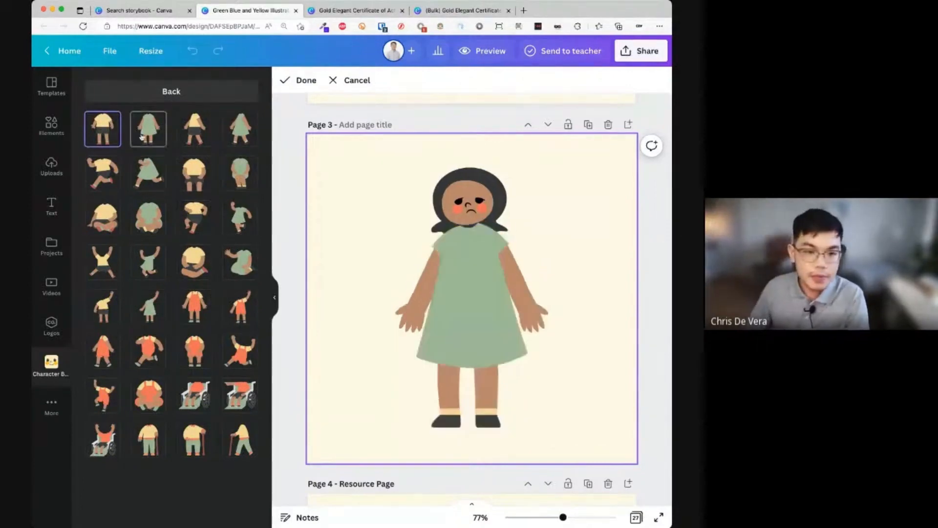
{"action": "left_click", "coordinate": [204, 138]}
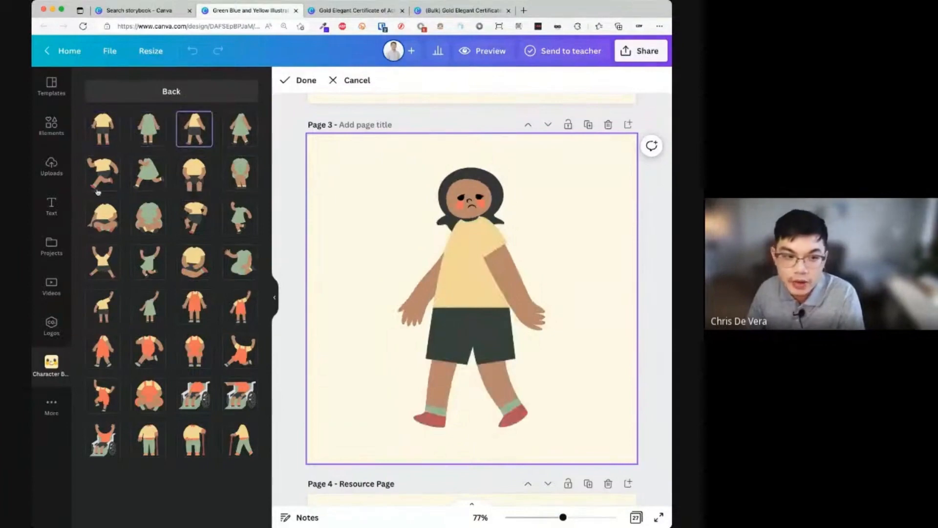
{"action": "left_click", "coordinate": [115, 143]}
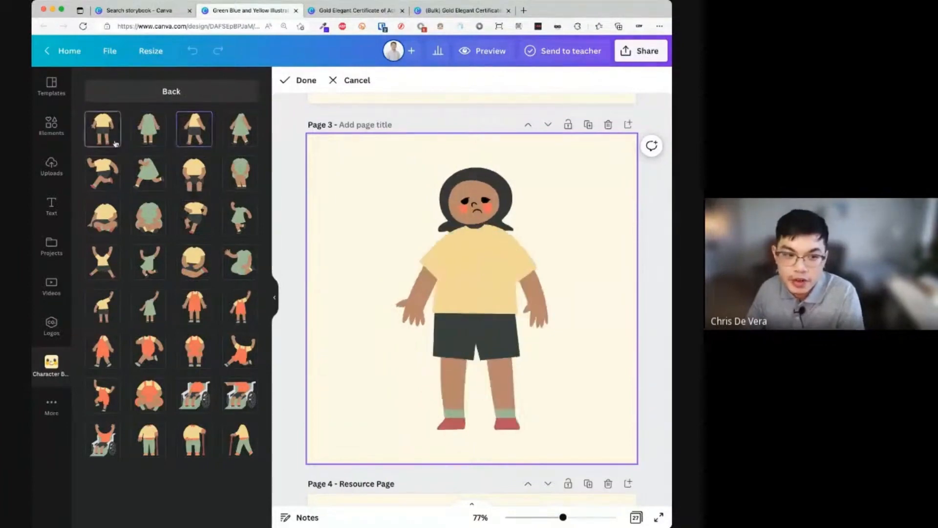
{"action": "left_click", "coordinate": [242, 259]}
{"action": "left_click", "coordinate": [236, 308]}
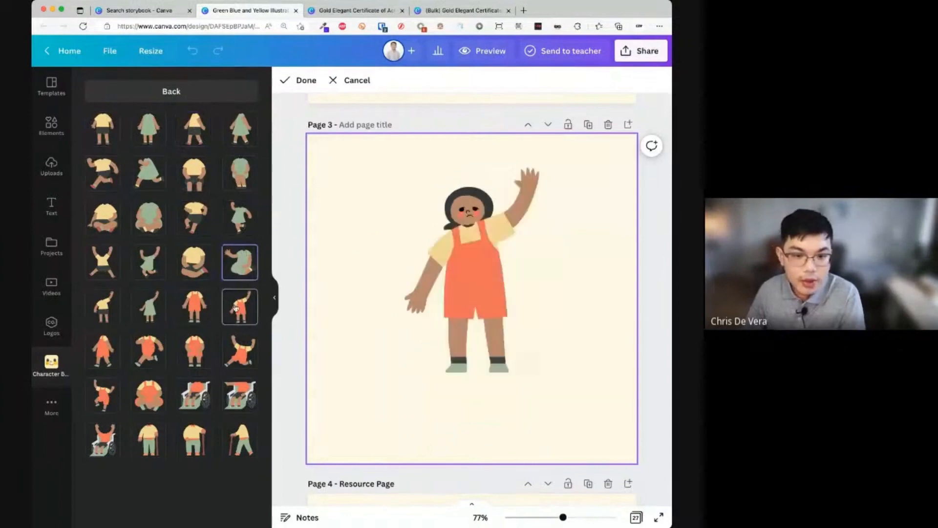
{"action": "left_click", "coordinate": [237, 360]}
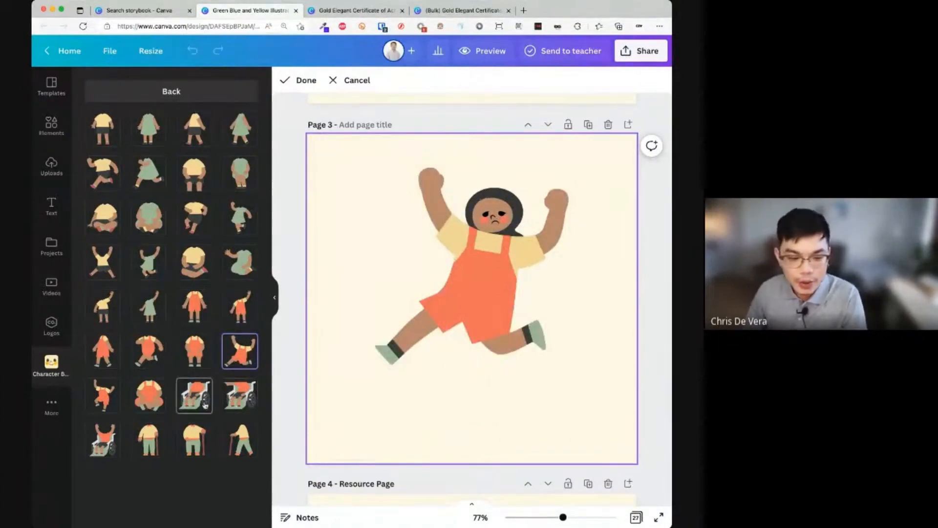
- Try the wheelchair and cane poses, then settle on the kneeling yellow-shirt pose
{"action": "left_click", "coordinate": [205, 407]}
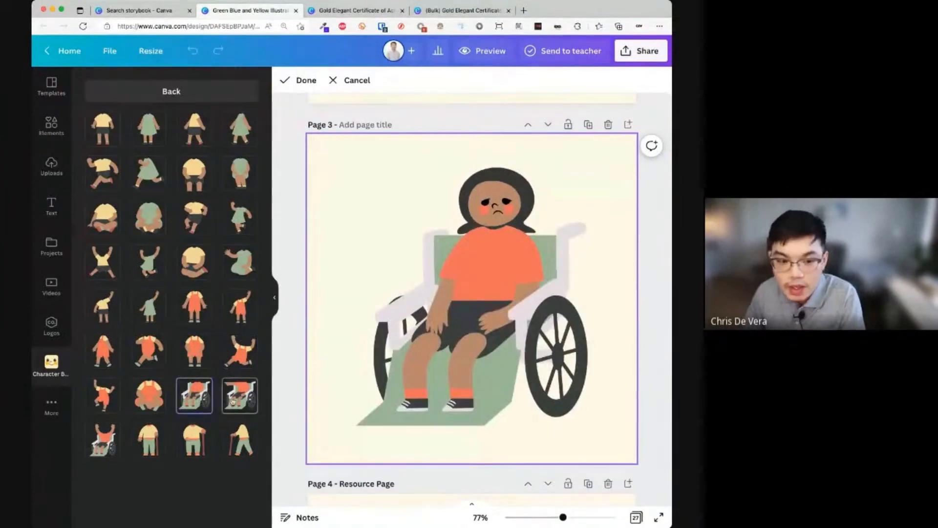
{"action": "left_click", "coordinate": [233, 402]}
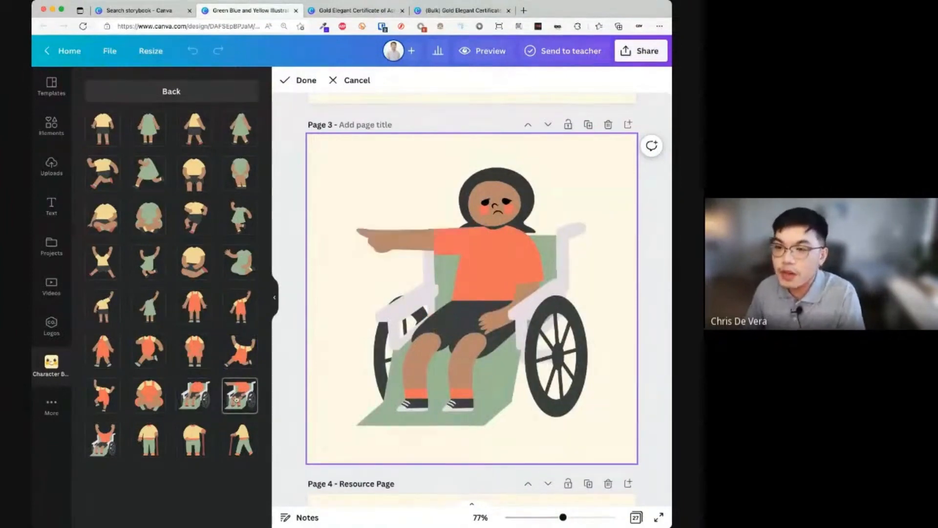
{"action": "left_click", "coordinate": [112, 450]}
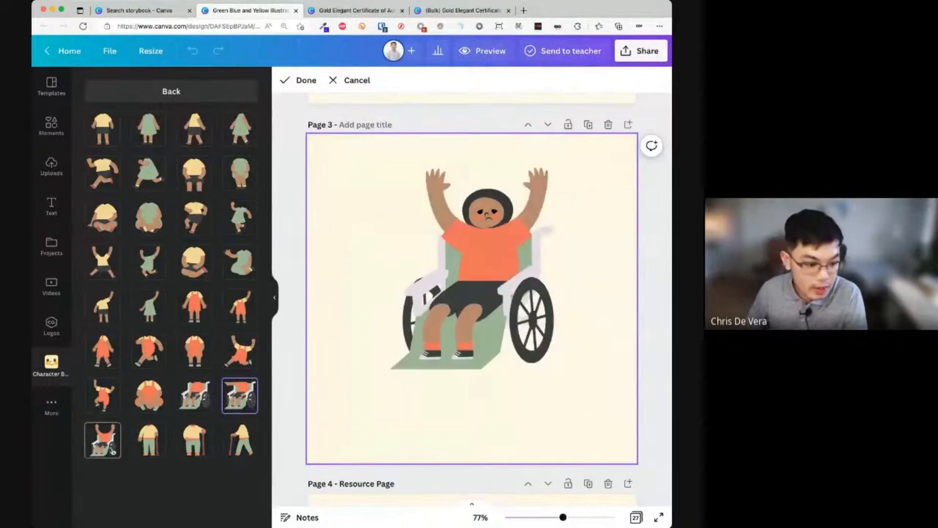
{"action": "left_click", "coordinate": [152, 447]}
{"action": "left_click", "coordinate": [201, 452]}
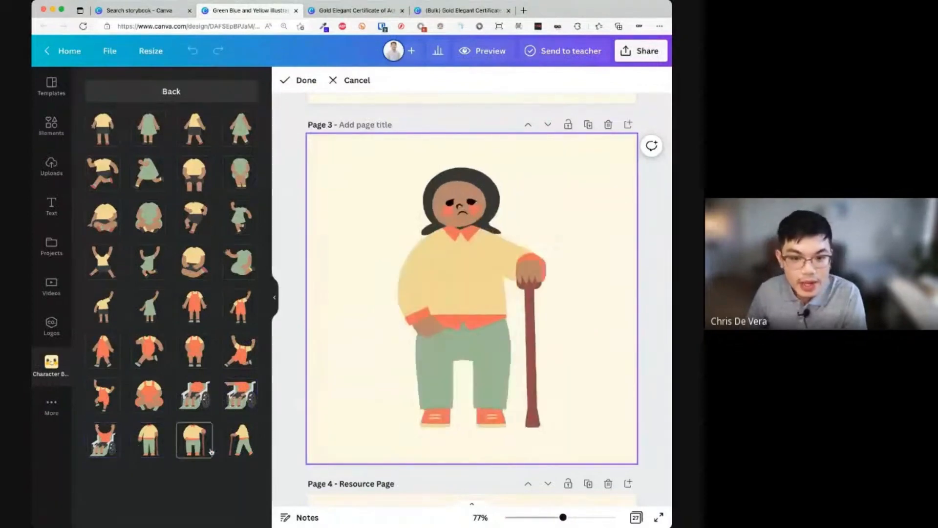
{"action": "left_click", "coordinate": [250, 450]}
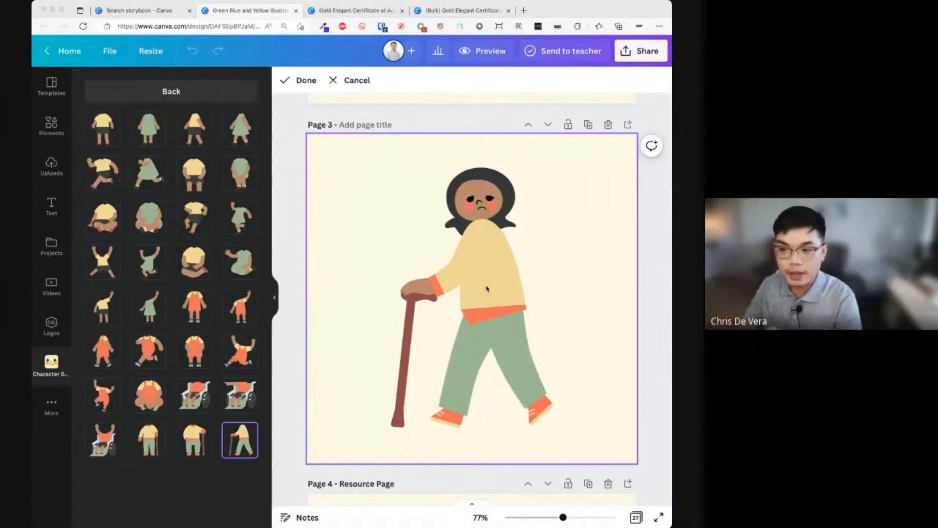
{"action": "left_click", "coordinate": [194, 218]}
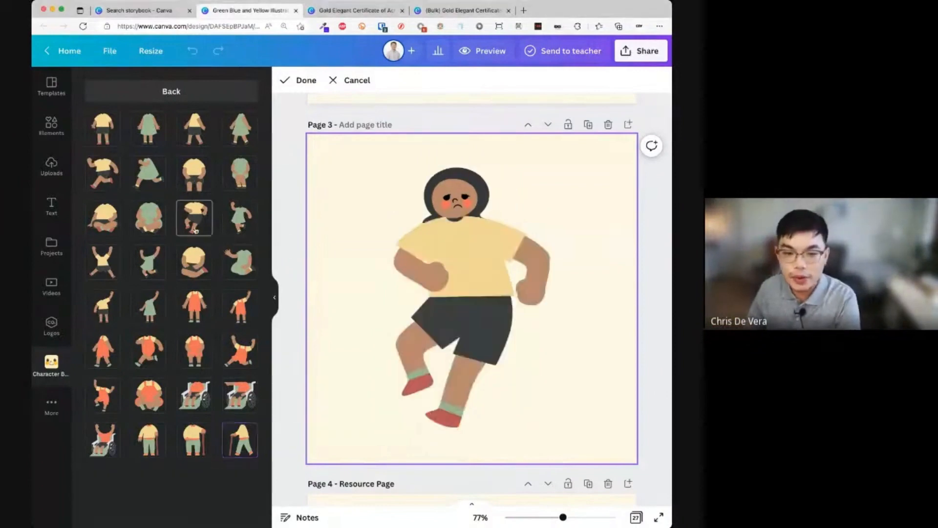
{"action": "left_click", "coordinate": [196, 250]}
- Try the preset skin tones and a custom yellow skin colour on the character
{"action": "left_click", "coordinate": [210, 101]}
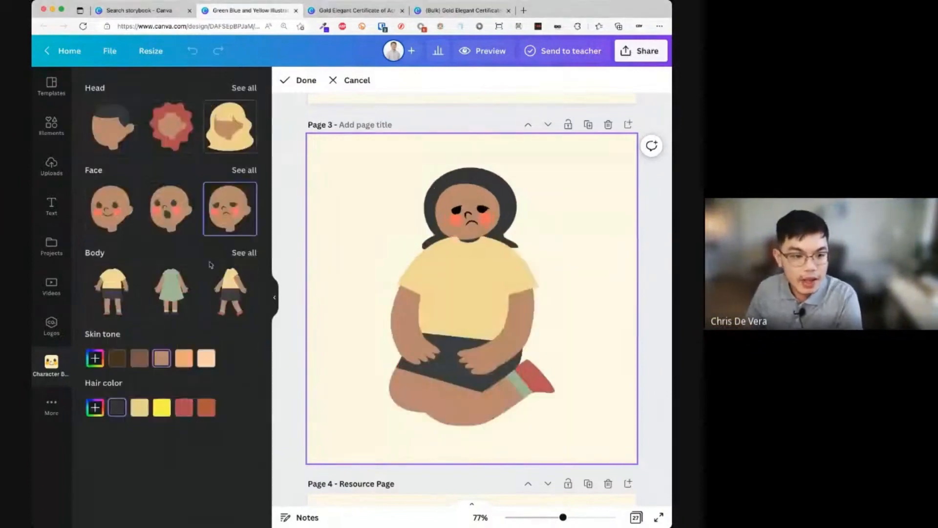
{"action": "left_click", "coordinate": [119, 364]}
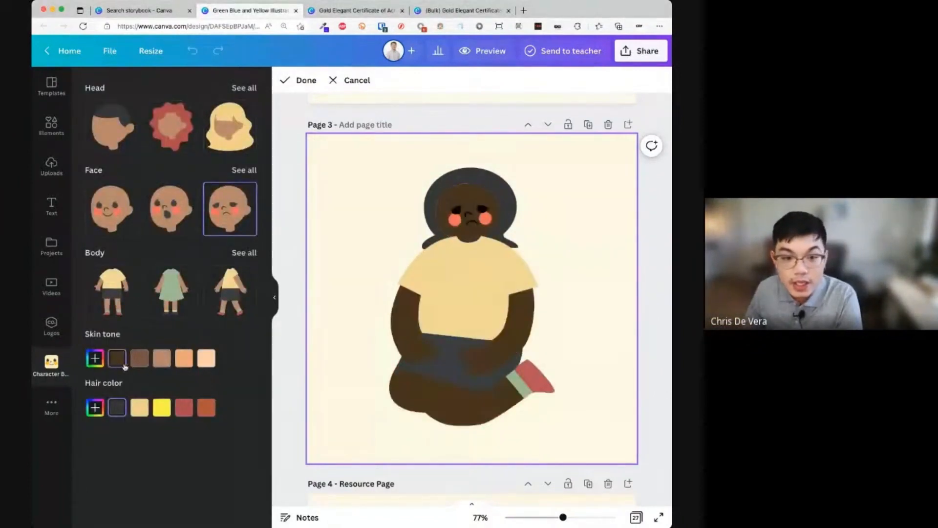
{"action": "left_click", "coordinate": [137, 364]}
{"action": "left_click", "coordinate": [162, 358]}
{"action": "left_click", "coordinate": [183, 359]}
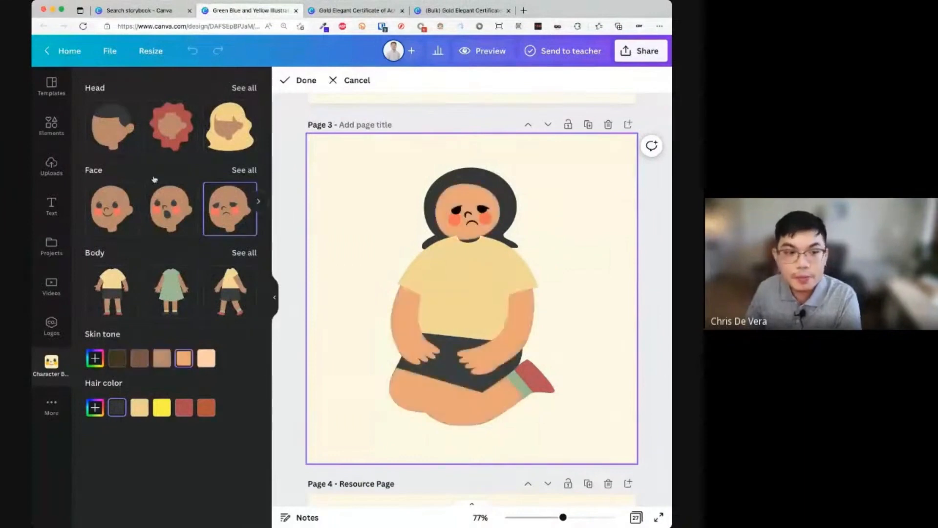
{"action": "left_click", "coordinate": [205, 358]}
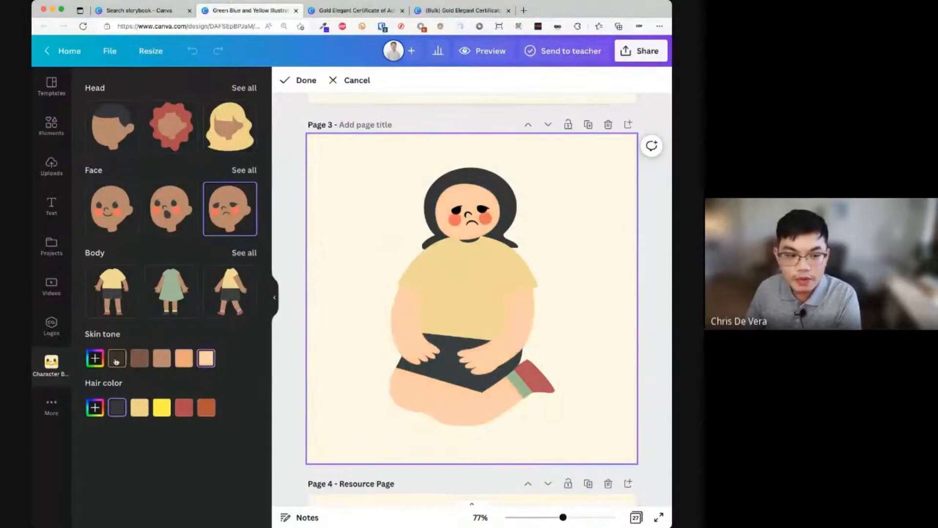
{"action": "left_click", "coordinate": [93, 359]}
{"action": "scroll", "coordinate": [184, 322], "scroll_direction": "down", "scroll_amount": 5}
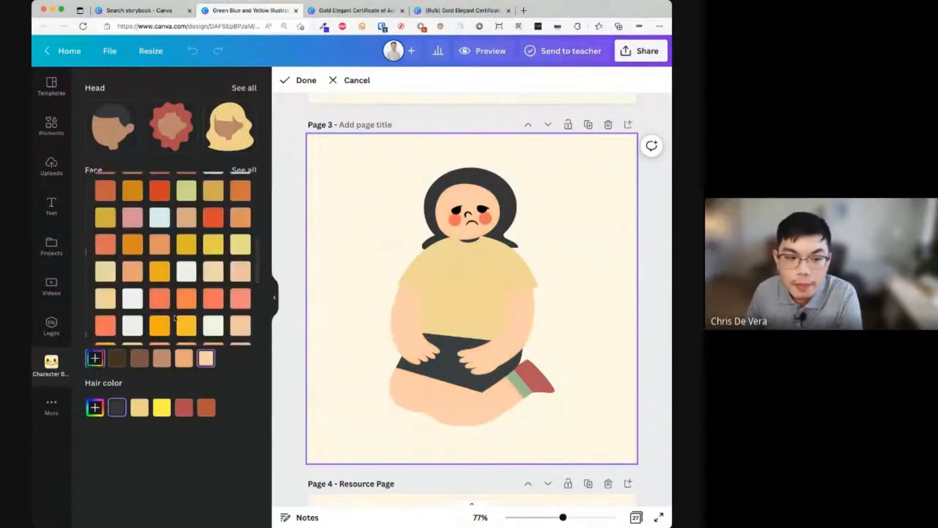
{"action": "left_click", "coordinate": [187, 334]}
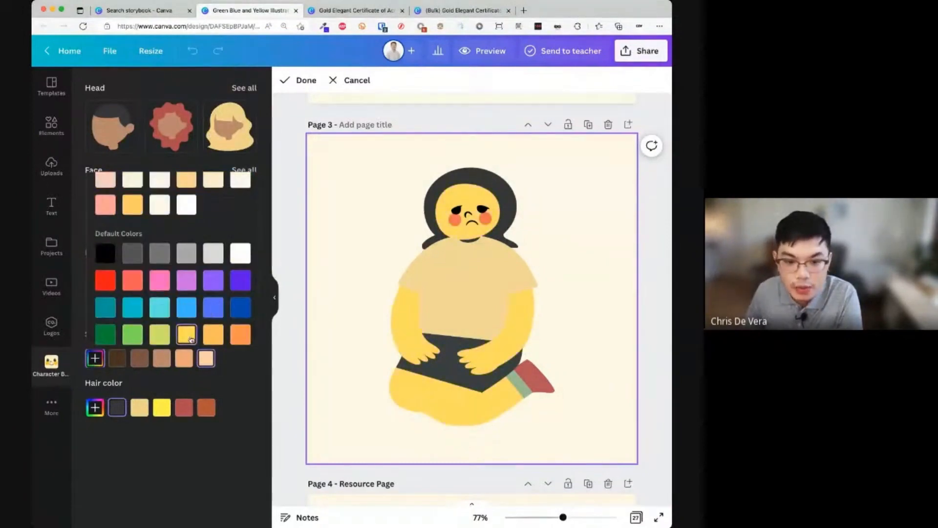
{"action": "scroll", "coordinate": [188, 337], "scroll_direction": "down", "scroll_amount": 1}
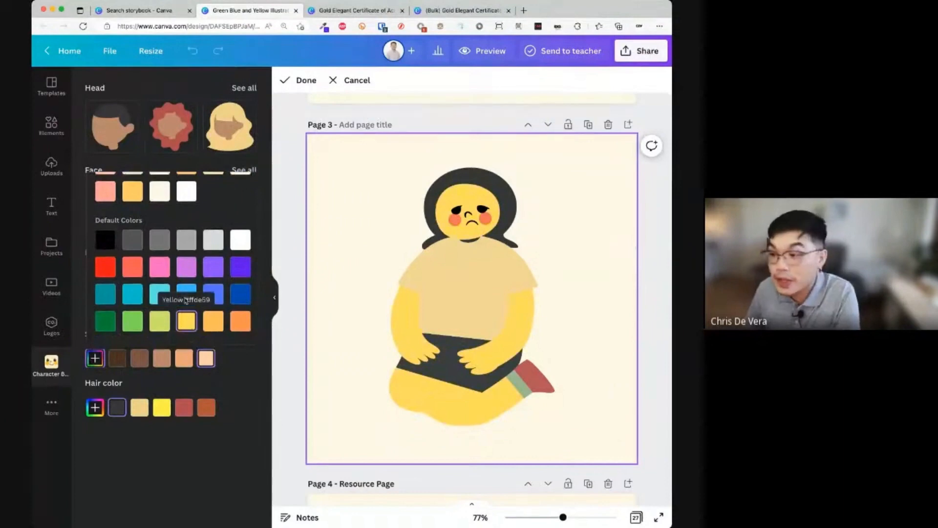
{"action": "left_click", "coordinate": [226, 371]}
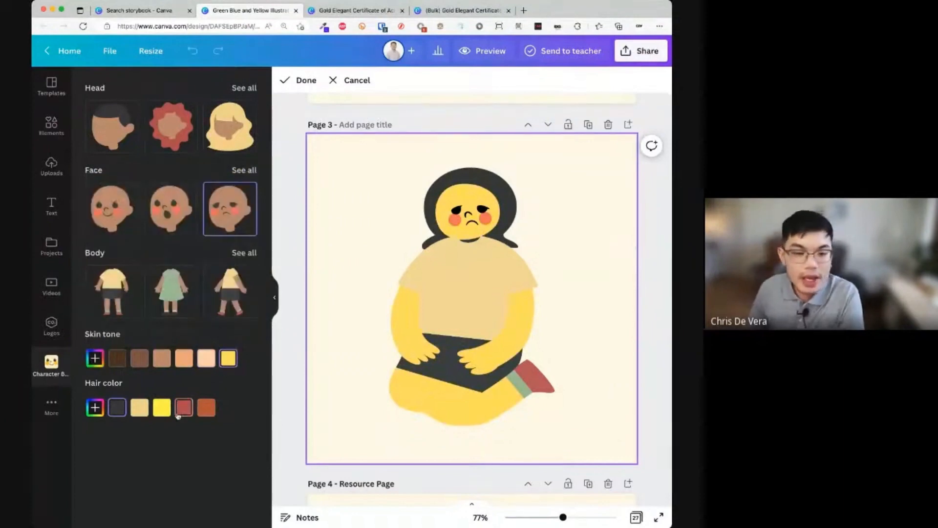
- Try reddish brown, beige and dark hair colours, ending with a custom near-black
{"action": "left_click", "coordinate": [200, 412]}
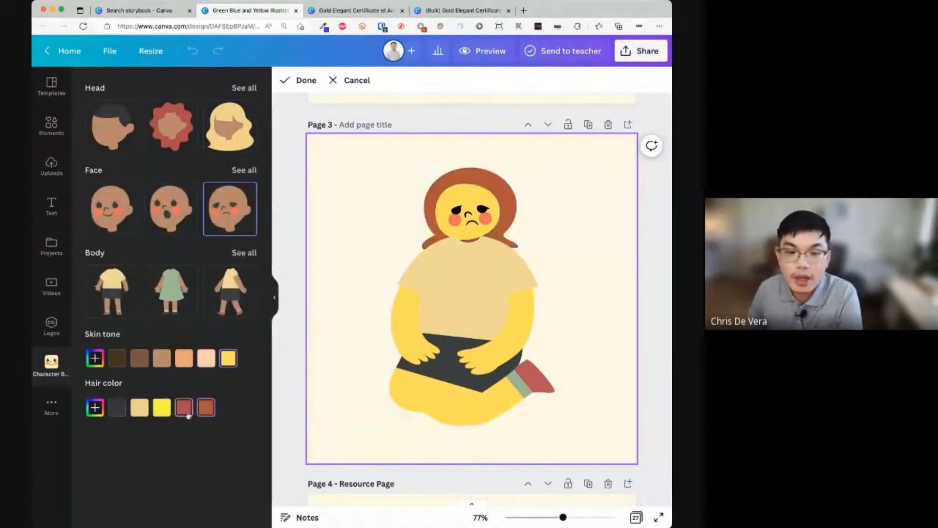
{"action": "left_click", "coordinate": [184, 411]}
{"action": "left_click", "coordinate": [140, 407]}
{"action": "left_click", "coordinate": [117, 407]}
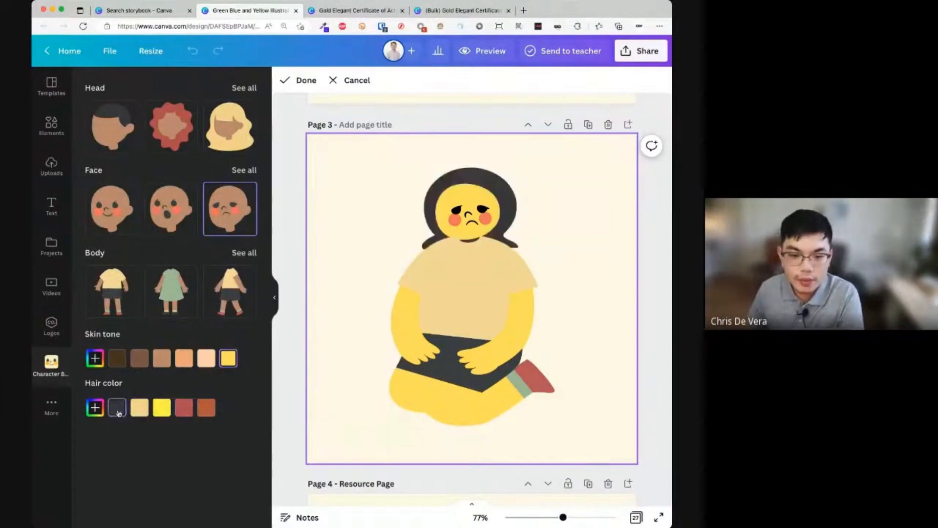
{"action": "left_click", "coordinate": [94, 407]}
{"action": "left_click", "coordinate": [213, 260]}
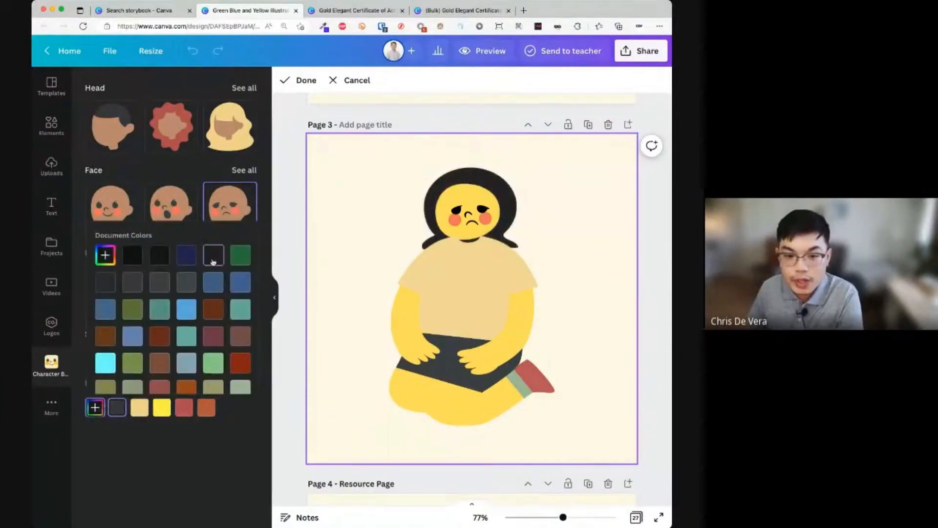
{"action": "left_click", "coordinate": [254, 436]}
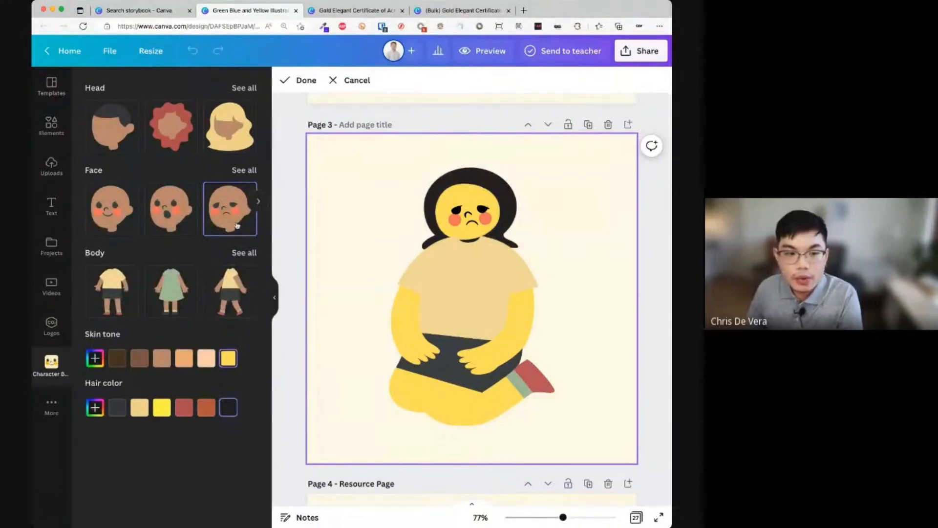
- Give the character a smiling face and tan skin
{"action": "left_click", "coordinate": [114, 215]}
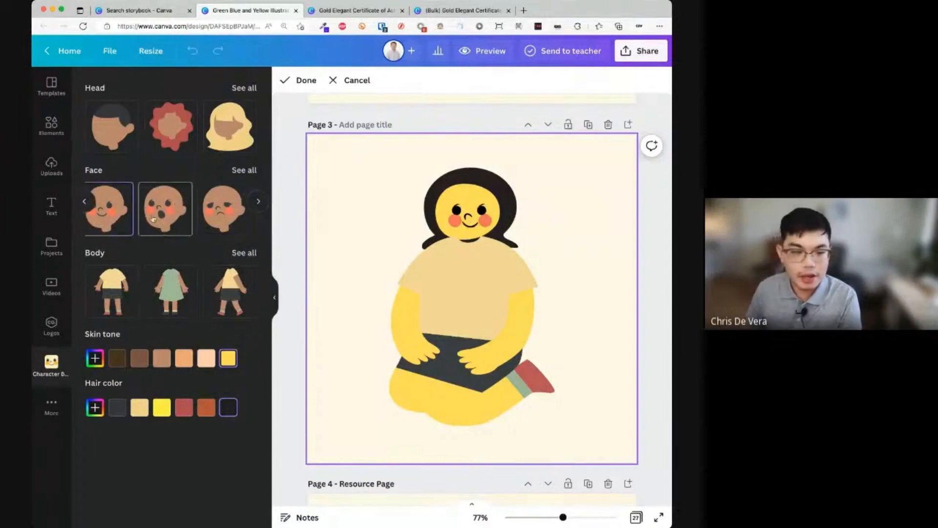
{"action": "left_click", "coordinate": [205, 364]}
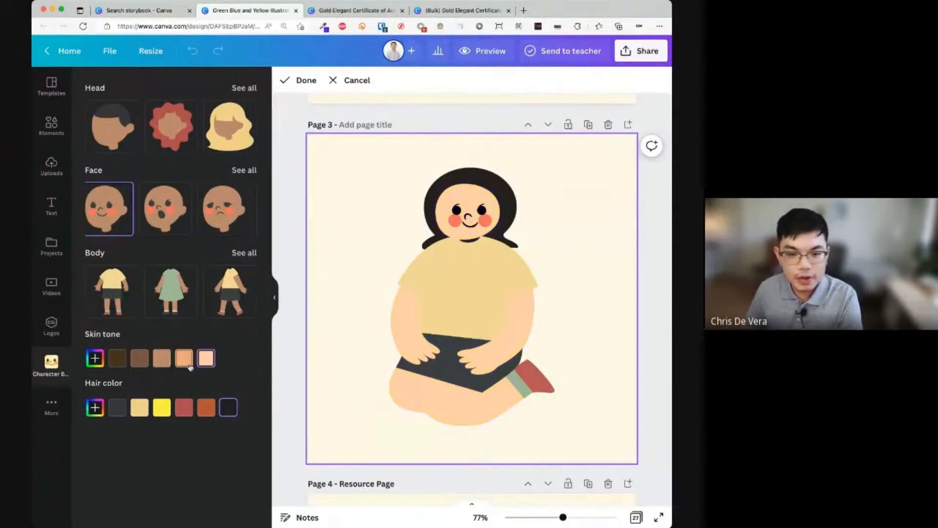
{"action": "left_click", "coordinate": [190, 367]}
{"action": "left_click", "coordinate": [163, 364]}
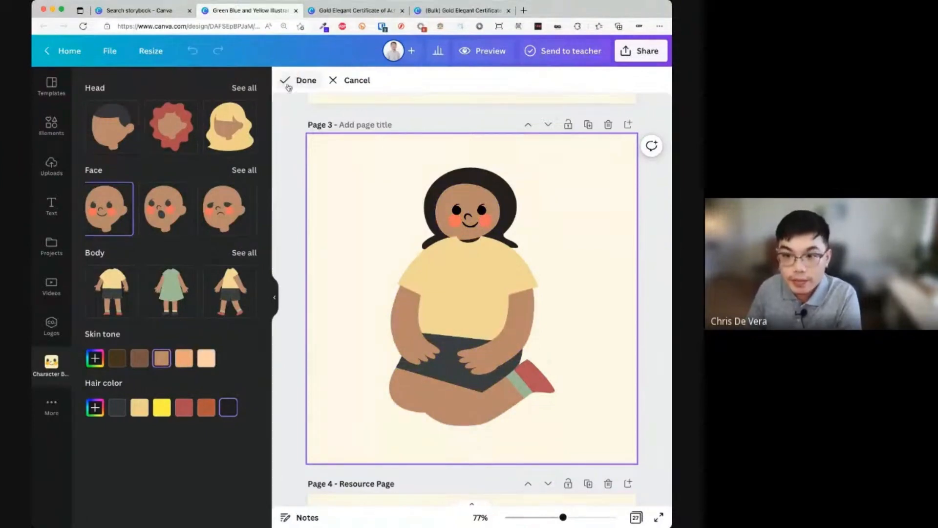
- Finish the character, then move, shrink and straighten it in Page 3's upper left
{"action": "left_click", "coordinate": [292, 84]}
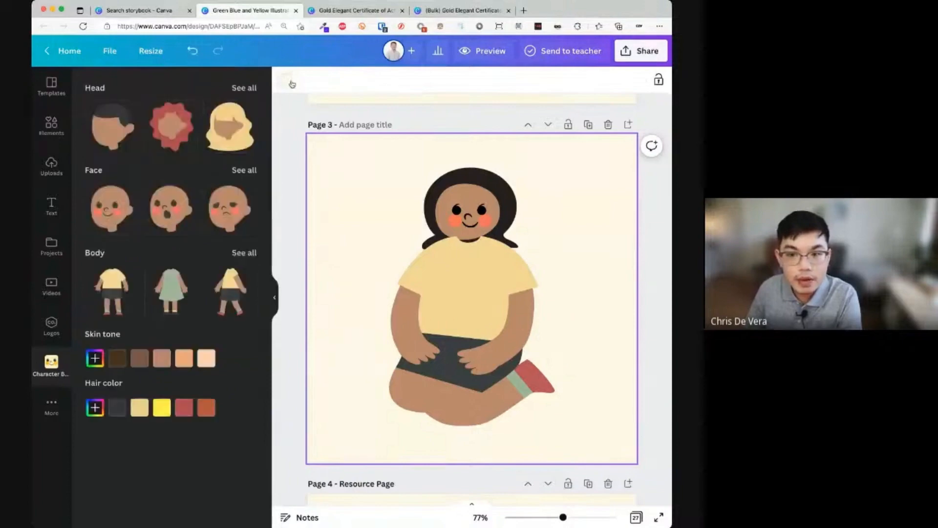
{"action": "left_click_drag", "start_coordinate": [430, 256], "coordinate": [480, 280]}
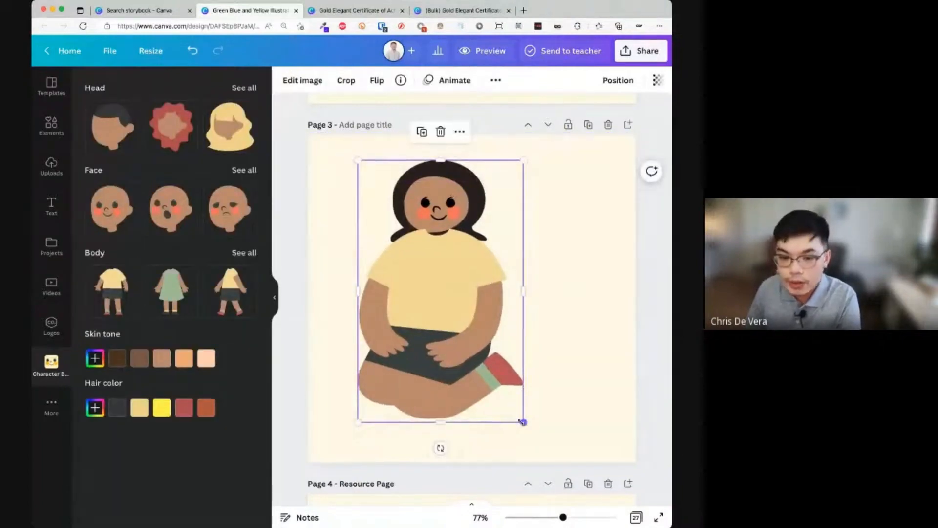
{"action": "left_click_drag", "start_coordinate": [523, 422], "coordinate": [482, 357]}
{"action": "left_click_drag", "start_coordinate": [416, 377], "coordinate": [430, 434]}
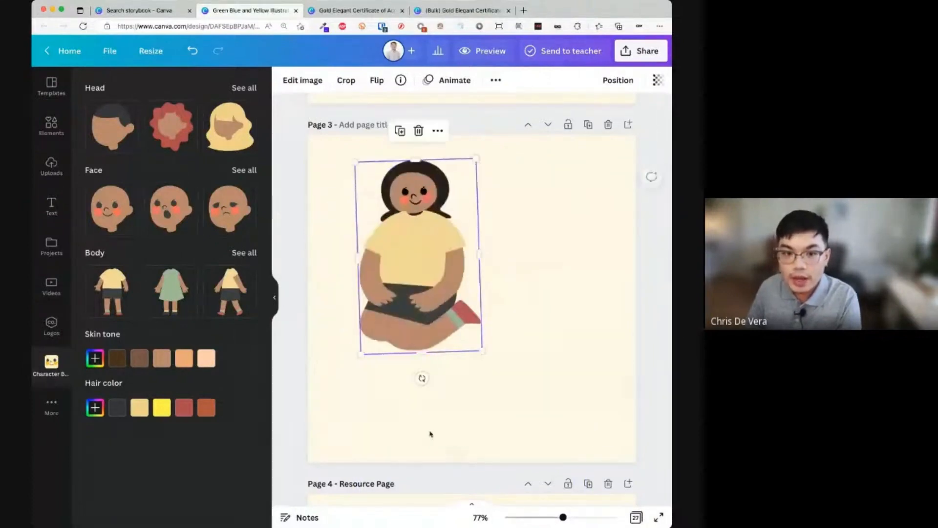
{"action": "mouse_move", "coordinate": [422, 378]}
{"action": "left_mouse_down"}
{"action": "mouse_move", "coordinate": [410, 383]}
{"action": "mouse_move", "coordinate": [420, 386]}
{"action": "left_mouse_up"}
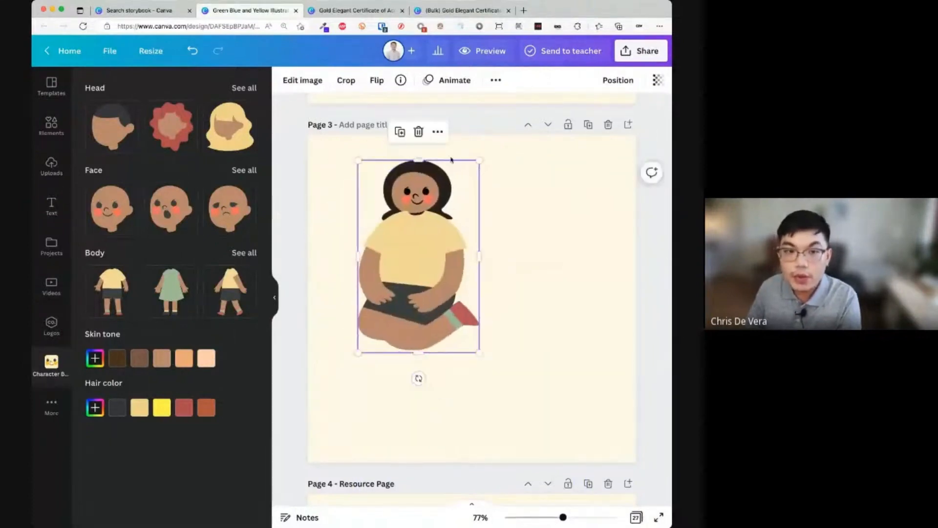
{"action": "left_click", "coordinate": [445, 83]}
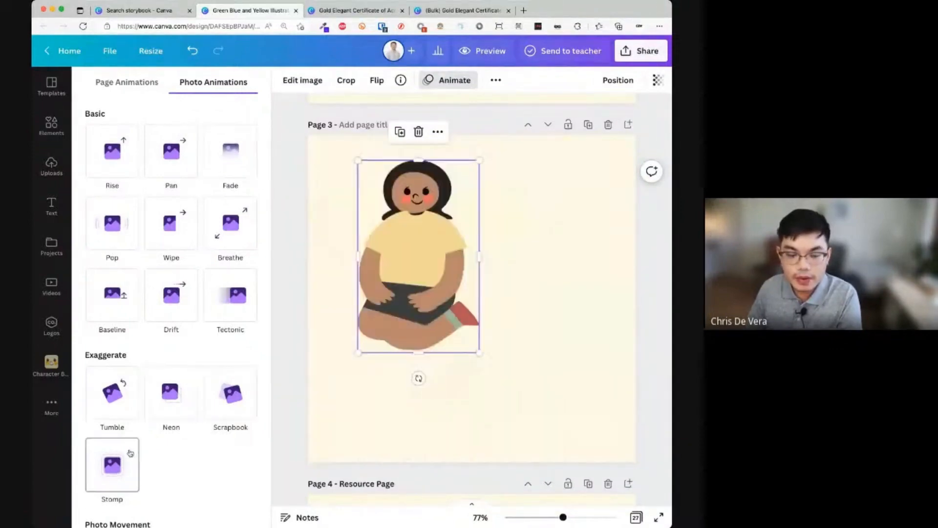
{"action": "left_click", "coordinate": [472, 375]}
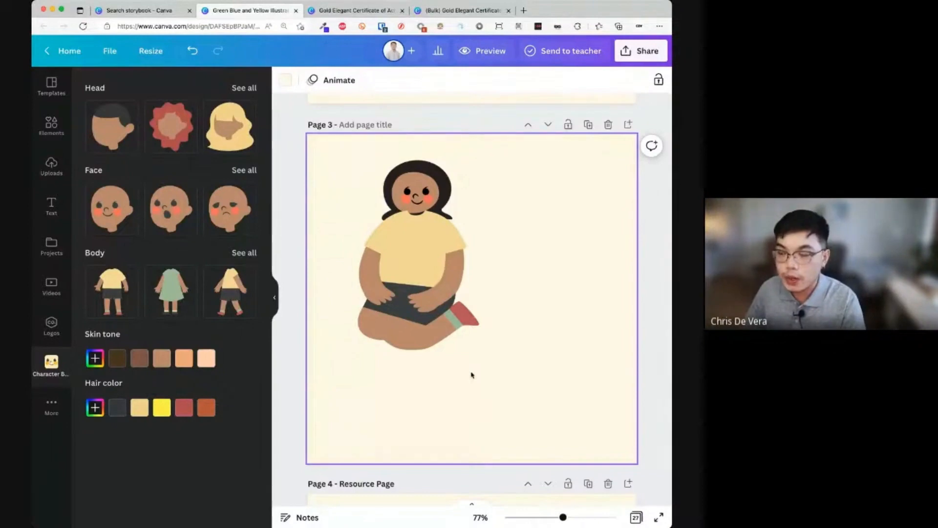
{"action": "left_click", "coordinate": [513, 226]}
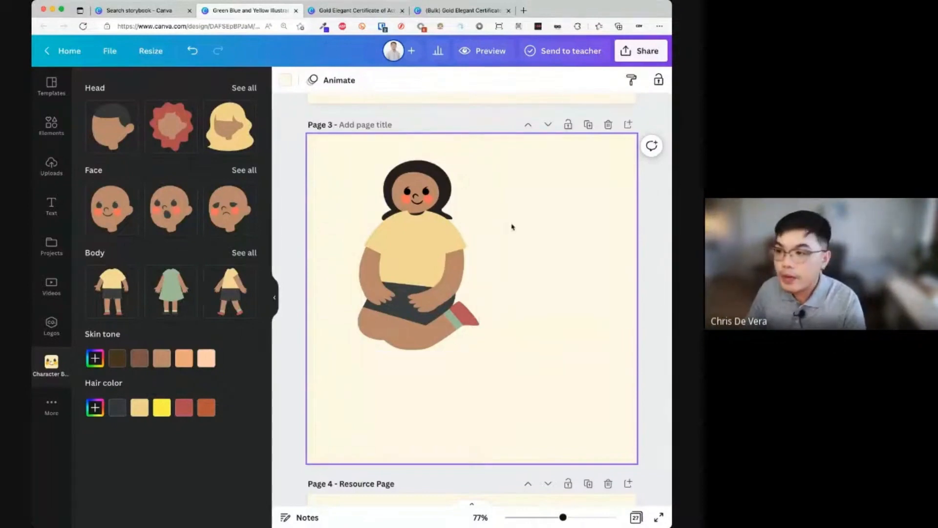
- Go from the storybook search tab to the Canva home page and show the Whiteboards designs
{"action": "left_click", "coordinate": [161, 11]}
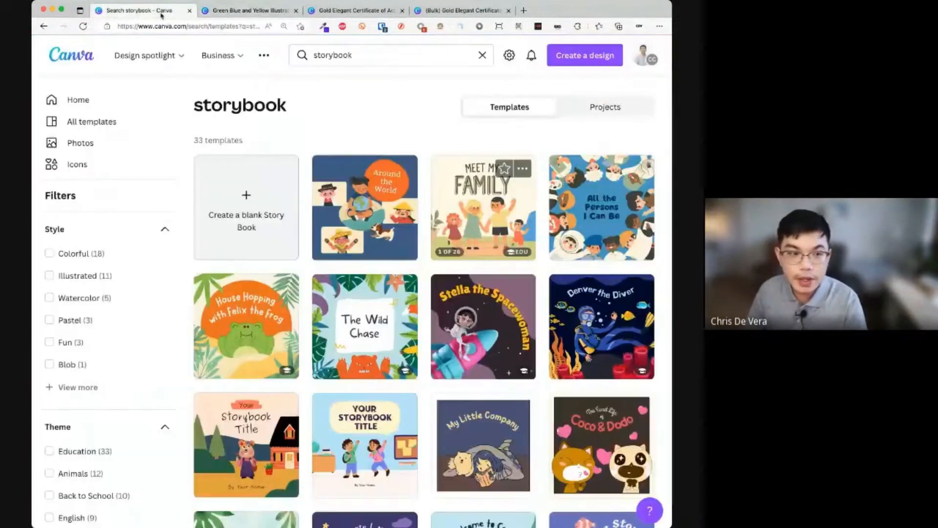
{"action": "left_click", "coordinate": [83, 61]}
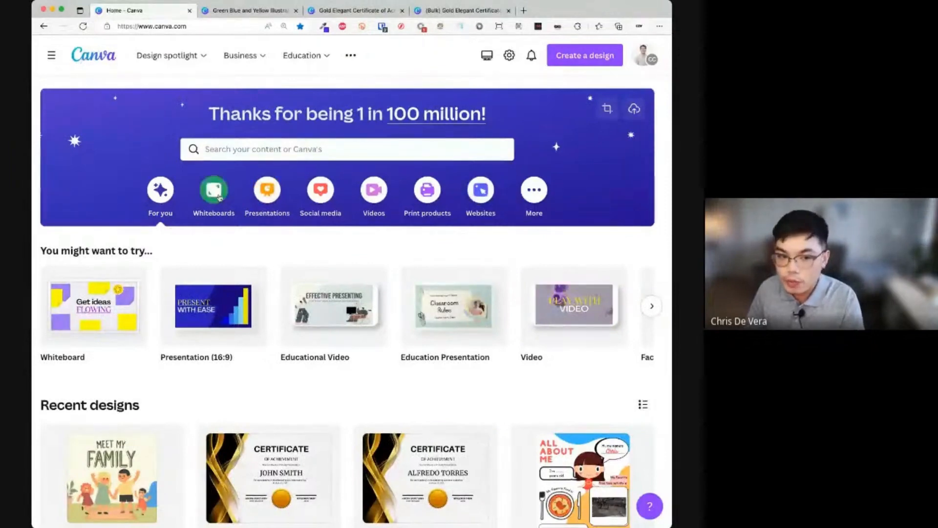
{"action": "mouse_move", "coordinate": [86, 340]}
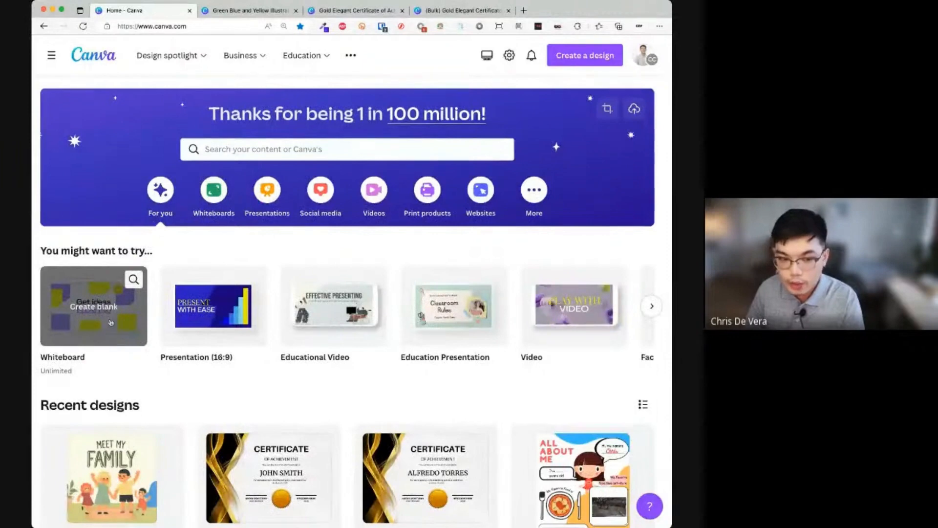
{"action": "left_click", "coordinate": [220, 192]}
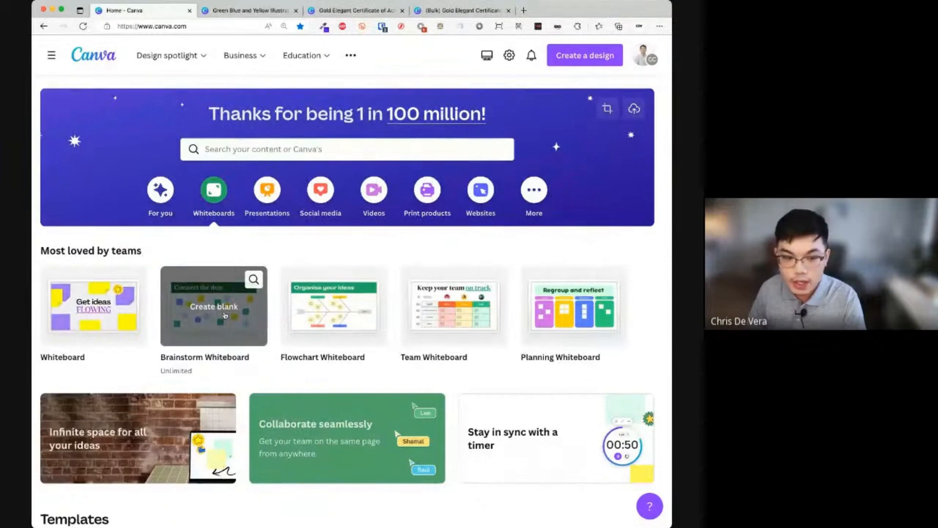
- Browse the brainstorm whiteboard templates and open the SWOT Analysis template as a new design
{"action": "left_click", "coordinate": [253, 287]}
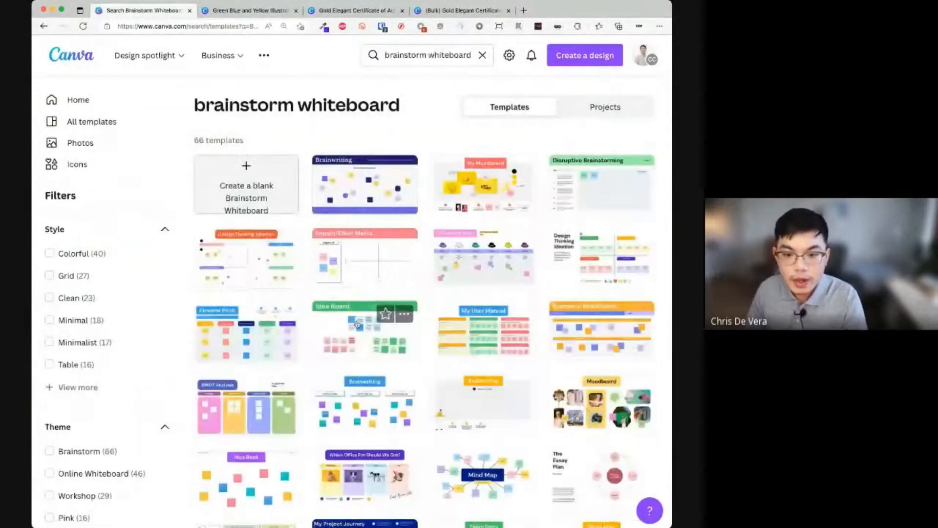
{"action": "scroll", "coordinate": [369, 327], "scroll_direction": "down", "scroll_amount": 6}
{"action": "scroll", "coordinate": [369, 327], "scroll_direction": "down", "scroll_amount": 1}
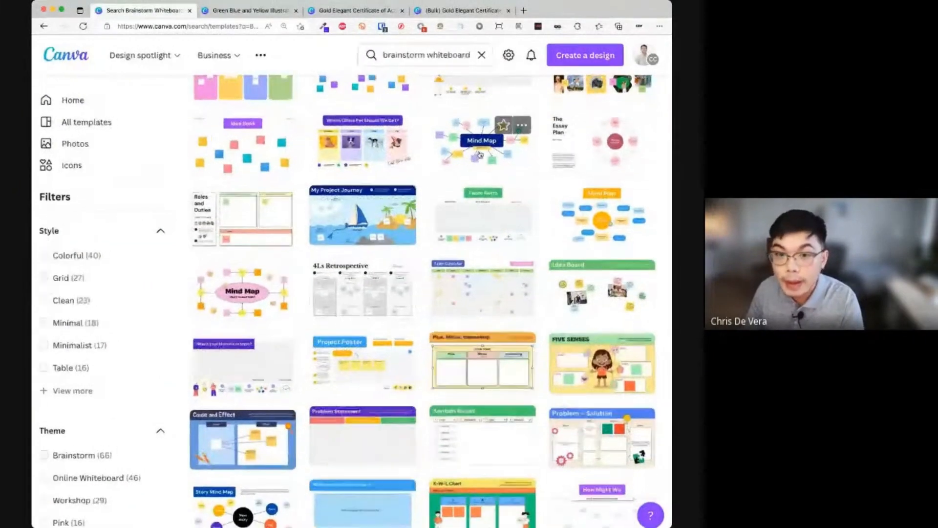
{"action": "scroll", "coordinate": [480, 154], "scroll_direction": "up", "scroll_amount": 5}
{"action": "scroll", "coordinate": [412, 299], "scroll_direction": "down", "scroll_amount": 2}
{"action": "scroll", "coordinate": [411, 299], "scroll_direction": "down", "scroll_amount": 8}
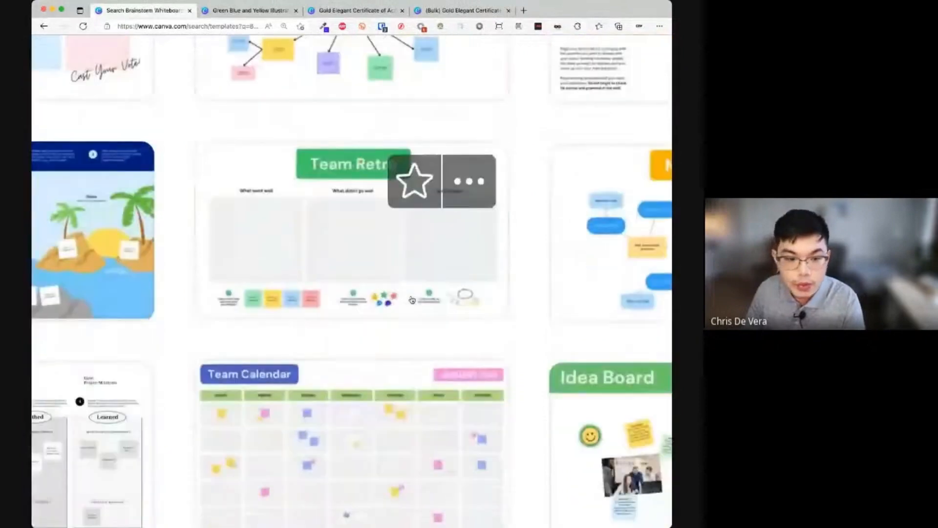
{"action": "scroll", "coordinate": [373, 312], "scroll_direction": "down", "scroll_amount": 3}
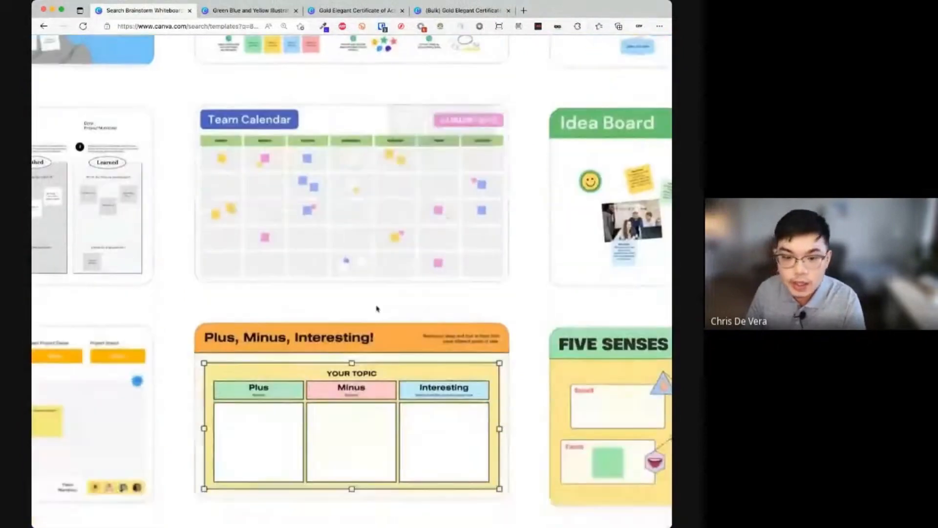
{"action": "scroll", "coordinate": [376, 311], "scroll_direction": "right", "scroll_amount": 3}
{"action": "scroll", "coordinate": [553, 429], "scroll_direction": "down", "scroll_amount": 1}
{"action": "scroll", "coordinate": [553, 428], "scroll_direction": "right", "scroll_amount": 2}
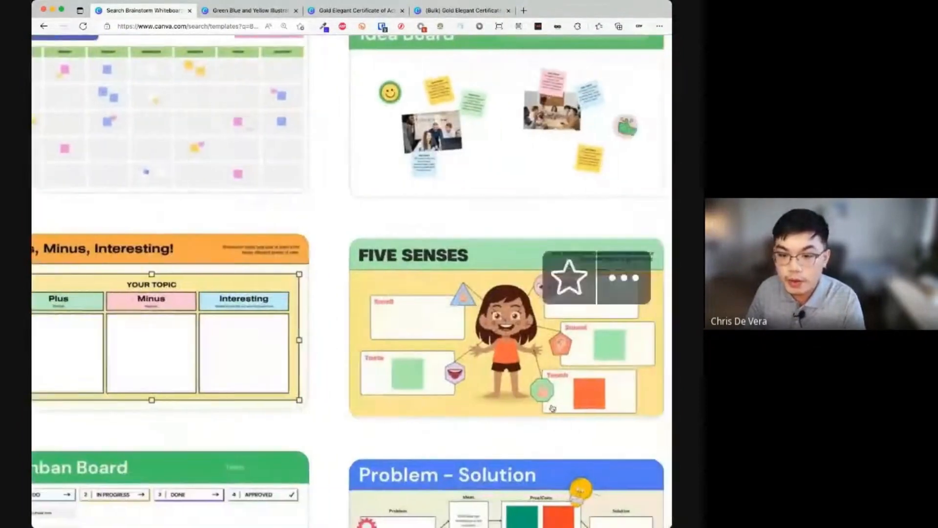
{"action": "scroll", "coordinate": [517, 393], "scroll_direction": "down", "scroll_amount": 6}
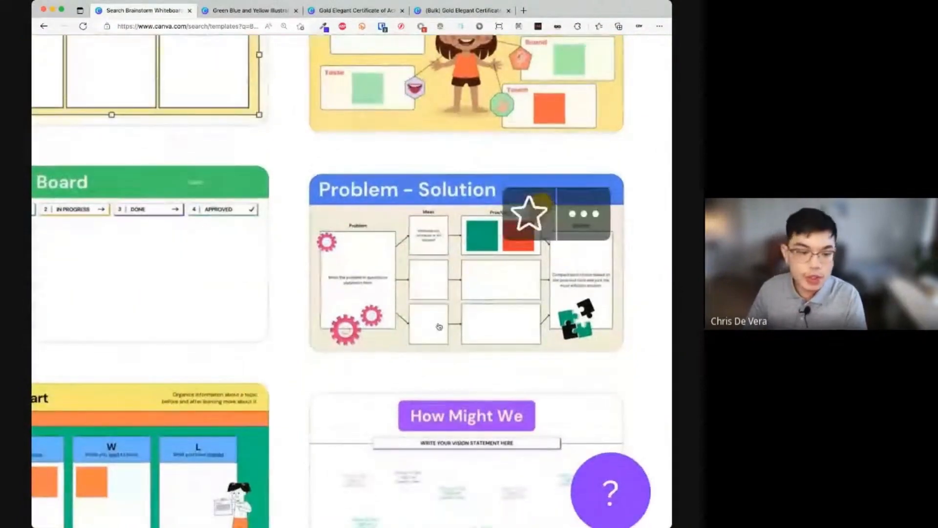
{"action": "scroll", "coordinate": [245, 312], "scroll_direction": "up", "scroll_amount": 5}
{"action": "scroll", "coordinate": [245, 312], "scroll_direction": "left", "scroll_amount": 4}
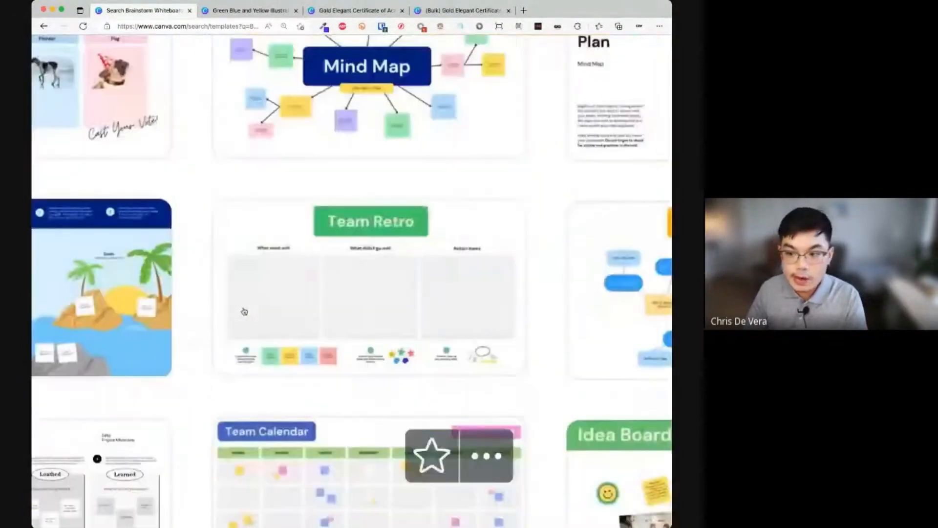
{"action": "scroll", "coordinate": [244, 312], "scroll_direction": "up", "scroll_amount": 7}
{"action": "scroll", "coordinate": [244, 311], "scroll_direction": "left", "scroll_amount": 3}
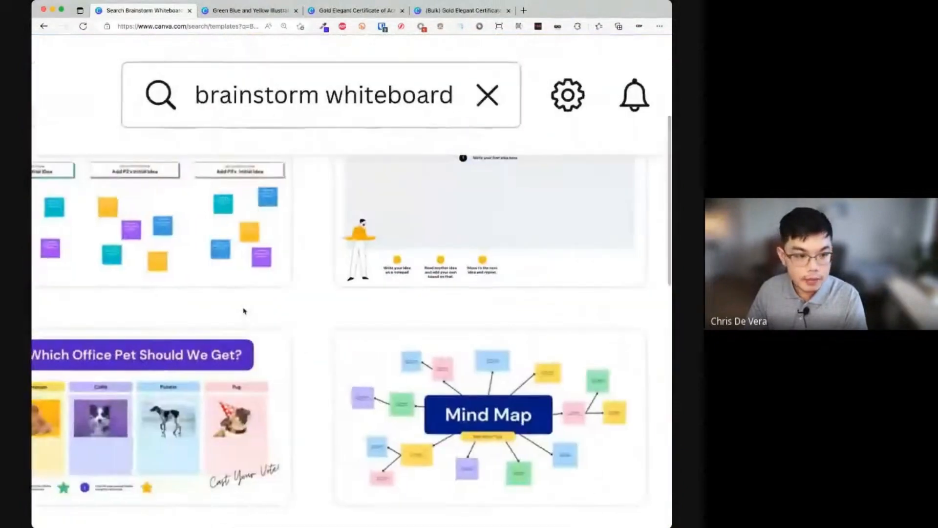
{"action": "scroll", "coordinate": [245, 312], "scroll_direction": "up", "scroll_amount": 7}
{"action": "scroll", "coordinate": [244, 312], "scroll_direction": "left", "scroll_amount": 2}
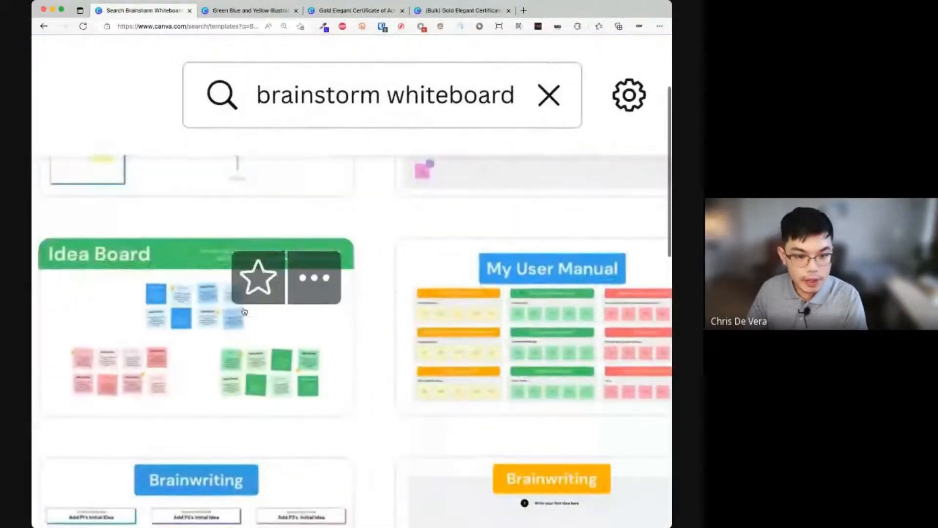
{"action": "scroll", "coordinate": [244, 312], "scroll_direction": "up", "scroll_amount": 6}
{"action": "scroll", "coordinate": [244, 311], "scroll_direction": "left", "scroll_amount": 2}
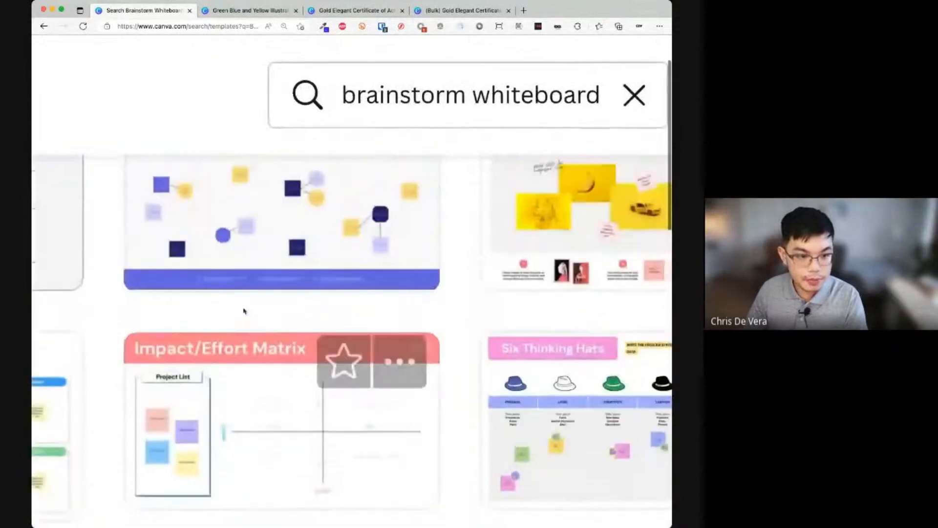
{"action": "scroll", "coordinate": [244, 311], "scroll_direction": "down", "scroll_amount": 5}
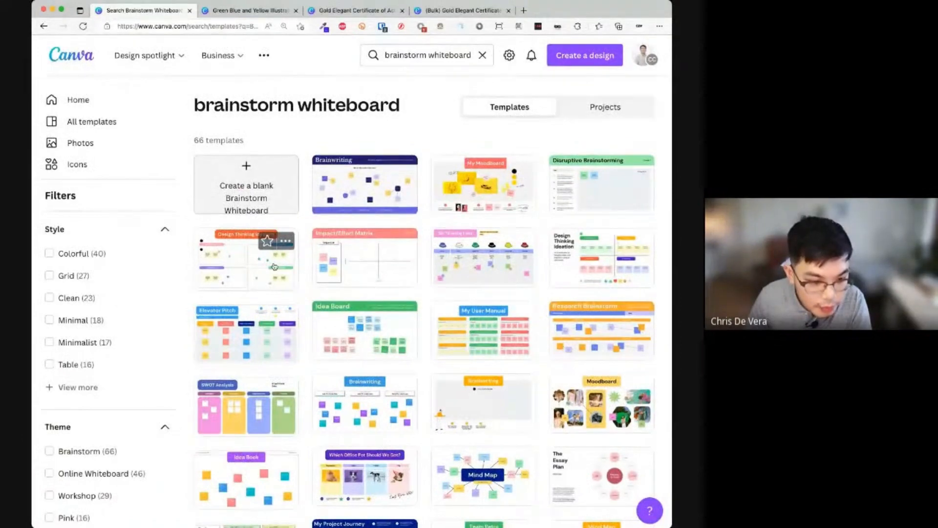
{"action": "scroll", "coordinate": [274, 266], "scroll_direction": "down", "scroll_amount": 2}
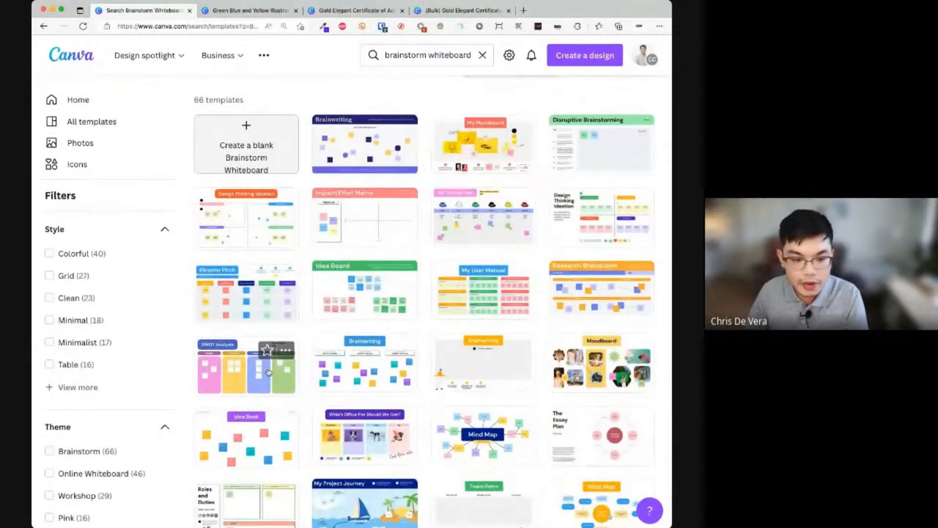
{"action": "left_click", "coordinate": [268, 372]}
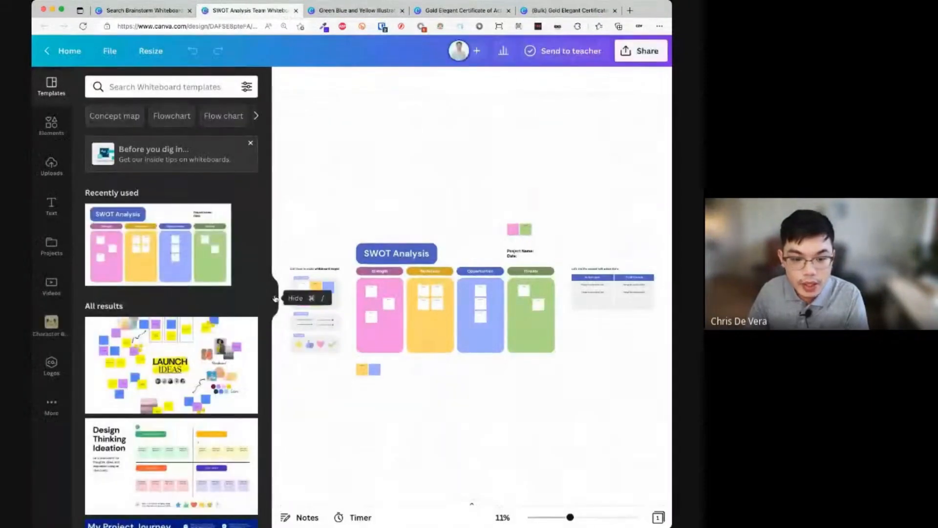
- Collapse the templates side panel to widen the whiteboard canvas
{"action": "left_click", "coordinate": [275, 298]}
{"action": "scroll", "coordinate": [361, 445], "scroll_direction": "down", "scroll_amount": 8}
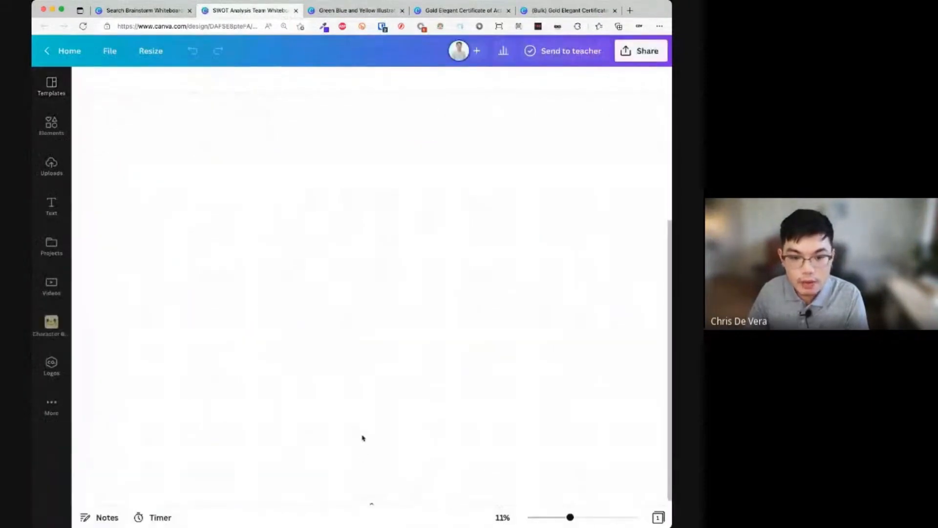
{"action": "scroll", "coordinate": [363, 437], "scroll_direction": "up", "scroll_amount": 15}
{"action": "scroll", "coordinate": [372, 430], "scroll_direction": "right", "scroll_amount": 8}
{"action": "scroll", "coordinate": [371, 430], "scroll_direction": "down", "scroll_amount": 5}
{"action": "scroll", "coordinate": [371, 430], "scroll_direction": "left", "scroll_amount": 8}
{"action": "scroll", "coordinate": [371, 429], "scroll_direction": "down", "scroll_amount": 4}
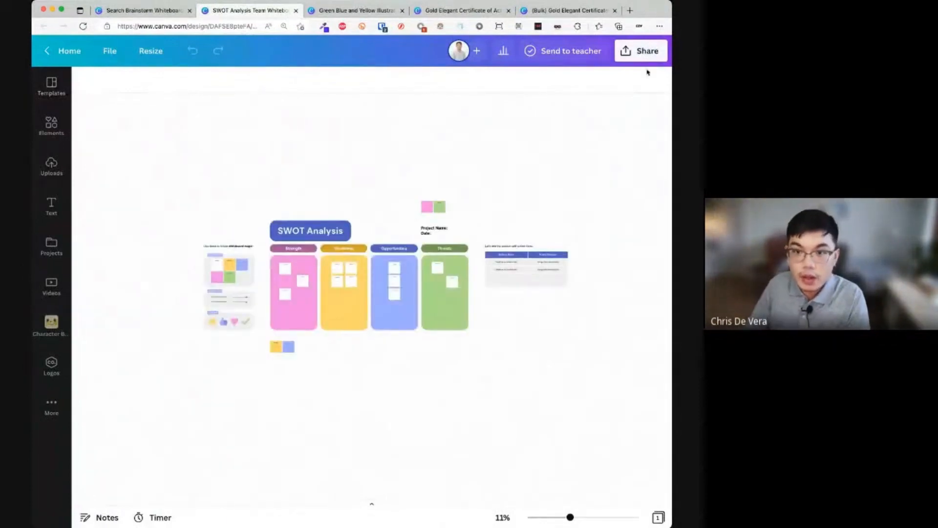
- Set link access to Anyone with the link (Can edit) and copy the share link
{"action": "left_click", "coordinate": [644, 51]}
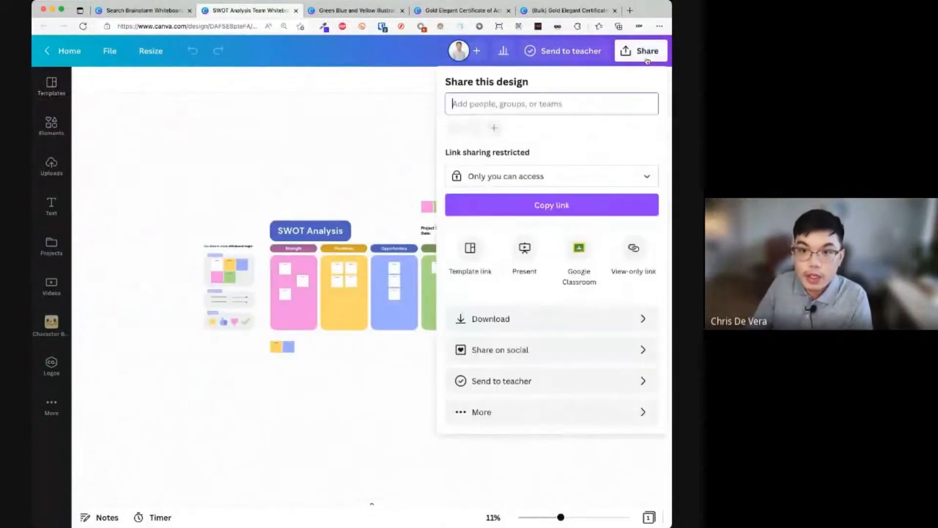
{"action": "left_click", "coordinate": [576, 186]}
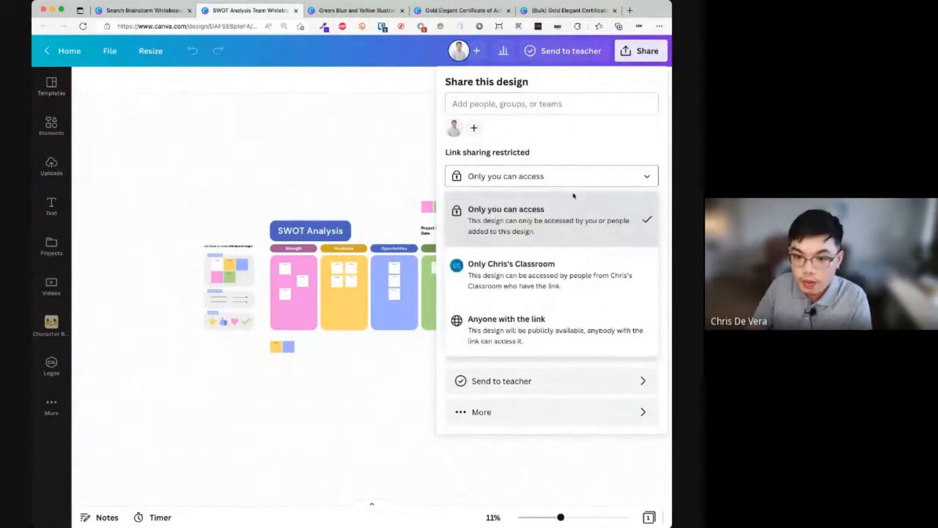
{"action": "left_click", "coordinate": [557, 326]}
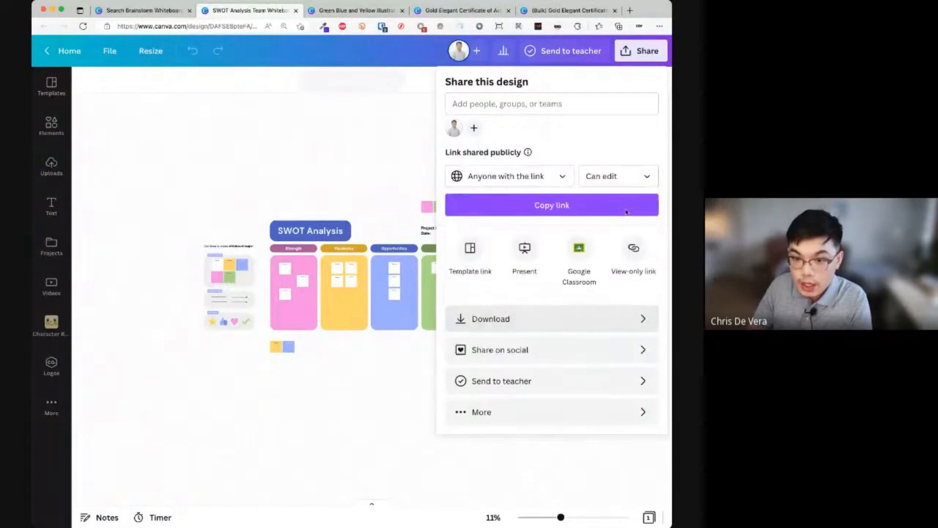
{"action": "left_click", "coordinate": [608, 208]}
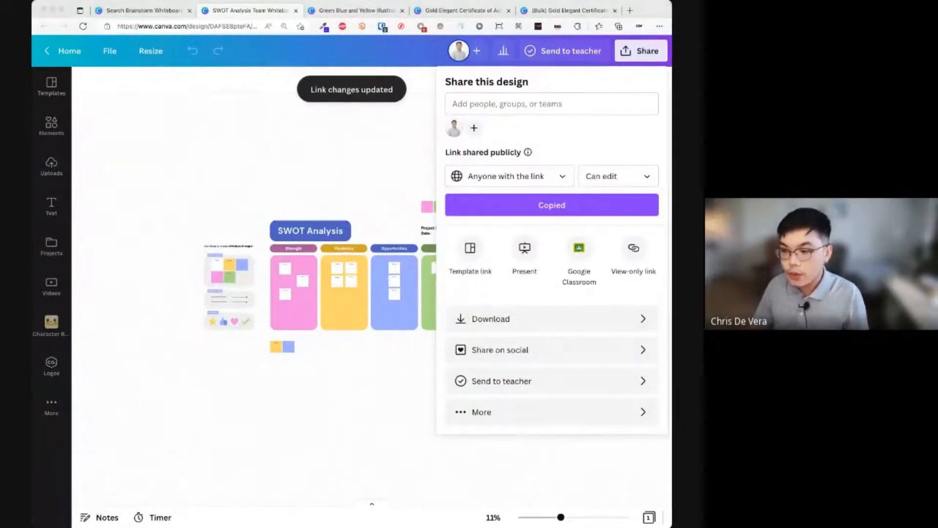
{"action": "left_click", "coordinate": [342, 203]}
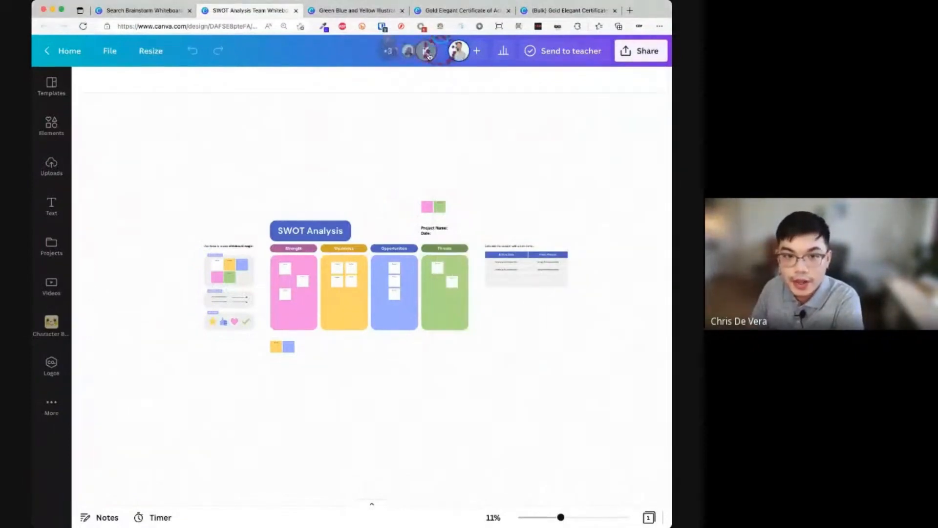
- Zoom the SWOT board to about 26% and select the yellow sample sticky note in the palette
{"action": "scroll", "coordinate": [429, 57], "scroll_direction": "up", "scroll_amount": 5}
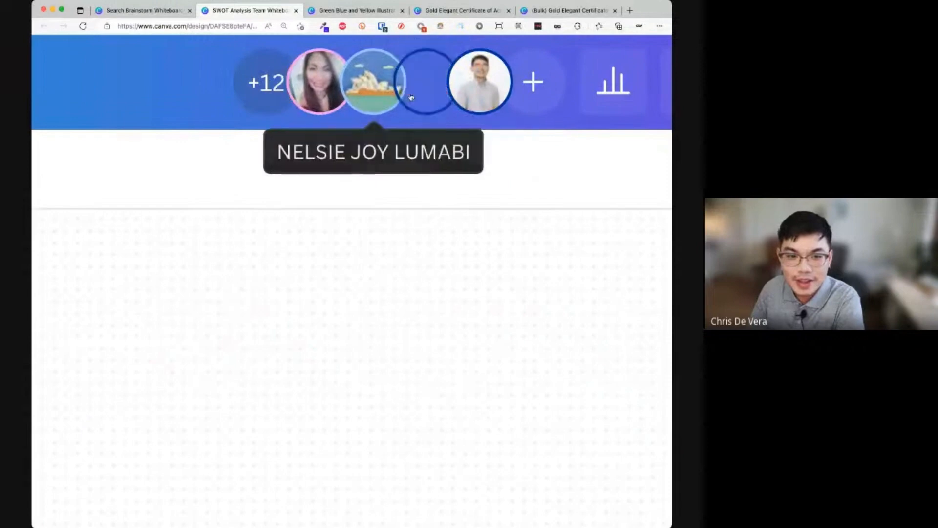
{"action": "scroll", "coordinate": [411, 97], "scroll_direction": "down", "scroll_amount": 5}
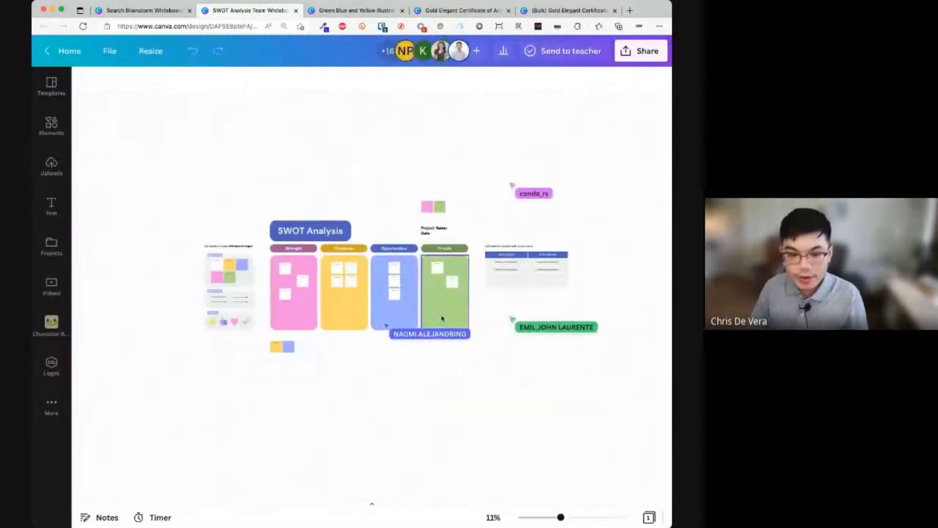
{"action": "mouse_move", "coordinate": [561, 517]}
{"action": "left_mouse_down"}
{"action": "mouse_move", "coordinate": [601, 517]}
{"action": "mouse_move", "coordinate": [542, 517]}
{"action": "mouse_move", "coordinate": [576, 517]}
{"action": "left_mouse_up"}
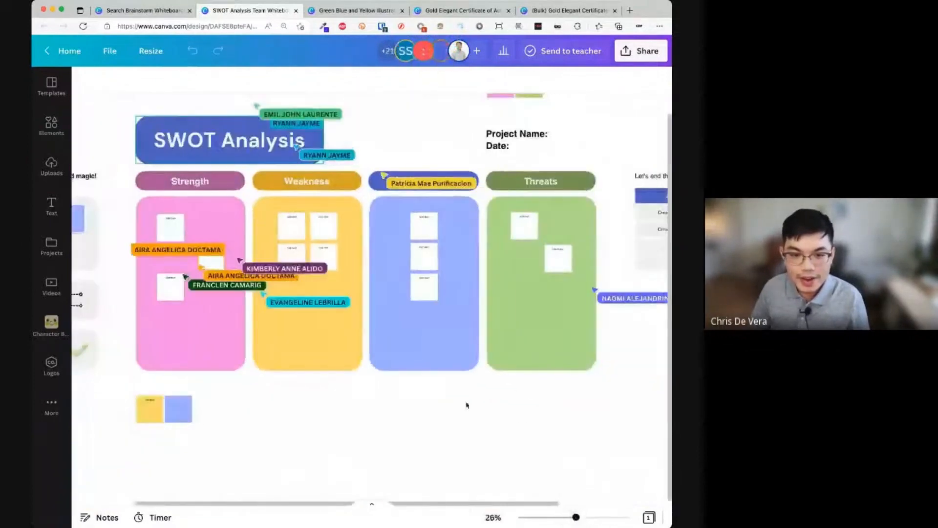
{"action": "scroll", "coordinate": [387, 375], "scroll_direction": "left", "scroll_amount": 1}
{"action": "scroll", "coordinate": [388, 375], "scroll_direction": "up", "scroll_amount": 1}
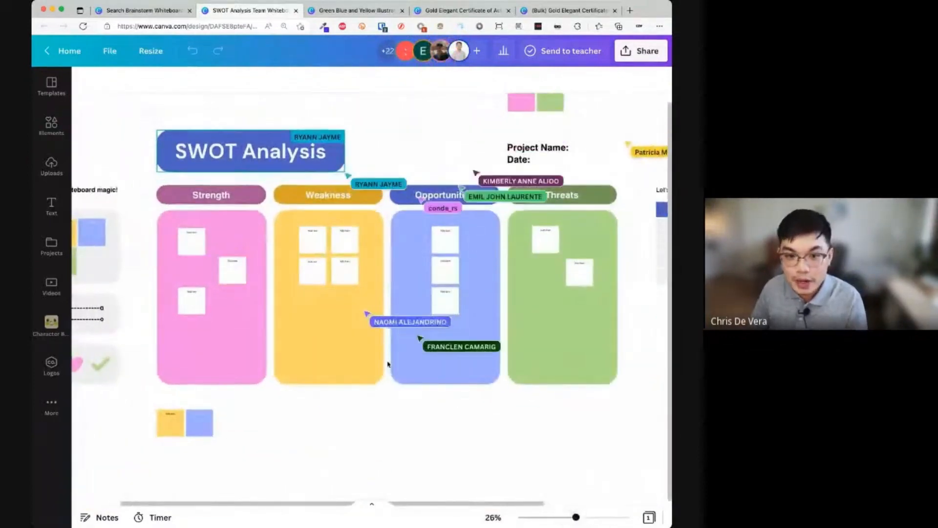
{"action": "scroll", "coordinate": [388, 364], "scroll_direction": "up", "scroll_amount": 2}
{"action": "scroll", "coordinate": [381, 284], "scroll_direction": "left", "scroll_amount": 2}
{"action": "scroll", "coordinate": [381, 284], "scroll_direction": "down", "scroll_amount": 1}
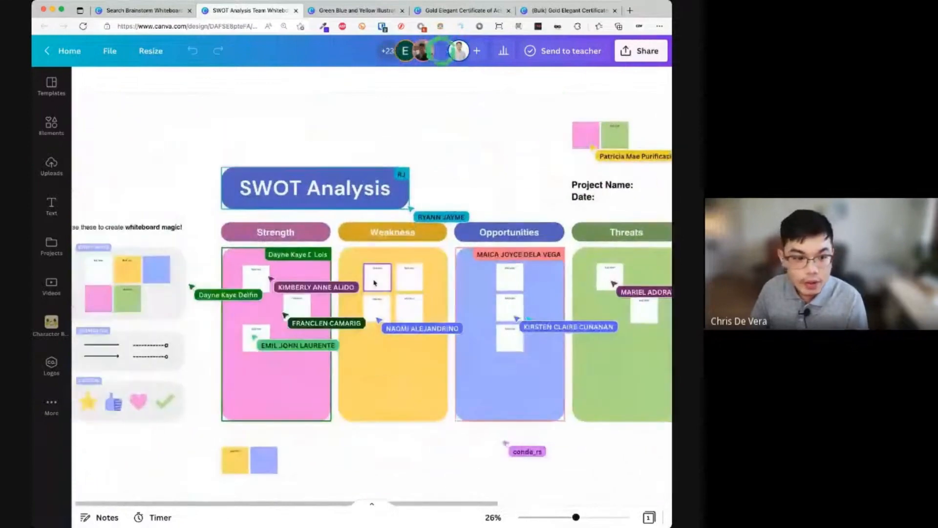
{"action": "scroll", "coordinate": [375, 283], "scroll_direction": "down", "scroll_amount": 1}
{"action": "scroll", "coordinate": [374, 281], "scroll_direction": "left", "scroll_amount": 4}
{"action": "left_click", "coordinate": [296, 225]}
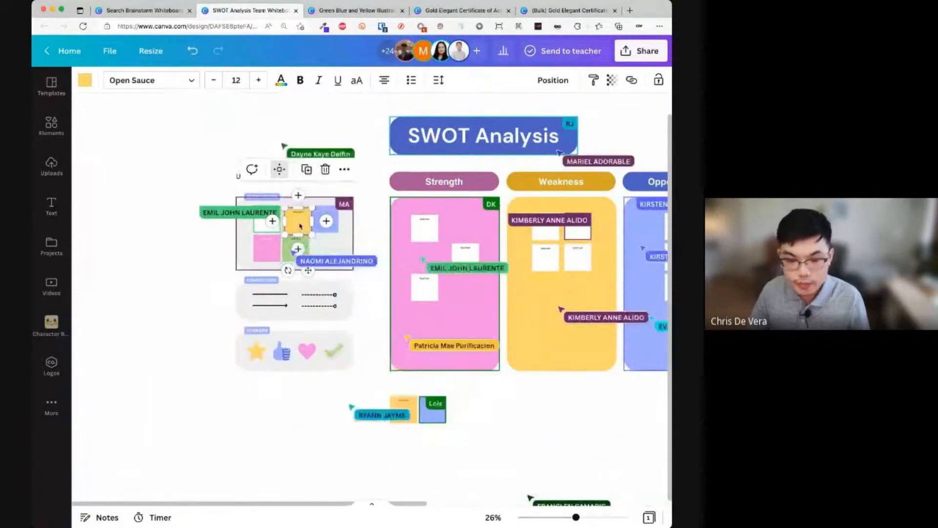
- Zoom to 50% and place the yellow sticky note at the Strength panel's lower left
{"action": "key", "text": "super+plus"}
{"action": "scroll", "coordinate": [301, 226], "scroll_direction": "up", "scroll_amount": 1}
{"action": "left_click_drag", "start_coordinate": [232, 178], "coordinate": [585, 368]}
{"action": "scroll", "coordinate": [583, 370], "scroll_direction": "up", "scroll_amount": 1}
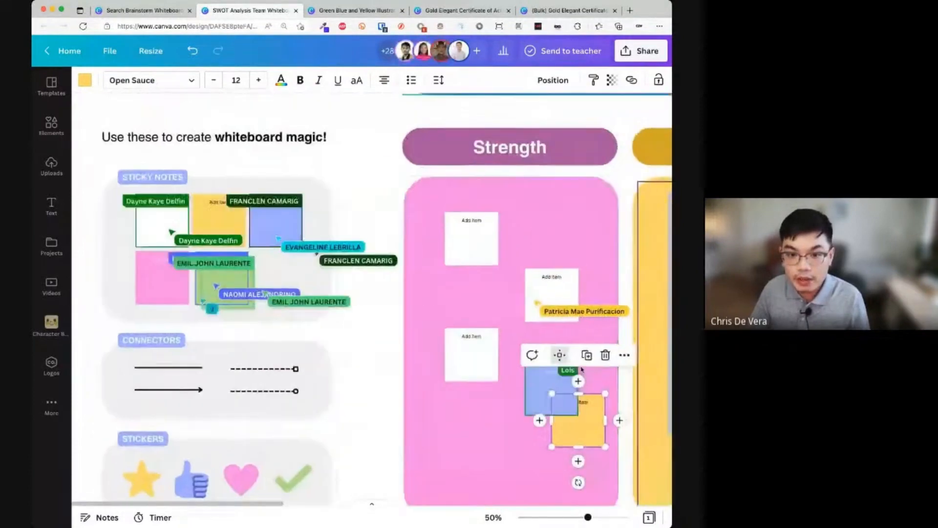
{"action": "scroll", "coordinate": [567, 364], "scroll_direction": "right", "scroll_amount": 1}
{"action": "scroll", "coordinate": [557, 361], "scroll_direction": "down", "scroll_amount": 1}
{"action": "left_click_drag", "start_coordinate": [523, 370], "coordinate": [399, 368]}
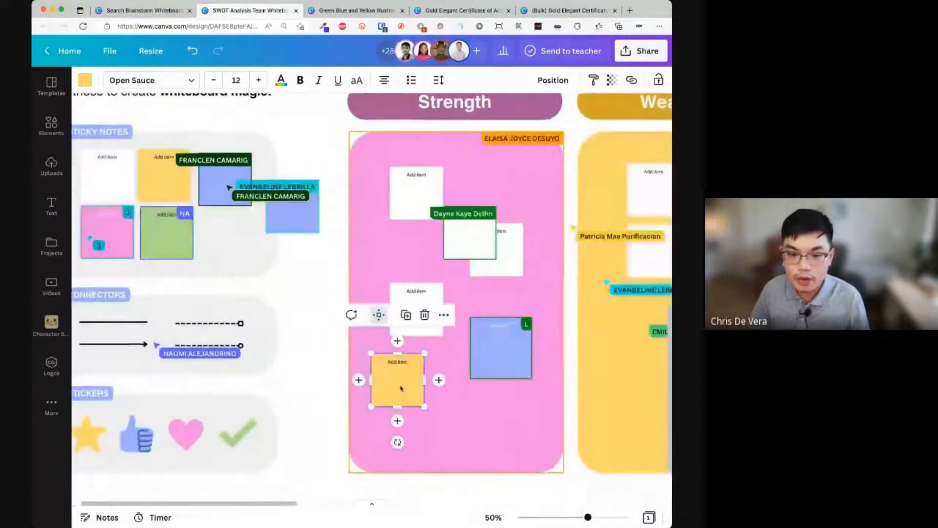
- Write 'Write your idea name' and the teacher's first name in the note, then select its text to enlarge it
{"action": "double_click", "coordinate": [397, 369]}
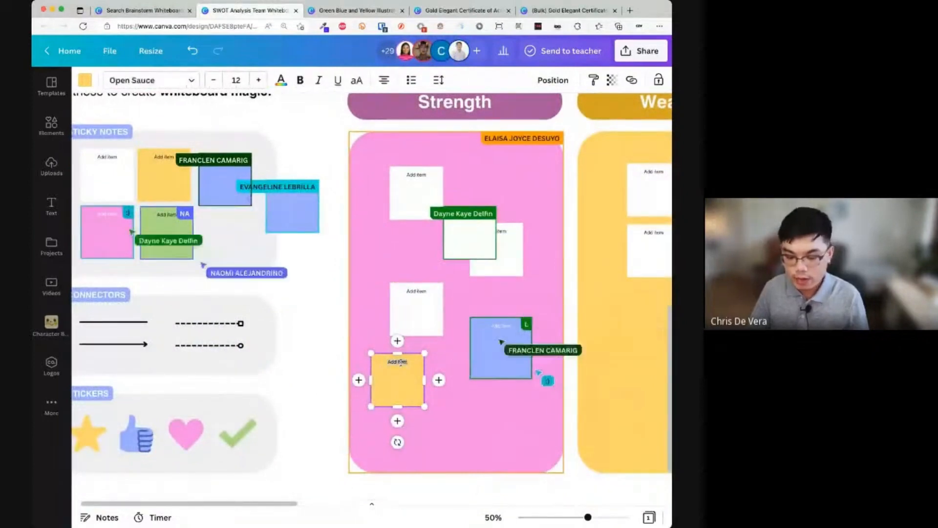
{"action": "type", "text": "we"}
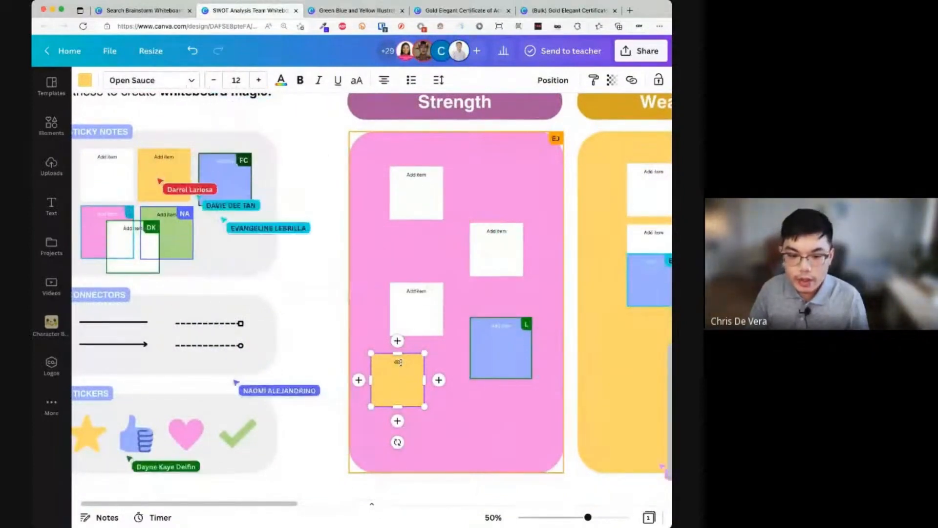
{"action": "type", "text": "ite your"}
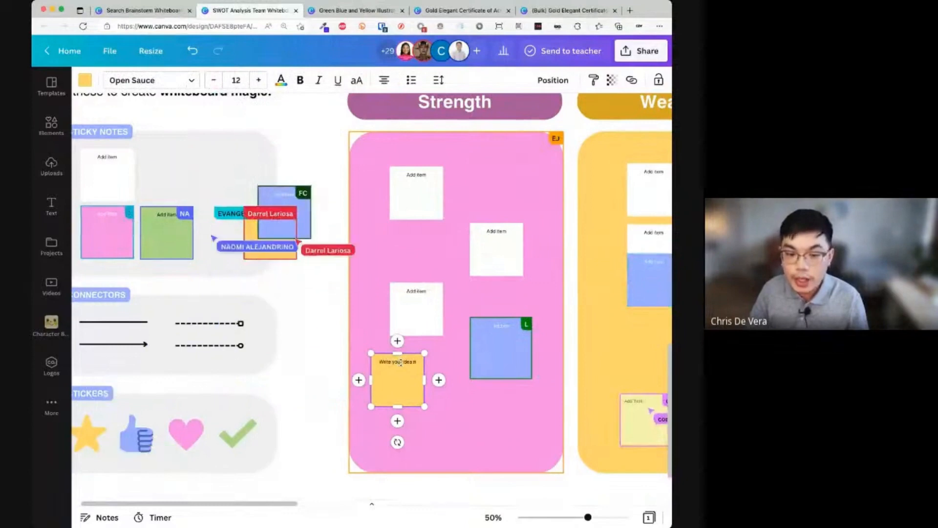
{"action": "type", "text": " idea name"}
{"action": "key", "text": "Return"}
{"action": "key", "text": "Return"}
{"action": "type", "text": "- Chr"}
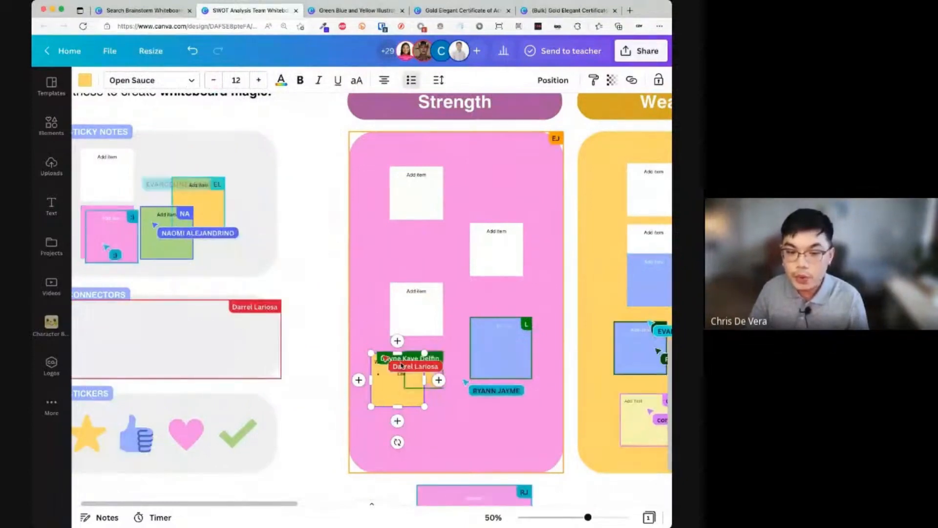
{"action": "type", "text": "Ch"}
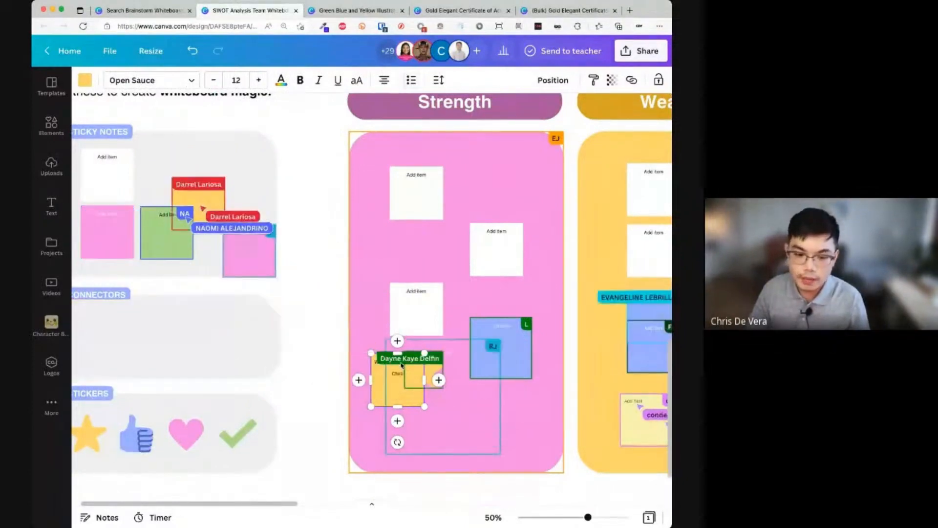
{"action": "left_click", "coordinate": [263, 84]}
{"action": "left_click", "coordinate": [263, 84]}
{"action": "key", "text": "super+a"}
{"action": "left_click", "coordinate": [263, 84]}
{"action": "left_click", "coordinate": [263, 84]}
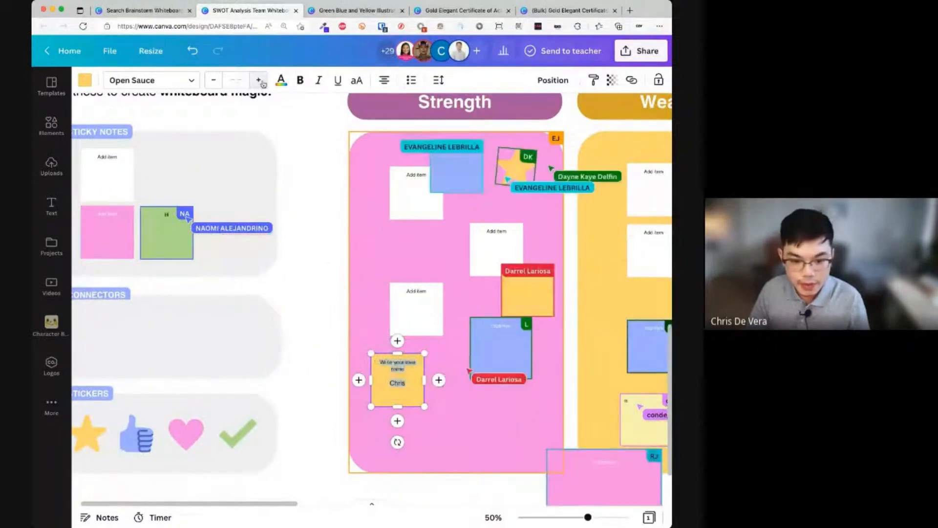
{"action": "left_click", "coordinate": [263, 84]}
{"action": "left_click", "coordinate": [263, 84]}
- Widen the named sticky note slightly and move it below the Strength panel
{"action": "scroll", "coordinate": [645, 383], "scroll_direction": "right", "scroll_amount": 5}
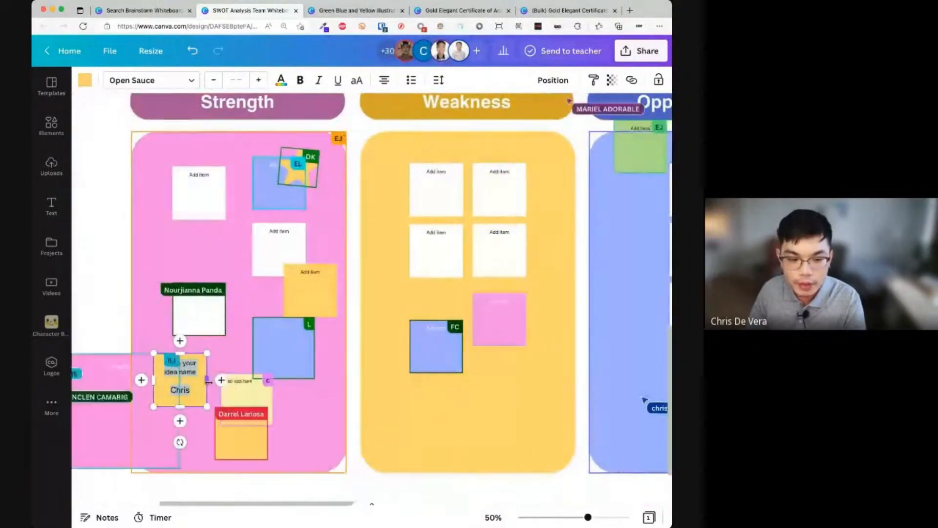
{"action": "left_click_drag", "start_coordinate": [207, 379], "coordinate": [215, 381]}
{"action": "left_click", "coordinate": [329, 426]}
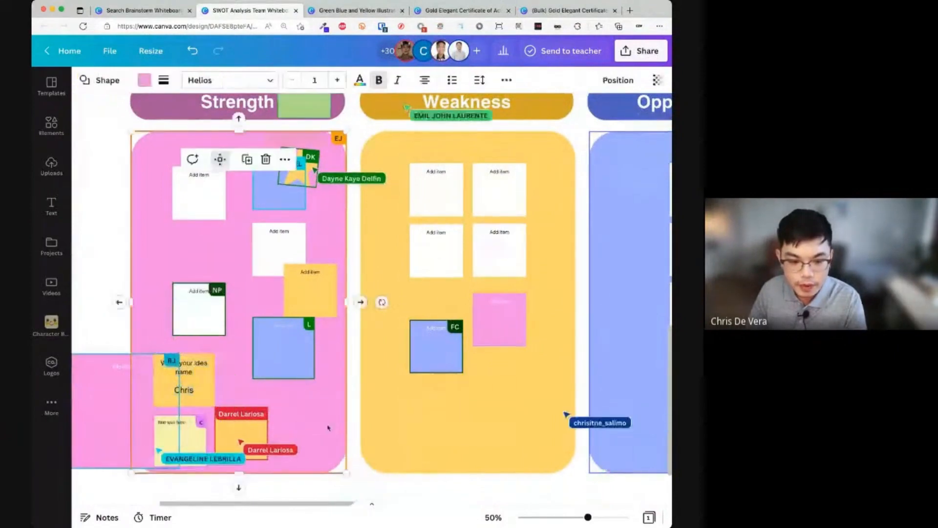
{"action": "scroll", "coordinate": [330, 425], "scroll_direction": "left", "scroll_amount": 5}
{"action": "scroll", "coordinate": [337, 381], "scroll_direction": "down", "scroll_amount": 2}
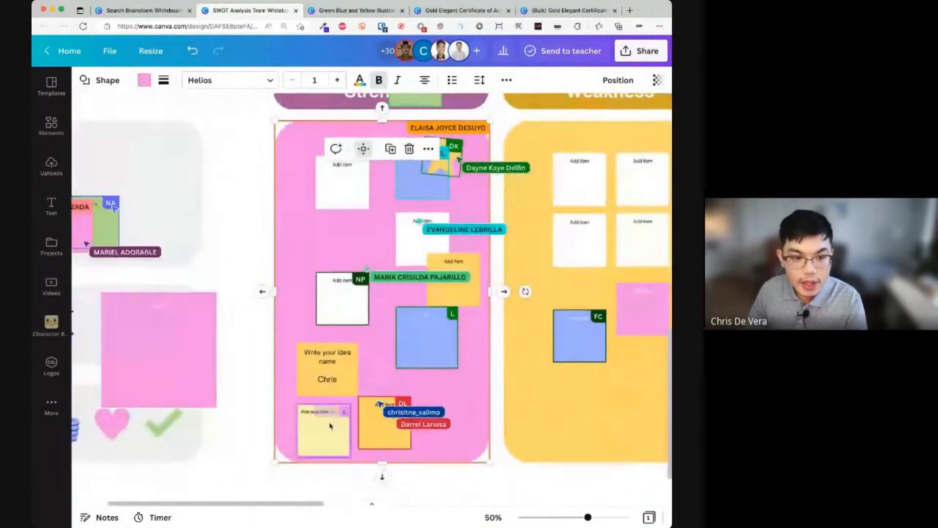
{"action": "scroll", "coordinate": [341, 351], "scroll_direction": "down", "scroll_amount": 5}
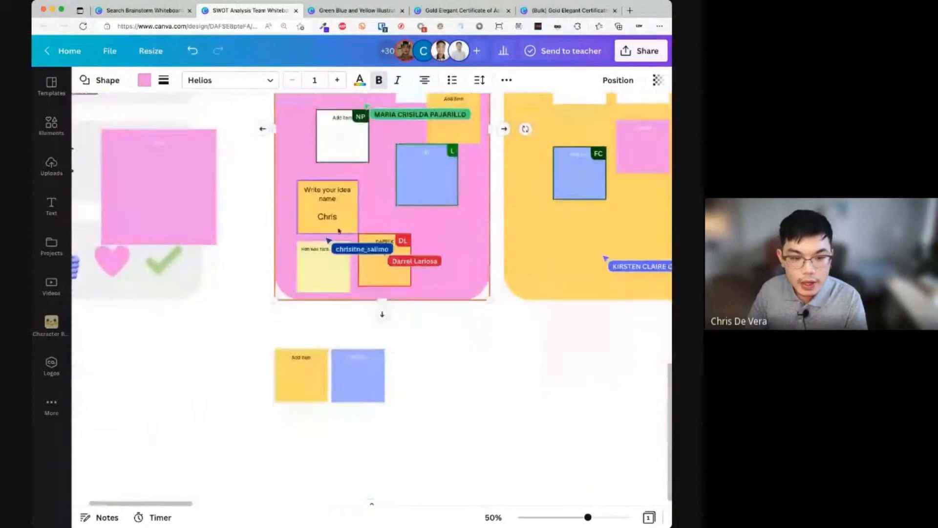
{"action": "left_click", "coordinate": [340, 228]}
{"action": "left_click_drag", "start_coordinate": [342, 229], "coordinate": [473, 393]}
{"action": "scroll", "coordinate": [481, 402], "scroll_direction": "right", "scroll_amount": 2}
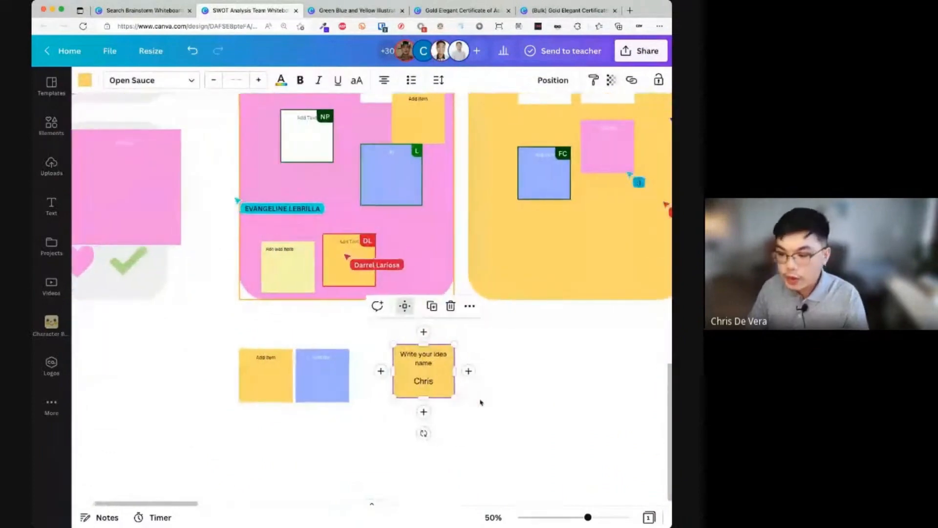
{"action": "scroll", "coordinate": [481, 402], "scroll_direction": "up", "scroll_amount": 3}
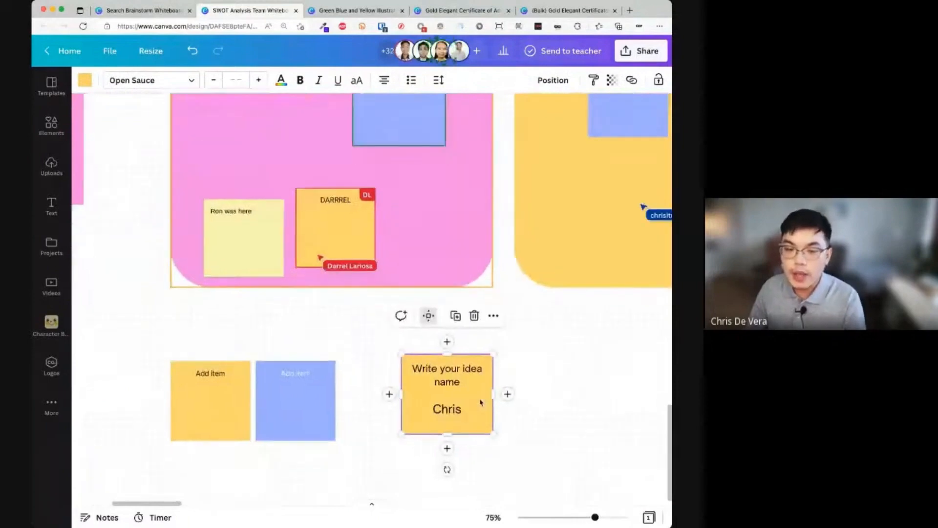
{"action": "scroll", "coordinate": [480, 402], "scroll_direction": "down", "scroll_amount": 4}
{"action": "scroll", "coordinate": [480, 403], "scroll_direction": "right", "scroll_amount": 2}
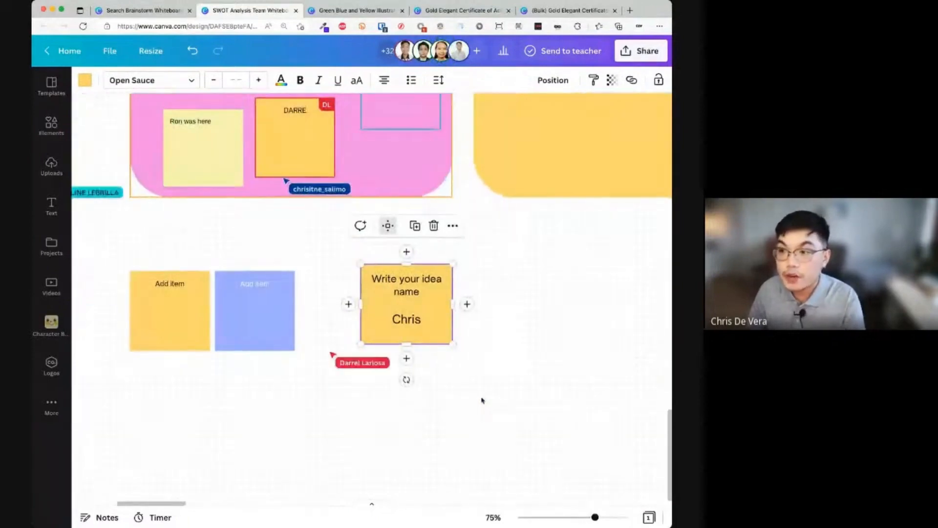
{"action": "left_click_drag", "start_coordinate": [405, 296], "coordinate": [457, 311]}
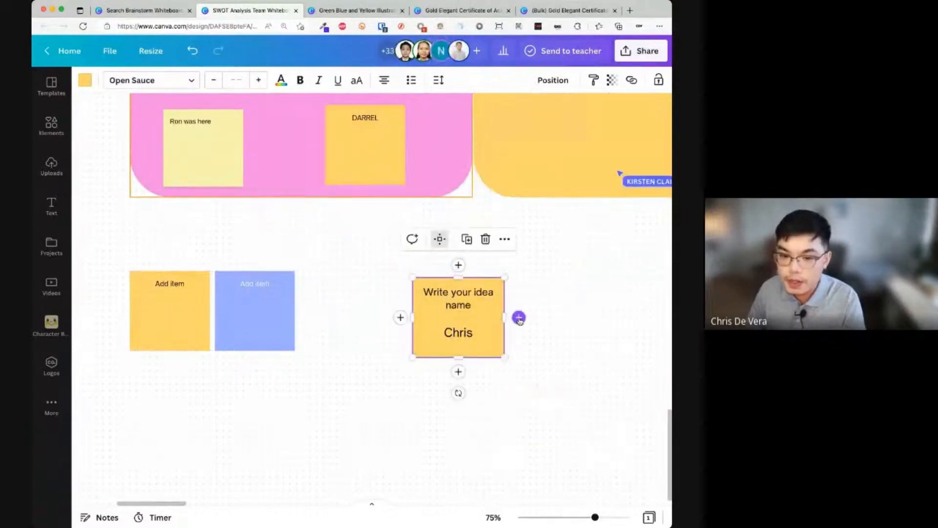
- Add five blank sticky notes around it, forming two rows of three
{"action": "left_click", "coordinate": [519, 318]}
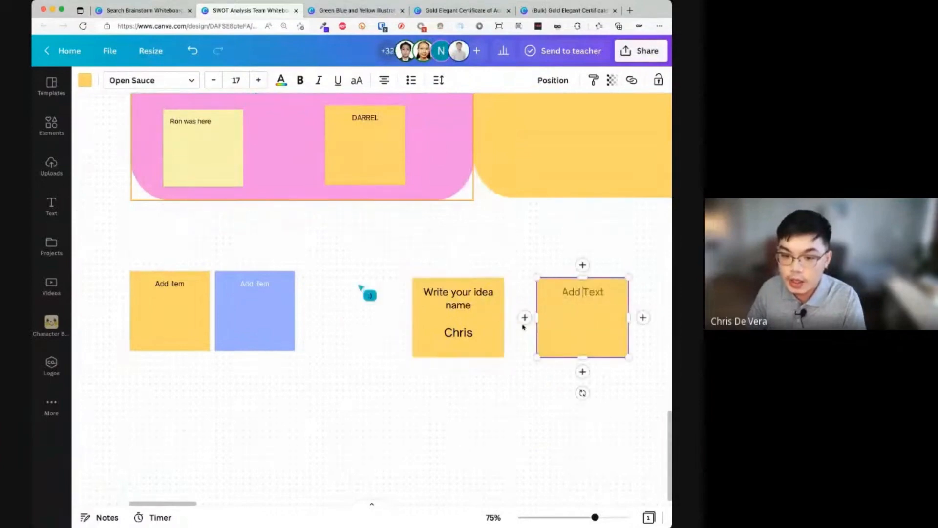
{"action": "left_click", "coordinate": [643, 318]}
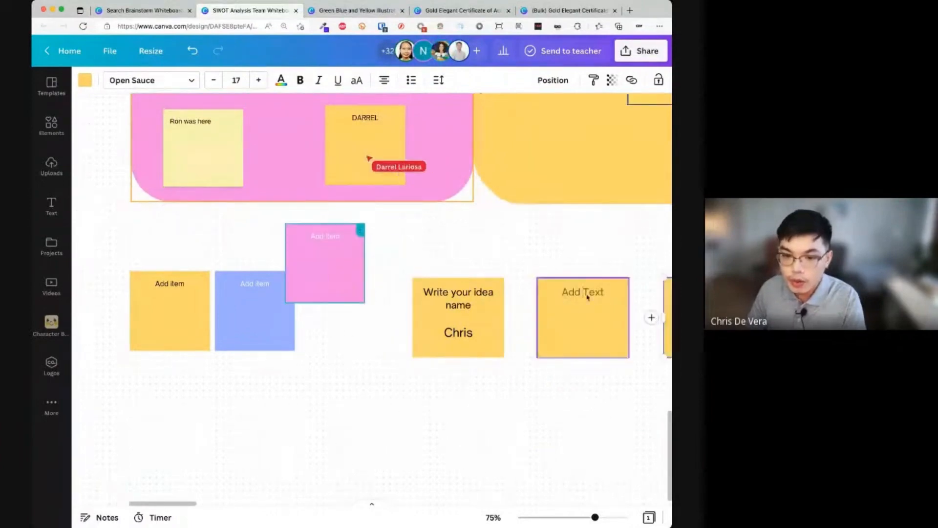
{"action": "scroll", "coordinate": [583, 271], "scroll_direction": "right", "scroll_amount": 20}
{"action": "scroll", "coordinate": [537, 281], "scroll_direction": "left", "scroll_amount": 20}
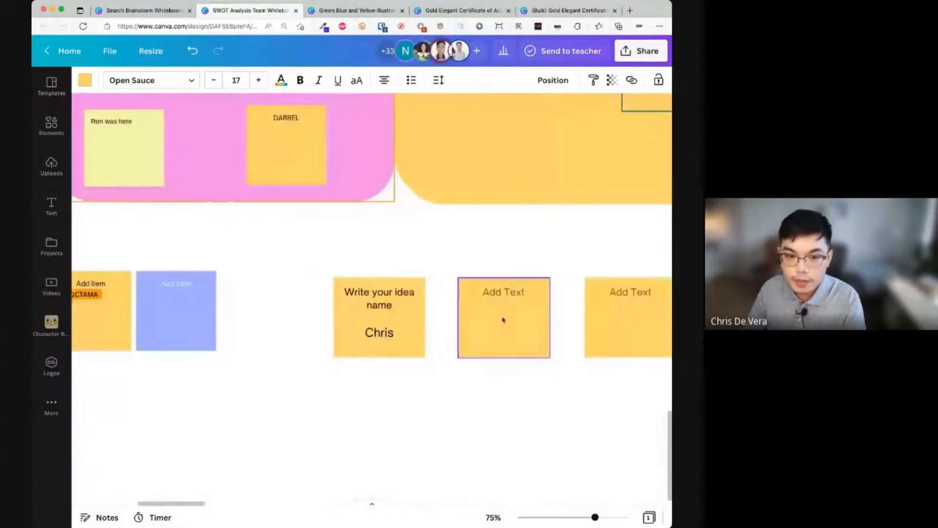
{"action": "left_click", "coordinate": [503, 371]}
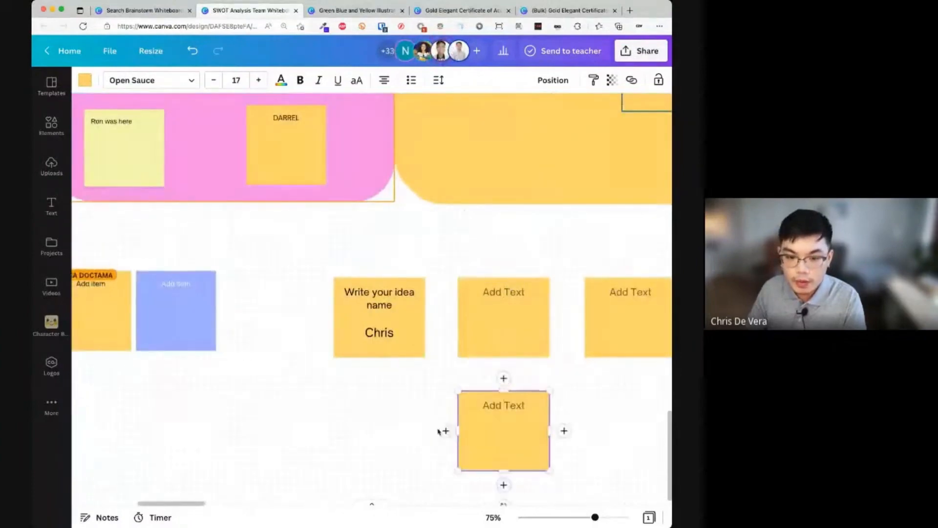
{"action": "left_click", "coordinate": [445, 430]}
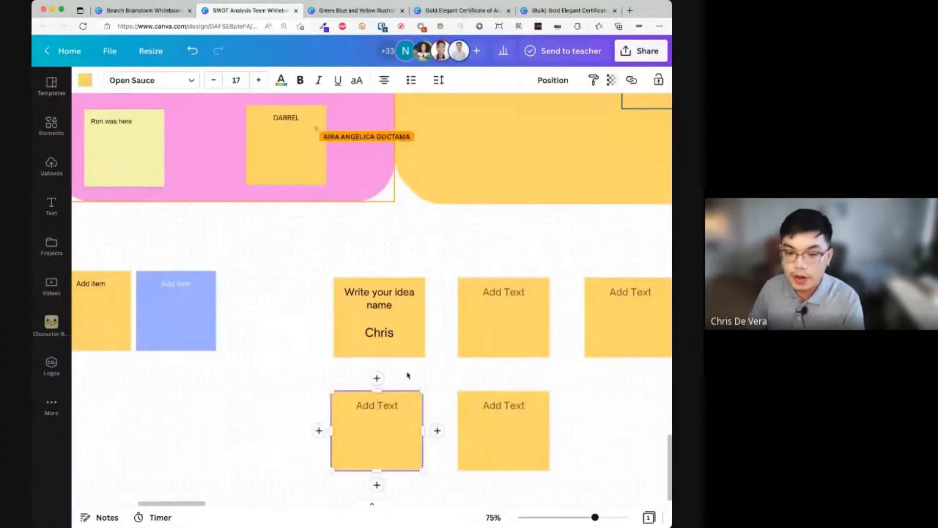
{"action": "left_click", "coordinate": [535, 435]}
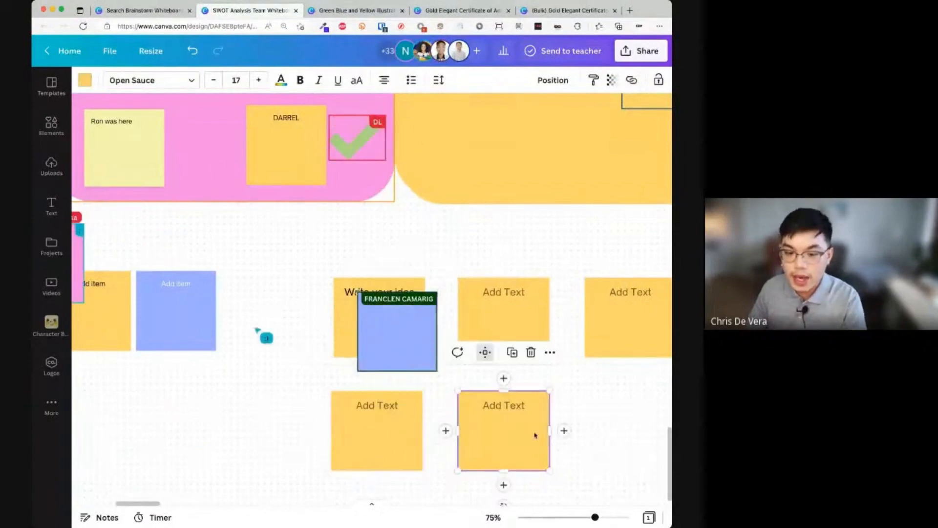
{"action": "left_click", "coordinate": [564, 430]}
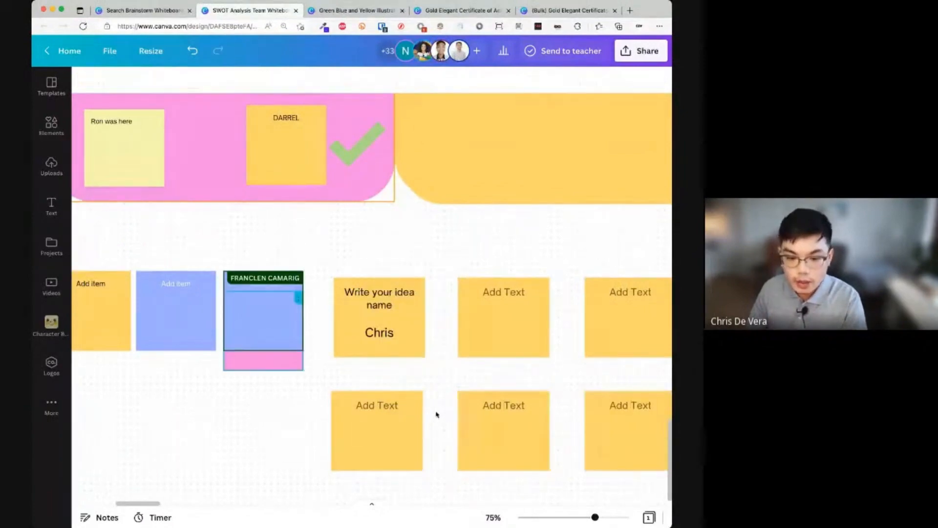
{"action": "left_click", "coordinate": [388, 332]}
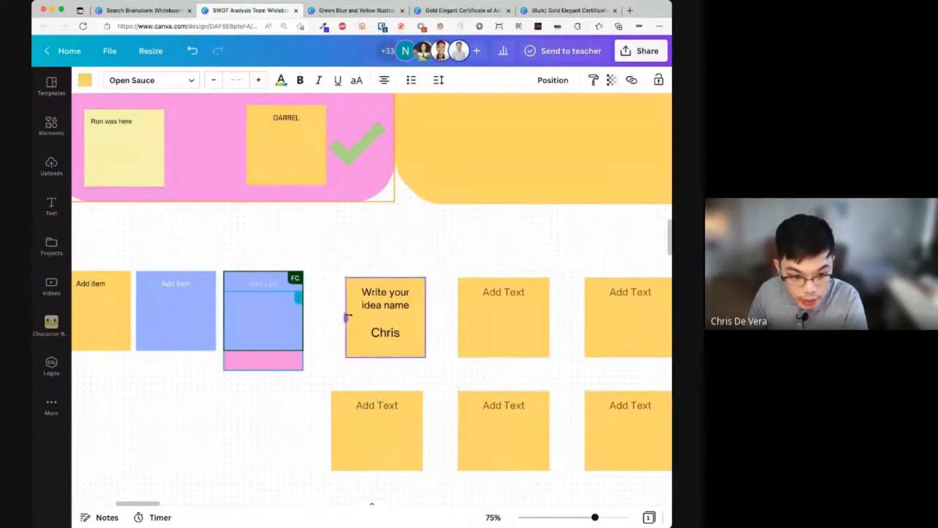
- Drag the heart sticker into the Weakness column of the SWOT board
{"action": "scroll", "coordinate": [389, 336], "scroll_direction": "up", "scroll_amount": 4}
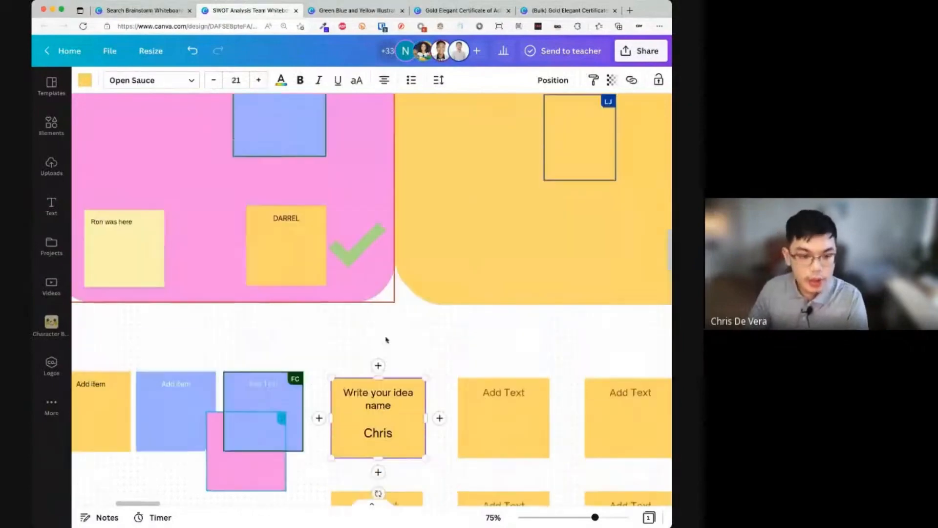
{"action": "scroll", "coordinate": [388, 338], "scroll_direction": "left", "scroll_amount": 5}
{"action": "scroll", "coordinate": [386, 339], "scroll_direction": "up", "scroll_amount": 3}
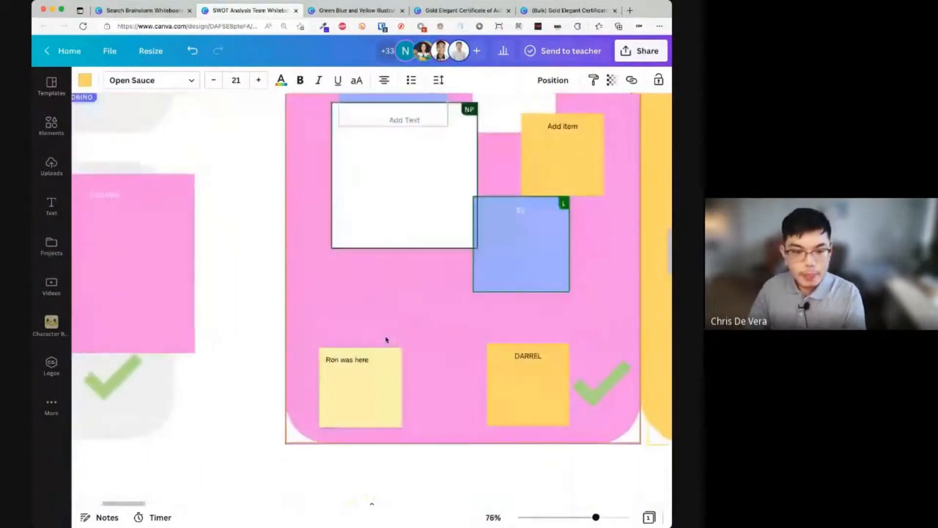
{"action": "scroll", "coordinate": [386, 339], "scroll_direction": "down", "scroll_amount": 3}
{"action": "scroll", "coordinate": [386, 338], "scroll_direction": "left", "scroll_amount": 3}
{"action": "scroll", "coordinate": [386, 339], "scroll_direction": "left", "scroll_amount": 5}
{"action": "scroll", "coordinate": [379, 340], "scroll_direction": "up", "scroll_amount": 4}
{"action": "scroll", "coordinate": [379, 340], "scroll_direction": "right", "scroll_amount": 2}
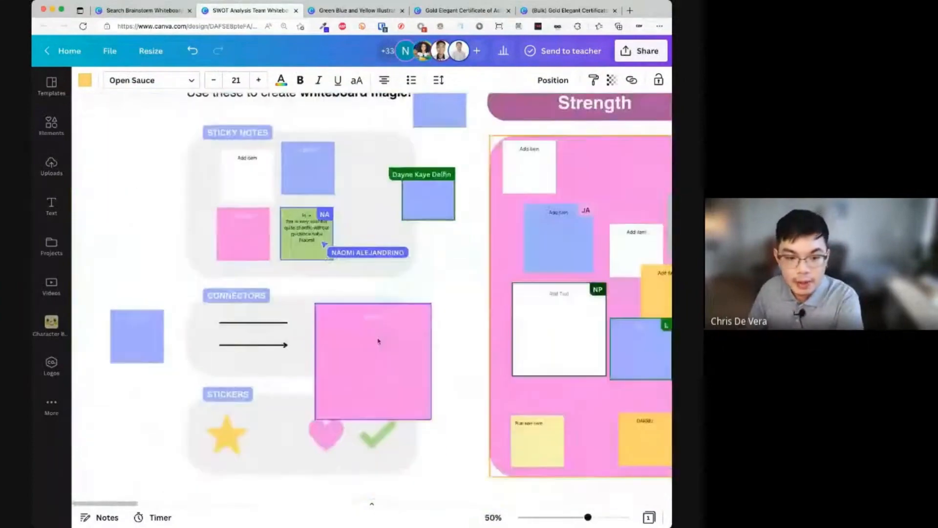
{"action": "scroll", "coordinate": [373, 337], "scroll_direction": "down", "scroll_amount": 4}
{"action": "scroll", "coordinate": [365, 342], "scroll_direction": "right", "scroll_amount": 2}
{"action": "scroll", "coordinate": [360, 346], "scroll_direction": "down", "scroll_amount": 3}
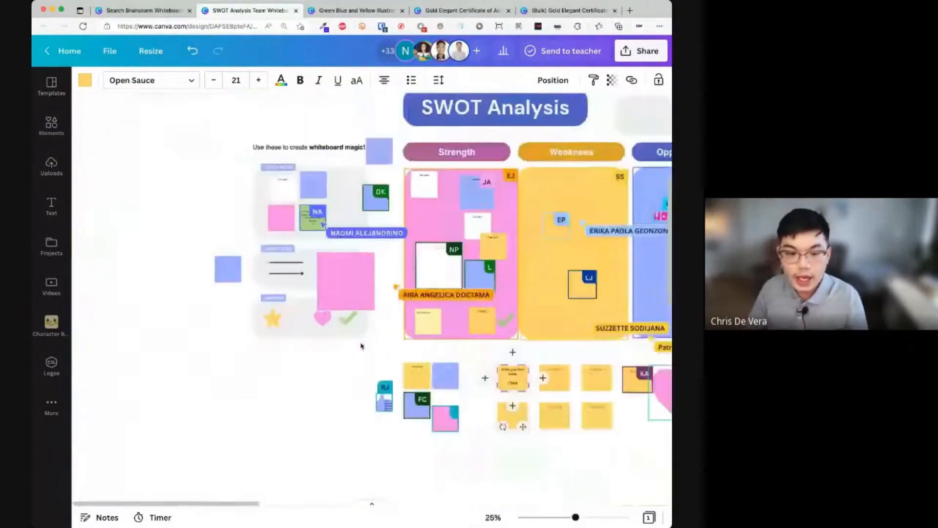
{"action": "left_click", "coordinate": [330, 320]}
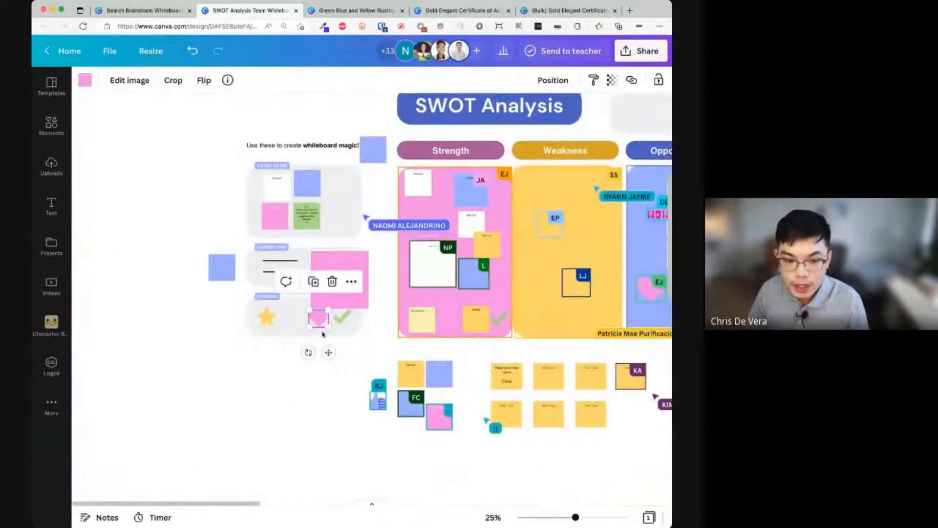
{"action": "left_click_drag", "start_coordinate": [321, 320], "coordinate": [578, 217]}
{"action": "scroll", "coordinate": [570, 281], "scroll_direction": "right", "scroll_amount": 1}
{"action": "scroll", "coordinate": [572, 284], "scroll_direction": "right", "scroll_amount": 2}
{"action": "left_click", "coordinate": [538, 316]}
- Zoom in and select the blue TL sticky note in the Strength panel
{"action": "key", "text": "super+plus"}
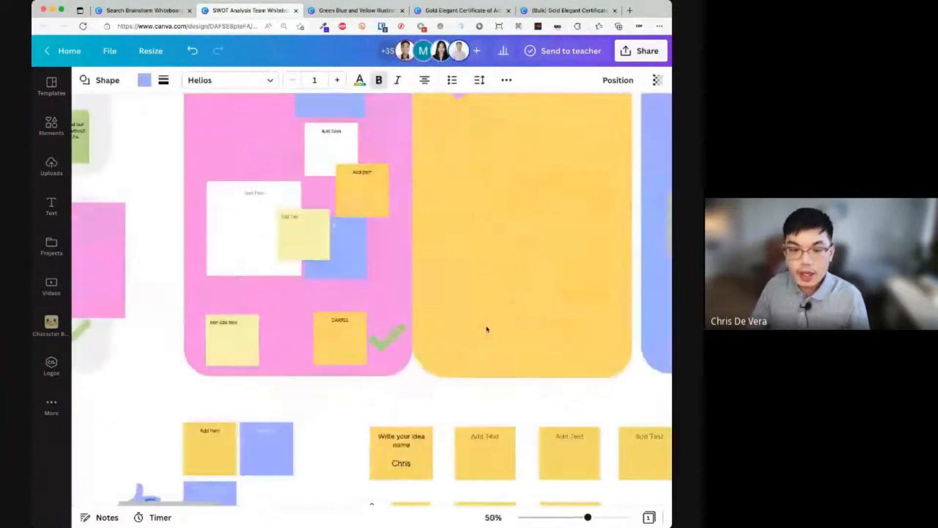
{"action": "scroll", "coordinate": [484, 328], "scroll_direction": "up", "scroll_amount": 4}
{"action": "scroll", "coordinate": [480, 326], "scroll_direction": "down", "scroll_amount": 1}
{"action": "scroll", "coordinate": [481, 326], "scroll_direction": "right", "scroll_amount": 1}
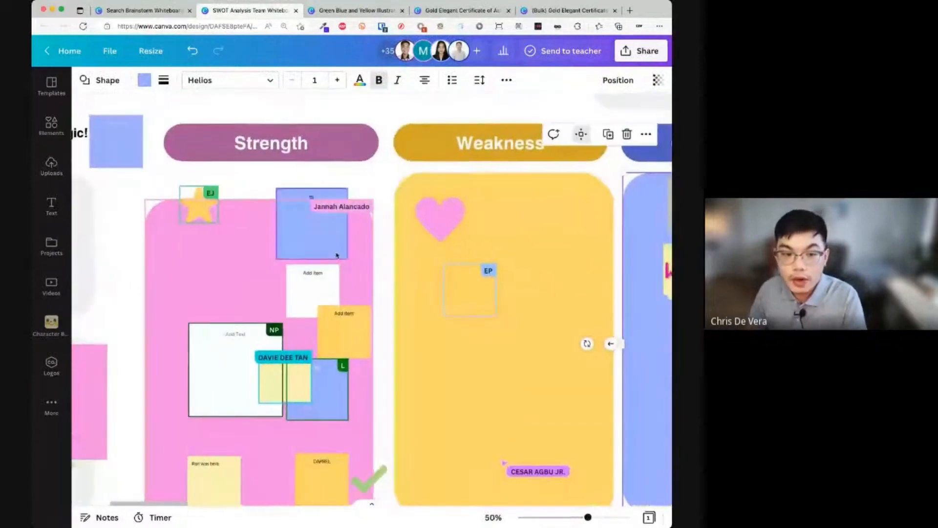
{"action": "left_click", "coordinate": [311, 209]}
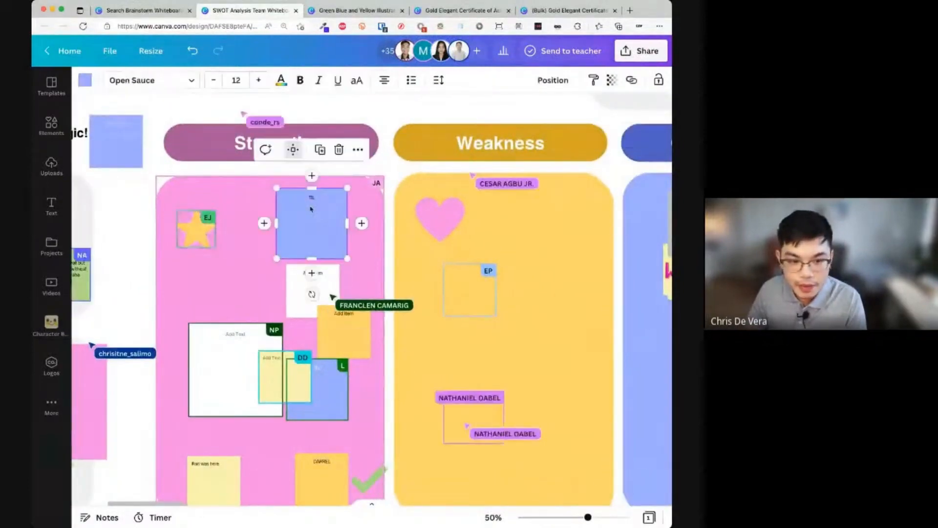
{"action": "scroll", "coordinate": [311, 210], "scroll_direction": "right", "scroll_amount": 1}
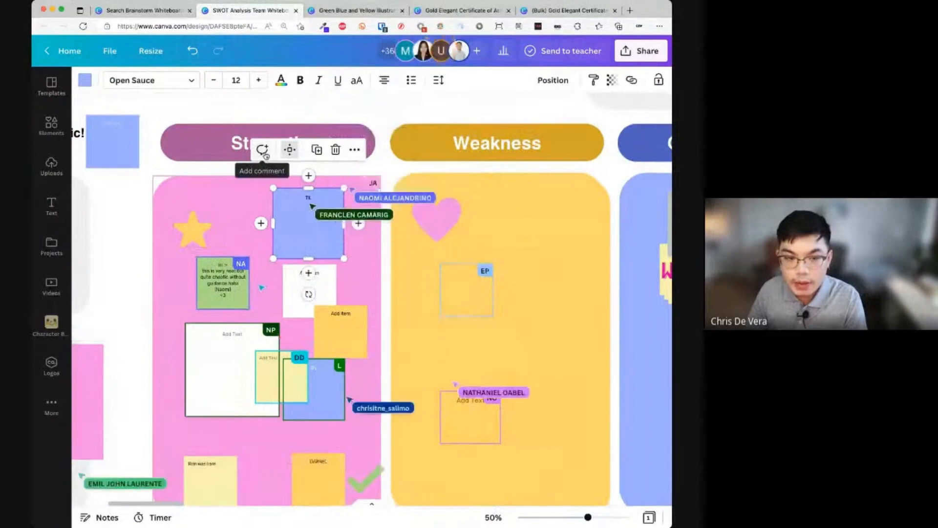
- Post the comment 'I agree. Very good.' with the AWESOME! sticker on the blue note
{"action": "left_click", "coordinate": [262, 150]}
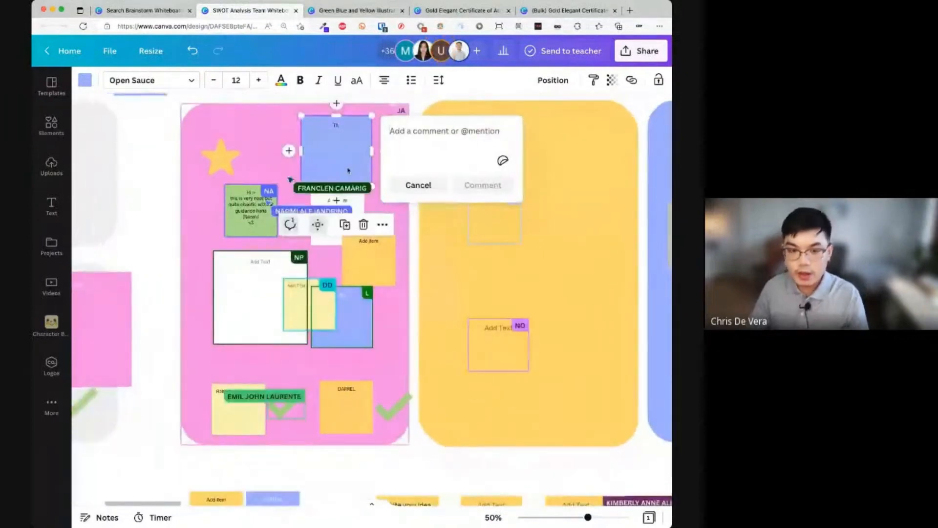
{"action": "type", "text": "I agree. V"}
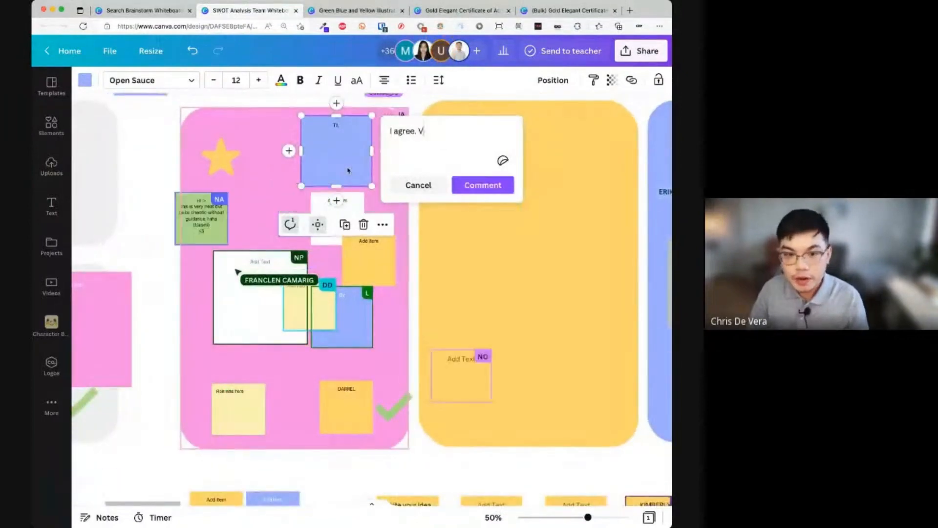
{"action": "type", "text": "ery good."}
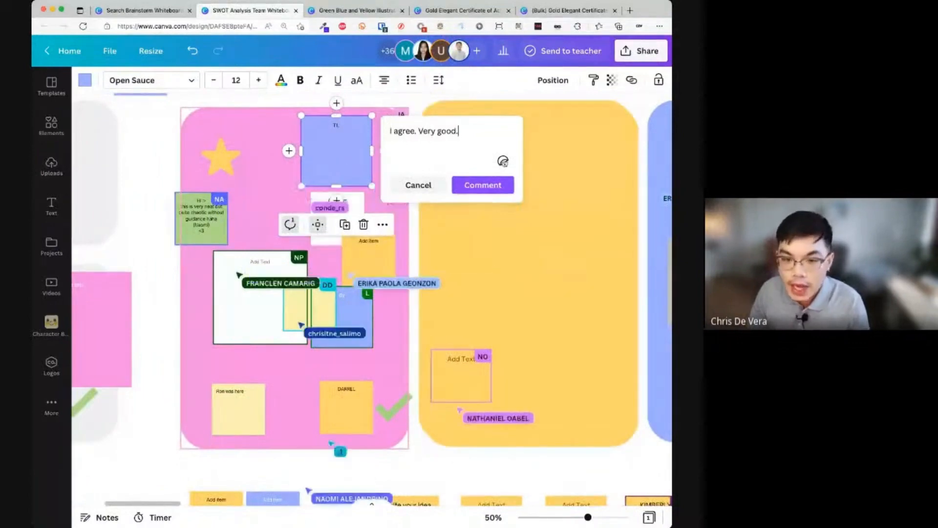
{"action": "left_click", "coordinate": [502, 161]}
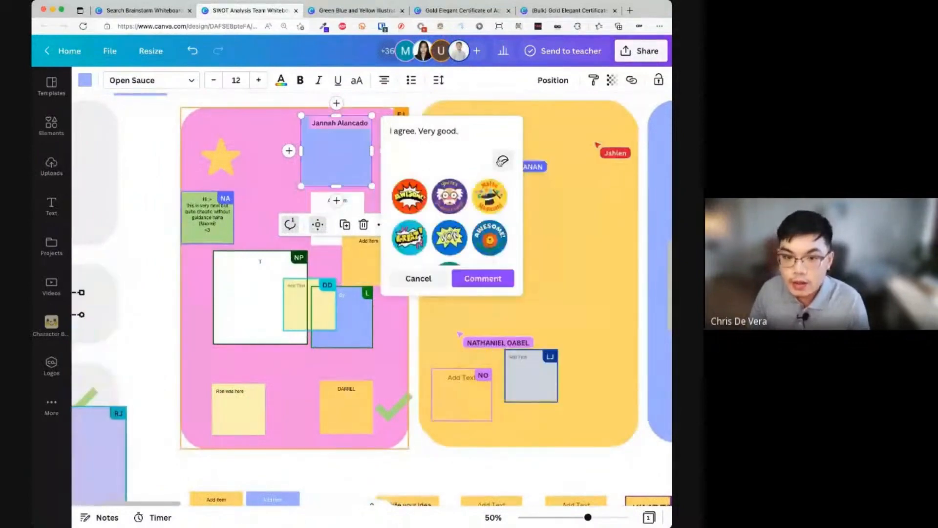
{"action": "scroll", "coordinate": [496, 217], "scroll_direction": "down", "scroll_amount": 3}
{"action": "scroll", "coordinate": [495, 216], "scroll_direction": "up", "scroll_amount": 3}
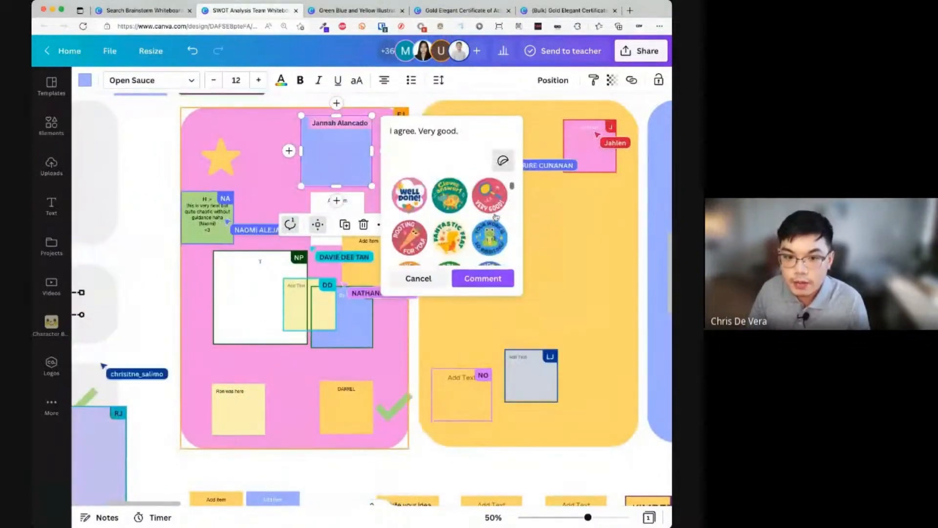
{"action": "left_click", "coordinate": [469, 200]}
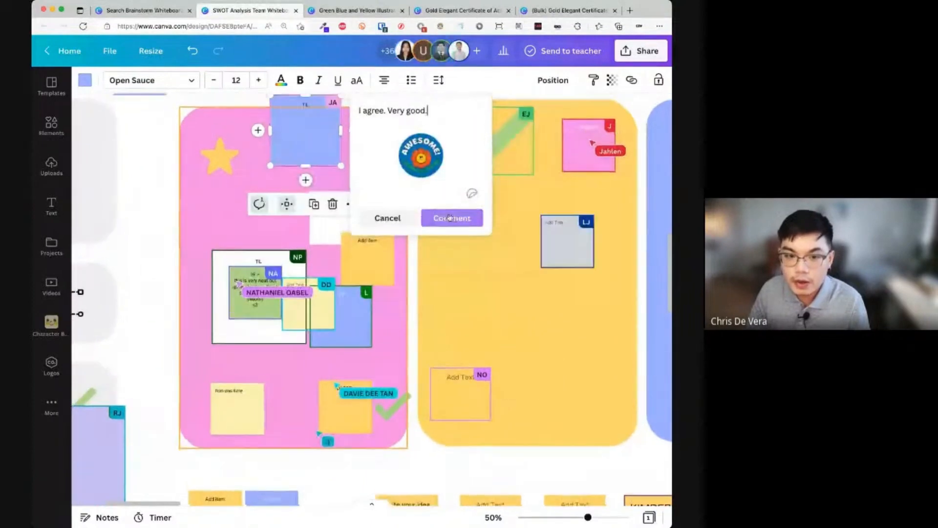
{"action": "left_click", "coordinate": [436, 210]}
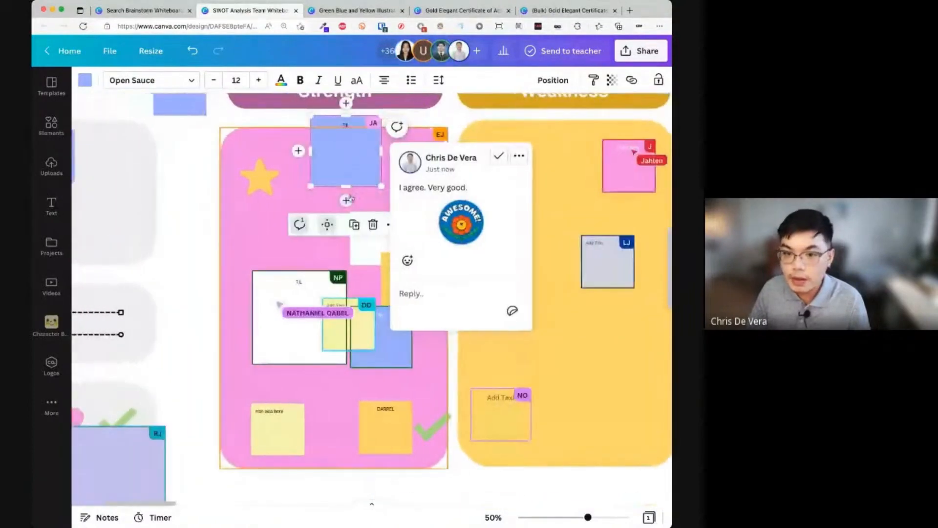
- React to the posted comment with a laughing emoji and close the thread
{"action": "left_click", "coordinate": [451, 315]}
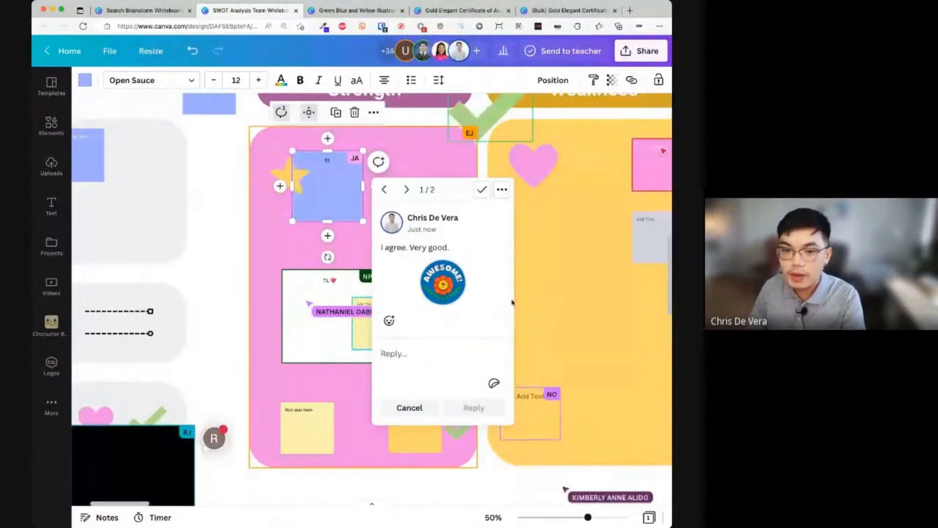
{"action": "left_click", "coordinate": [407, 190]}
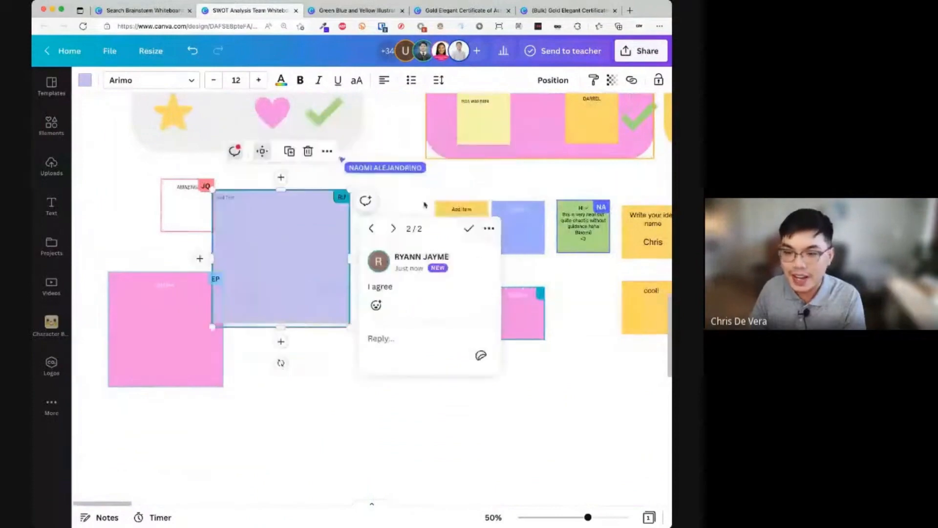
{"action": "left_click", "coordinate": [376, 228]}
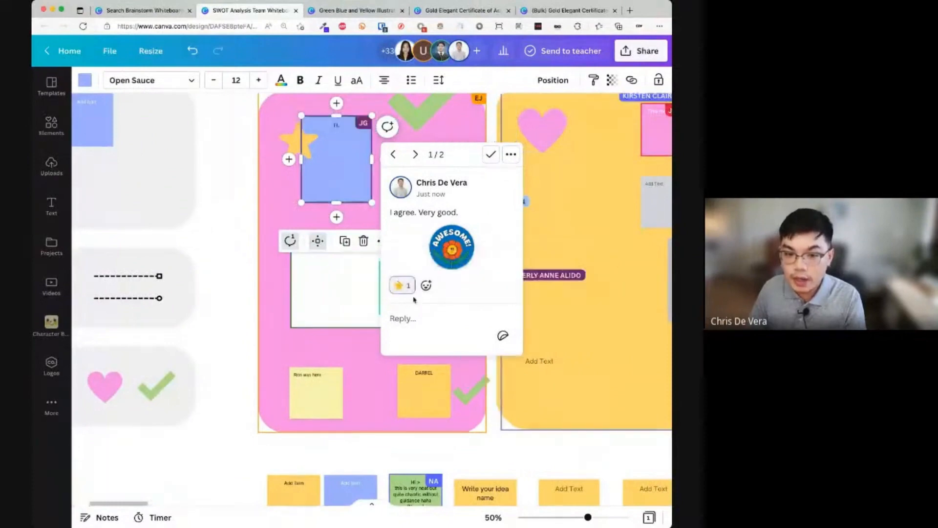
{"action": "left_click", "coordinate": [430, 289]}
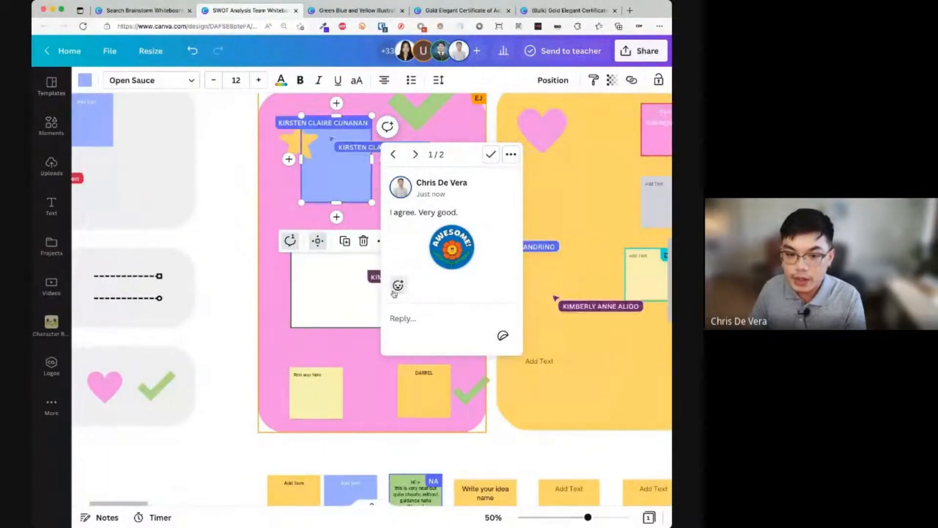
{"action": "left_click", "coordinate": [400, 286]}
{"action": "left_click", "coordinate": [461, 262]}
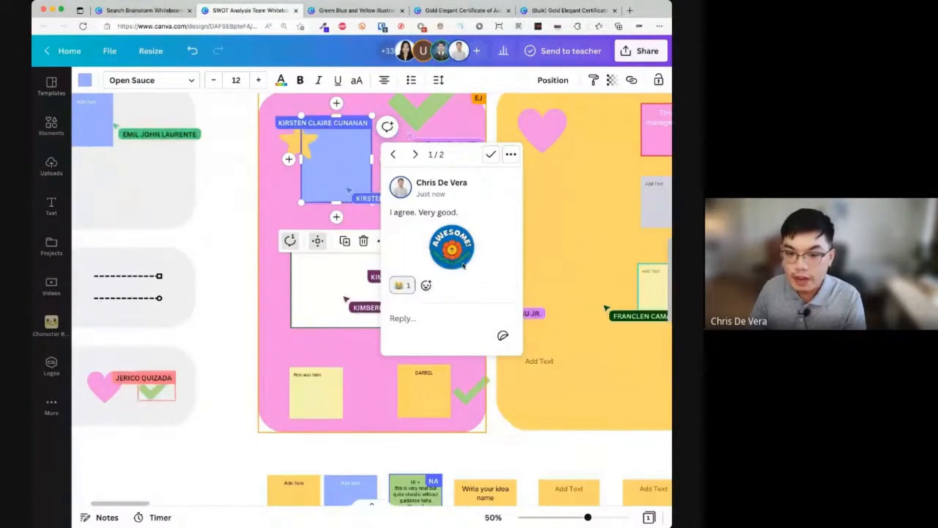
{"action": "left_click", "coordinate": [590, 341]}
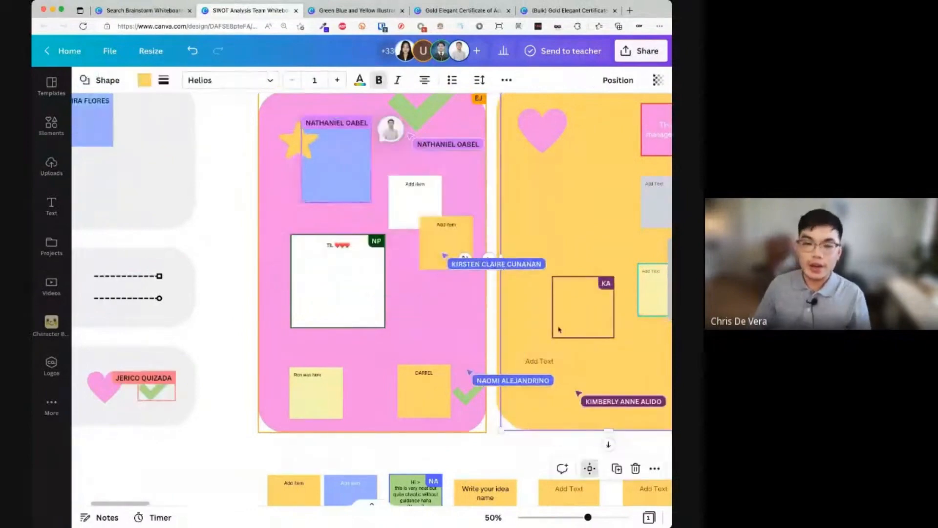
- Review the whole board zoomed out, then add blank page 2 from the pages strip
{"action": "scroll", "coordinate": [544, 339], "scroll_direction": "down", "scroll_amount": 5}
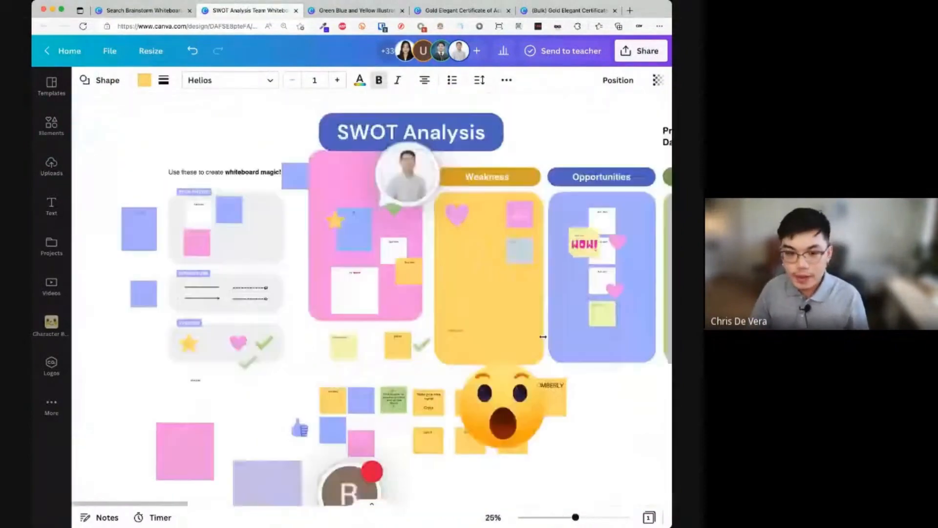
{"action": "scroll", "coordinate": [479, 415], "scroll_direction": "down", "scroll_amount": 2}
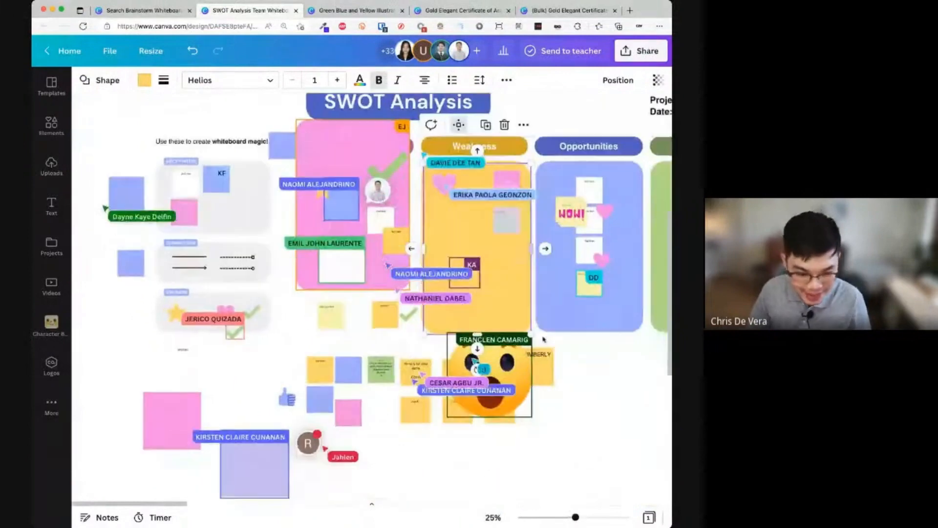
{"action": "left_click", "coordinate": [372, 503]}
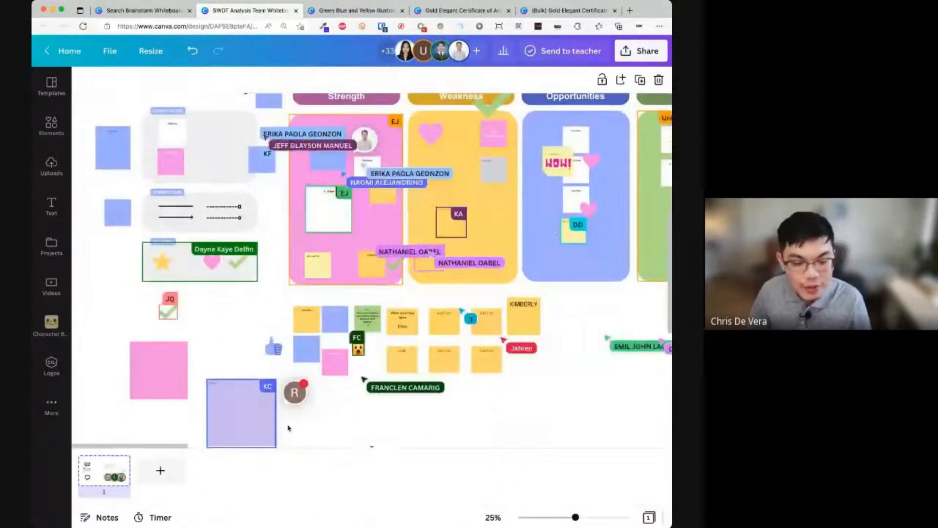
{"action": "scroll", "coordinate": [325, 403], "scroll_direction": "up", "scroll_amount": 1}
{"action": "key", "text": "super+minus"}
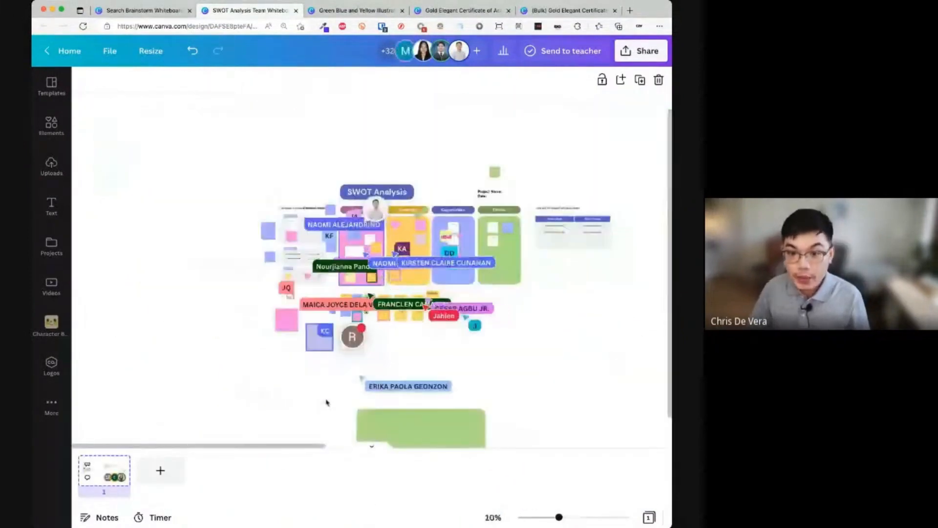
{"action": "key", "text": "super+minus"}
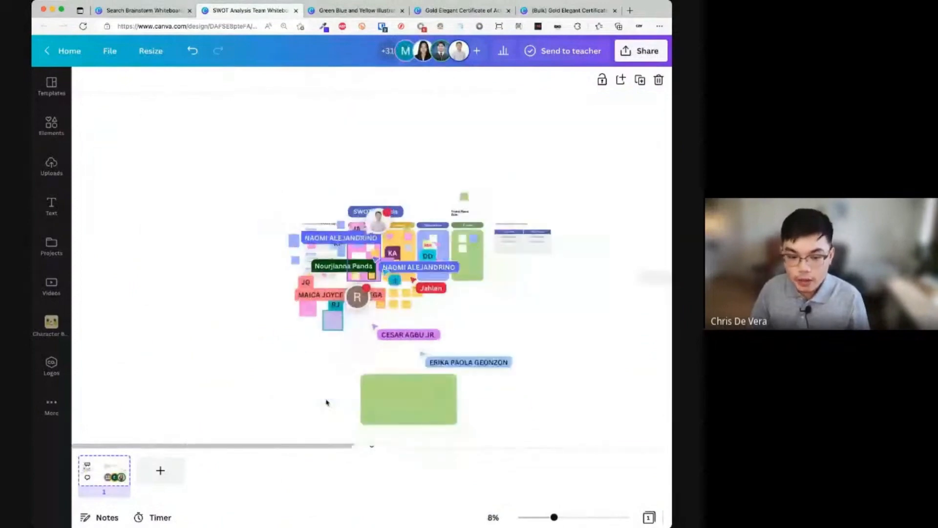
{"action": "key", "text": "super+plus"}
{"action": "key", "text": "super+plus"}
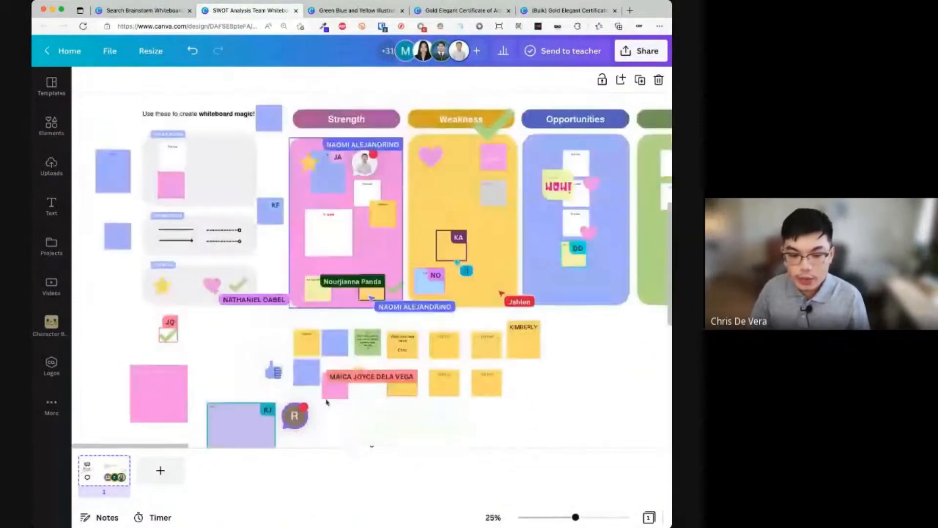
{"action": "left_click", "coordinate": [373, 447]}
{"action": "scroll", "coordinate": [361, 504], "scroll_direction": "up", "scroll_amount": 5}
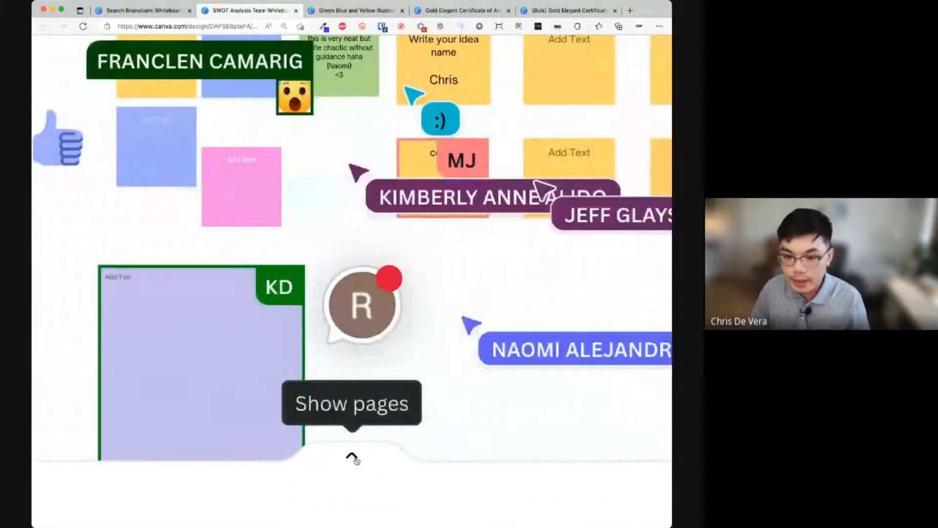
{"action": "left_click", "coordinate": [351, 456]}
{"action": "scroll", "coordinate": [356, 460], "scroll_direction": "down", "scroll_amount": 5}
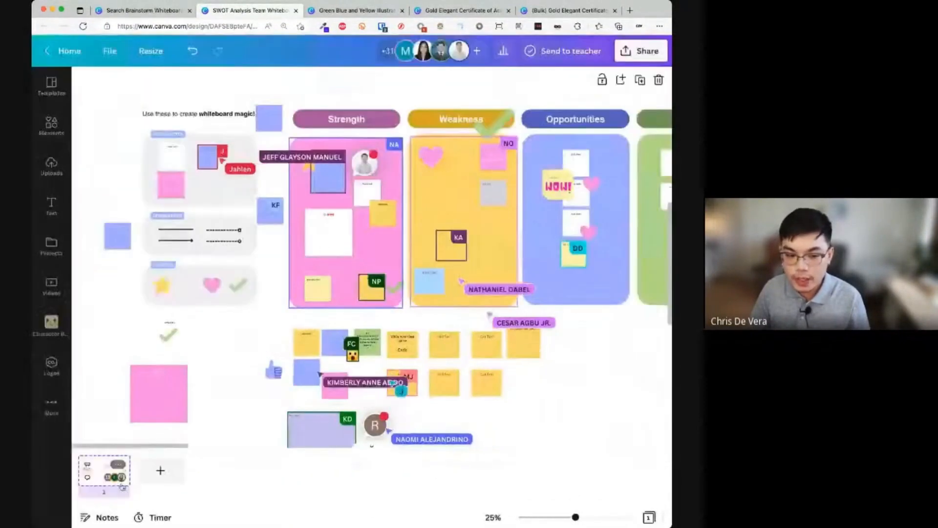
{"action": "left_click", "coordinate": [157, 478]}
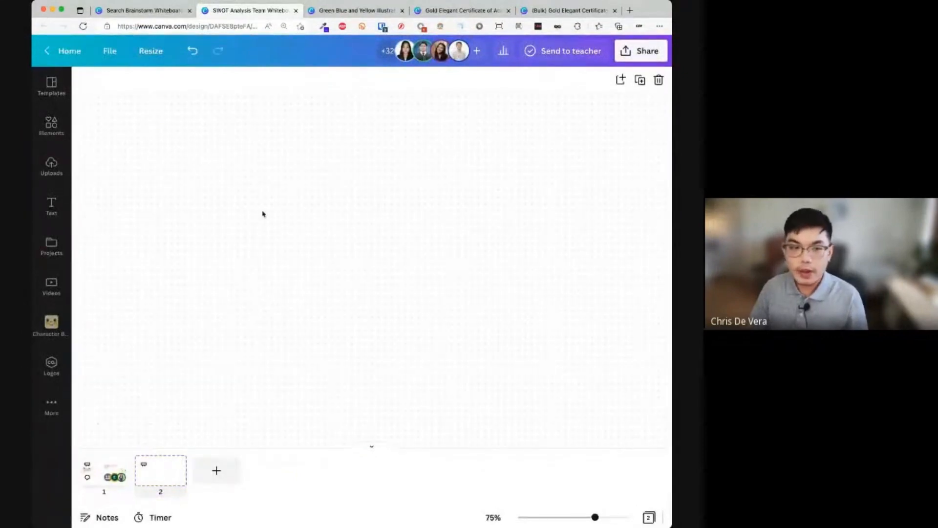
- Add a square on page 2 and stretch it into a wide dark teal rectangle
{"action": "key", "text": "r"}
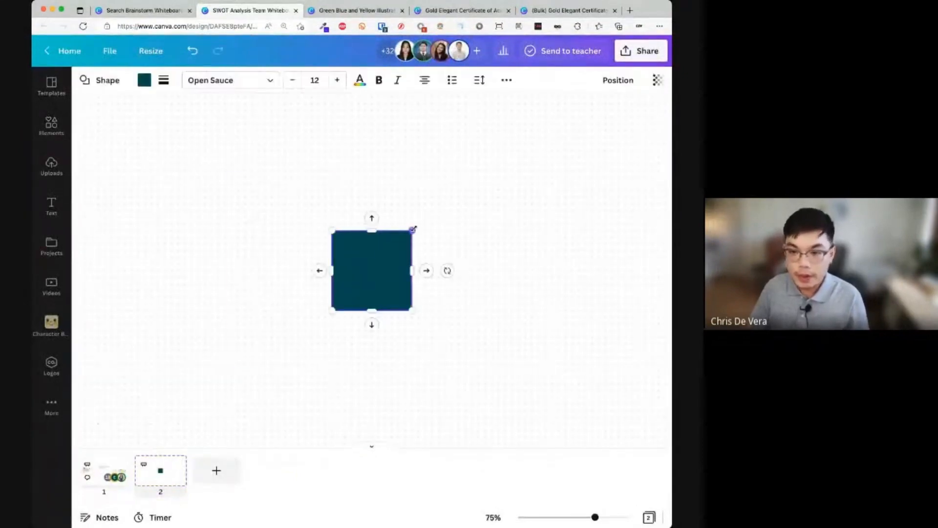
{"action": "left_click_drag", "start_coordinate": [413, 229], "coordinate": [512, 177]}
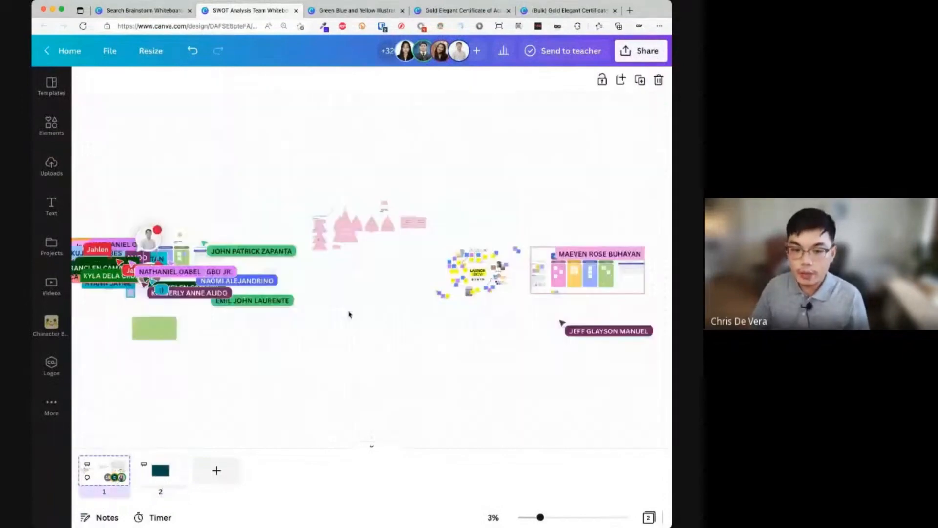
{"action": "scroll", "coordinate": [349, 314], "scroll_direction": "up", "scroll_amount": 5}
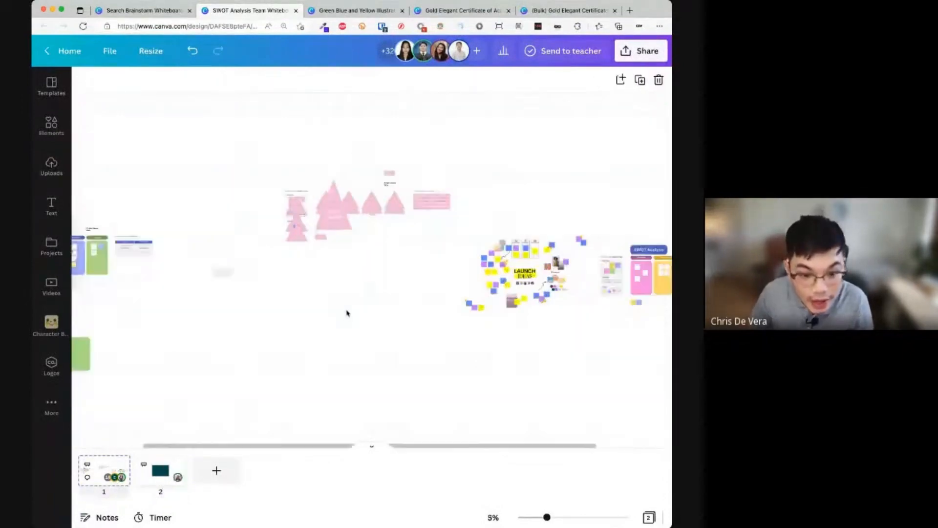
{"action": "scroll", "coordinate": [347, 313], "scroll_direction": "up", "scroll_amount": 5}
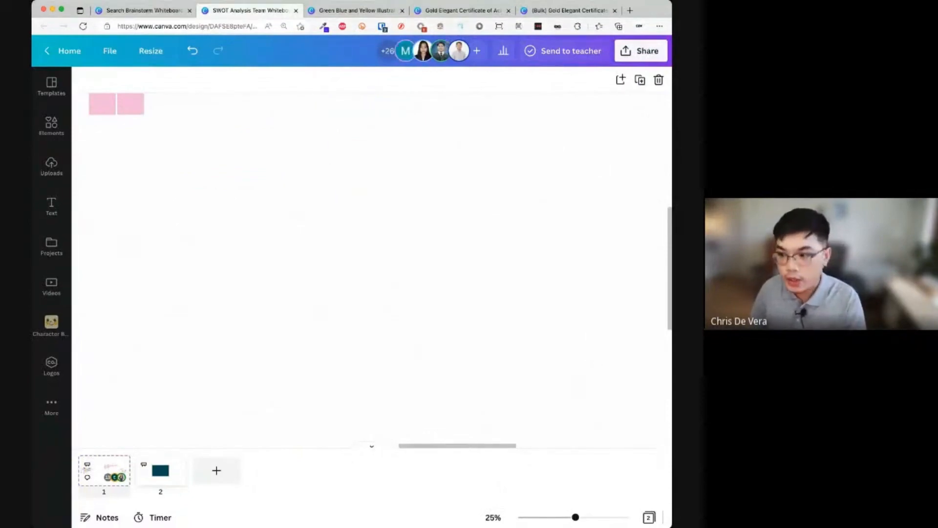
- Switch the public link to Can view, then close the SWOT Analysis browser tab
{"action": "left_click", "coordinate": [641, 60]}
{"action": "left_click", "coordinate": [617, 181]}
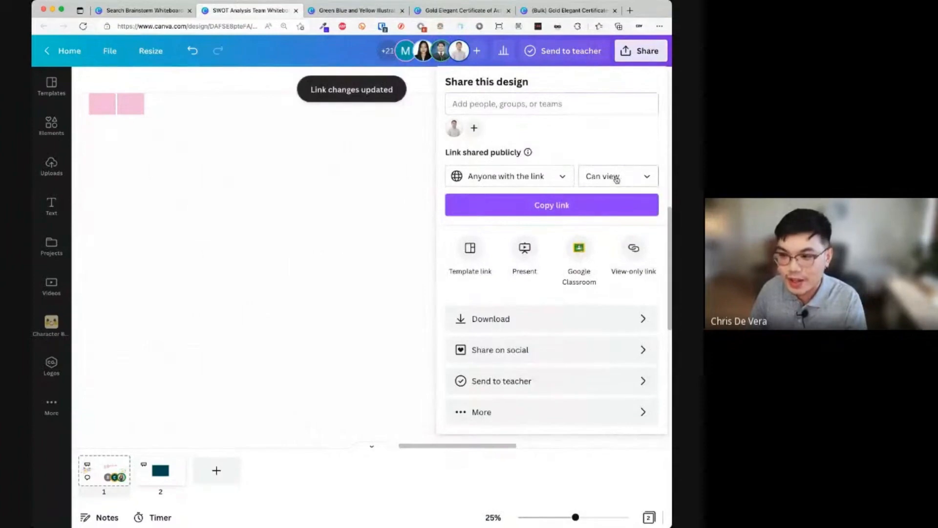
{"action": "left_click", "coordinate": [347, 182]}
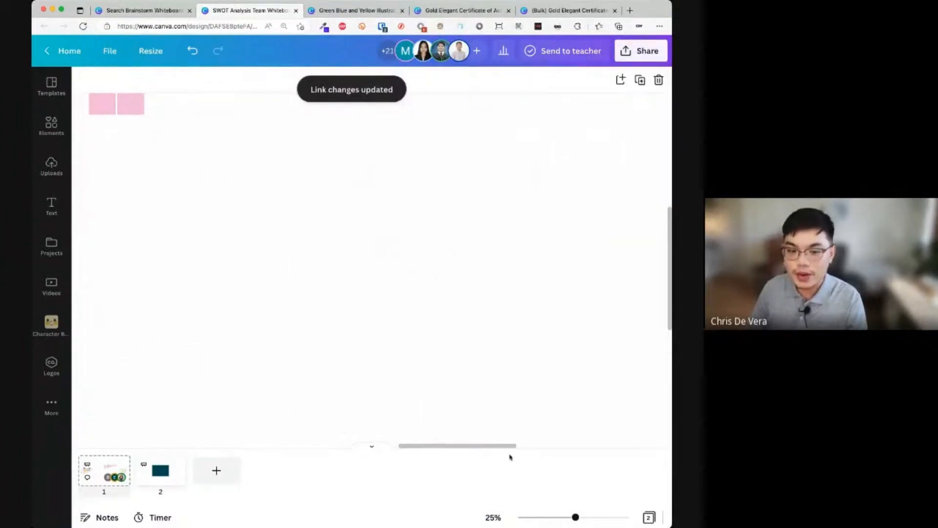
{"action": "left_click_drag", "start_coordinate": [502, 450], "coordinate": [263, 446]}
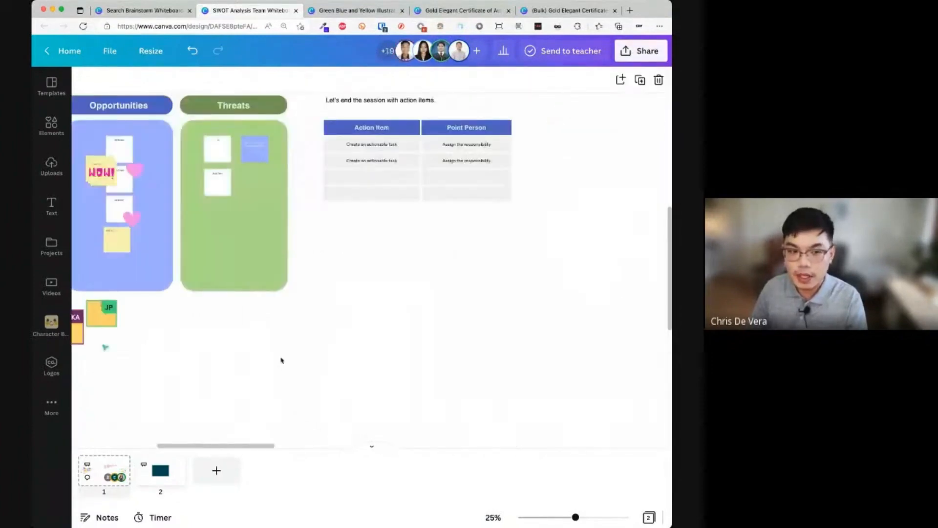
{"action": "left_click", "coordinate": [295, 11]}
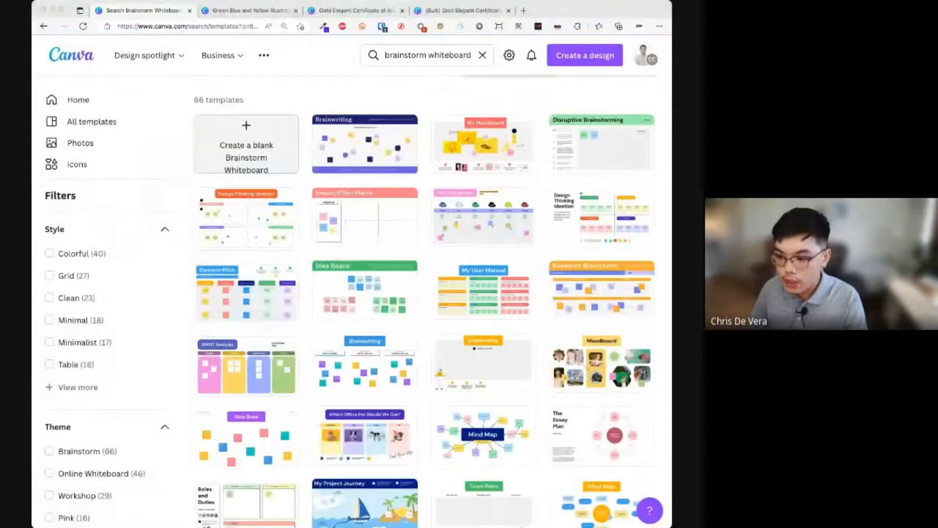
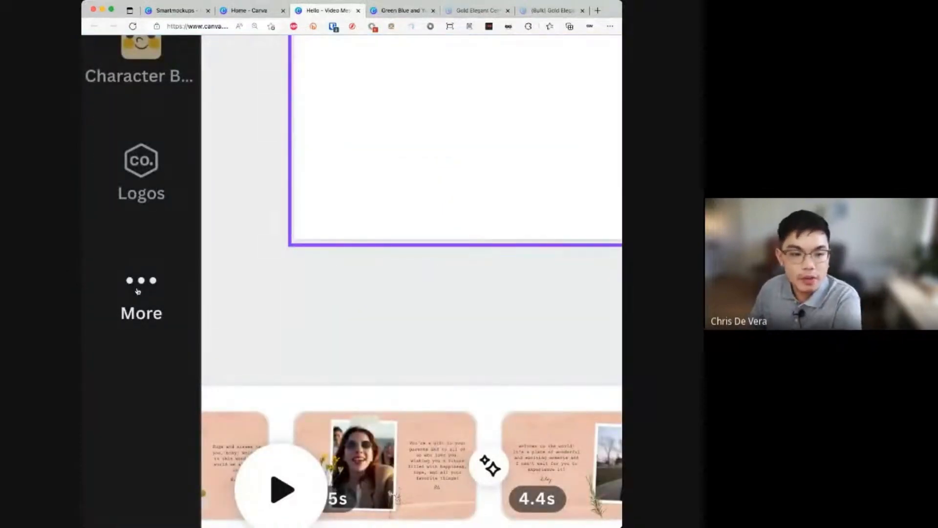
- Add a new blank page after the Goodbye page
{"action": "left_click", "coordinate": [137, 291]}
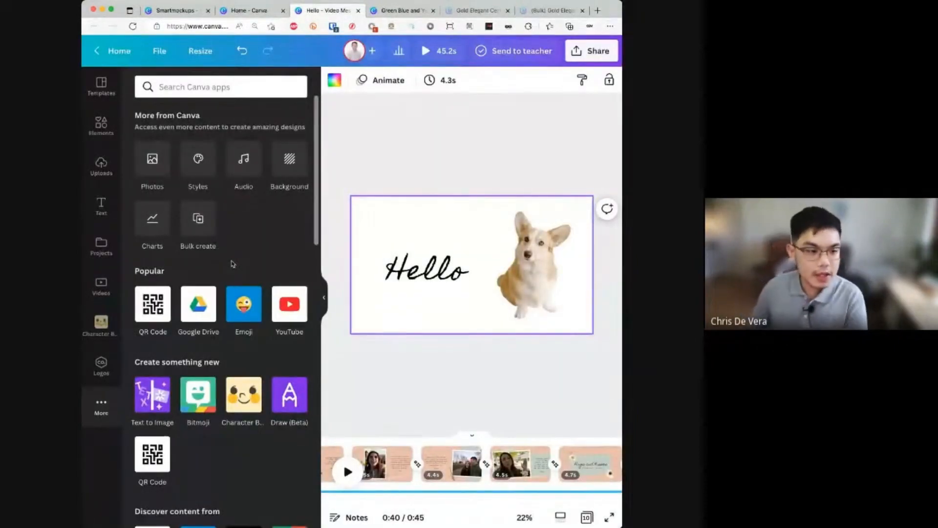
{"action": "scroll", "coordinate": [230, 262], "scroll_direction": "down", "scroll_amount": 3}
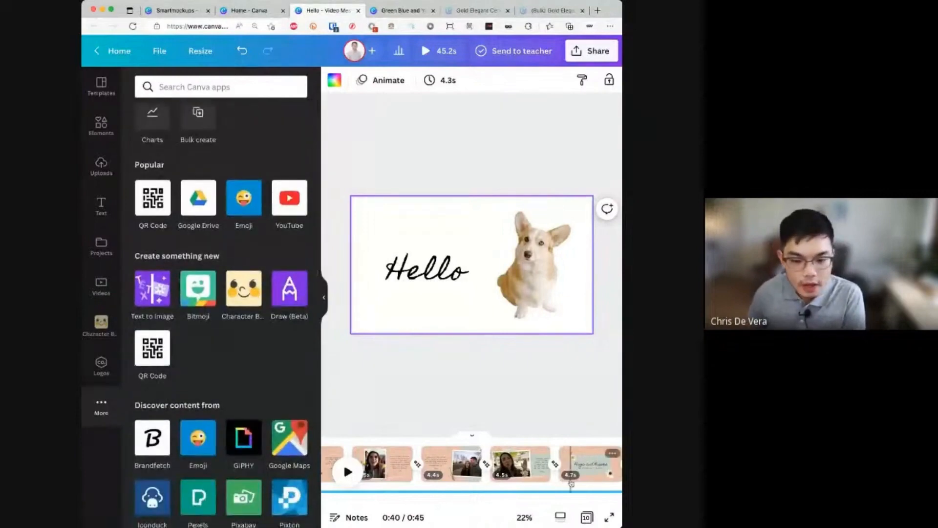
{"action": "scroll", "coordinate": [570, 469], "scroll_direction": "right", "scroll_amount": 5}
{"action": "left_click", "coordinate": [589, 465]}
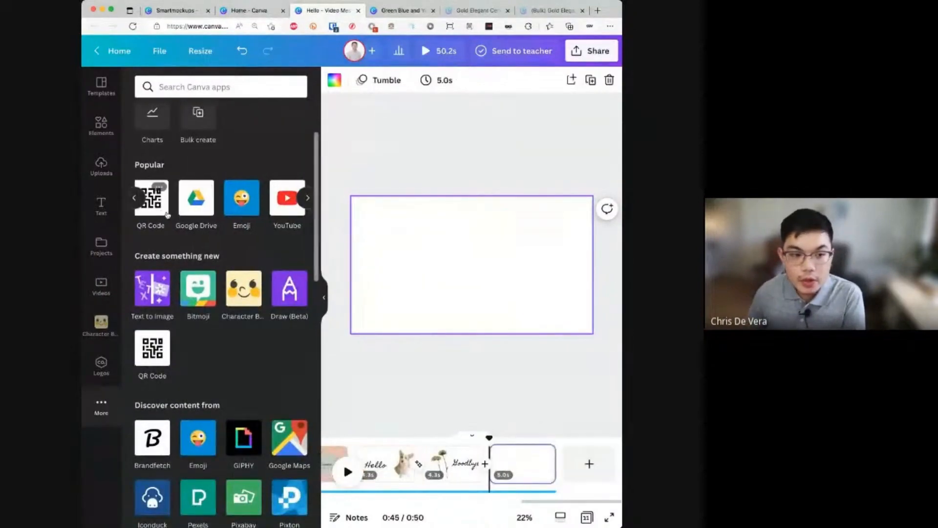
{"action": "scroll", "coordinate": [161, 214], "scroll_direction": "left", "scroll_amount": 1}
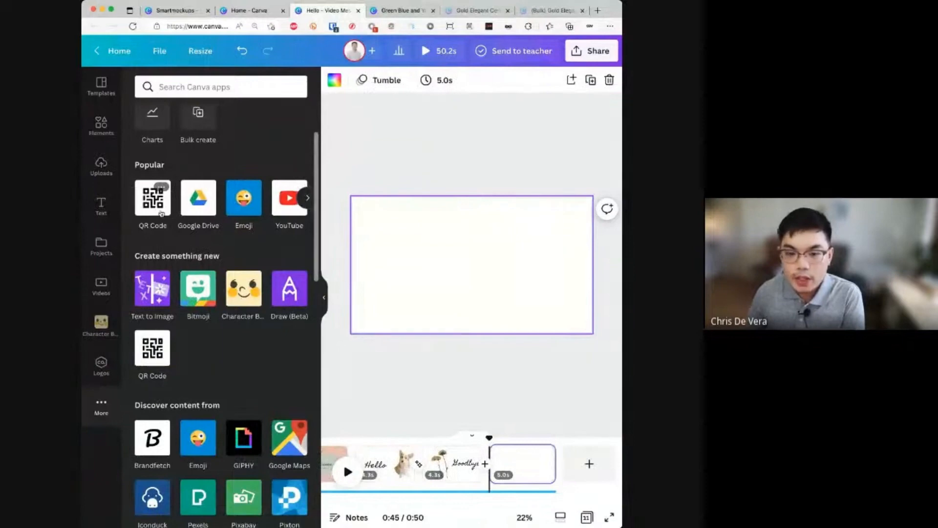
- Start a QR code using the pasted YouTube video link
{"action": "left_click", "coordinate": [161, 214]}
{"action": "left_click", "coordinate": [205, 175]}
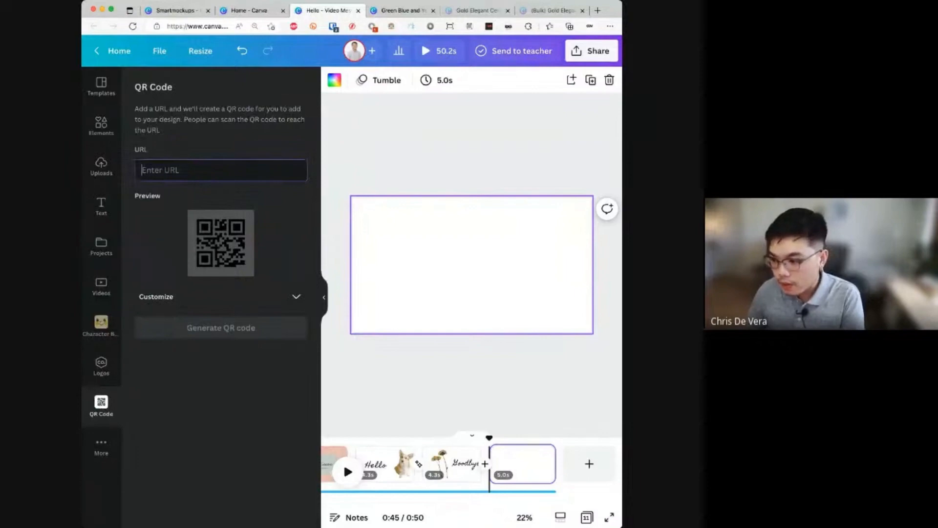
{"action": "key", "text": "super+Tab"}
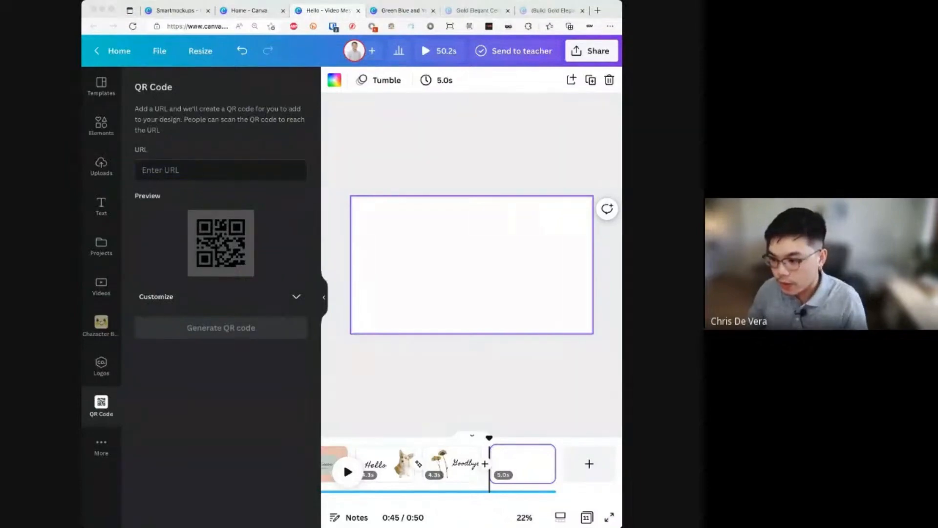
{"action": "key", "text": "super+Tab"}
{"action": "type", "text": "https://youtu.be/sMhQiTBCM2Q"}
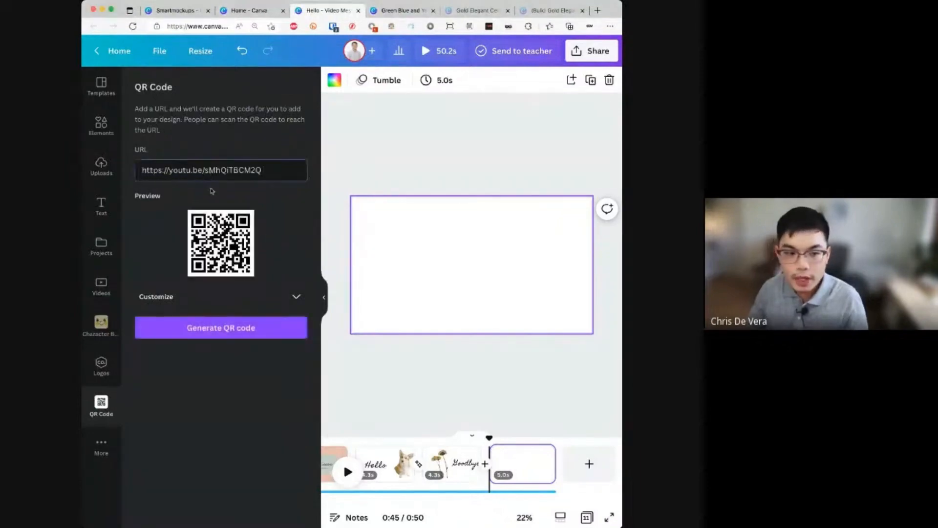
- Give the QR code a gold #C8B41D background and margin 4, then add it to the page
{"action": "left_click", "coordinate": [282, 299]}
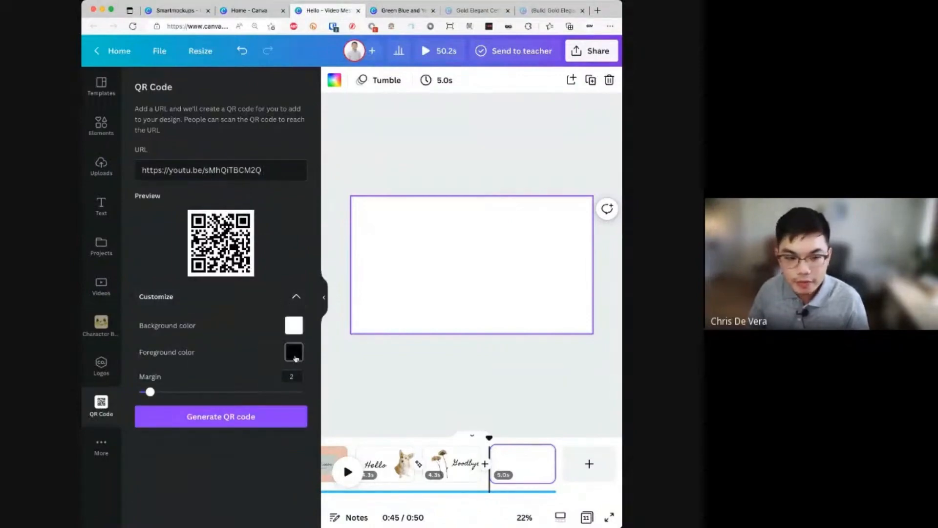
{"action": "left_click", "coordinate": [294, 326]}
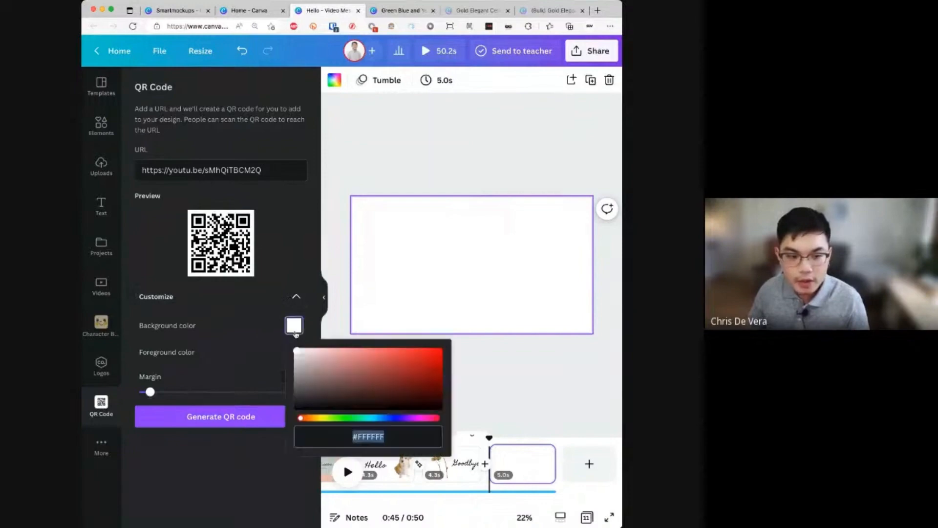
{"action": "left_click", "coordinate": [323, 419]}
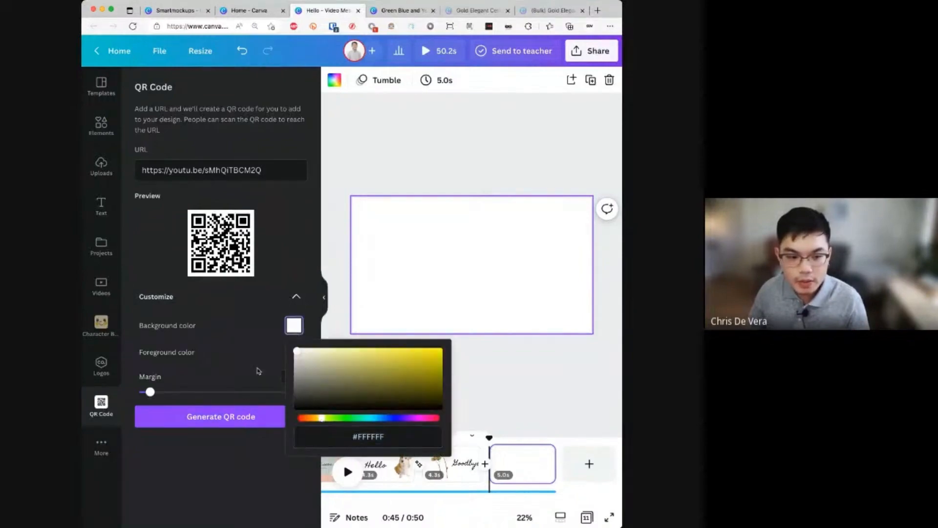
{"action": "left_click", "coordinate": [260, 442]}
{"action": "left_click", "coordinate": [295, 326]}
{"action": "left_click", "coordinate": [318, 419]}
{"action": "left_click_drag", "start_coordinate": [319, 423], "coordinate": [321, 423]}
{"action": "left_click", "coordinate": [355, 435]}
{"action": "left_click_drag", "start_coordinate": [312, 366], "coordinate": [421, 361]}
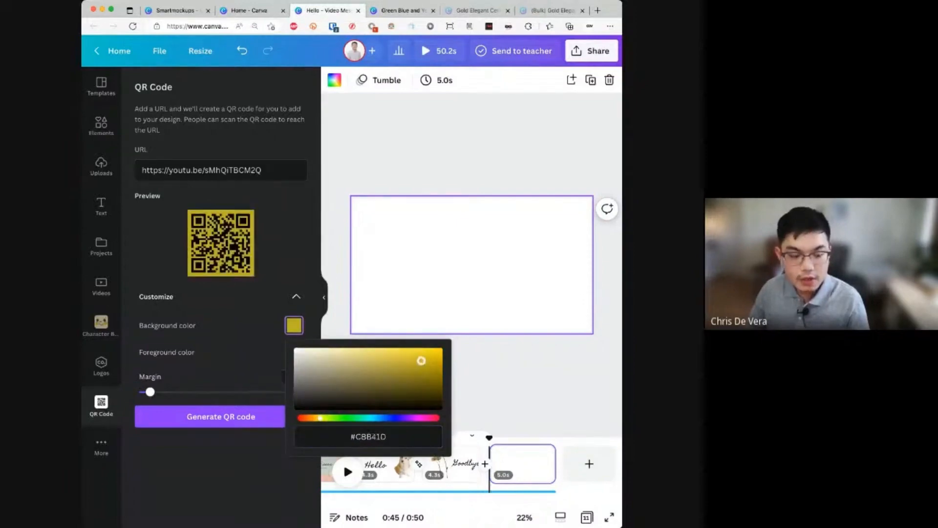
{"action": "left_click", "coordinate": [248, 350]}
{"action": "mouse_move", "coordinate": [150, 392]}
{"action": "left_mouse_down"}
{"action": "mouse_move", "coordinate": [199, 391]}
{"action": "mouse_move", "coordinate": [144, 391]}
{"action": "mouse_move", "coordinate": [160, 392]}
{"action": "left_mouse_up"}
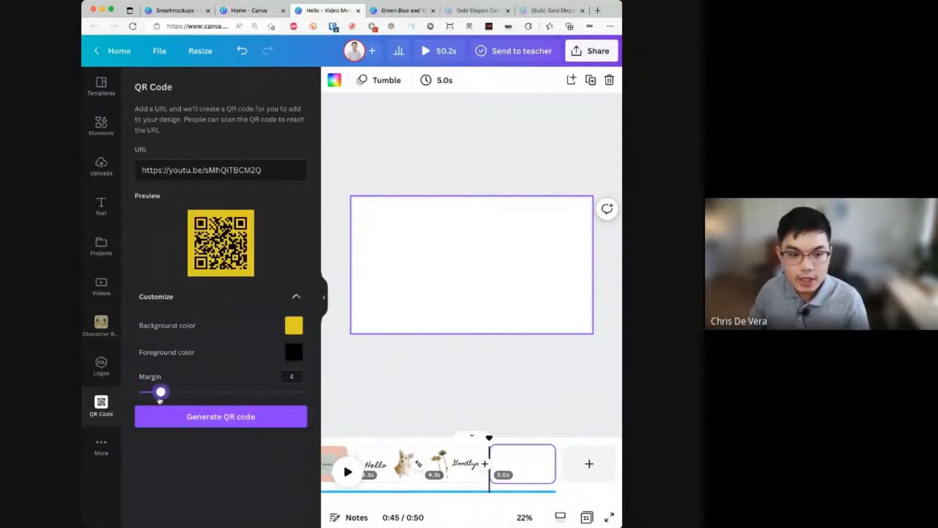
{"action": "left_click", "coordinate": [218, 418]}
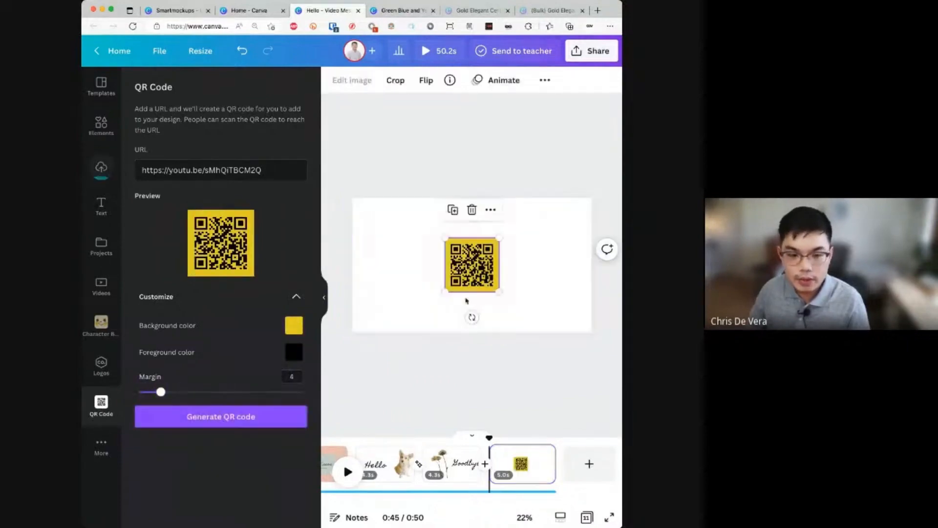
- Enlarge the QR code and move it to the page's right side
{"action": "left_click_drag", "start_coordinate": [499, 238], "coordinate": [525, 212]}
{"action": "left_click_drag", "start_coordinate": [494, 256], "coordinate": [555, 257]}
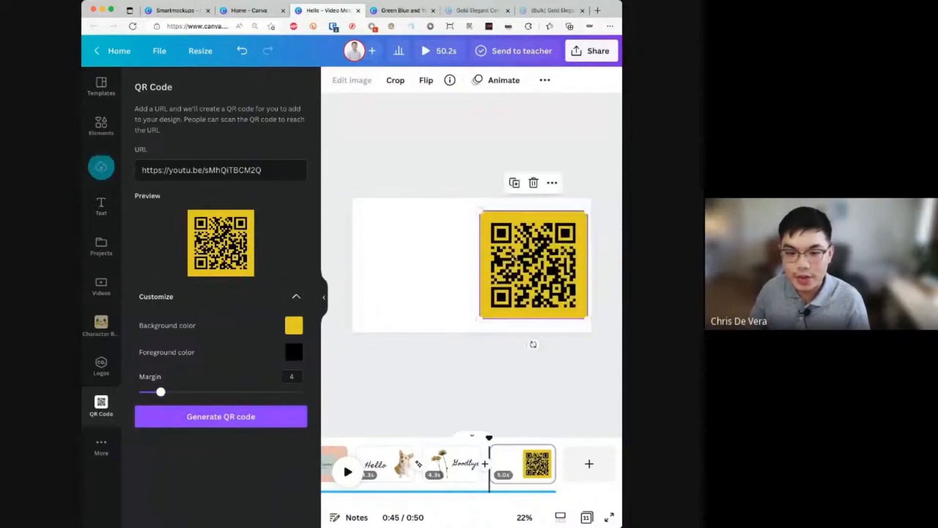
{"action": "left_click", "coordinate": [398, 284]}
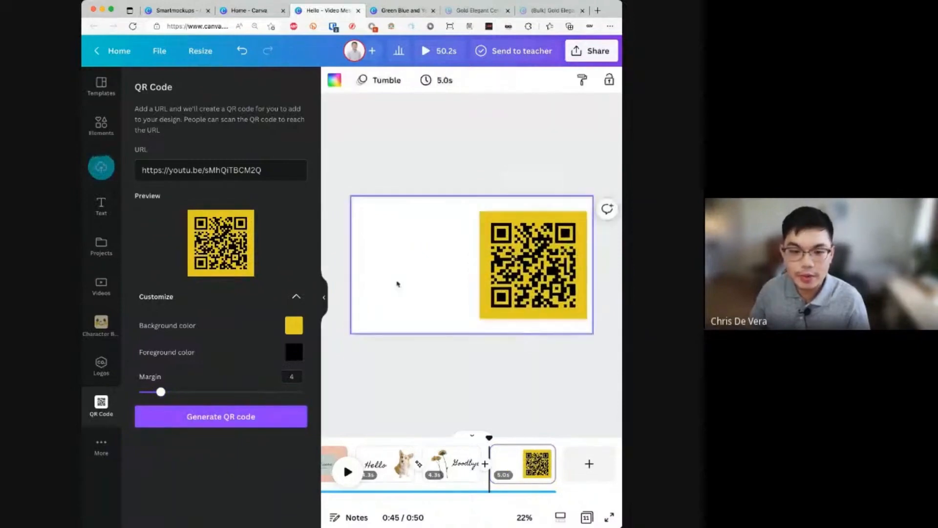
{"action": "left_click", "coordinate": [102, 447]}
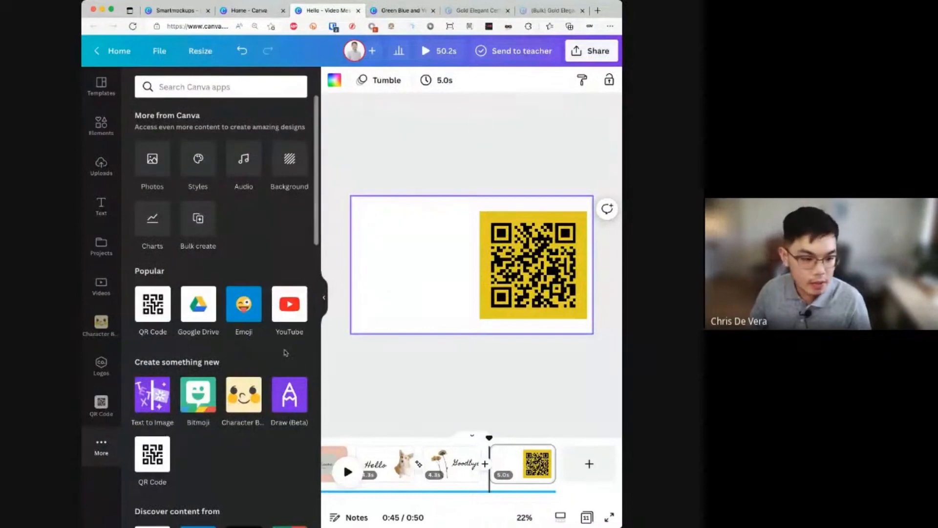
- Check Google Drive, then open the Draw (Beta) app from the apps list
{"action": "left_click", "coordinate": [194, 307]}
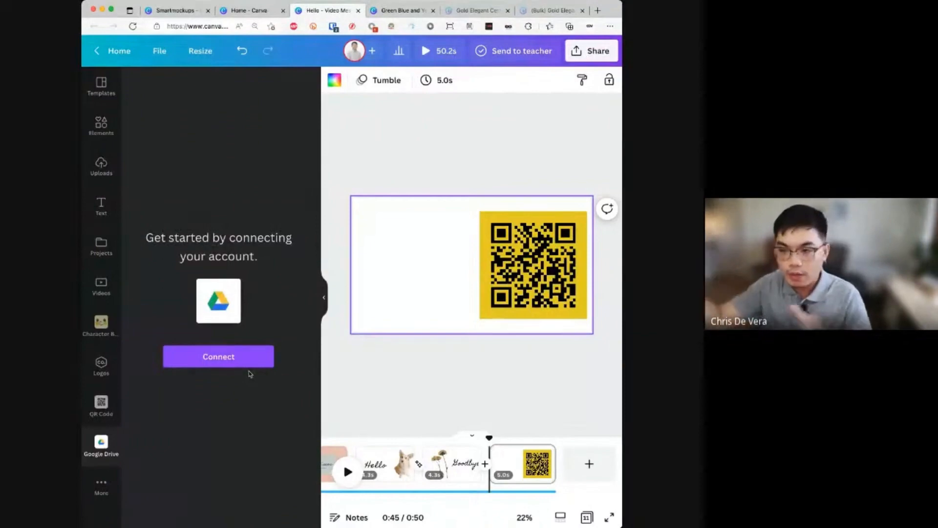
{"action": "left_click", "coordinate": [104, 486]}
{"action": "scroll", "coordinate": [232, 344], "scroll_direction": "down", "scroll_amount": 3}
{"action": "scroll", "coordinate": [234, 343], "scroll_direction": "down", "scroll_amount": 1}
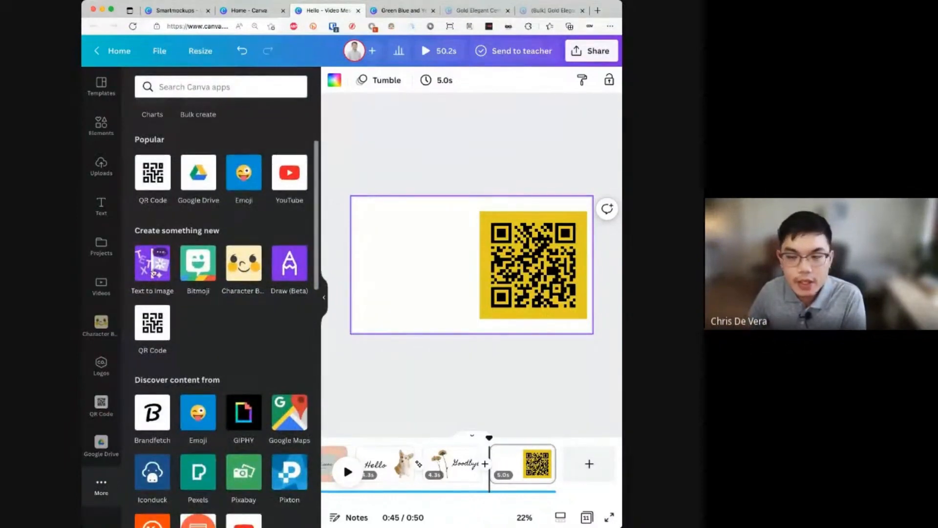
{"action": "left_click", "coordinate": [286, 275]}
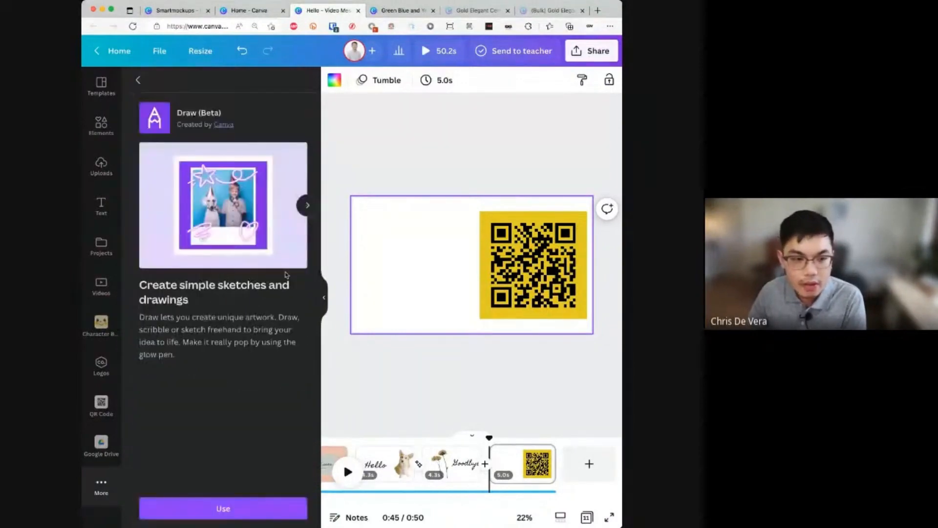
{"action": "left_click", "coordinate": [264, 498]}
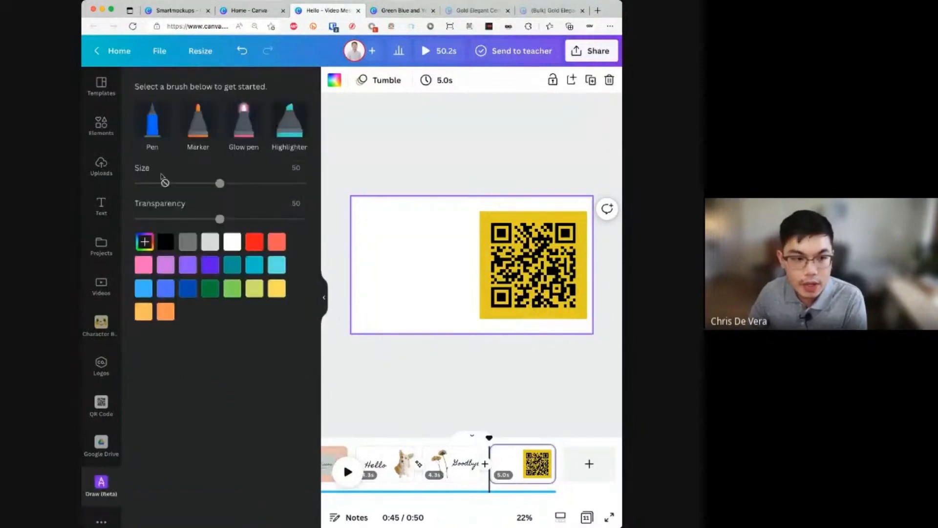
- Sketch dark-blue marker strokes at size 73, plus a short purple line
{"action": "left_click", "coordinate": [192, 129]}
{"action": "mouse_move", "coordinate": [366, 237]}
{"action": "left_mouse_down"}
{"action": "mouse_move", "coordinate": [400, 221]}
{"action": "mouse_move", "coordinate": [385, 254]}
{"action": "mouse_move", "coordinate": [425, 236]}
{"action": "left_mouse_up"}
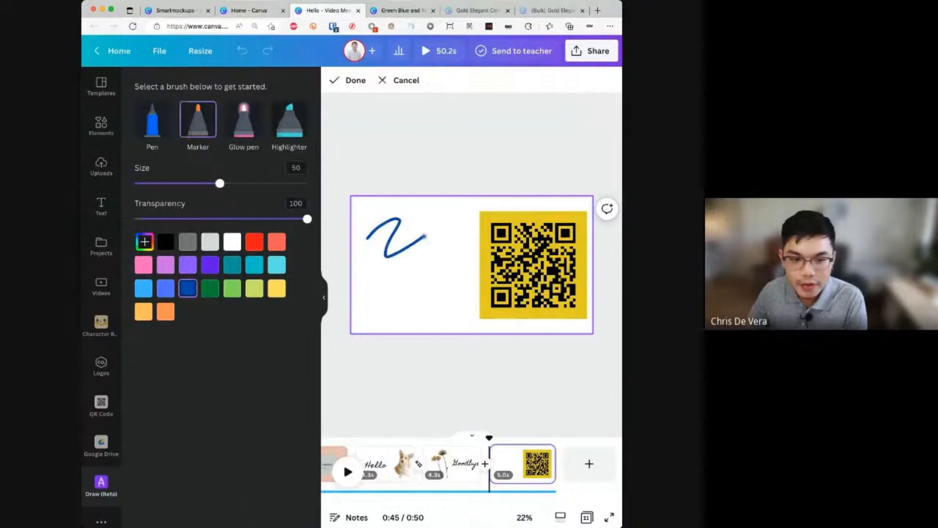
{"action": "left_click_drag", "start_coordinate": [220, 243], "coordinate": [260, 242]}
{"action": "mouse_move", "coordinate": [398, 281]}
{"action": "left_mouse_down"}
{"action": "mouse_move", "coordinate": [440, 237]}
{"action": "mouse_move", "coordinate": [416, 218]}
{"action": "mouse_move", "coordinate": [473, 294]}
{"action": "mouse_move", "coordinate": [455, 311]}
{"action": "left_mouse_up"}
{"action": "left_click_drag", "start_coordinate": [260, 243], "coordinate": [194, 243]}
{"action": "left_click_drag", "start_coordinate": [384, 321], "coordinate": [391, 208]}
{"action": "left_click", "coordinate": [210, 324]}
{"action": "mouse_move", "coordinate": [354, 286]}
{"action": "left_mouse_down"}
{"action": "mouse_move", "coordinate": [431, 270]}
{"action": "mouse_move", "coordinate": [393, 231]}
{"action": "mouse_move", "coordinate": [416, 292]}
{"action": "left_mouse_up"}
- Add light-blue highlighter zigzags and erase lines through the strokes with a size-78 eraser
{"action": "left_click", "coordinate": [244, 120]}
{"action": "left_click", "coordinate": [291, 117]}
{"action": "mouse_move", "coordinate": [374, 261]}
{"action": "left_mouse_down"}
{"action": "mouse_move", "coordinate": [449, 204]}
{"action": "mouse_move", "coordinate": [434, 229]}
{"action": "mouse_move", "coordinate": [445, 289]}
{"action": "left_mouse_up"}
{"action": "left_click", "coordinate": [153, 178]}
{"action": "left_click_drag", "start_coordinate": [442, 215], "coordinate": [408, 246]}
{"action": "left_click_drag", "start_coordinate": [220, 243], "coordinate": [268, 242]}
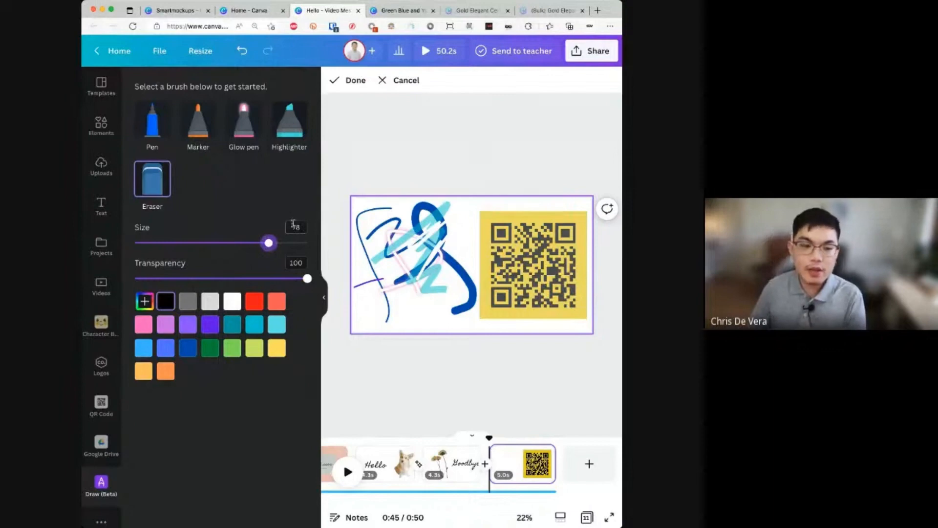
{"action": "mouse_move", "coordinate": [360, 234]}
{"action": "left_mouse_down"}
{"action": "mouse_move", "coordinate": [411, 216]}
{"action": "mouse_move", "coordinate": [442, 261]}
{"action": "left_mouse_up"}
{"action": "left_click_drag", "start_coordinate": [262, 278], "coordinate": [182, 279]}
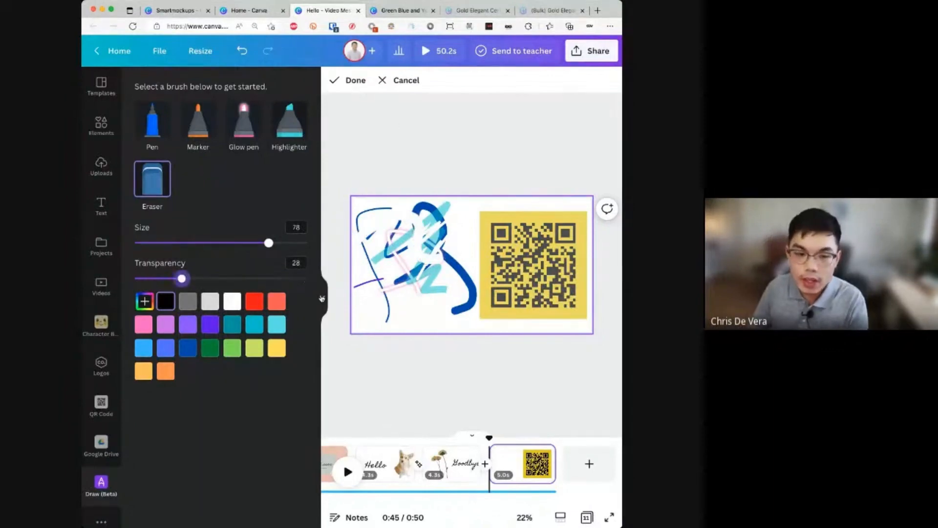
- Finish the drawing, then shrink and tilt it slightly beside the QR code
{"action": "left_click", "coordinate": [360, 83]}
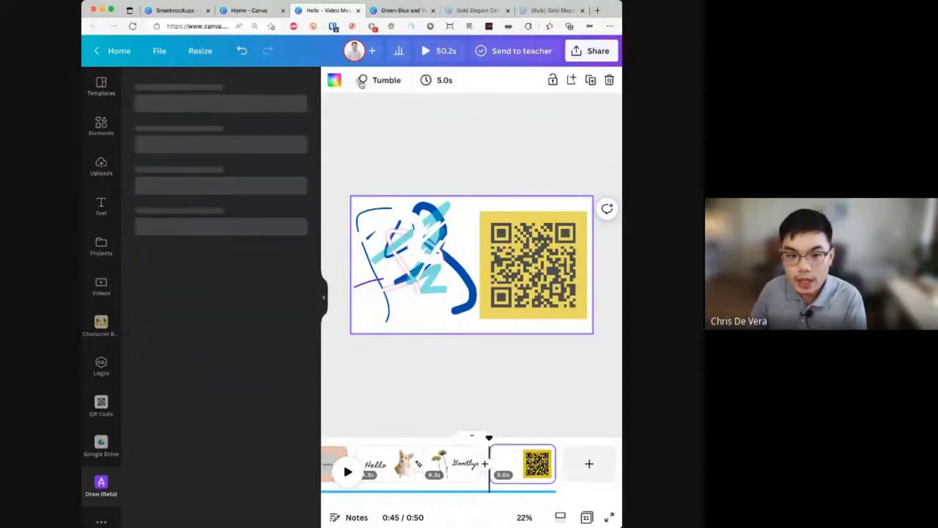
{"action": "mouse_move", "coordinate": [477, 322]}
{"action": "left_mouse_down"}
{"action": "mouse_move", "coordinate": [413, 258]}
{"action": "mouse_move", "coordinate": [507, 321]}
{"action": "mouse_move", "coordinate": [492, 333]}
{"action": "mouse_move", "coordinate": [445, 292]}
{"action": "mouse_move", "coordinate": [455, 286]}
{"action": "left_mouse_up"}
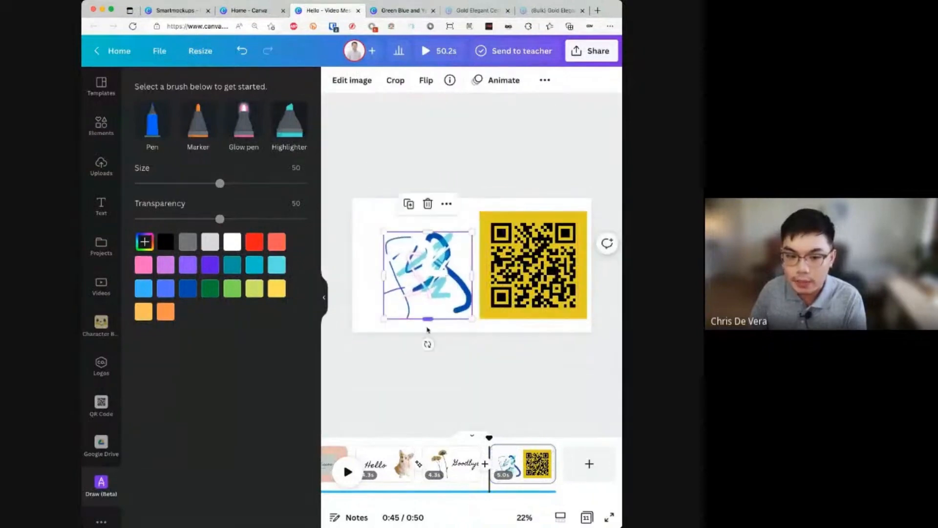
{"action": "mouse_move", "coordinate": [427, 342]}
{"action": "left_mouse_down"}
{"action": "mouse_move", "coordinate": [472, 244]}
{"action": "mouse_move", "coordinate": [433, 335]}
{"action": "mouse_move", "coordinate": [454, 309]}
{"action": "mouse_move", "coordinate": [433, 280]}
{"action": "left_mouse_up"}
{"action": "left_click", "coordinate": [425, 304]}
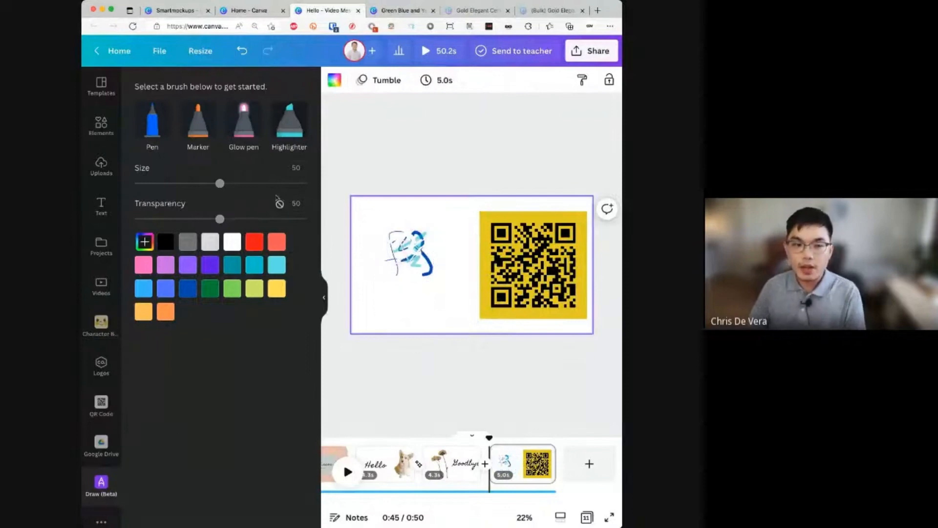
- Add the 'reasonable man' GIPHY GIF and size it over the QR card
{"action": "scroll", "coordinate": [105, 479], "scroll_direction": "down", "scroll_amount": 1}
{"action": "left_click", "coordinate": [108, 499]}
{"action": "scroll", "coordinate": [210, 369], "scroll_direction": "down", "scroll_amount": 5}
{"action": "scroll", "coordinate": [211, 369], "scroll_direction": "down", "scroll_amount": 2}
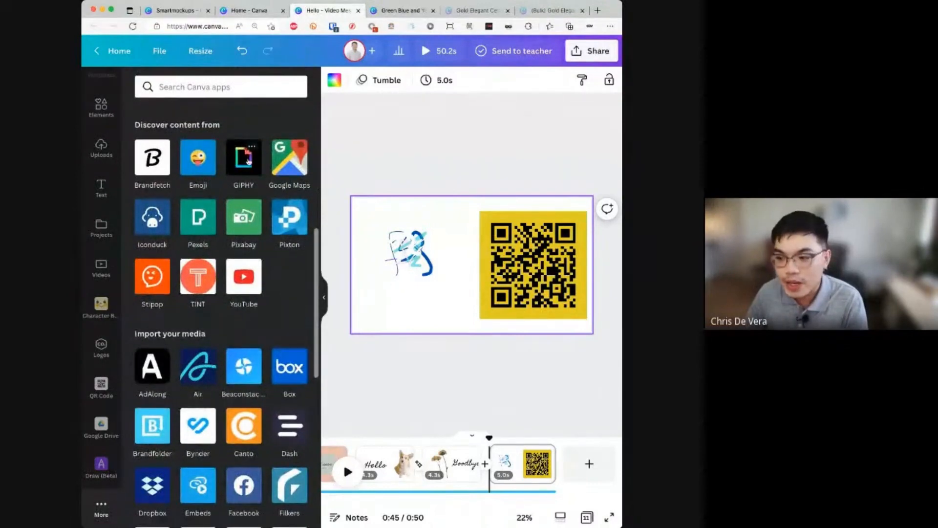
{"action": "left_click", "coordinate": [248, 161]}
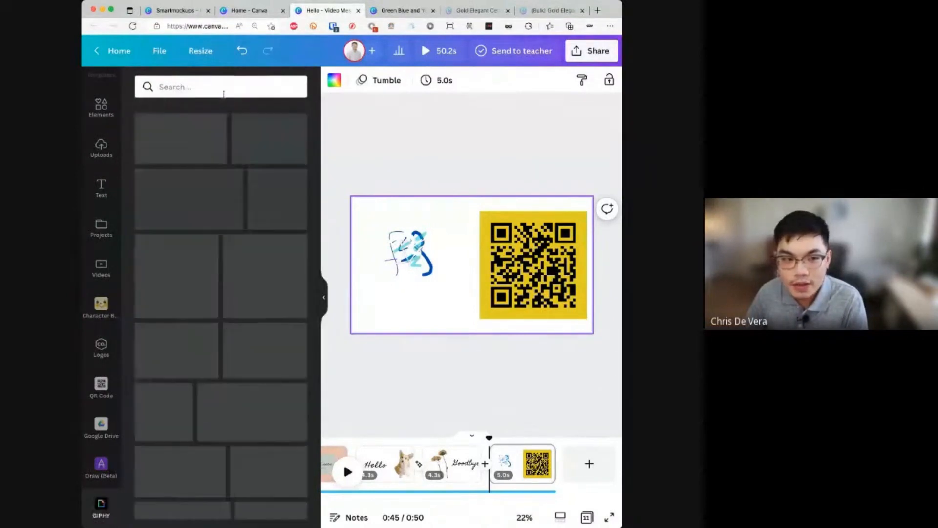
{"action": "left_click_drag", "start_coordinate": [190, 140], "coordinate": [442, 268]}
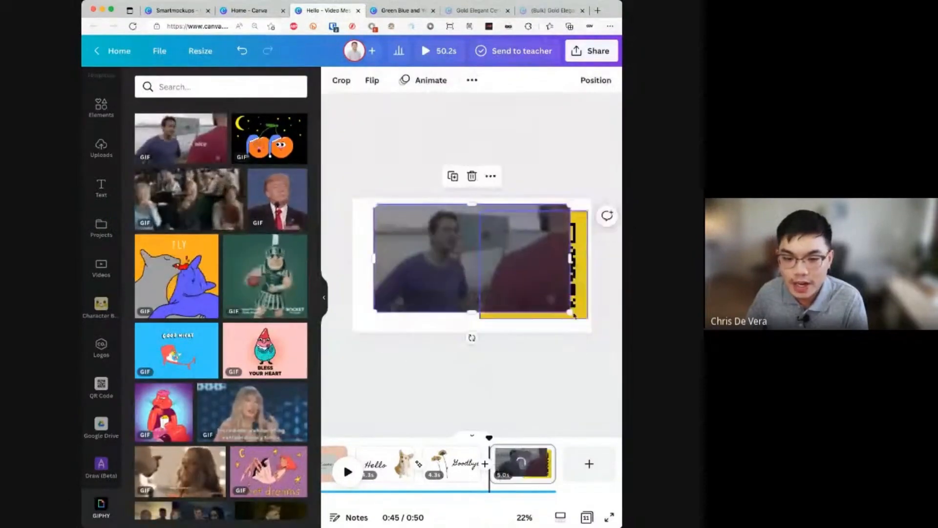
{"action": "left_click_drag", "start_coordinate": [570, 312], "coordinate": [437, 297]}
{"action": "left_click_drag", "start_coordinate": [492, 287], "coordinate": [560, 322]}
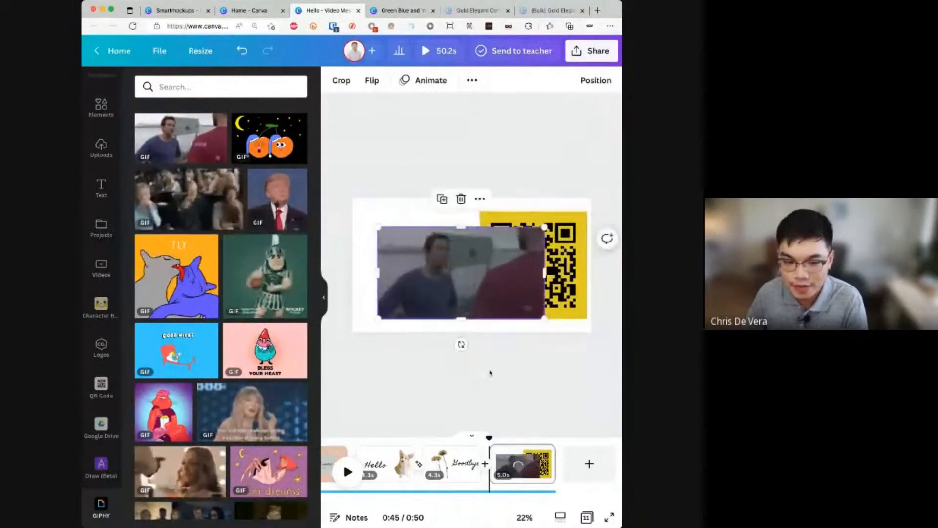
{"action": "left_click", "coordinate": [456, 388]}
- Bring up the Canva apps list and scroll through it
{"action": "scroll", "coordinate": [101, 312], "scroll_direction": "down", "scroll_amount": 2}
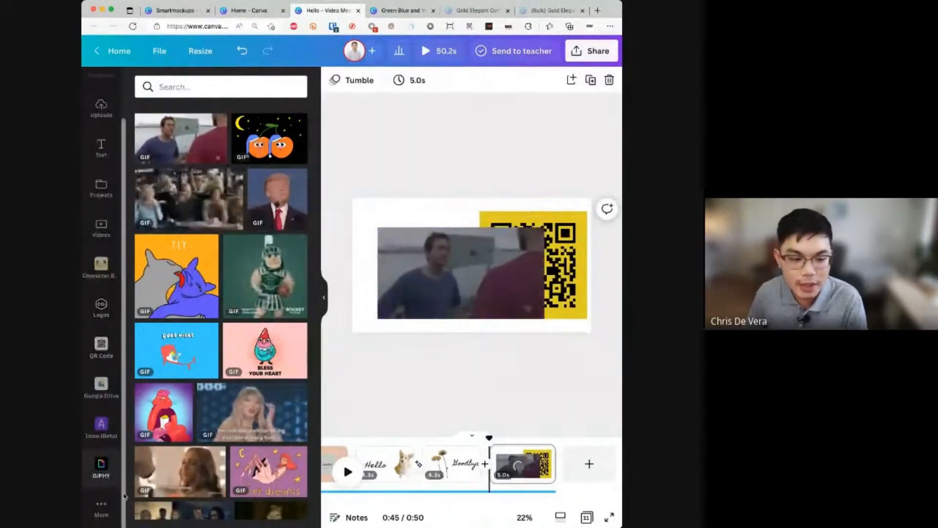
{"action": "left_click", "coordinate": [101, 507]}
{"action": "scroll", "coordinate": [223, 395], "scroll_direction": "down", "scroll_amount": 4}
{"action": "scroll", "coordinate": [223, 394], "scroll_direction": "down", "scroll_amount": 4}
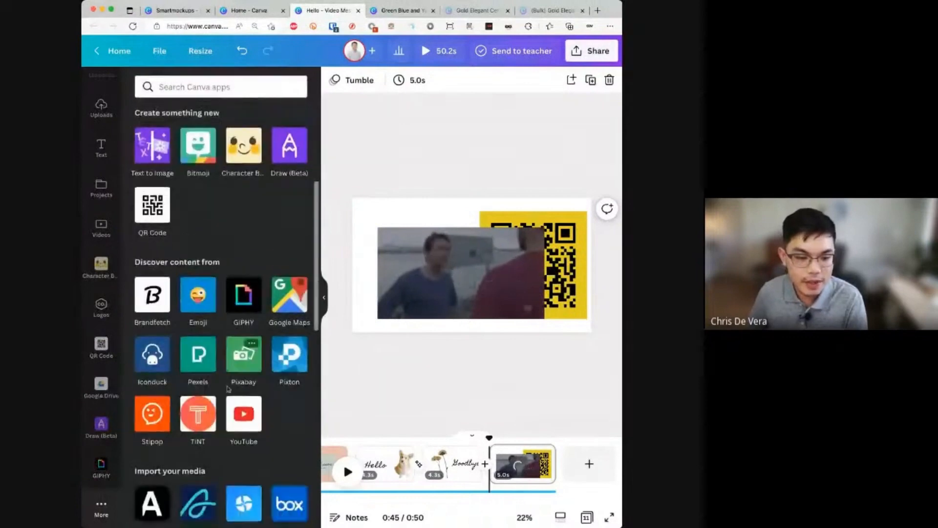
{"action": "scroll", "coordinate": [231, 385], "scroll_direction": "up", "scroll_amount": 3}
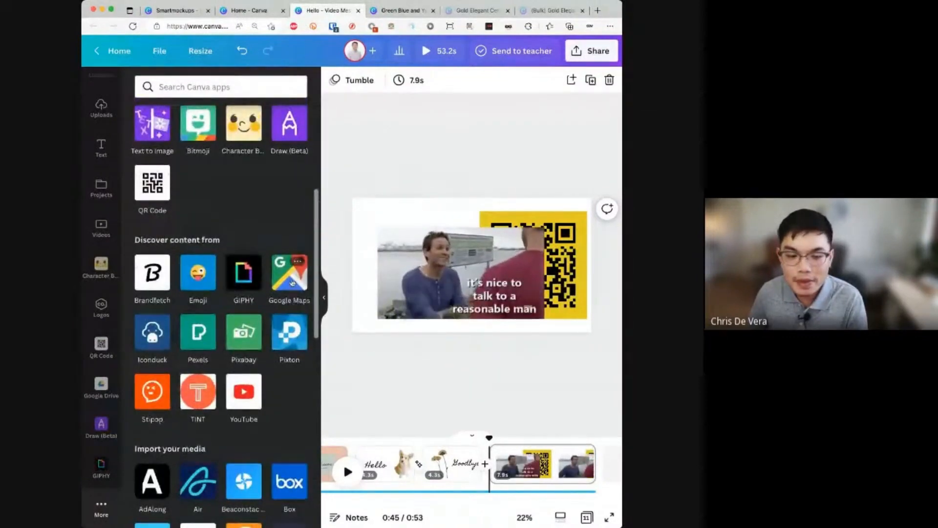
- Add a new page and search Google Maps for Philippine Normal University
{"action": "left_click", "coordinate": [601, 467]}
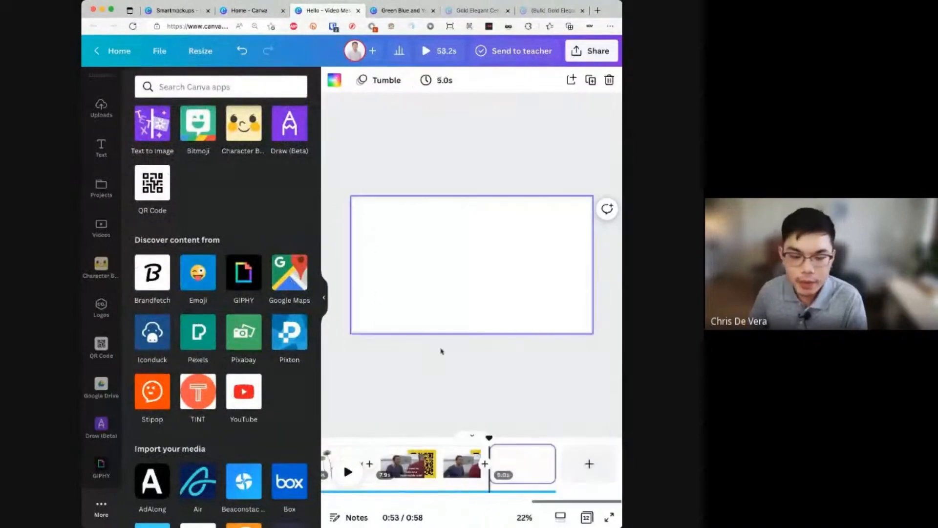
{"action": "left_click", "coordinate": [291, 292]}
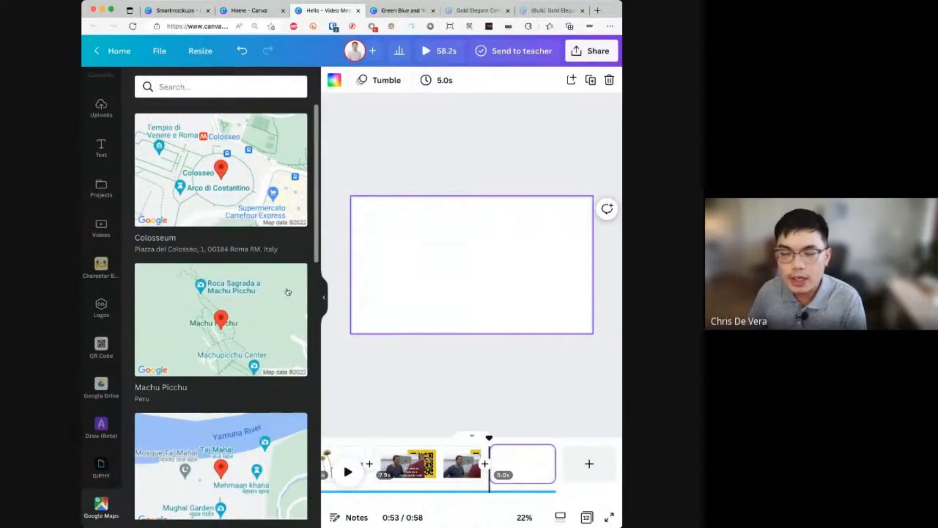
{"action": "left_click", "coordinate": [230, 87]}
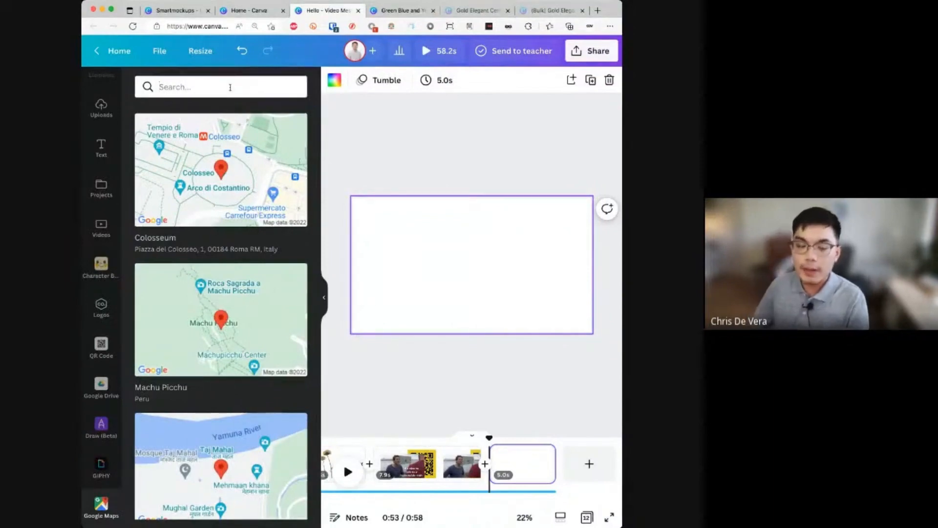
{"action": "type", "text": "phi"}
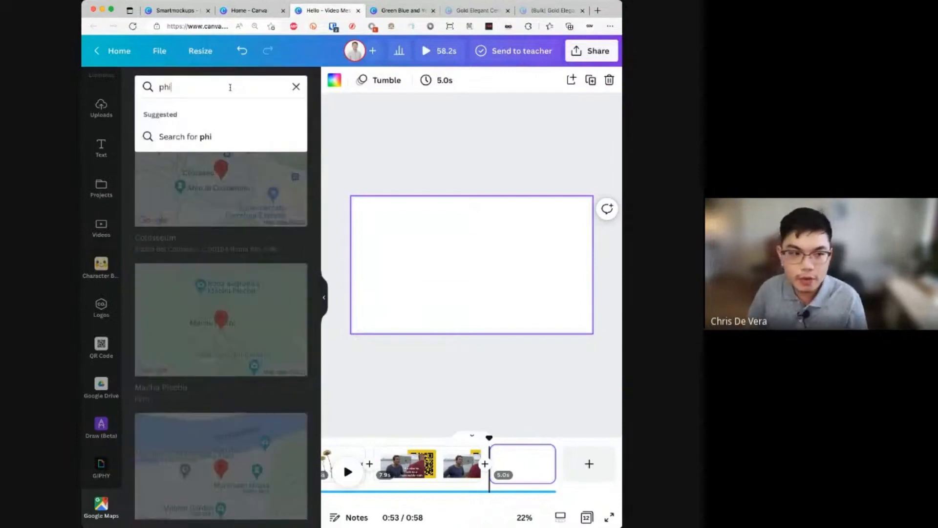
{"action": "type", "text": "lippine normal university"}
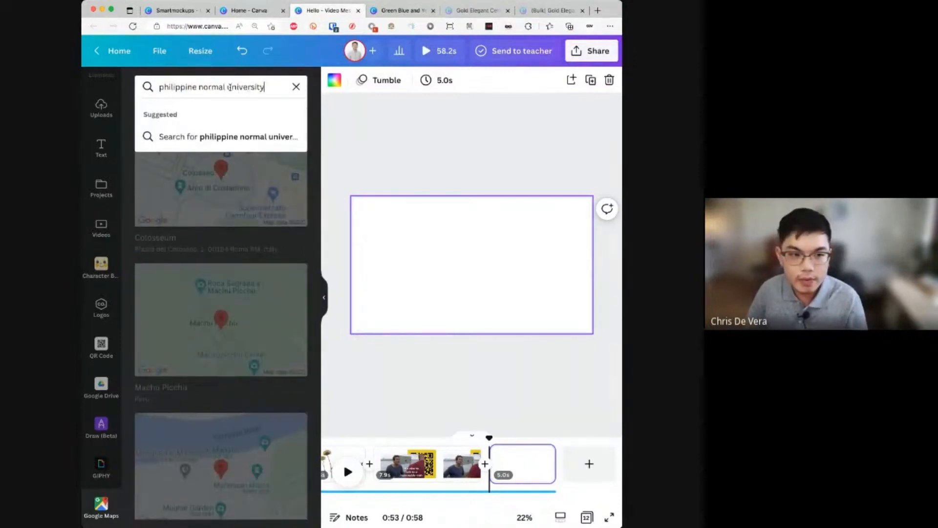
{"action": "key", "text": "Return"}
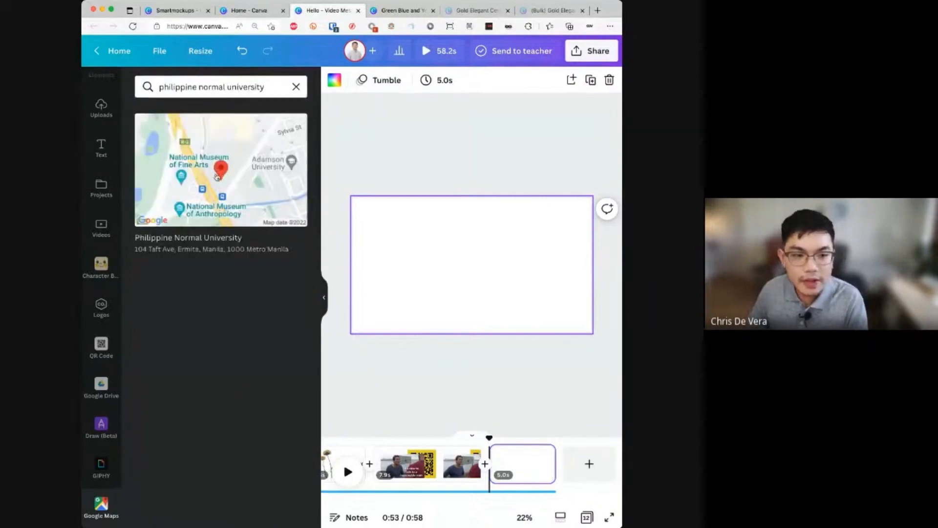
- Place the university map on the page and enlarge it to fill most of it
{"action": "left_click_drag", "start_coordinate": [214, 184], "coordinate": [455, 270]}
{"action": "left_click_drag", "start_coordinate": [271, 208], "coordinate": [449, 288]}
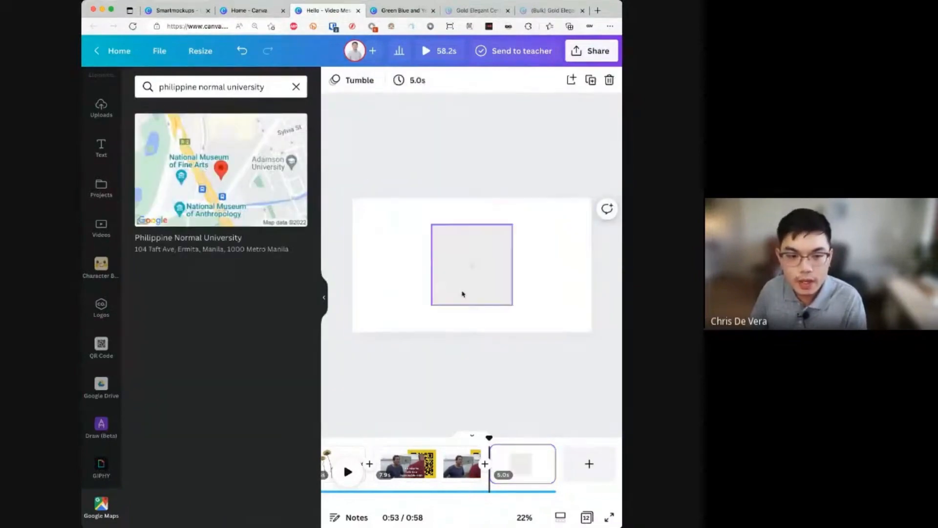
{"action": "left_click", "coordinate": [323, 298]}
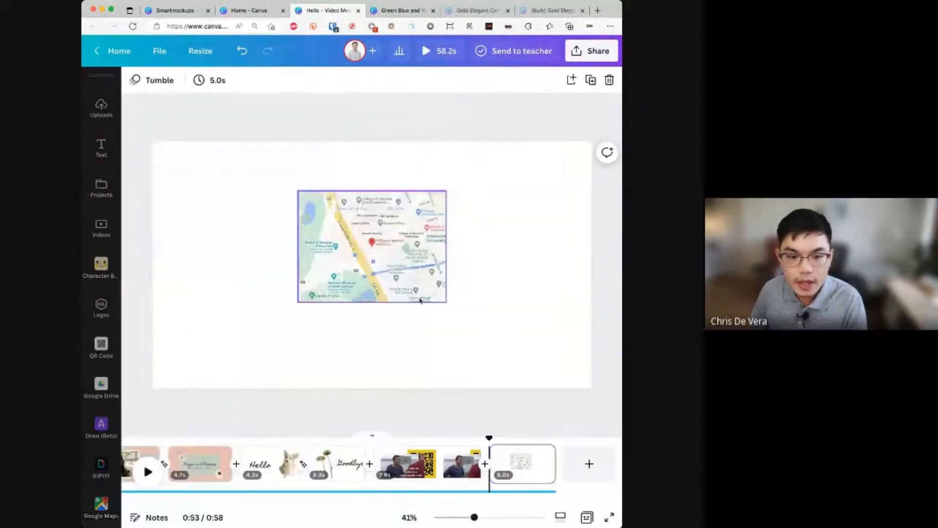
{"action": "left_click", "coordinate": [420, 300]}
{"action": "left_click_drag", "start_coordinate": [445, 300], "coordinate": [575, 372]}
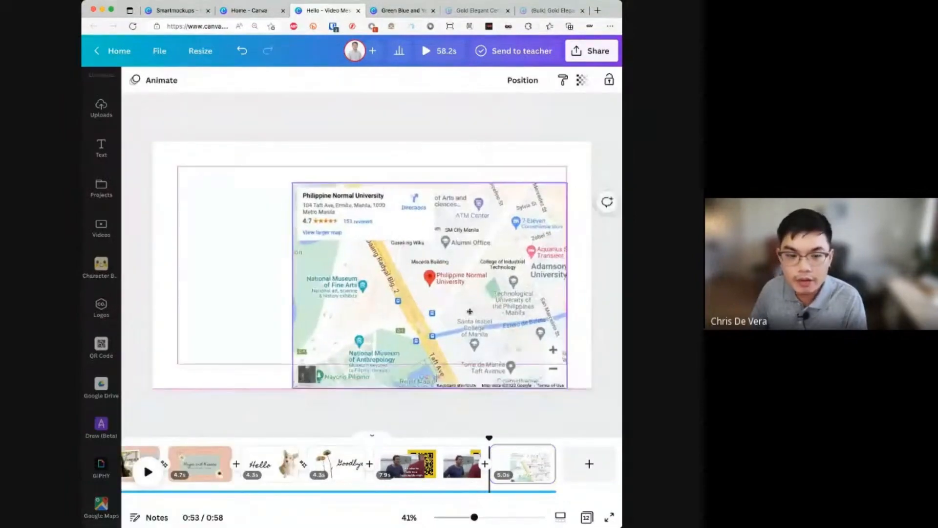
{"action": "left_click_drag", "start_coordinate": [469, 311], "coordinate": [425, 297]}
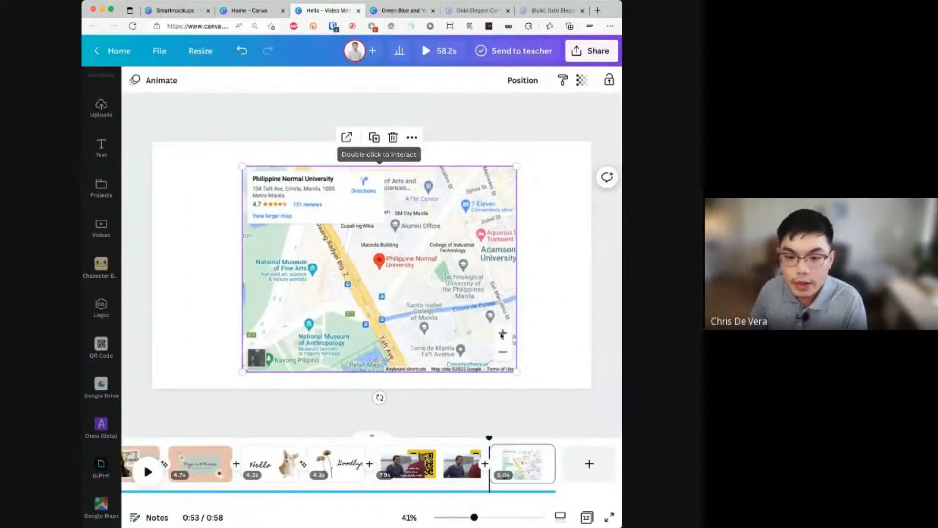
- Zoom and pan the embedded map, briefly opening its link in a new tab
{"action": "left_click", "coordinate": [502, 335]}
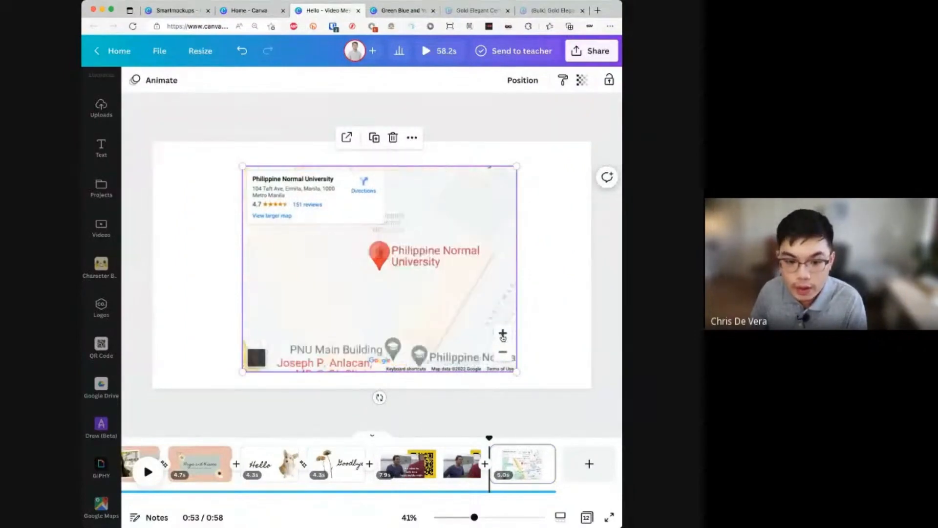
{"action": "left_click", "coordinate": [502, 355]}
{"action": "left_click_drag", "start_coordinate": [484, 222], "coordinate": [405, 255]}
{"action": "left_click_drag", "start_coordinate": [440, 210], "coordinate": [428, 251]}
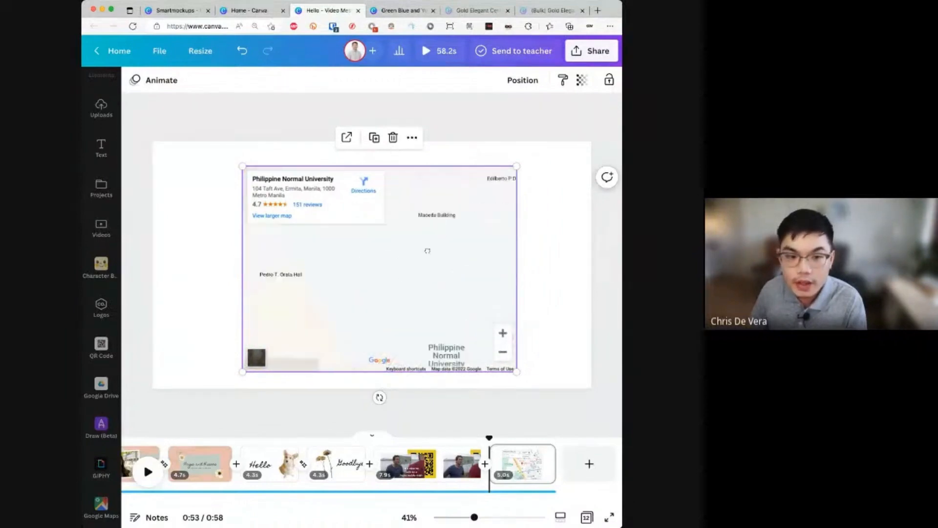
{"action": "left_click", "coordinate": [348, 139]}
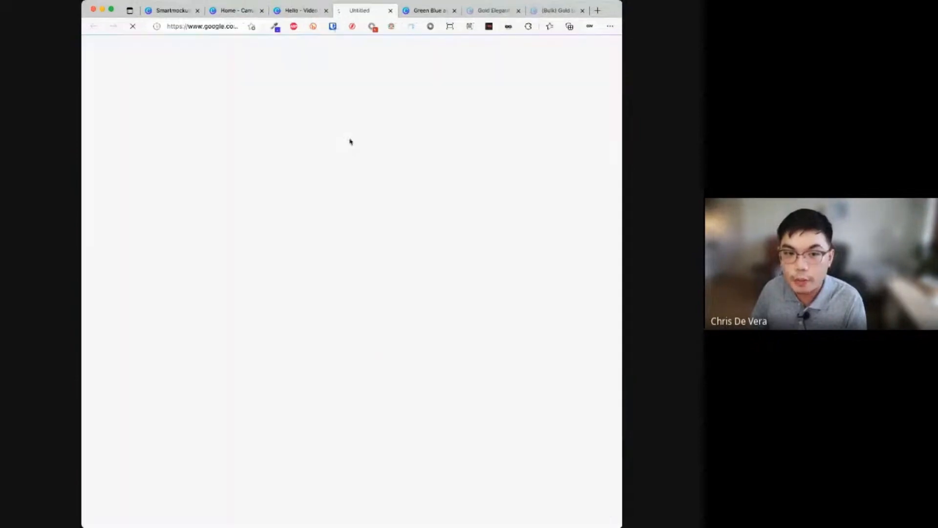
{"action": "left_click", "coordinate": [391, 10]}
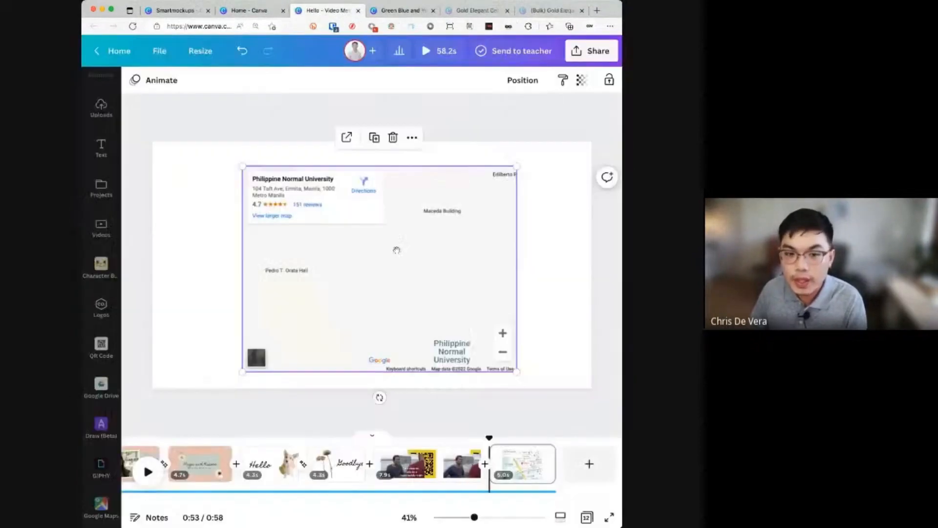
- Zoom the map in close on the university marker, then add a blank page after it
{"action": "left_click", "coordinate": [503, 353]}
{"action": "left_click", "coordinate": [503, 353]}
{"action": "left_click", "coordinate": [503, 353]}
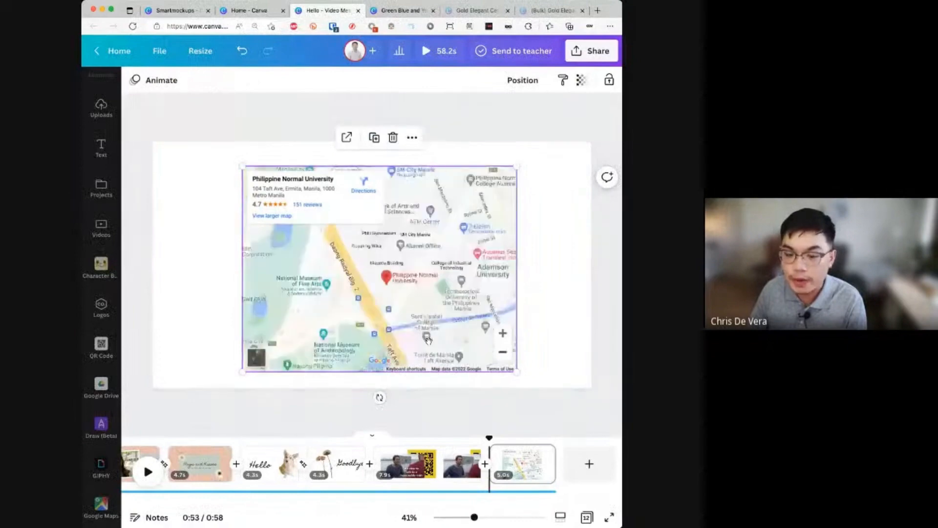
{"action": "left_click", "coordinate": [504, 353]}
{"action": "left_click", "coordinate": [503, 334]}
{"action": "left_click", "coordinate": [503, 333]}
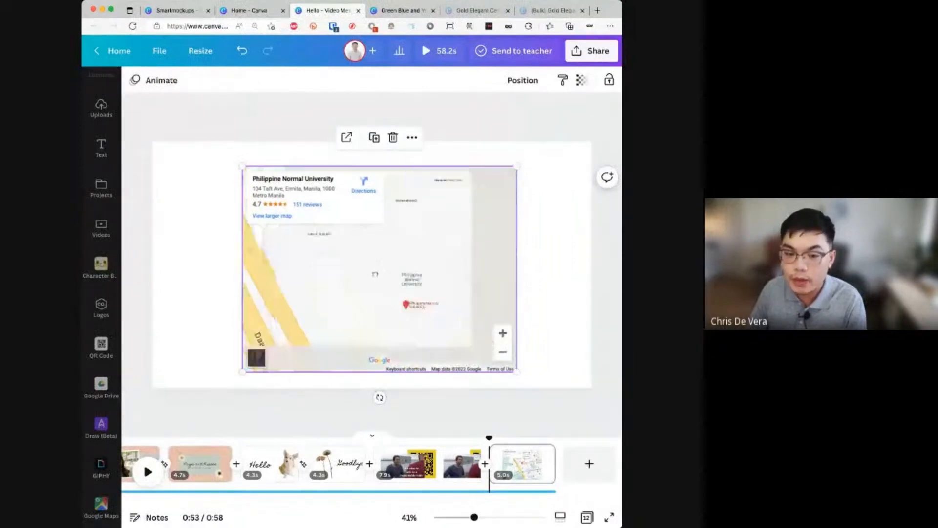
{"action": "left_click", "coordinate": [503, 334]}
{"action": "left_click", "coordinate": [503, 334]}
{"action": "mouse_move", "coordinate": [438, 327]}
{"action": "left_mouse_down"}
{"action": "mouse_move", "coordinate": [424, 302]}
{"action": "mouse_move", "coordinate": [522, 264]}
{"action": "mouse_move", "coordinate": [514, 329]}
{"action": "left_mouse_up"}
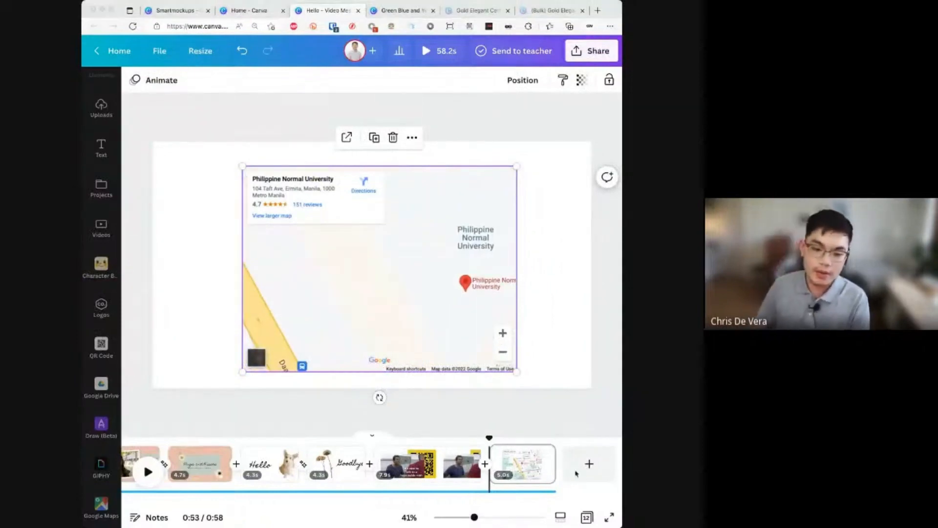
{"action": "left_click", "coordinate": [589, 464]}
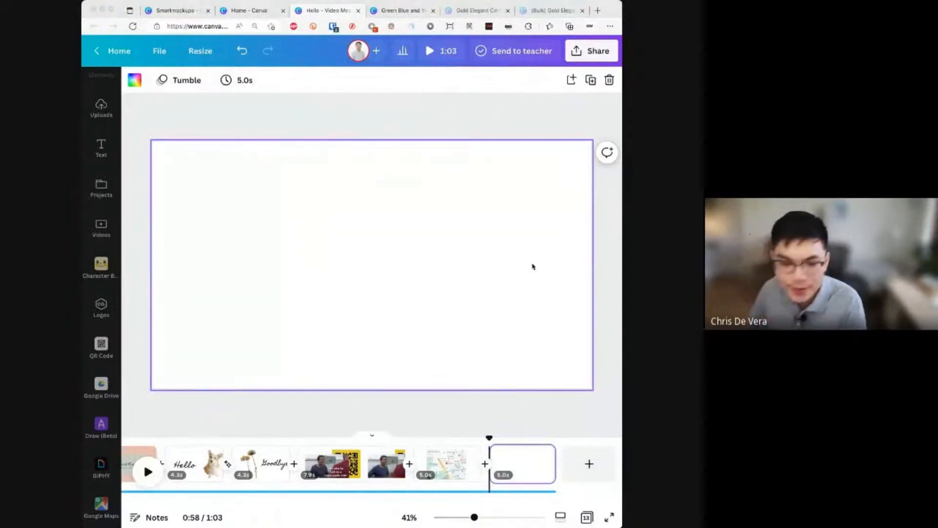
- Open the Canva apps list, scroll through it, and widen the browser window
{"action": "scroll", "coordinate": [114, 435], "scroll_direction": "down", "scroll_amount": 1}
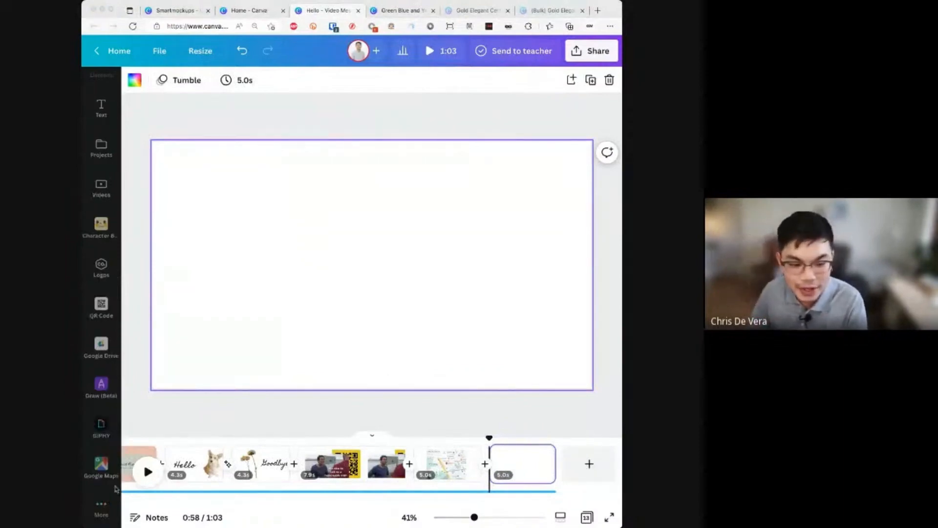
{"action": "left_click", "coordinate": [108, 502]}
{"action": "scroll", "coordinate": [213, 331], "scroll_direction": "down", "scroll_amount": 10}
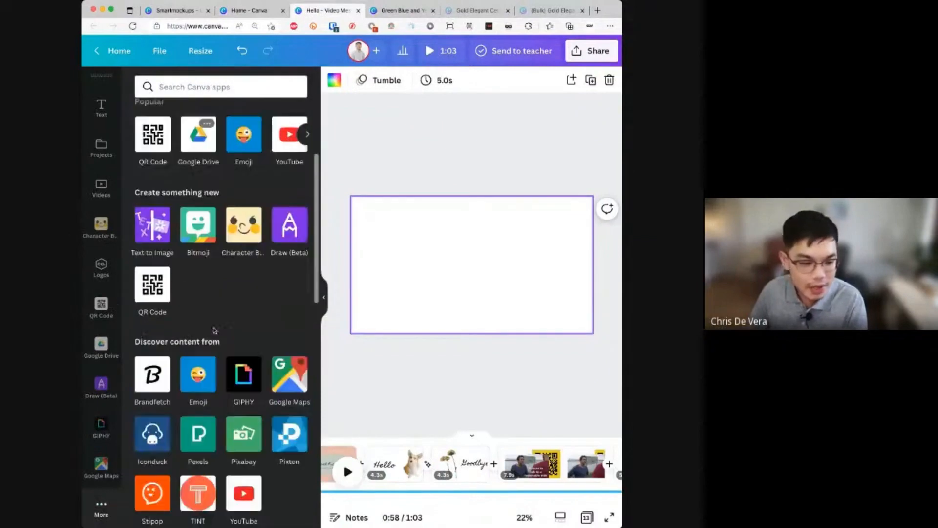
{"action": "scroll", "coordinate": [214, 331], "scroll_direction": "down", "scroll_amount": 5}
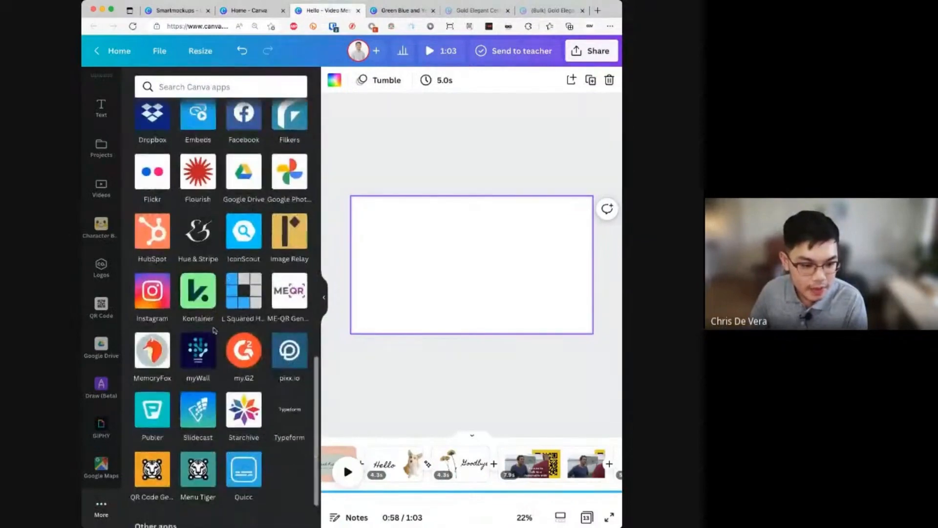
{"action": "scroll", "coordinate": [213, 331], "scroll_direction": "up", "scroll_amount": 10}
{"action": "scroll", "coordinate": [214, 332], "scroll_direction": "up", "scroll_amount": 5}
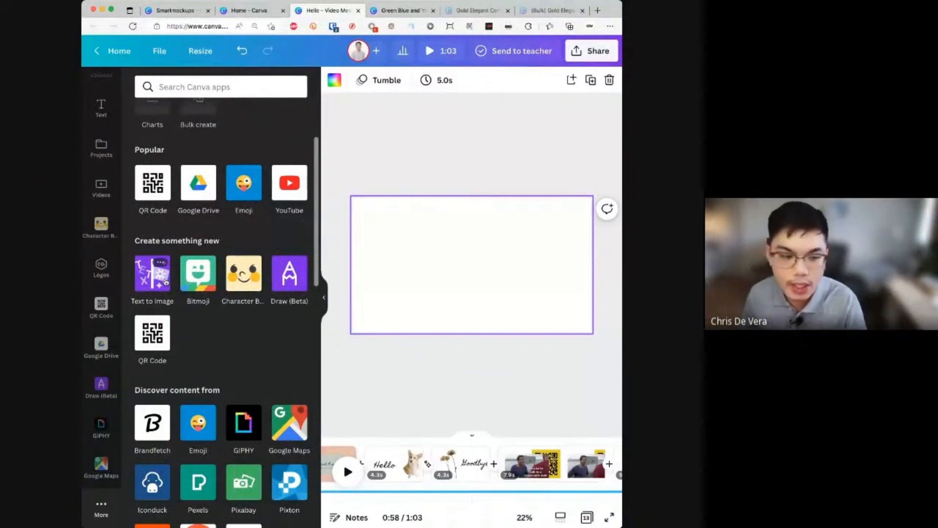
{"action": "left_click_drag", "start_coordinate": [622, 272], "coordinate": [700, 272]}
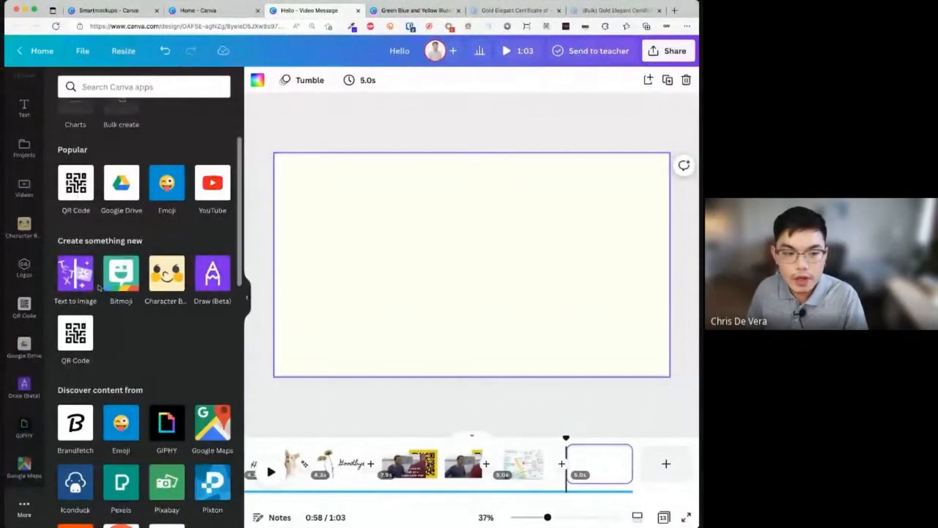
- Open Text to Image and use the panda-riding-a-bike suggestion as the prompt
{"action": "left_click", "coordinate": [84, 274]}
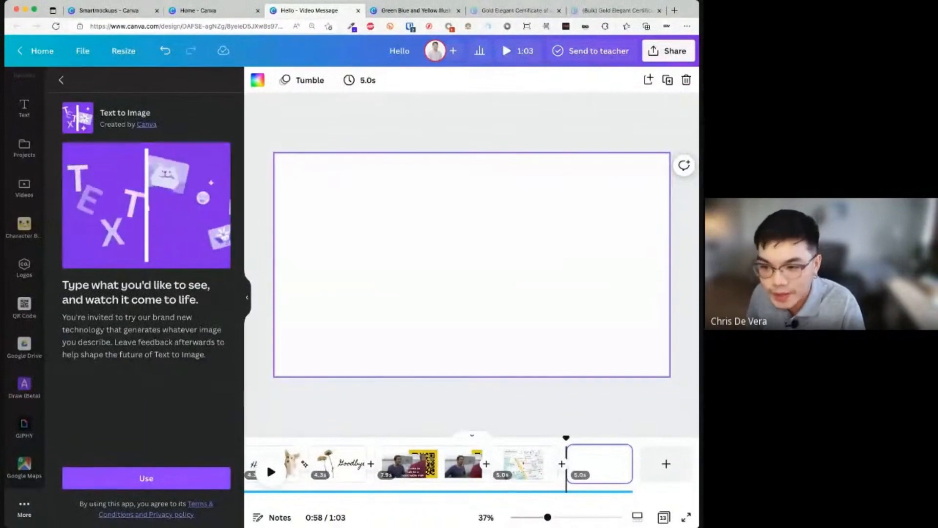
{"action": "left_click", "coordinate": [207, 477]}
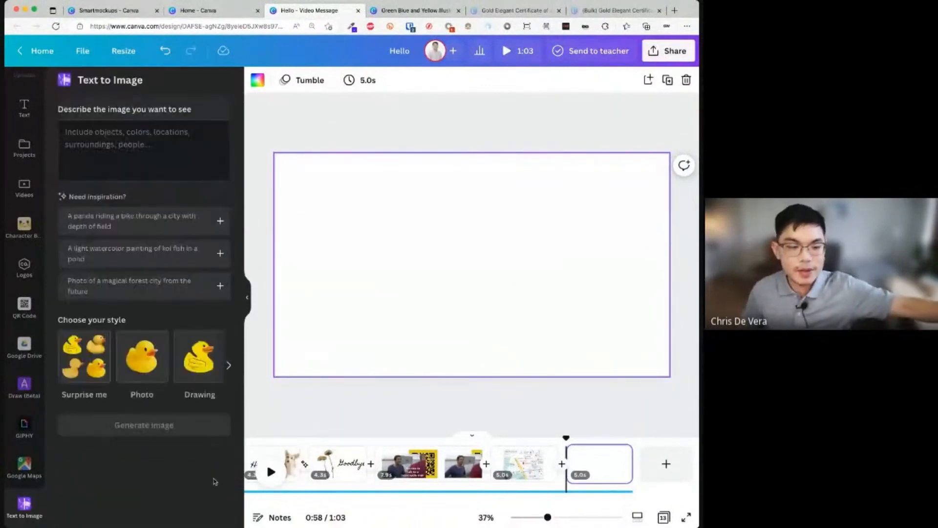
{"action": "left_click", "coordinate": [132, 227]}
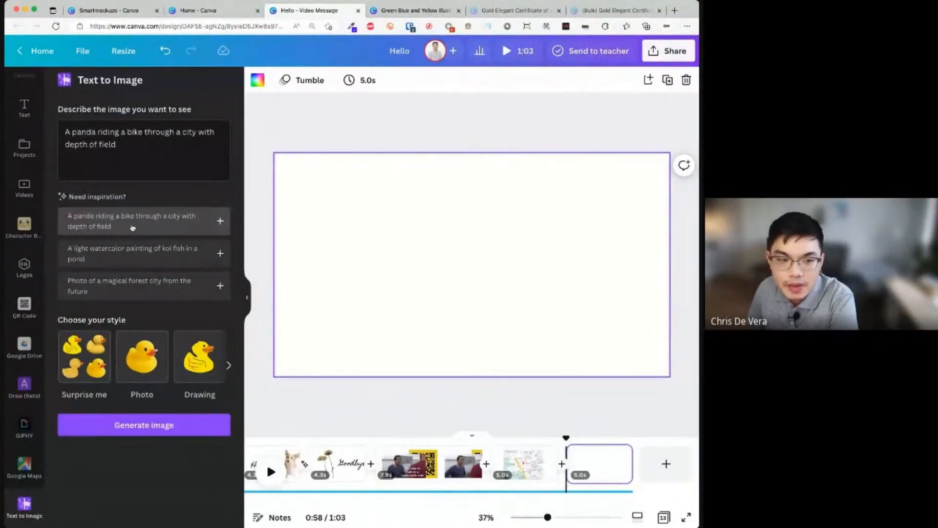
- Generate panda images and place the first one, enlarged, on the page's left
{"action": "left_click", "coordinate": [164, 423]}
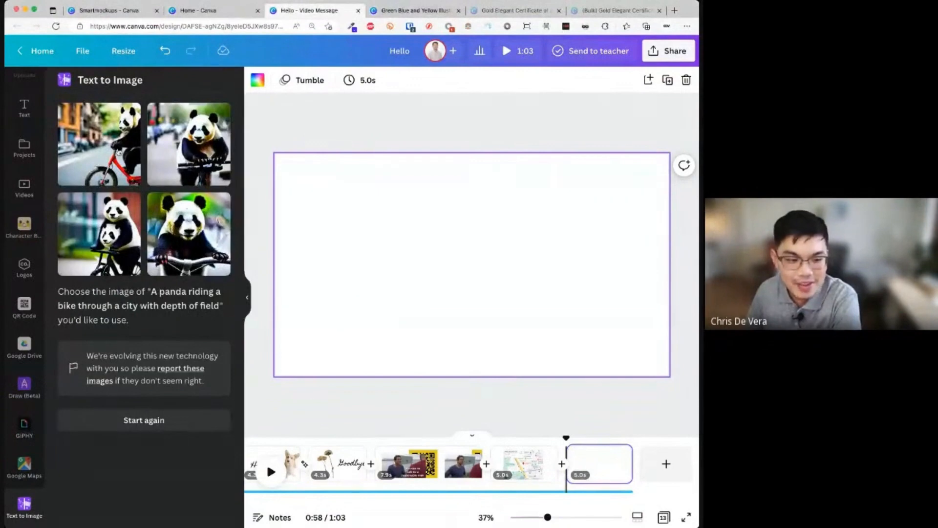
{"action": "left_click", "coordinate": [124, 165]}
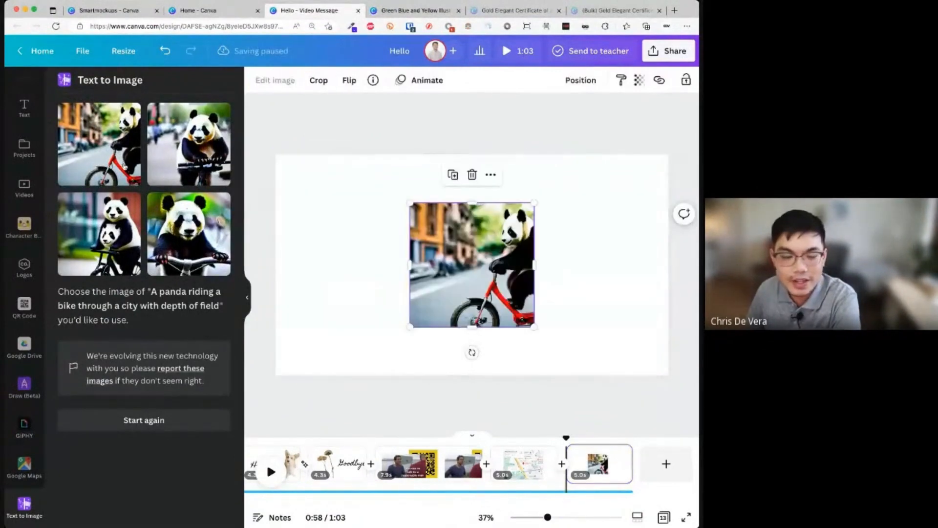
{"action": "left_click_drag", "start_coordinate": [534, 202], "coordinate": [596, 142]}
{"action": "left_click_drag", "start_coordinate": [560, 238], "coordinate": [434, 266]}
- Add the close-up panda picture and size it beside the first
{"action": "left_click", "coordinate": [194, 232]}
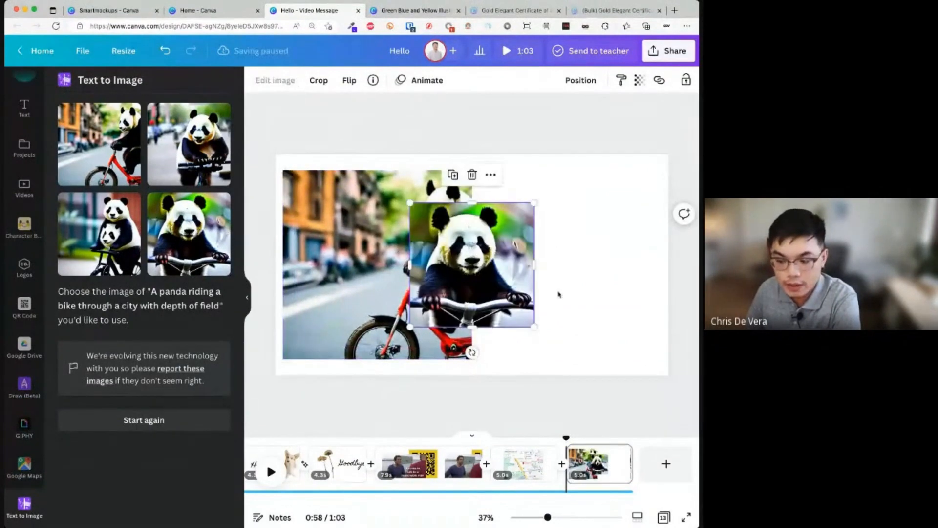
{"action": "left_click_drag", "start_coordinate": [497, 283], "coordinate": [610, 269]}
{"action": "left_click_drag", "start_coordinate": [521, 313], "coordinate": [474, 363]}
{"action": "left_click_drag", "start_coordinate": [567, 320], "coordinate": [568, 301]}
{"action": "left_click_drag", "start_coordinate": [646, 345], "coordinate": [582, 281]}
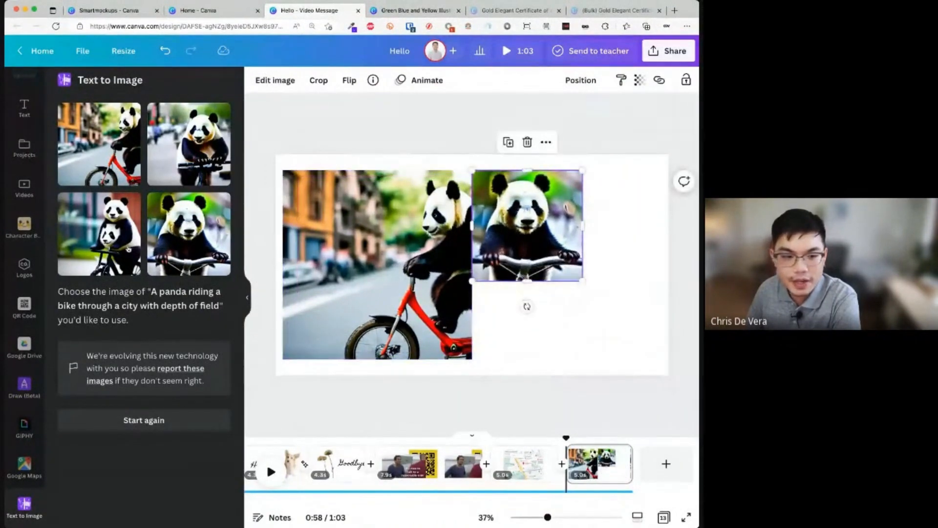
- Add the two-panda picture at bottom-right, then delete and undo-restore all three pictures
{"action": "left_click", "coordinate": [99, 234]}
{"action": "left_click_drag", "start_coordinate": [474, 263], "coordinate": [585, 294]}
{"action": "left_click", "coordinate": [638, 382]}
{"action": "left_click_drag", "start_coordinate": [637, 381], "coordinate": [468, 269]}
{"action": "key", "text": "Delete"}
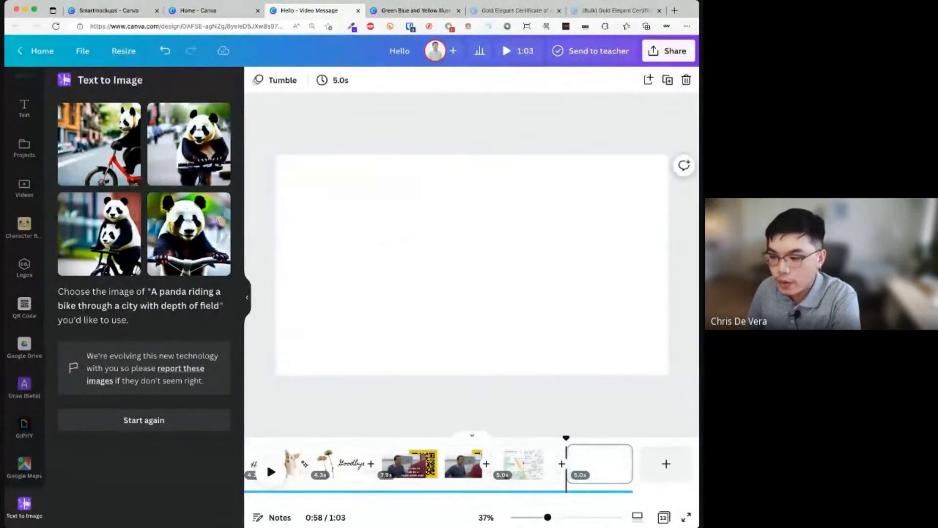
{"action": "key", "text": "super+z"}
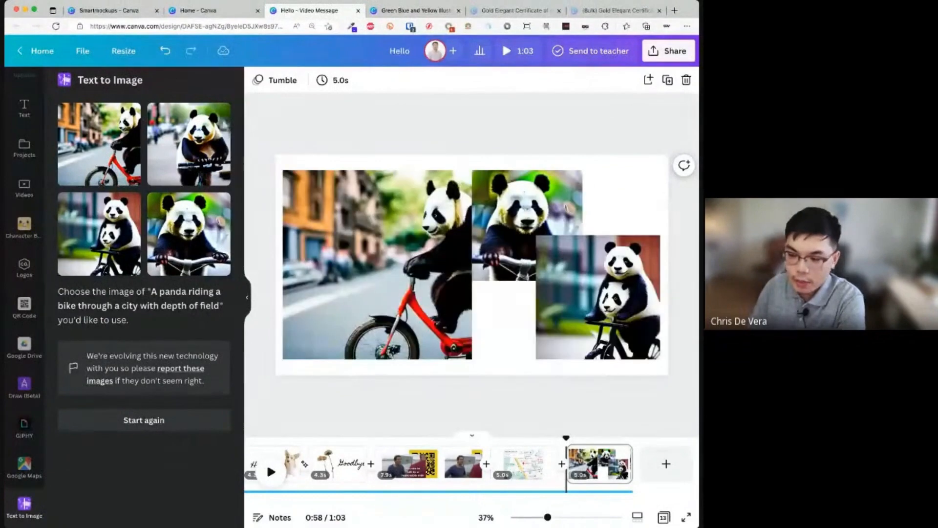
{"action": "key", "text": "super+Tab"}
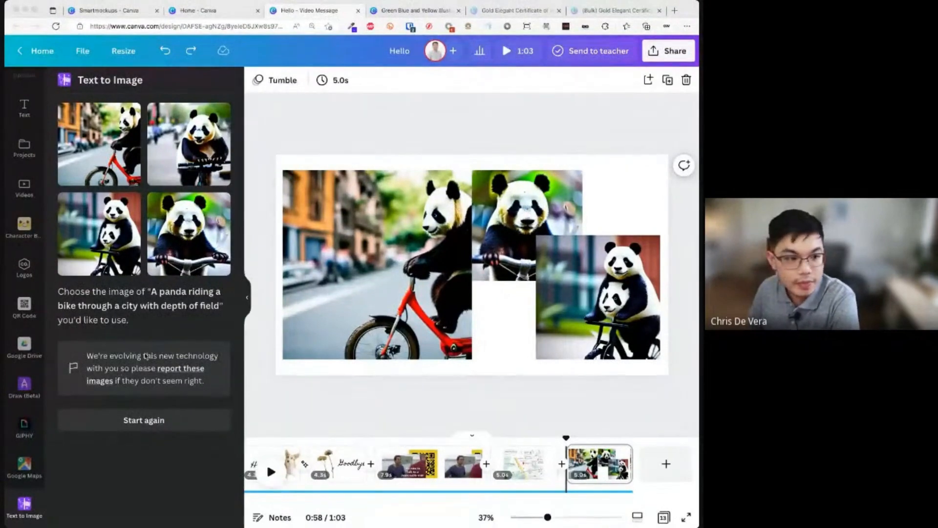
- Replace the prompt with 'Fish in a rocket ship with a moon in the background' and generate
{"action": "left_click", "coordinate": [165, 441]}
{"action": "left_click", "coordinate": [144, 420]}
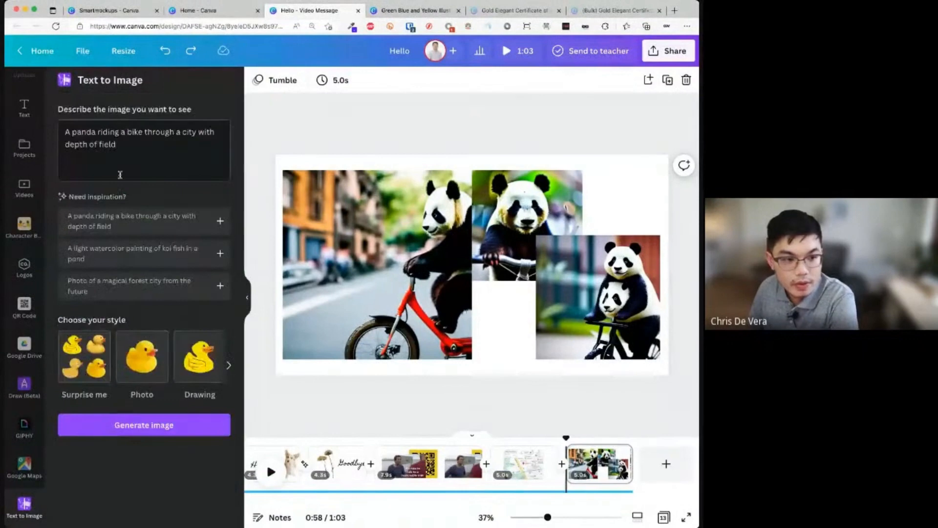
{"action": "key", "text": "super+a"}
{"action": "key", "text": "BackSpace"}
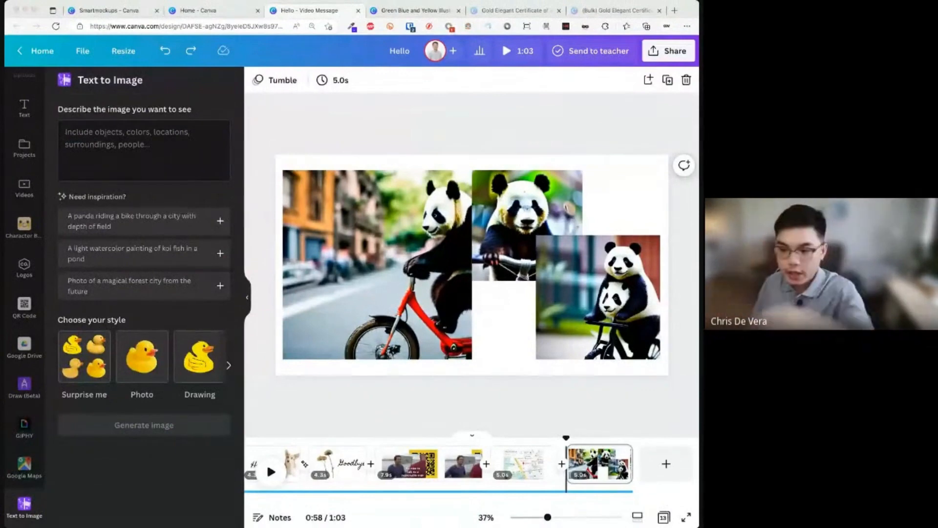
{"action": "left_click", "coordinate": [168, 147]}
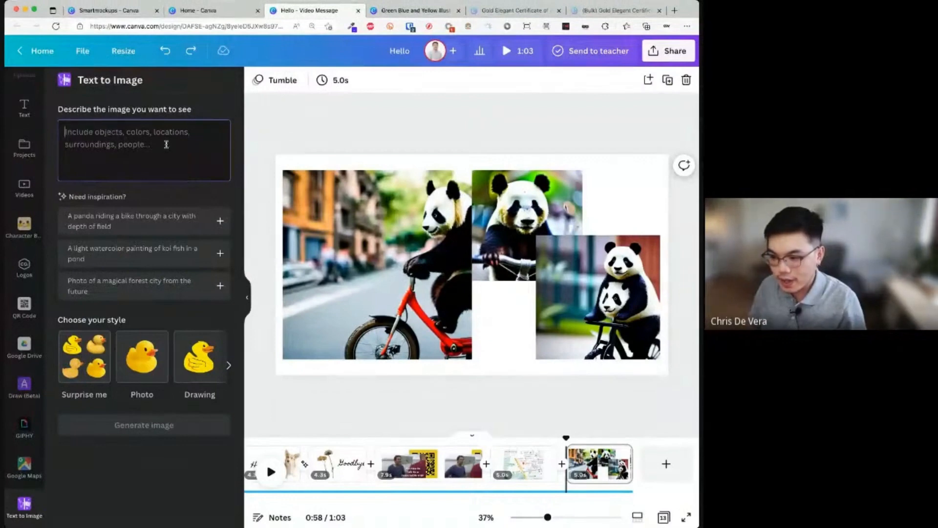
{"action": "type", "text": "A"}
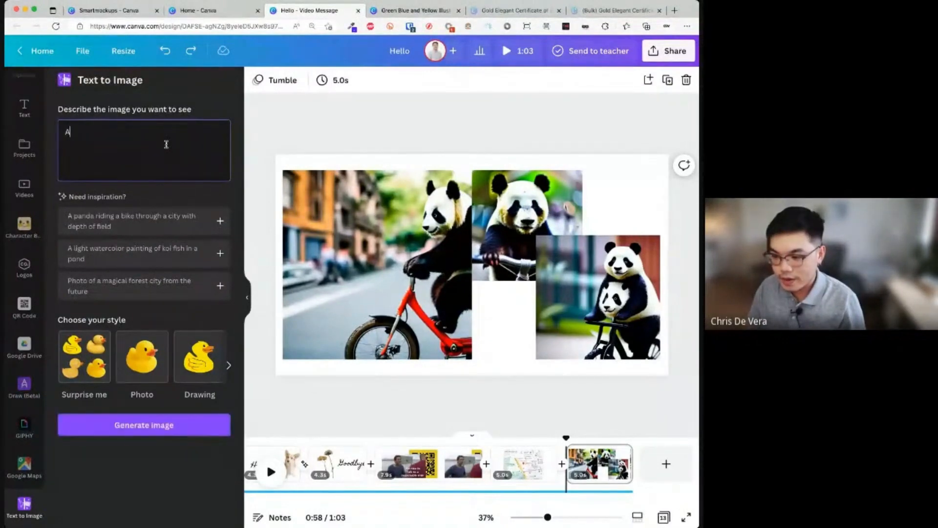
{"action": "key", "text": "BackSpace"}
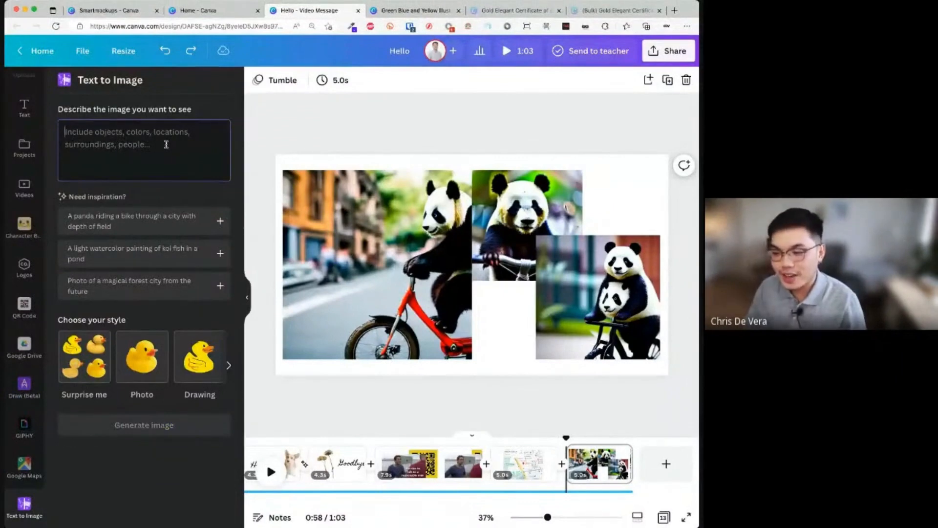
{"action": "type", "text": "Fish in a rocket"}
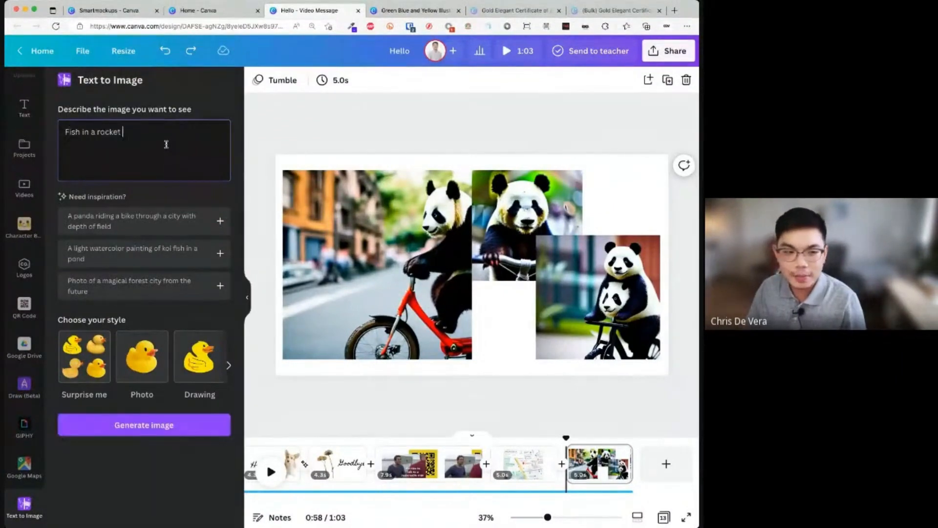
{"action": "type", "text": " ship with a moon in the background"}
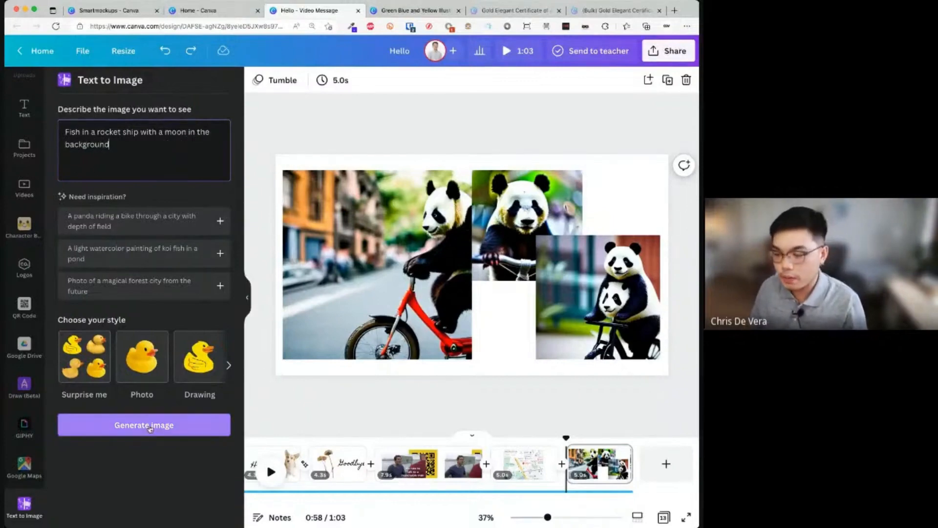
{"action": "left_click", "coordinate": [150, 429]}
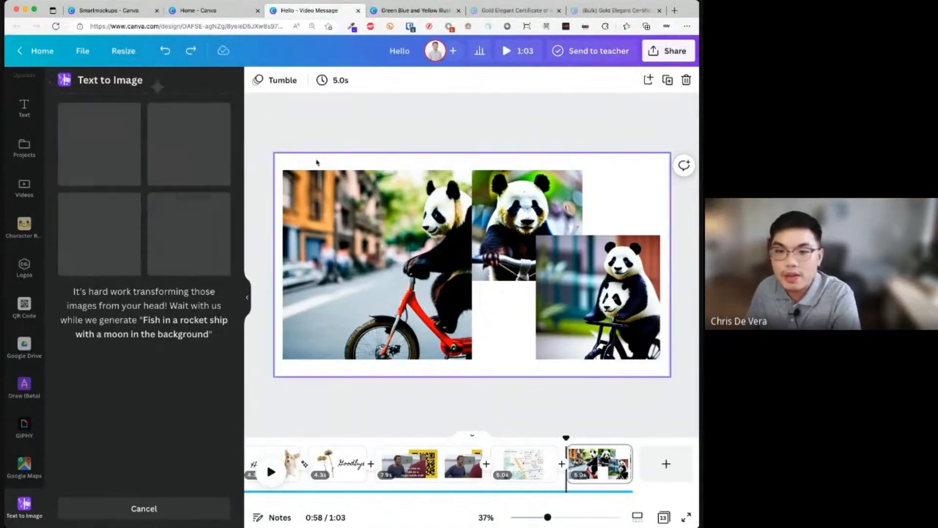
- Delete the panda pictures and place an enlarged fish picture at the page's lower left
{"action": "left_click_drag", "start_coordinate": [317, 163], "coordinate": [660, 388]}
{"action": "key", "text": "Delete"}
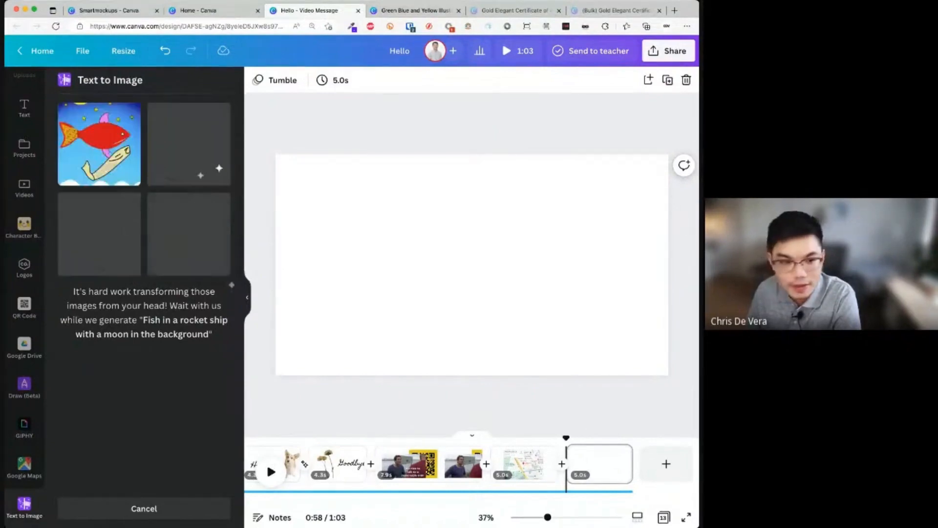
{"action": "left_click", "coordinate": [105, 175]}
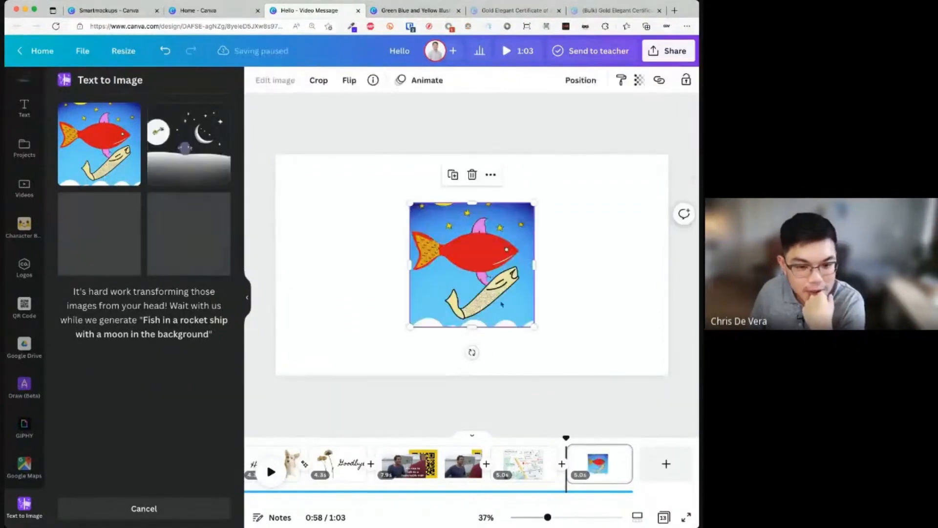
{"action": "left_click_drag", "start_coordinate": [410, 326], "coordinate": [325, 404]}
{"action": "left_click_drag", "start_coordinate": [394, 358], "coordinate": [359, 323]}
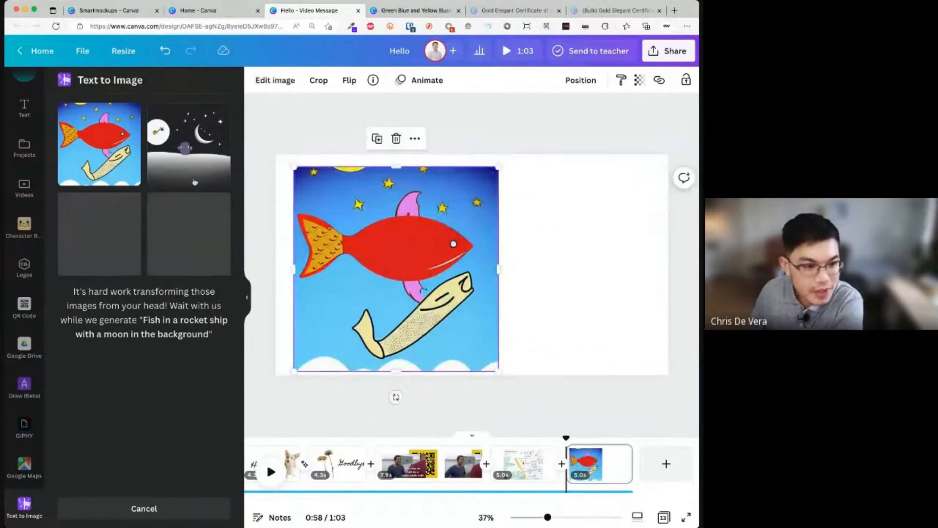
- Add an enlarged moon night-sky picture at the right edge, then delete both fish and moon
{"action": "left_click", "coordinate": [186, 165]}
{"action": "left_click_drag", "start_coordinate": [534, 202], "coordinate": [612, 124]}
{"action": "left_click_drag", "start_coordinate": [573, 235], "coordinate": [645, 273]}
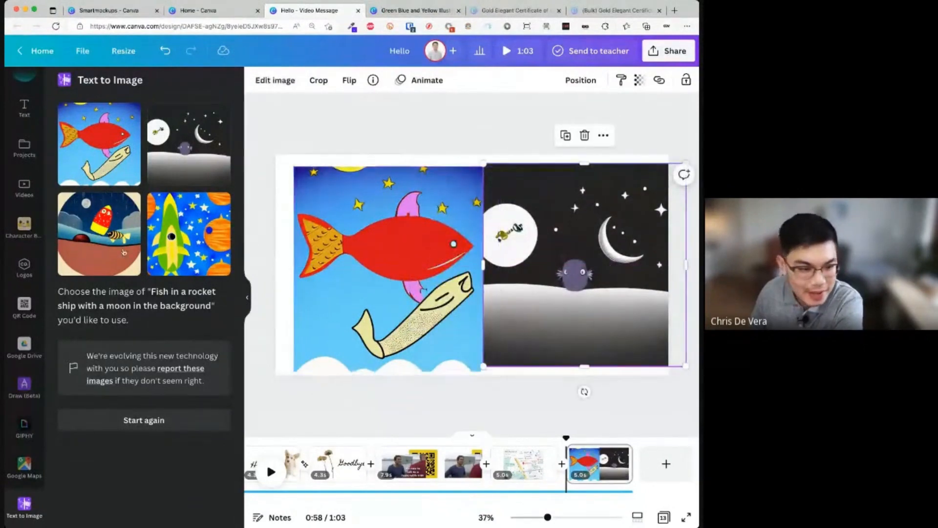
{"action": "left_click_drag", "start_coordinate": [419, 157], "coordinate": [565, 254]}
{"action": "key", "text": "Delete"}
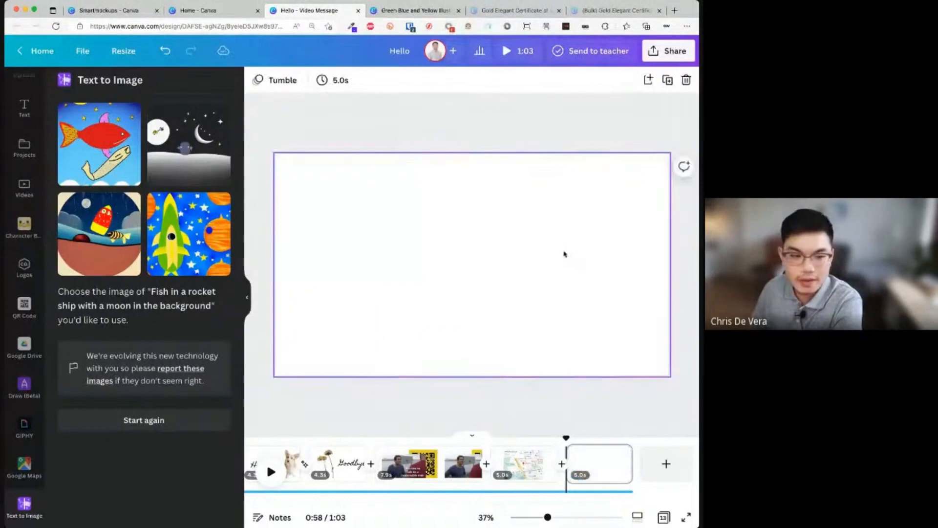
- Place and enlarge the rocket picture on the page, then delete it
{"action": "left_click", "coordinate": [212, 253]}
{"action": "left_click_drag", "start_coordinate": [410, 327], "coordinate": [352, 383]}
{"action": "left_click_drag", "start_coordinate": [433, 305], "coordinate": [418, 271]}
{"action": "left_click_drag", "start_coordinate": [523, 356], "coordinate": [549, 372]}
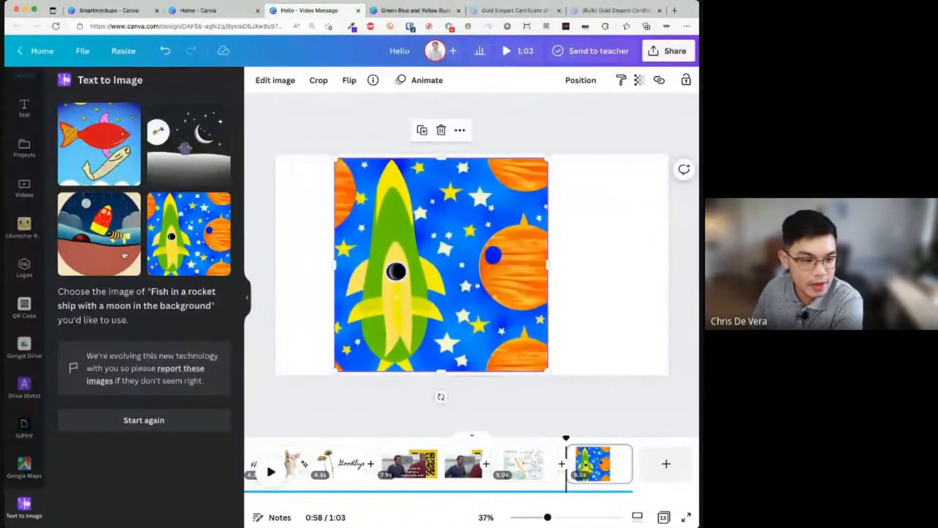
{"action": "left_click", "coordinate": [625, 359]}
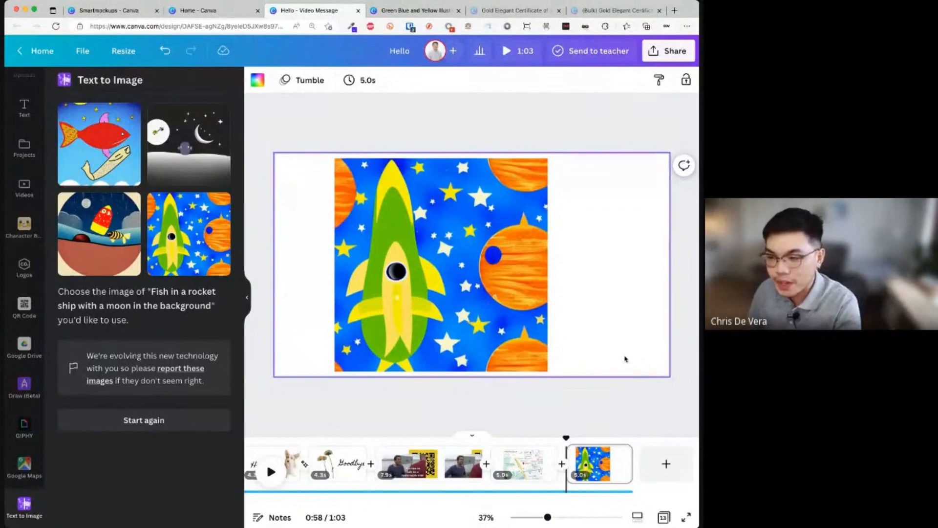
{"action": "left_click", "coordinate": [503, 332]}
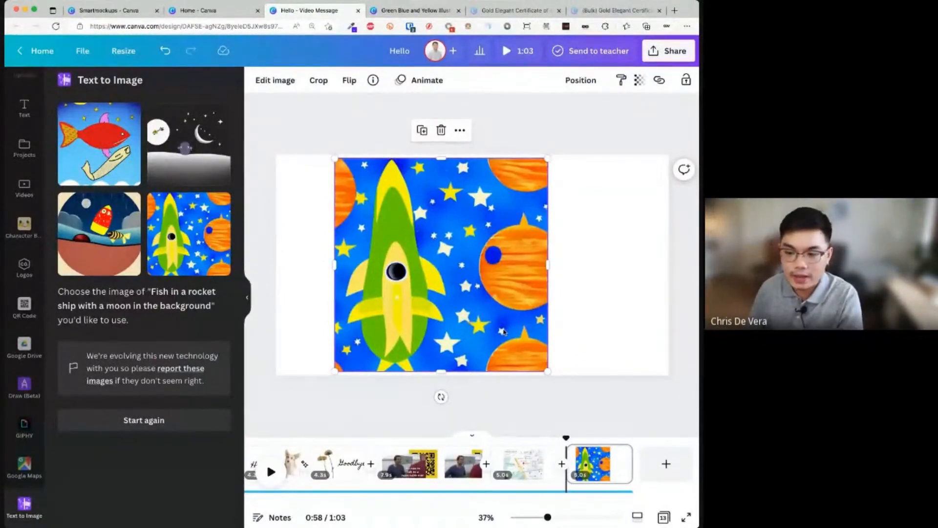
{"action": "key", "text": "Delete"}
- Open More in the sidebar and browse the apps list, including Popular and Create something new
{"action": "scroll", "coordinate": [24, 464], "scroll_direction": "down", "scroll_amount": 1}
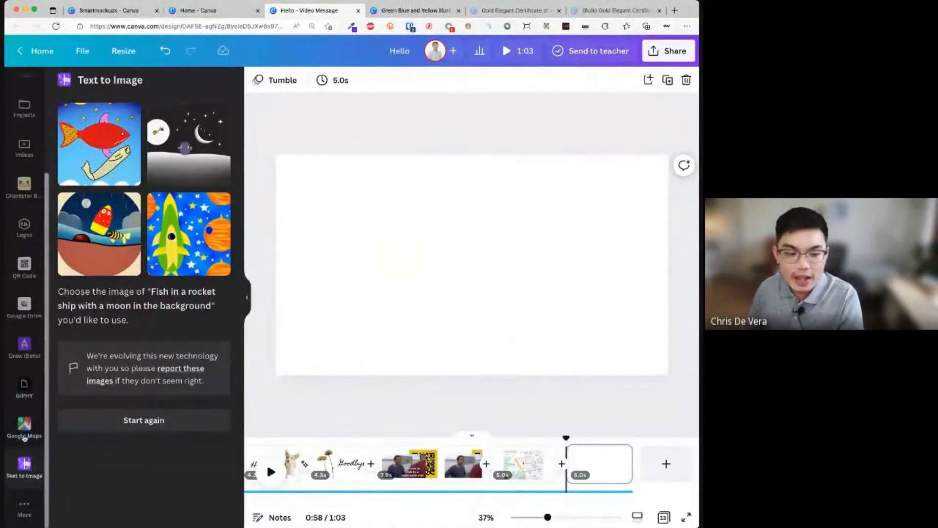
{"action": "left_click", "coordinate": [24, 509]}
{"action": "scroll", "coordinate": [110, 428], "scroll_direction": "down", "scroll_amount": 10}
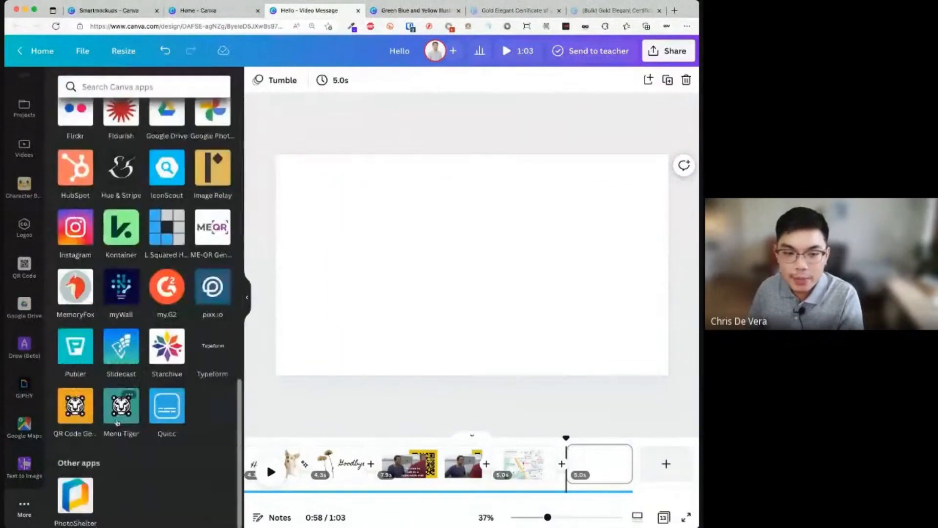
{"action": "scroll", "coordinate": [118, 423], "scroll_direction": "up", "scroll_amount": 2}
{"action": "scroll", "coordinate": [118, 423], "scroll_direction": "up", "scroll_amount": 5}
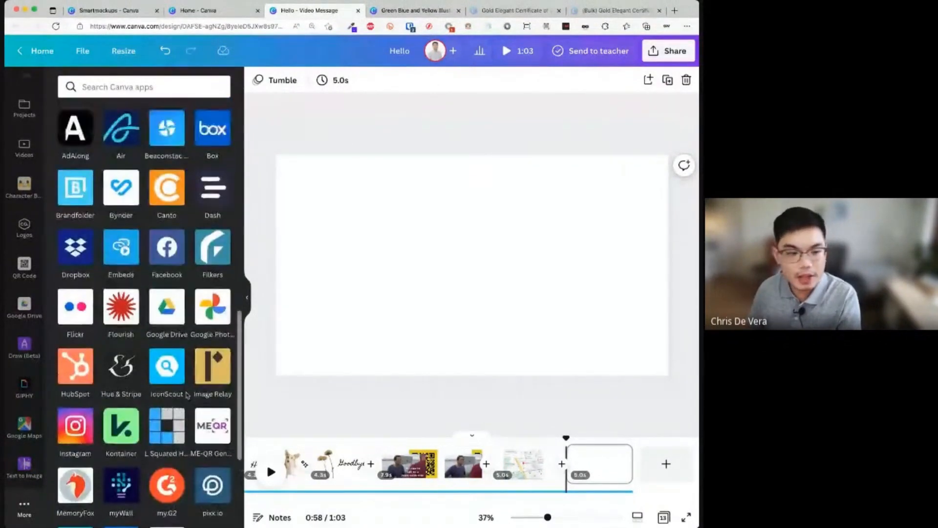
{"action": "scroll", "coordinate": [175, 401], "scroll_direction": "up", "scroll_amount": 2}
{"action": "scroll", "coordinate": [174, 402], "scroll_direction": "down", "scroll_amount": 3}
{"action": "scroll", "coordinate": [174, 402], "scroll_direction": "up", "scroll_amount": 4}
{"action": "scroll", "coordinate": [174, 402], "scroll_direction": "up", "scroll_amount": 4}
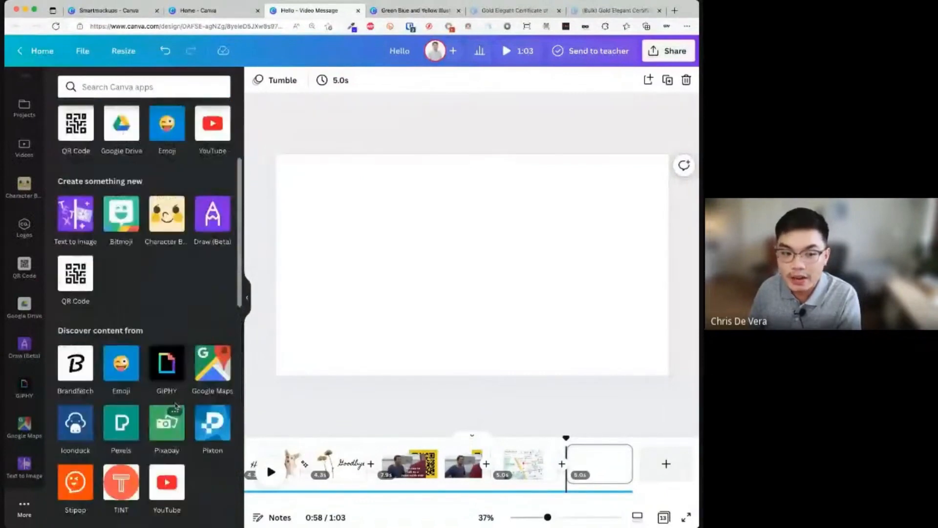